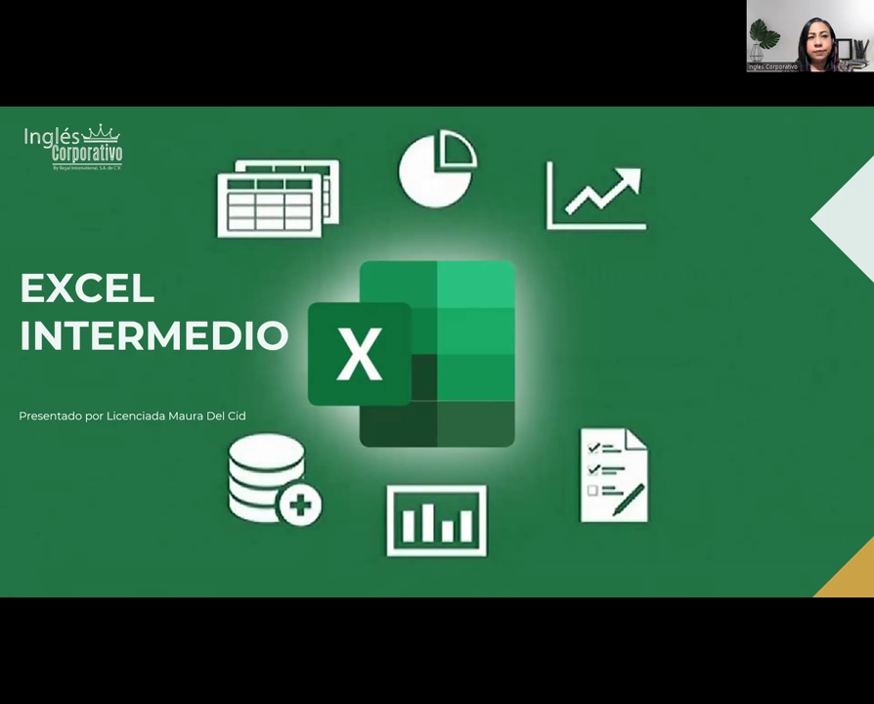
Step: Advance the slideshow from the Agenda slide to the CONTENIDO slide on consolidating data
key(Right)
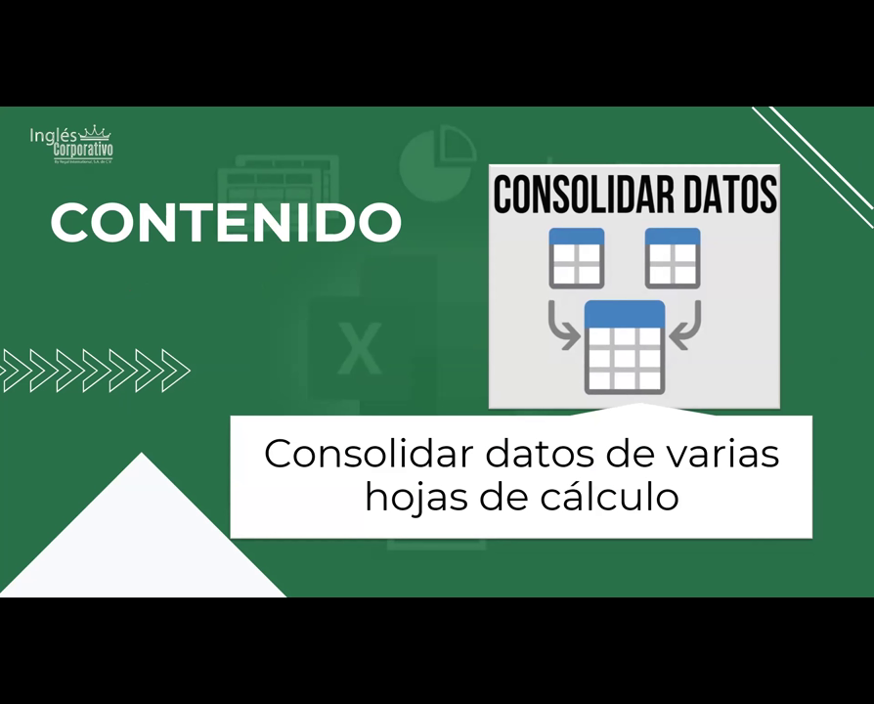
Step: Advance past the OBJETIVO slide to the CONSOLIDACIÓN DE DATOS master-worksheet slide
key(Right)
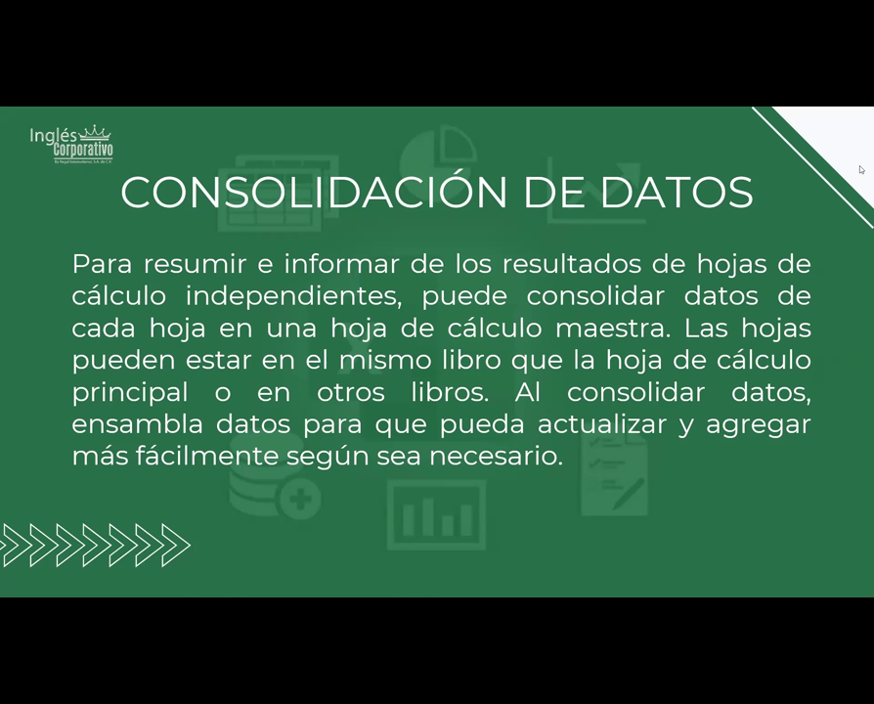
Step: Advance to the PASOS PARA CONSOLIDAR DATOS slide on ticking Fila superior and Columna izquierda
click(819, 345)
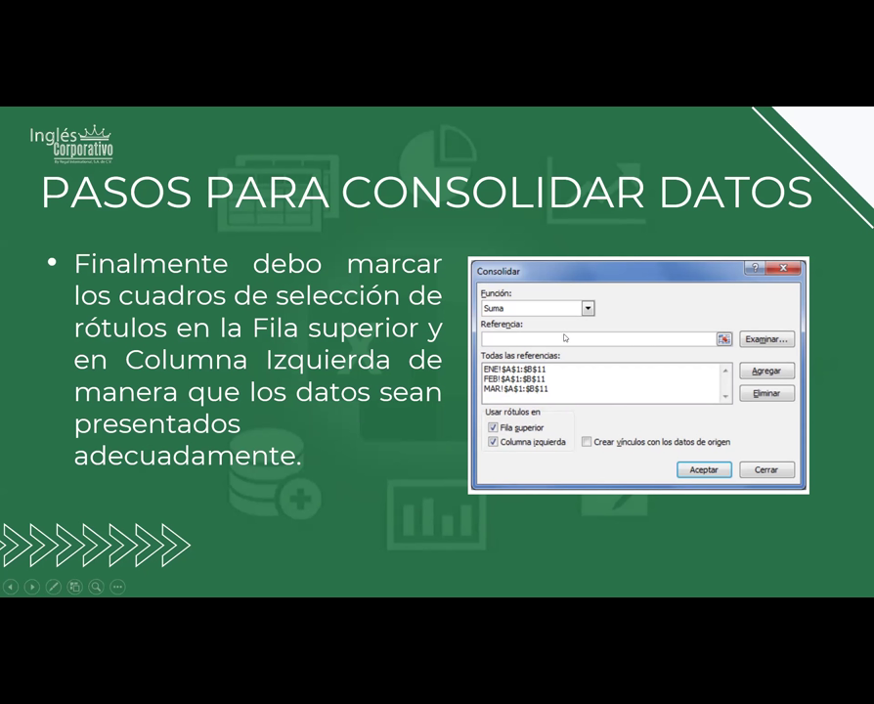
Step: Advance the slideshow to the Desarrollo slide
click(837, 354)
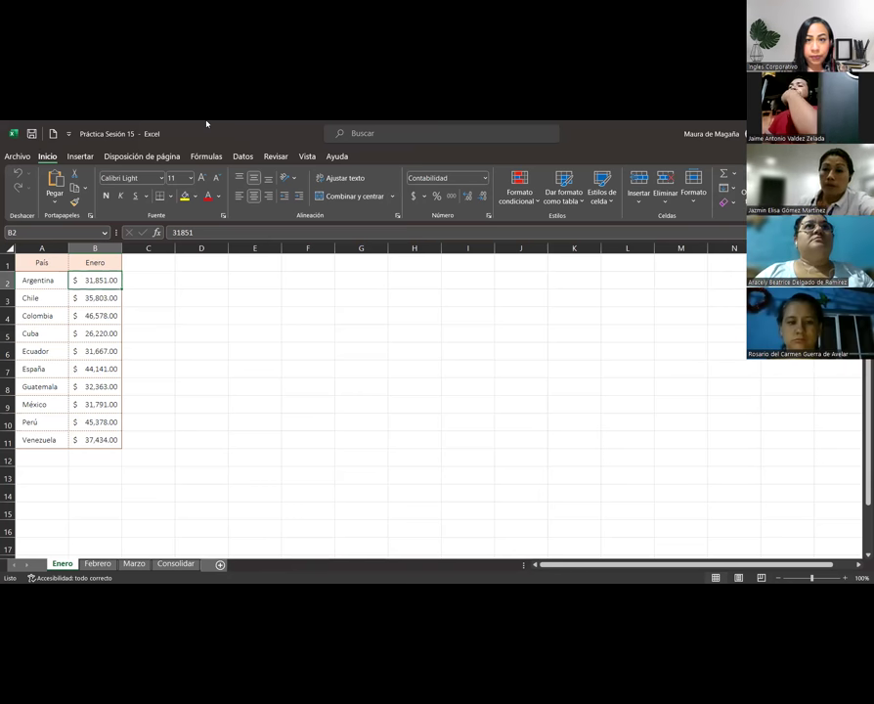
double_click(207, 123)
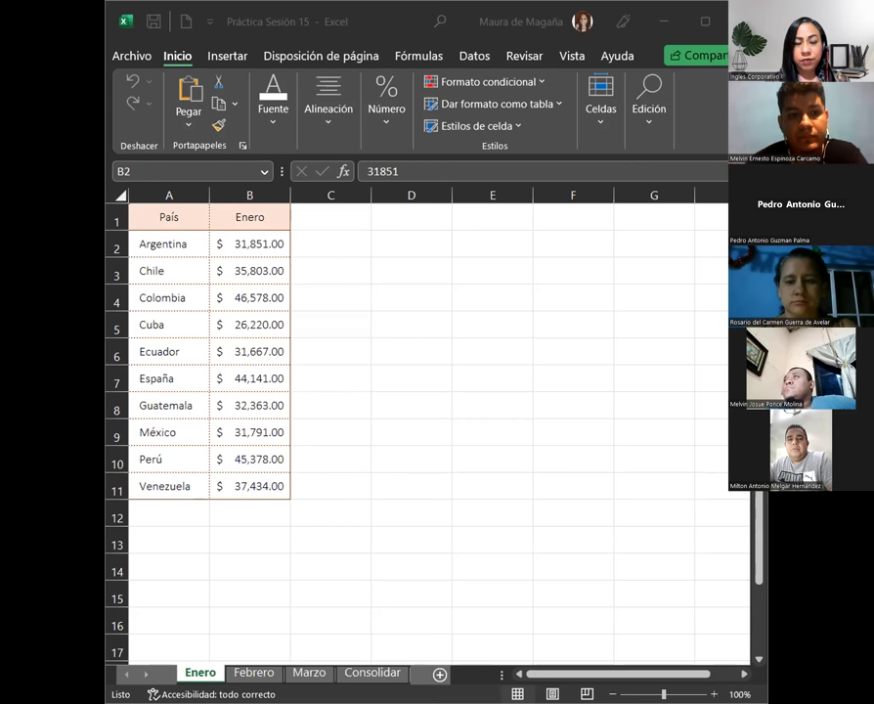
key(alt+Tab)
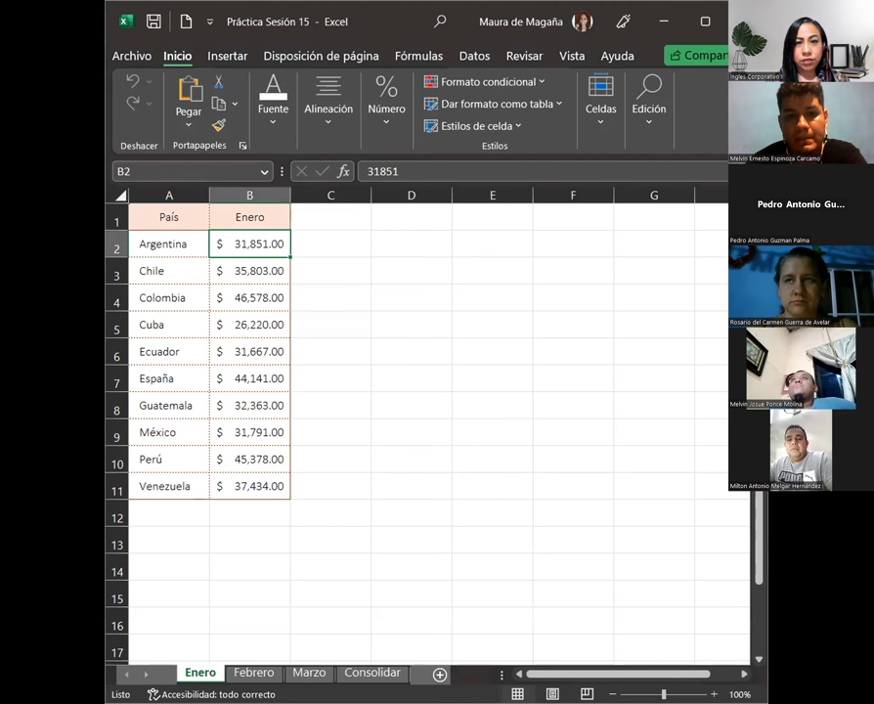
key(alt+Tab)
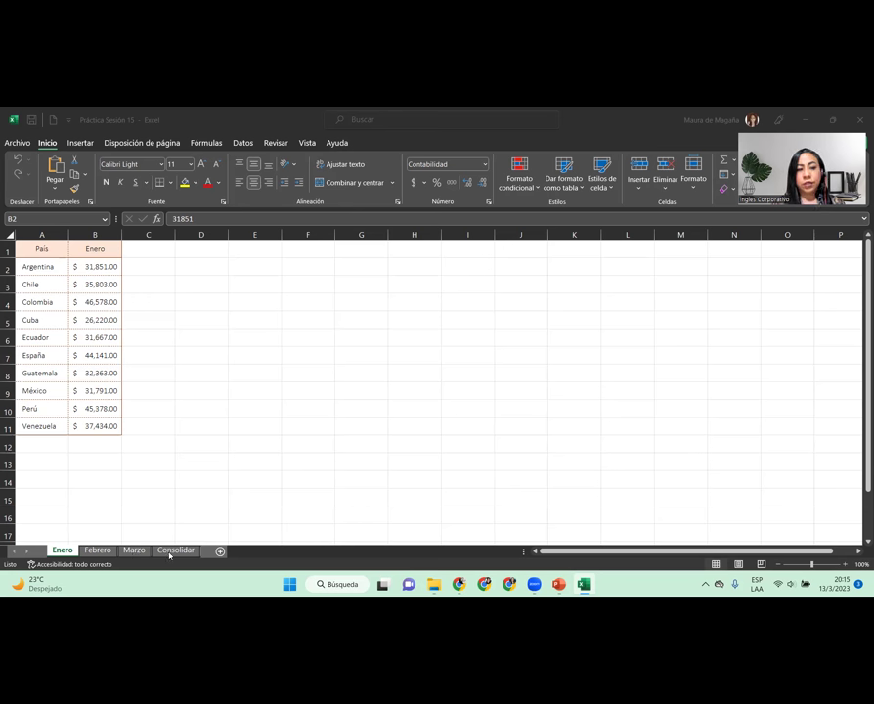
Step: Flip through the Enero, Febrero and Marzo sheets, checking Marzo's B2, then end on Consolidar
click(170, 553)
click(170, 554)
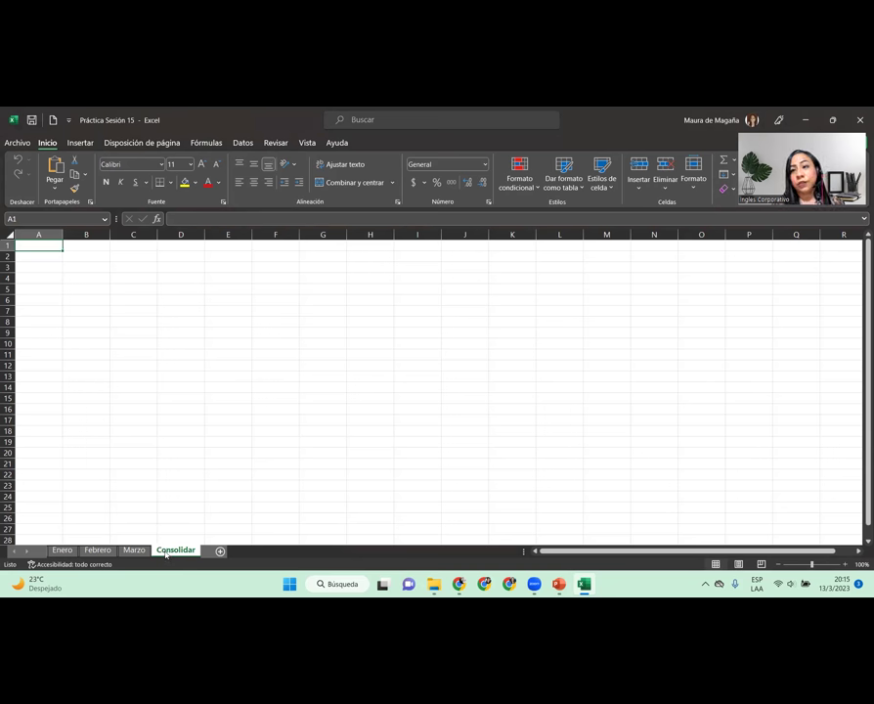
click(63, 551)
click(97, 552)
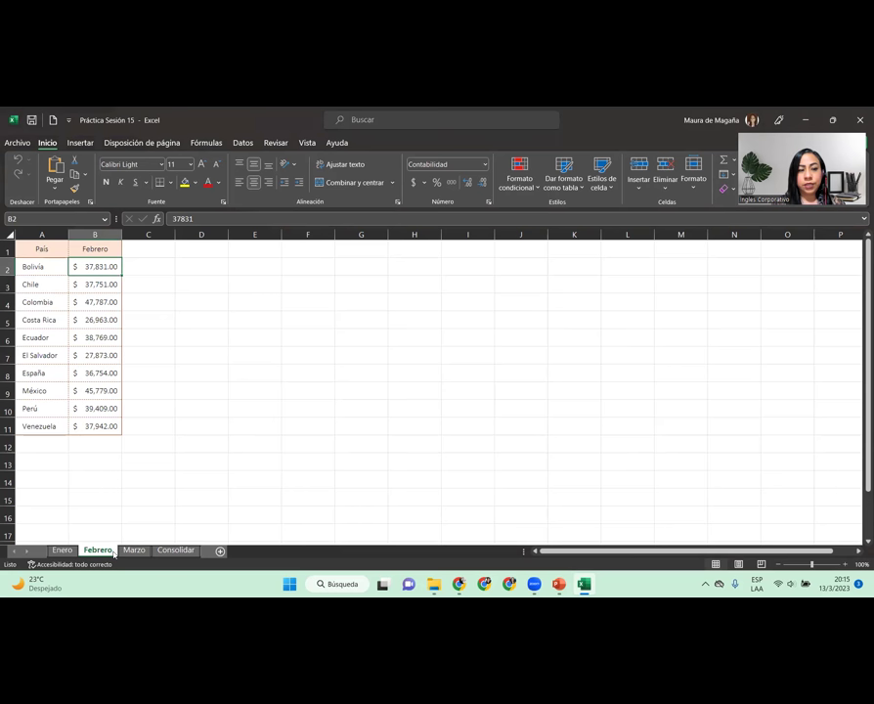
click(134, 552)
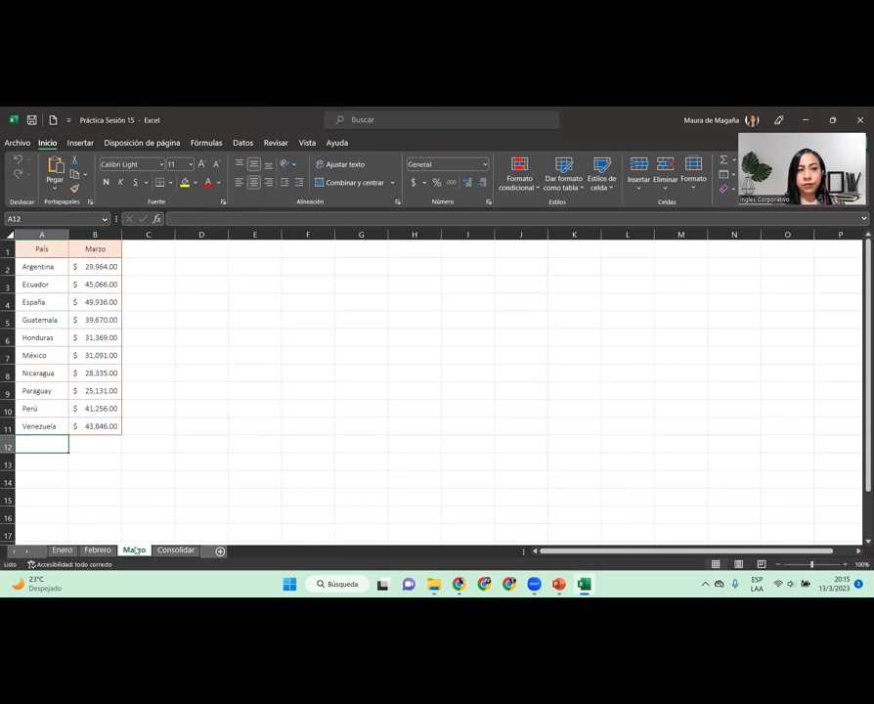
click(61, 550)
click(97, 551)
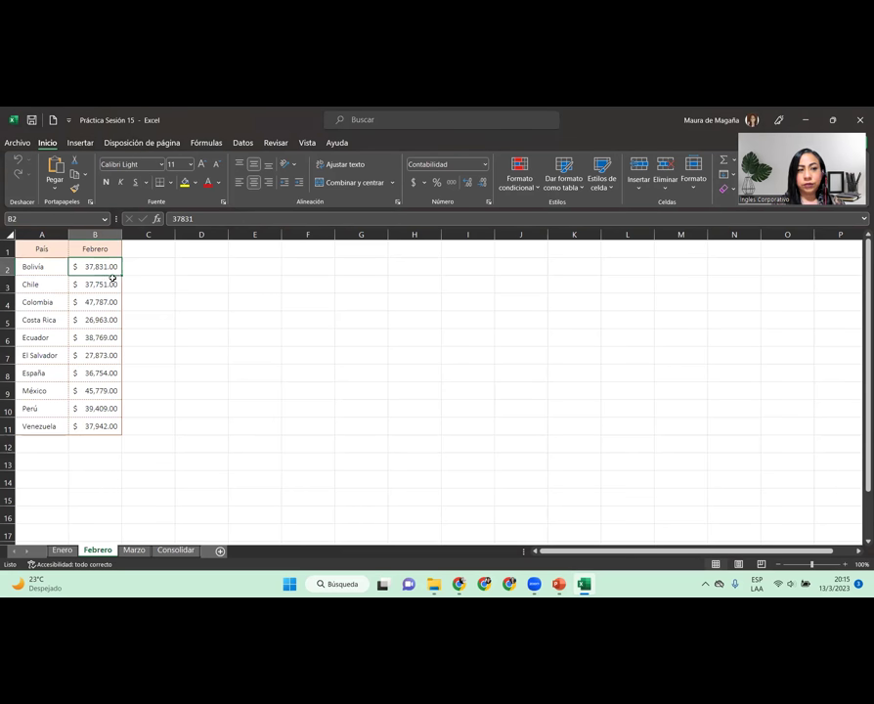
click(137, 551)
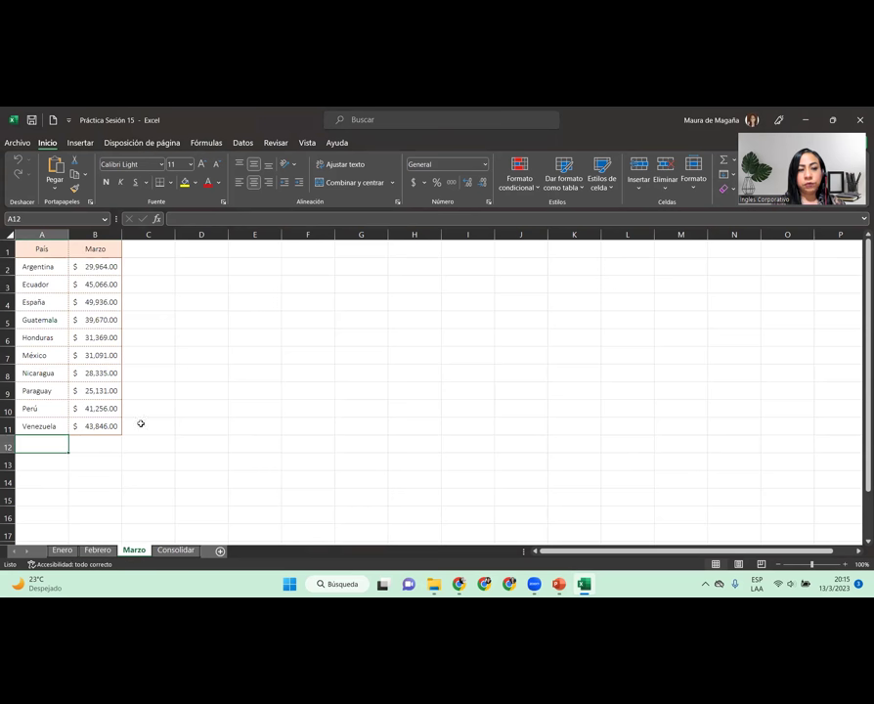
click(109, 266)
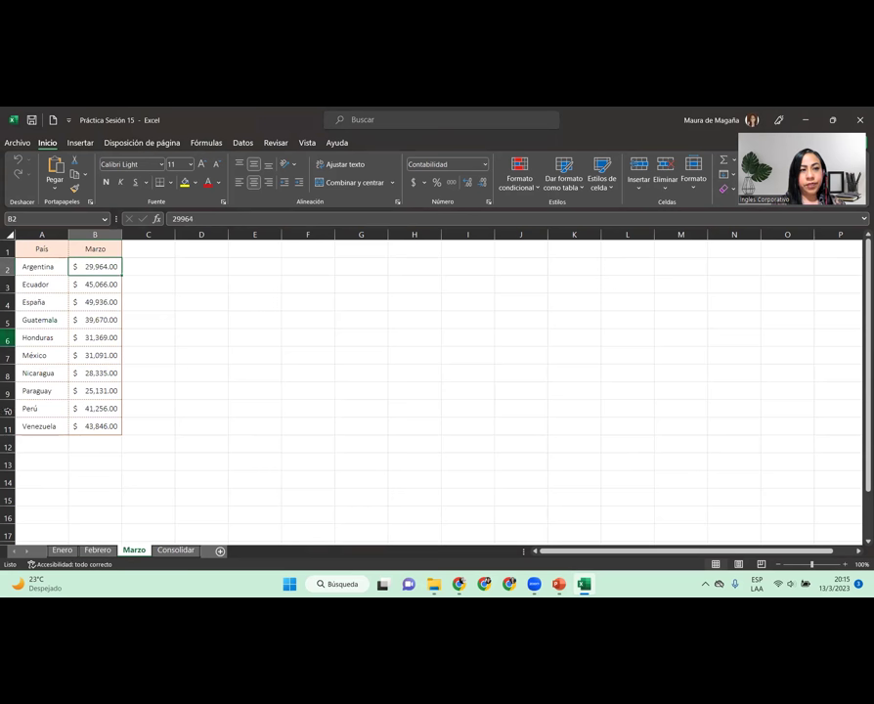
click(65, 551)
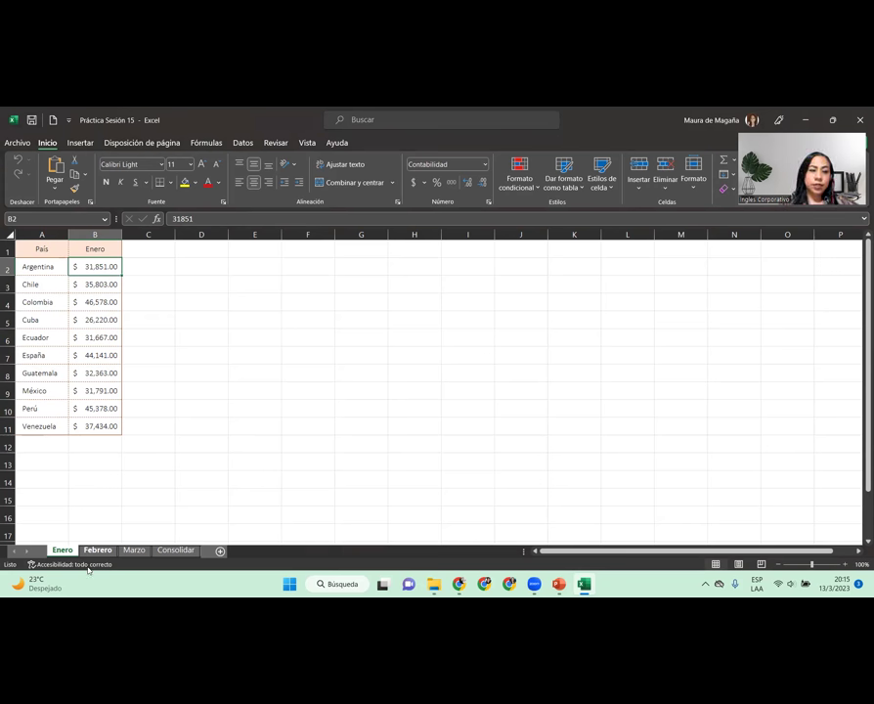
click(184, 551)
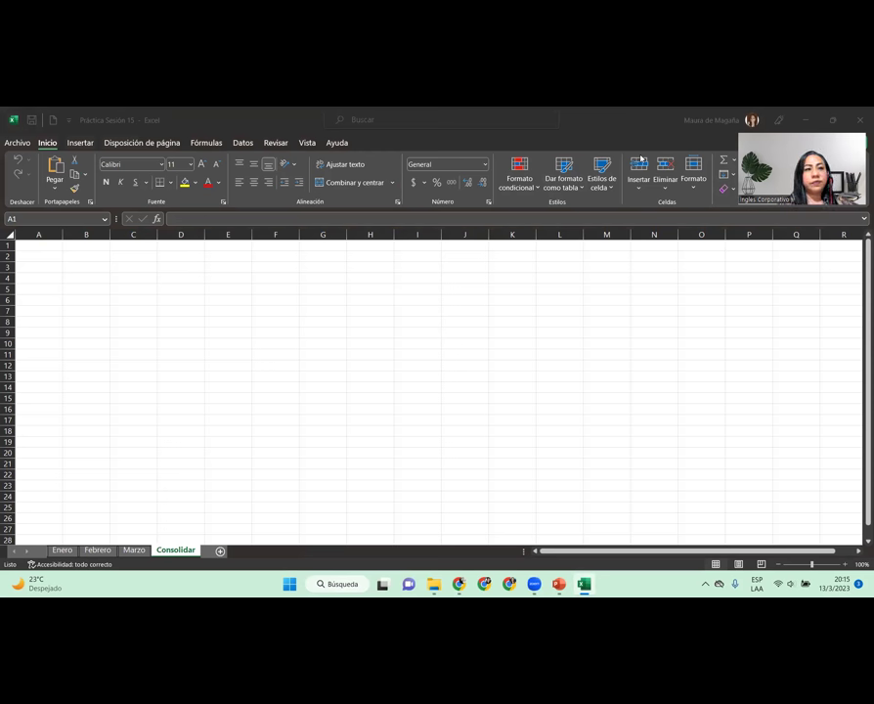
Step: Select cell B2 on Consolidar as the consolidation start and show the Datos ribbon
click(46, 245)
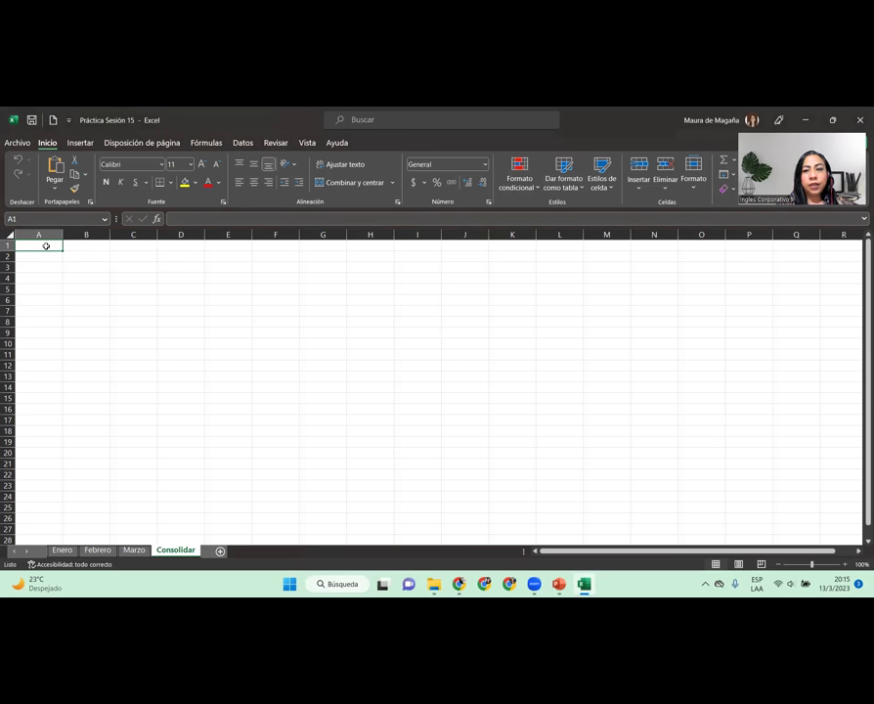
click(76, 253)
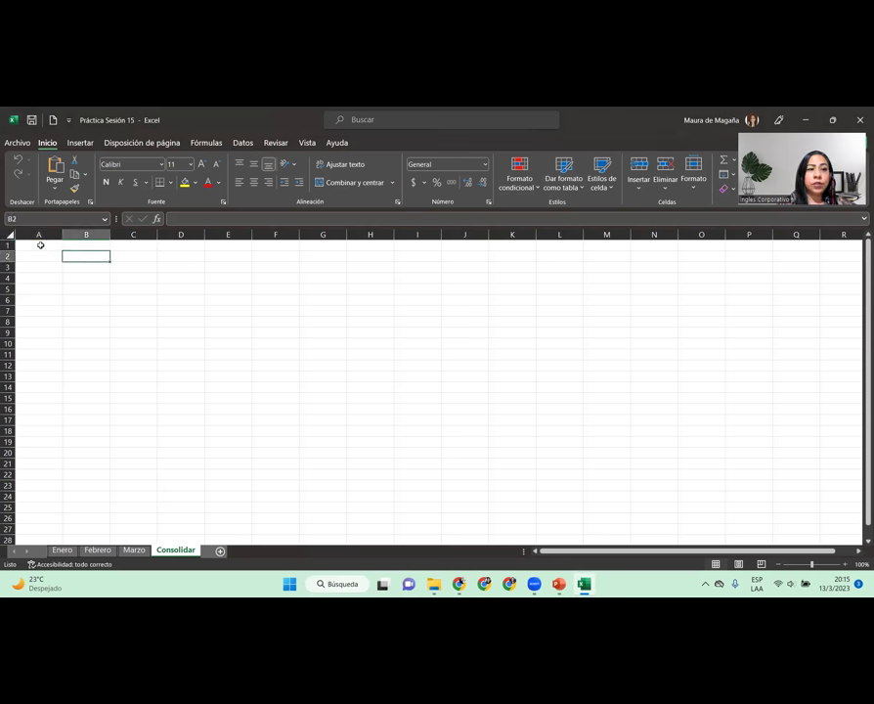
click(40, 245)
click(182, 279)
click(232, 289)
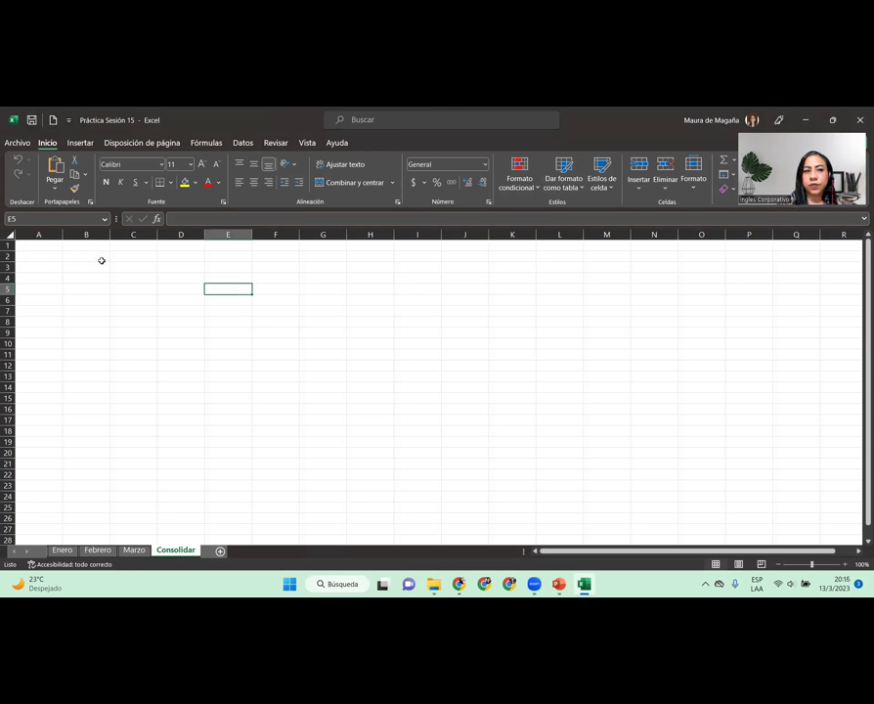
click(49, 247)
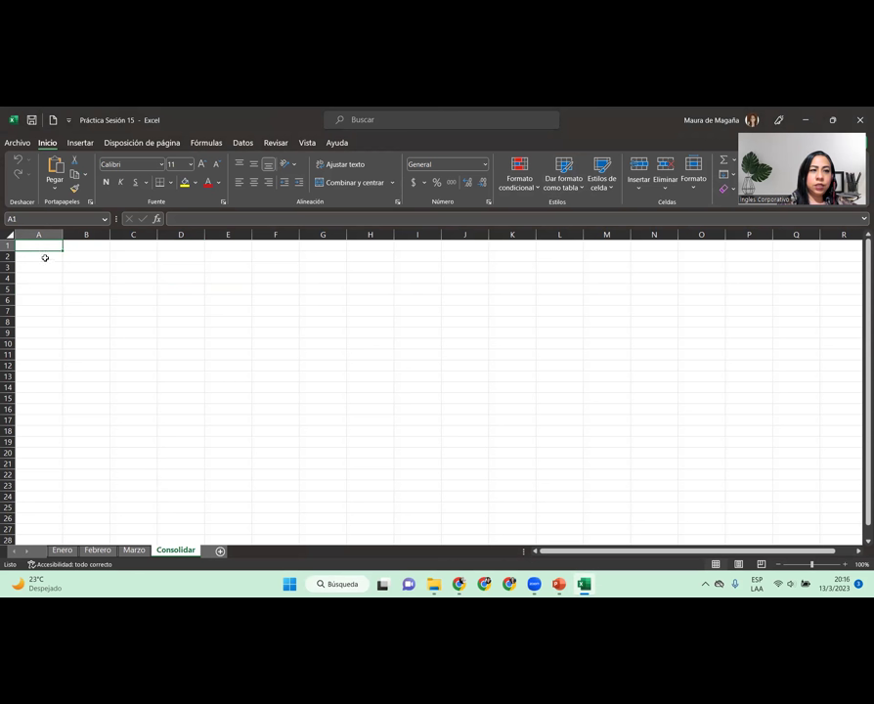
click(97, 256)
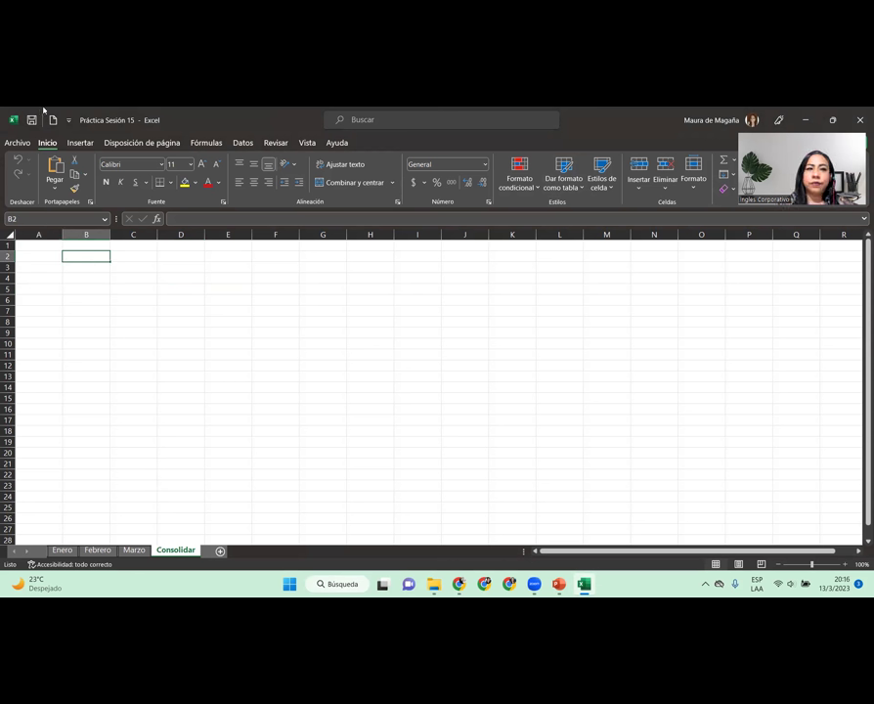
click(235, 145)
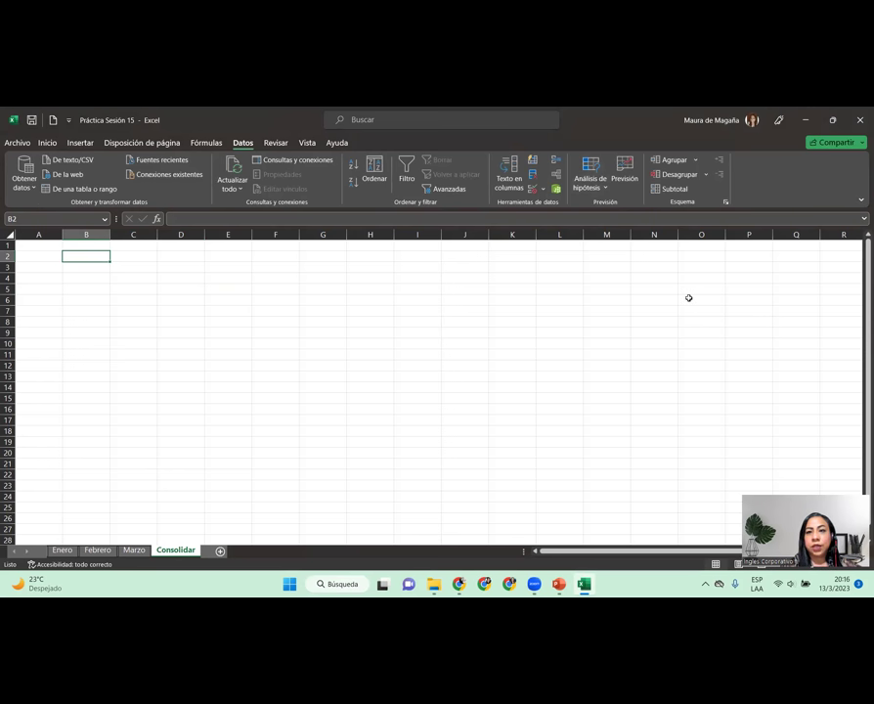
click(557, 163)
key(super+plus)
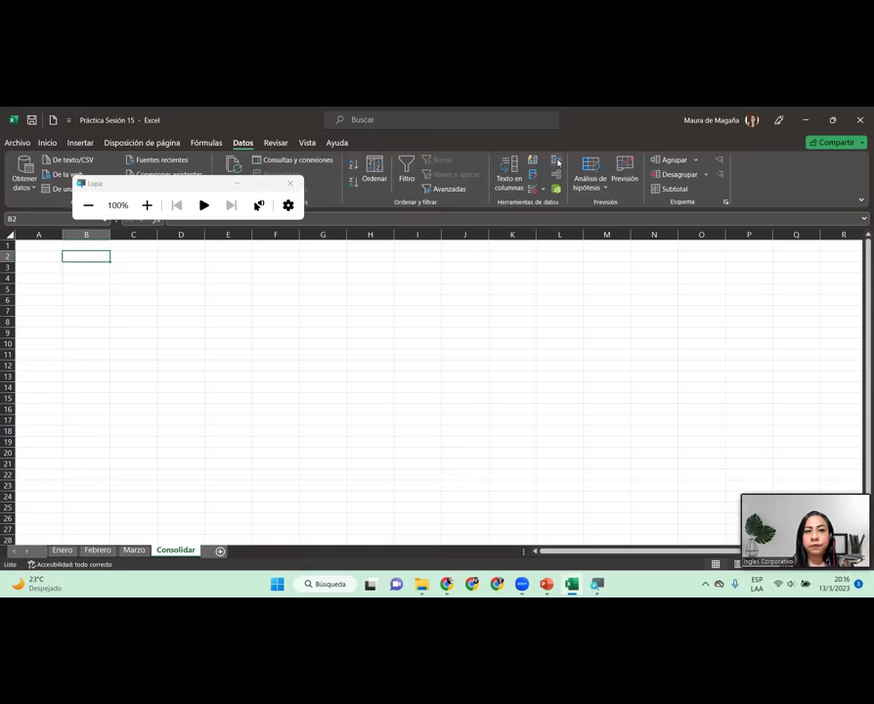
key(super+plus)
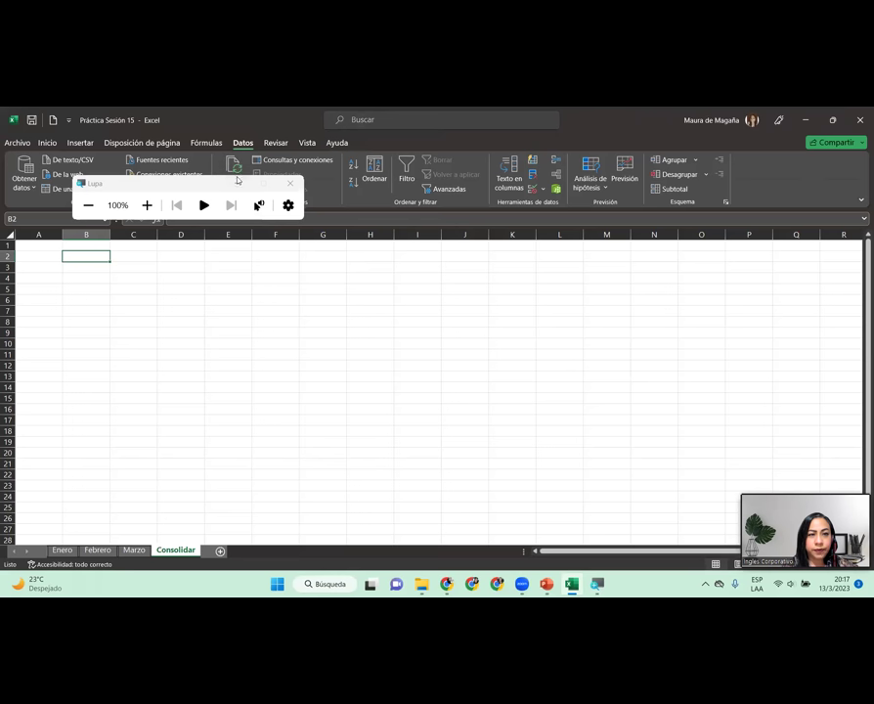
click(236, 184)
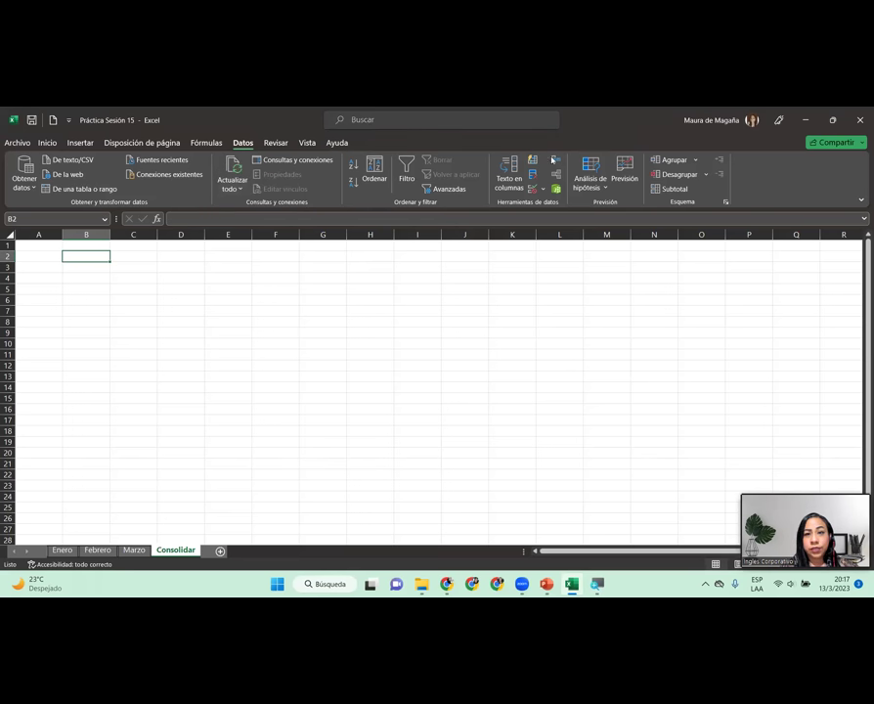
click(554, 162)
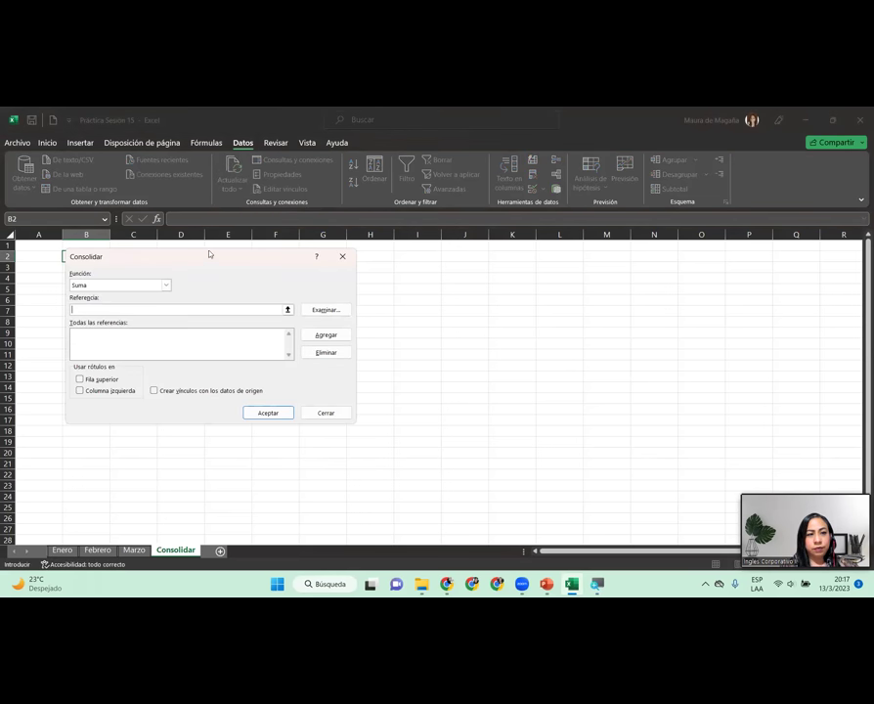
drag(219, 262, 300, 268)
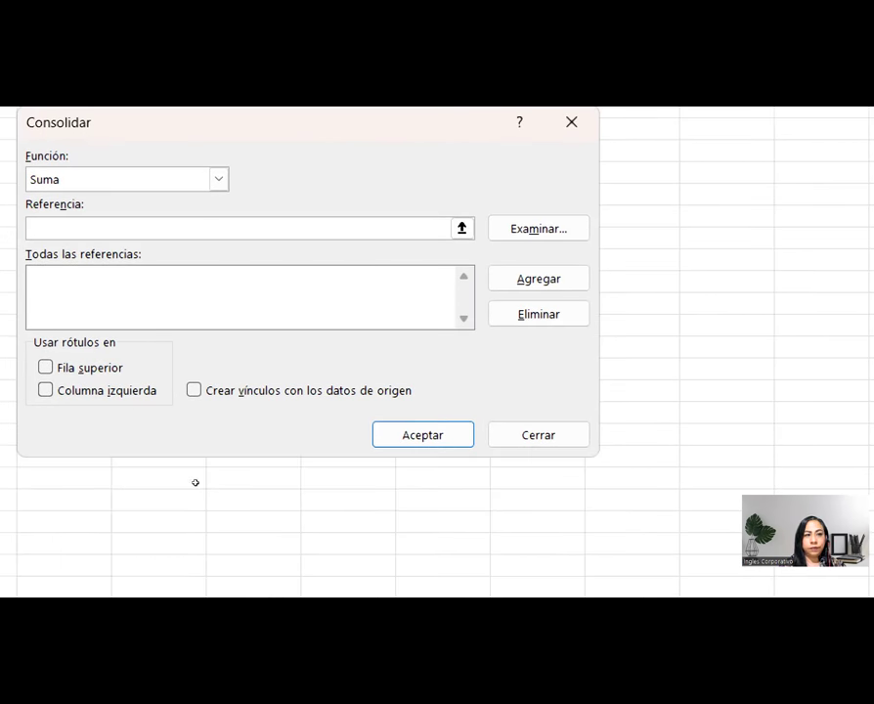
click(218, 179)
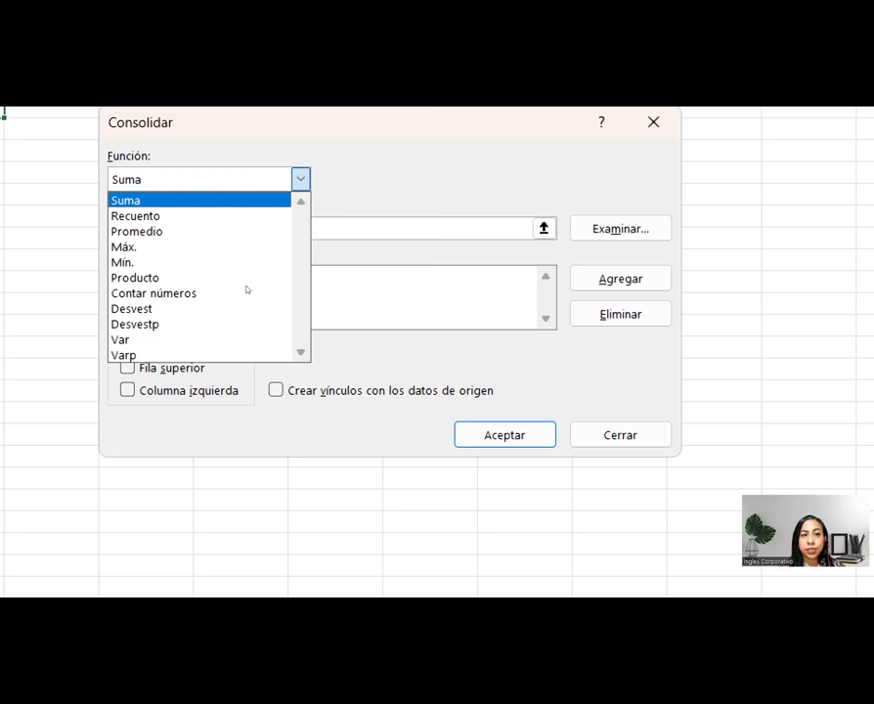
key(Escape)
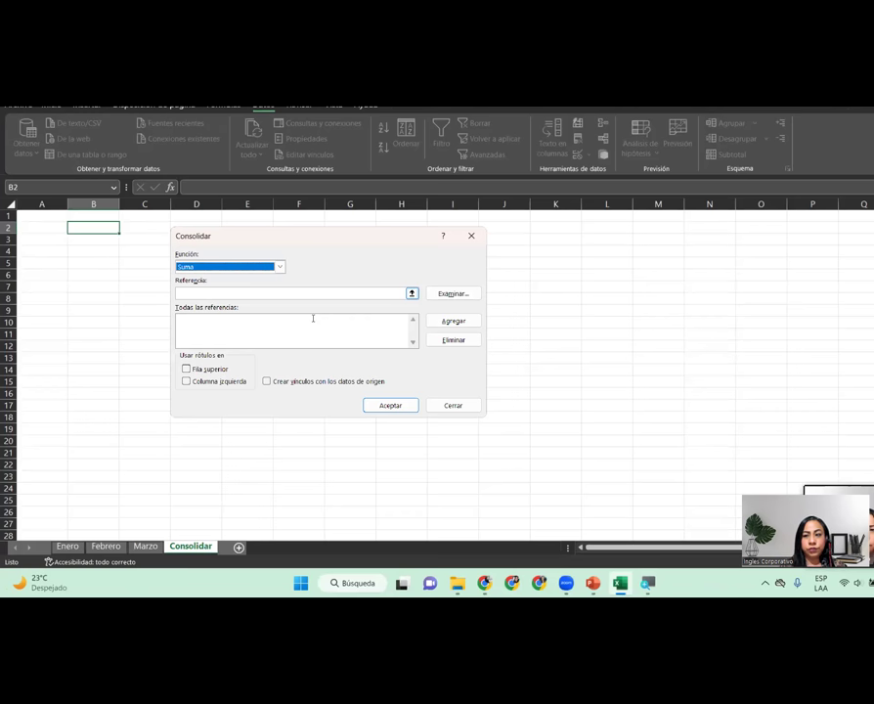
click(260, 316)
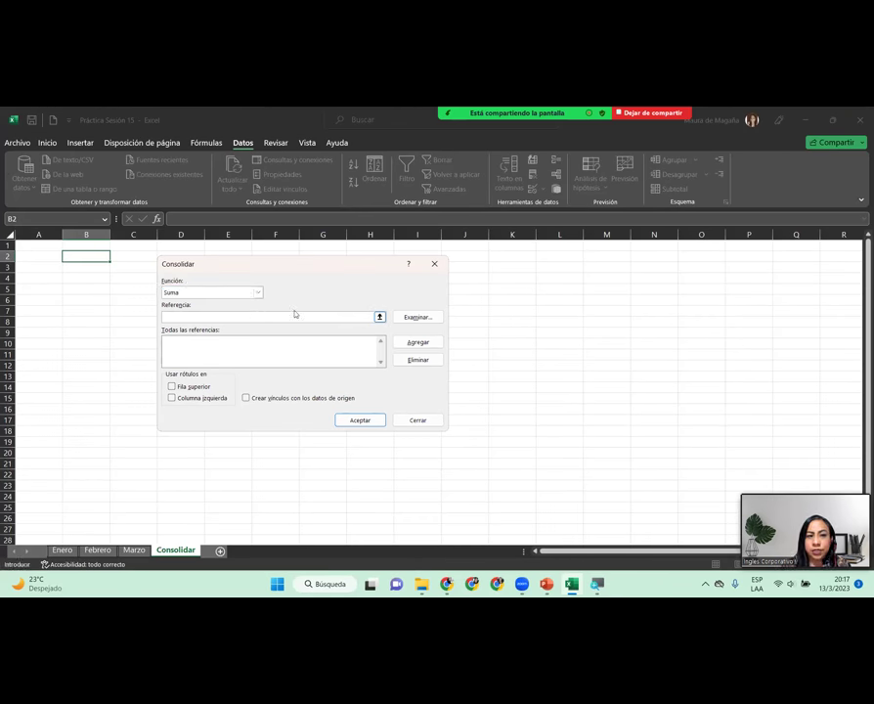
Step: Pick Enero!$A$1:$B$11 as the reference and add it to the consolidation list
click(380, 317)
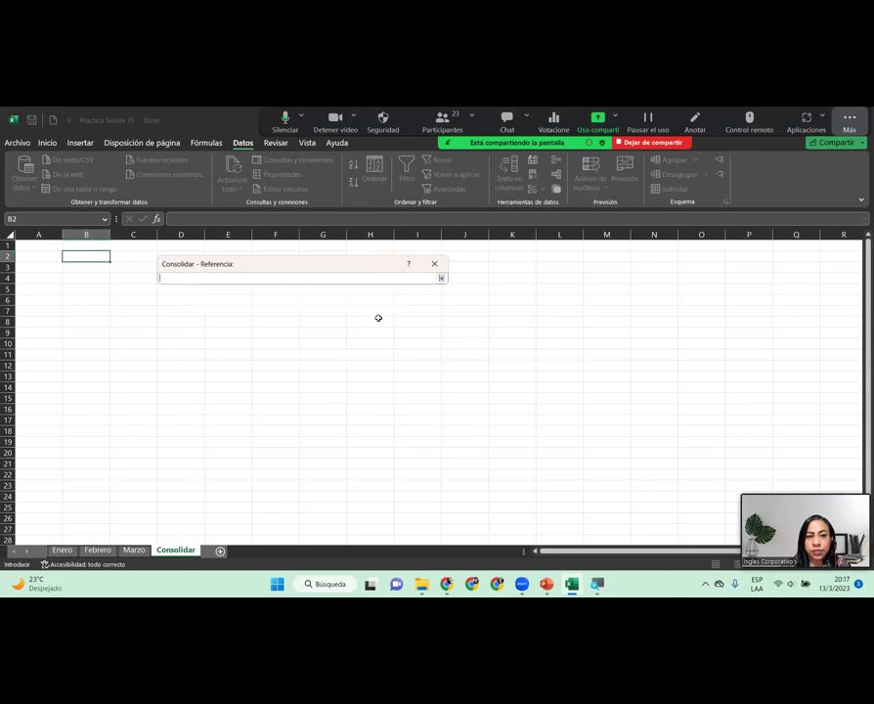
click(76, 551)
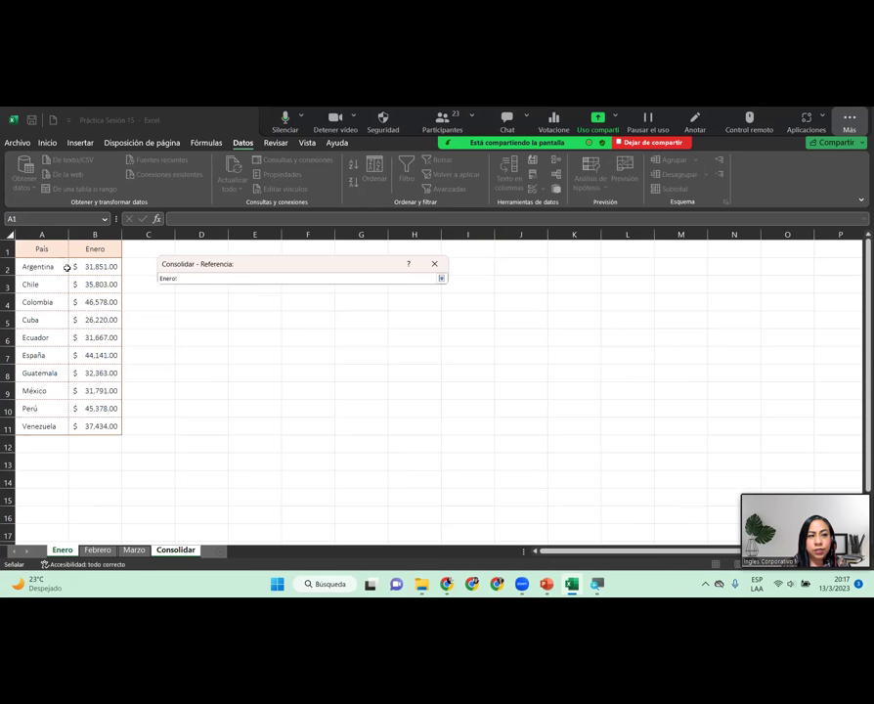
drag(39, 250, 110, 427)
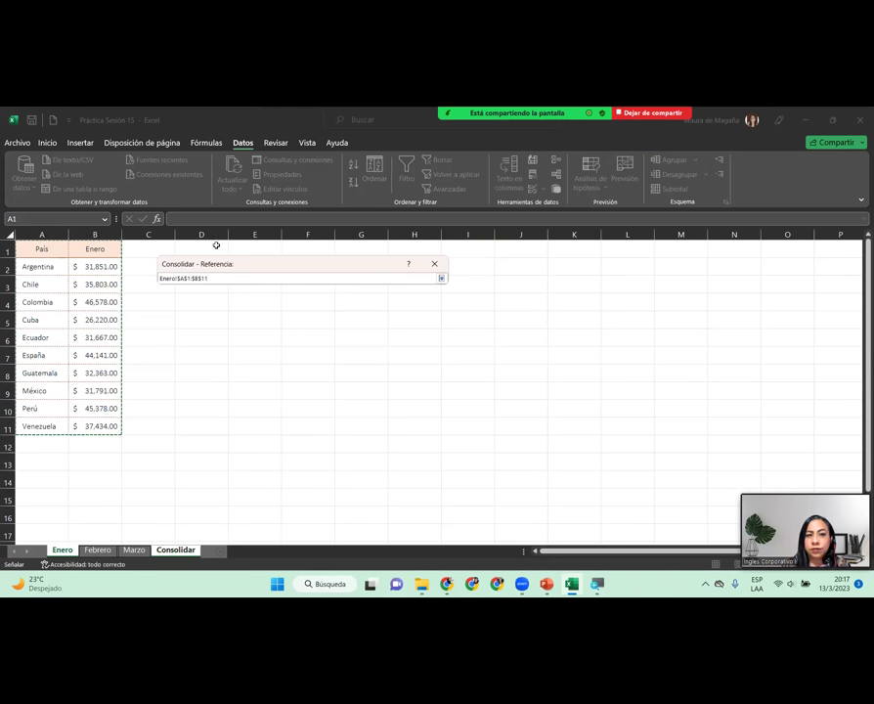
click(441, 278)
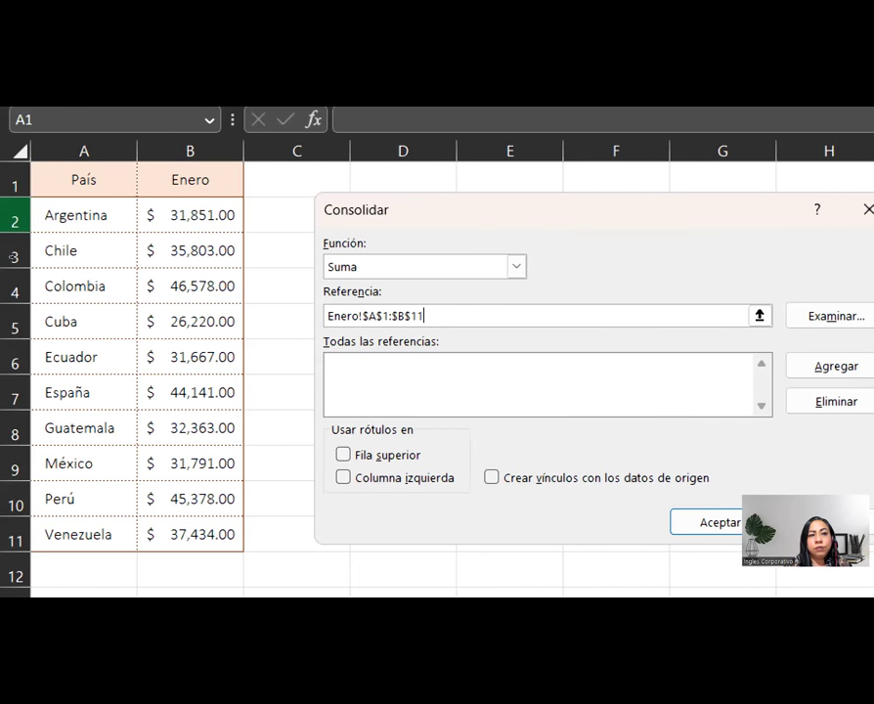
click(345, 317)
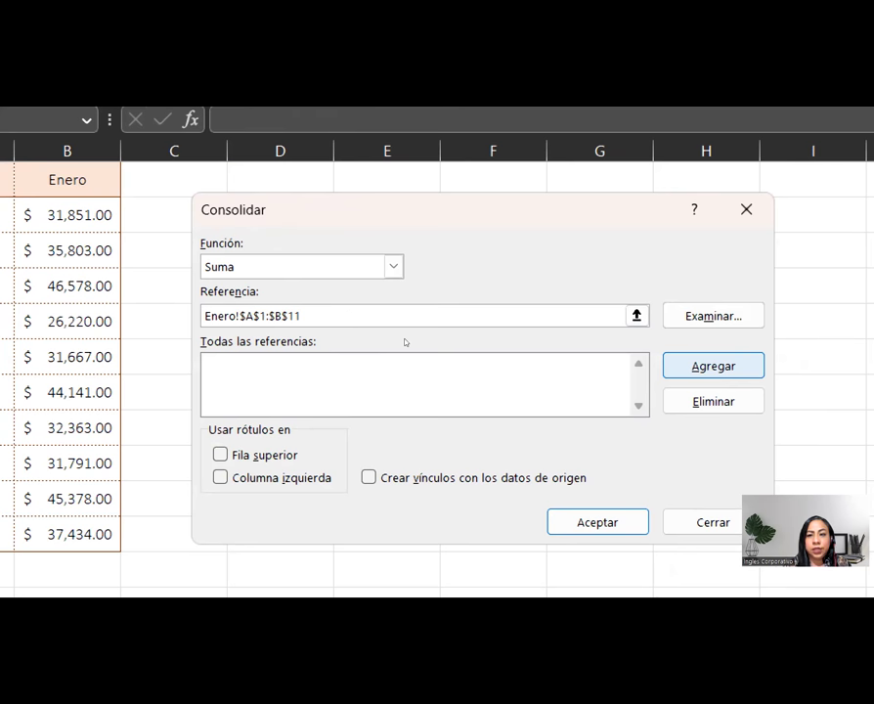
key(Return)
Step: Clear the Referencia box, leaving Enero listed, ready for the next month's range
click(344, 366)
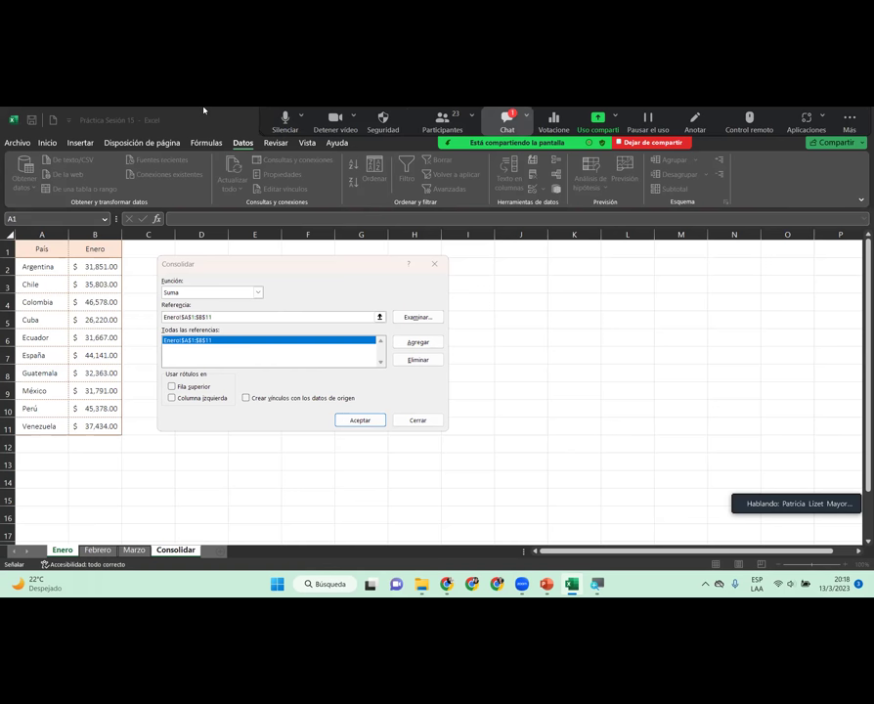
click(377, 396)
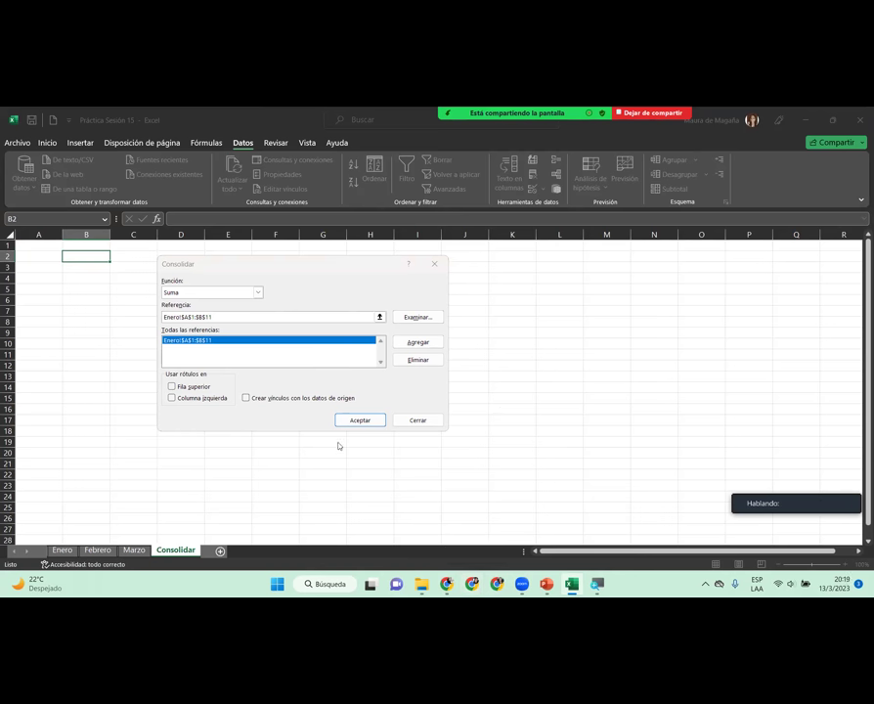
click(248, 319)
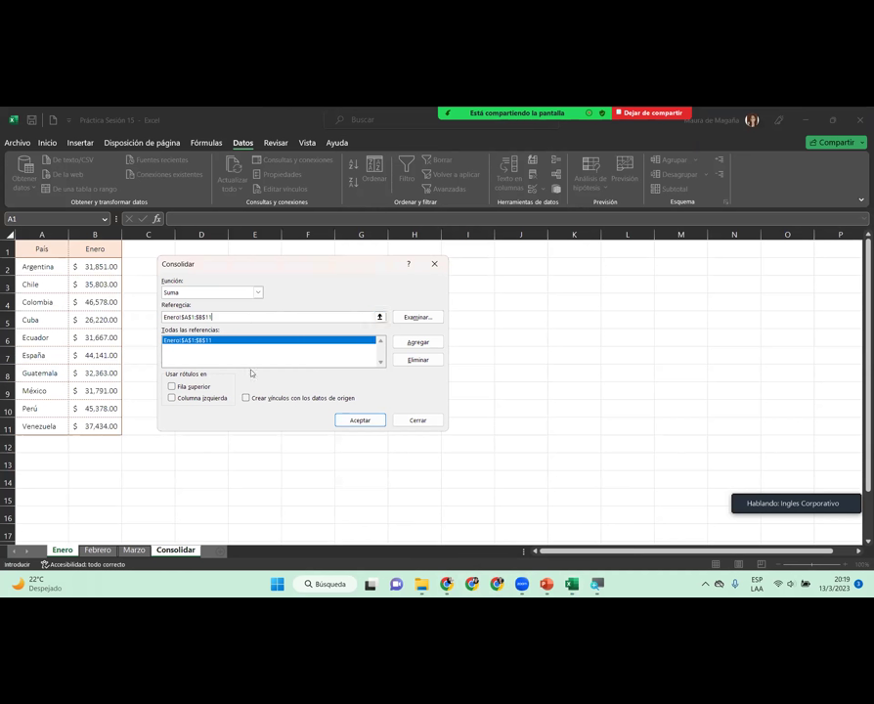
drag(234, 318, 161, 316)
key(Delete)
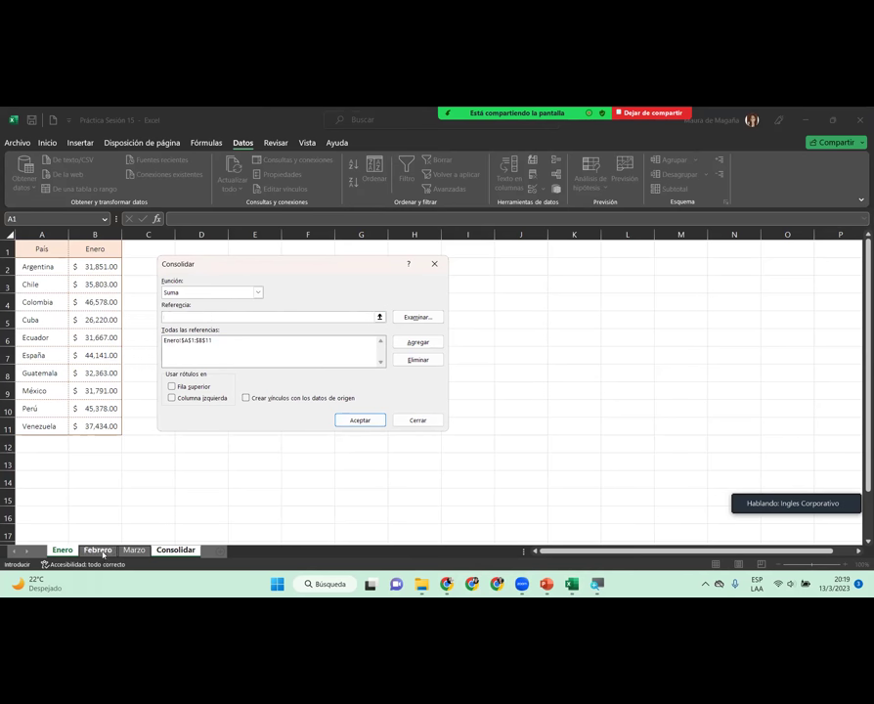
Step: Add Febrero!$A$1:$B$11 and Marzo!$A$1:$B$11 to the consolidation reference list
click(100, 551)
mouse_move(39, 249)
mouse_down()
mouse_move(58, 264)
mouse_move(98, 422)
mouse_up()
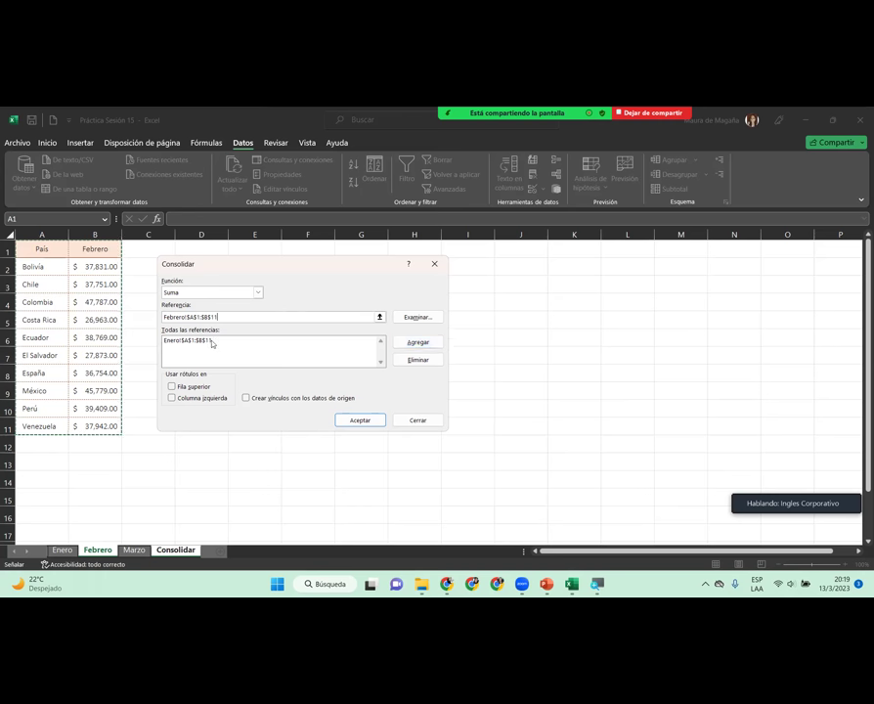
click(425, 342)
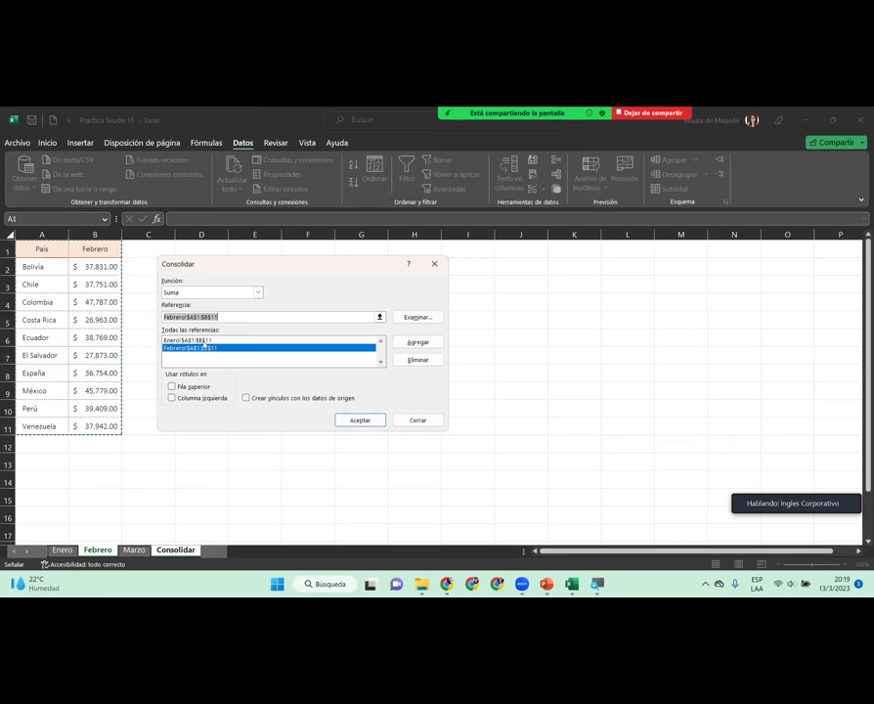
click(135, 550)
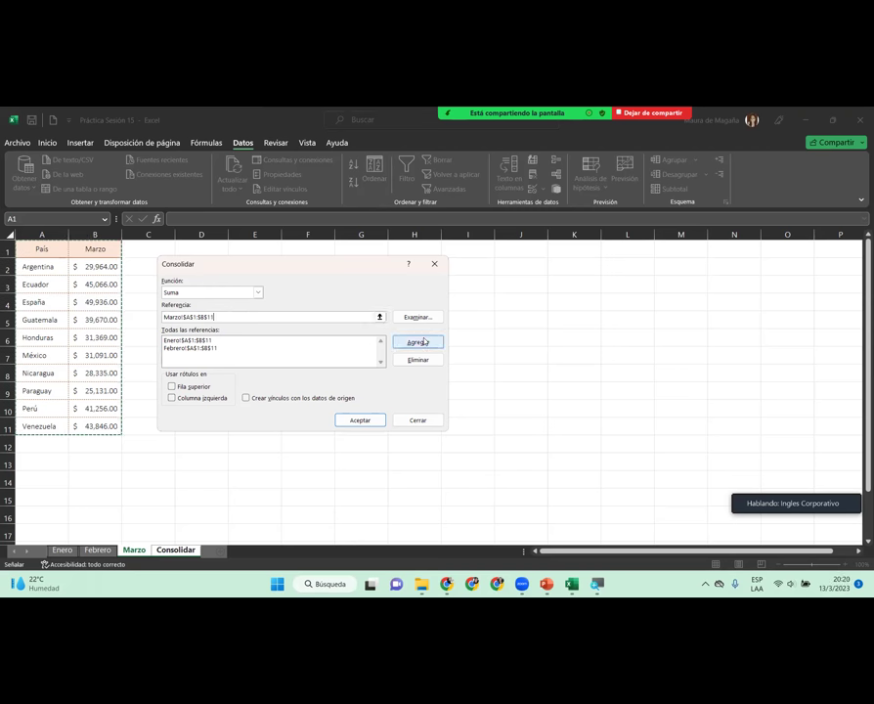
click(423, 342)
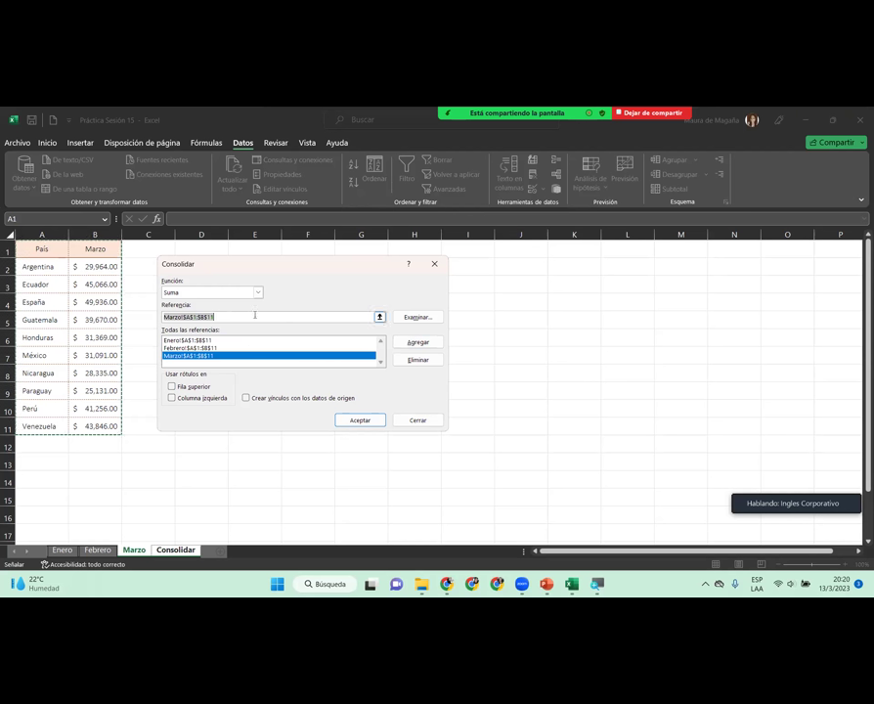
Step: Tick Fila superior and Columna izquierda, then run the Suma consolidation onto Consolidar
click(254, 315)
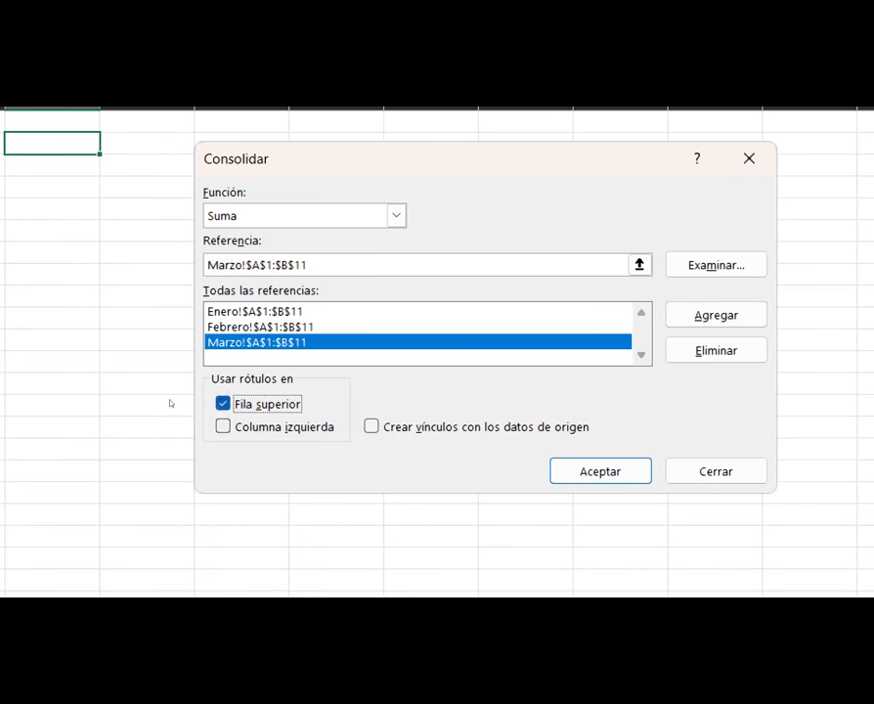
key(alt+i)
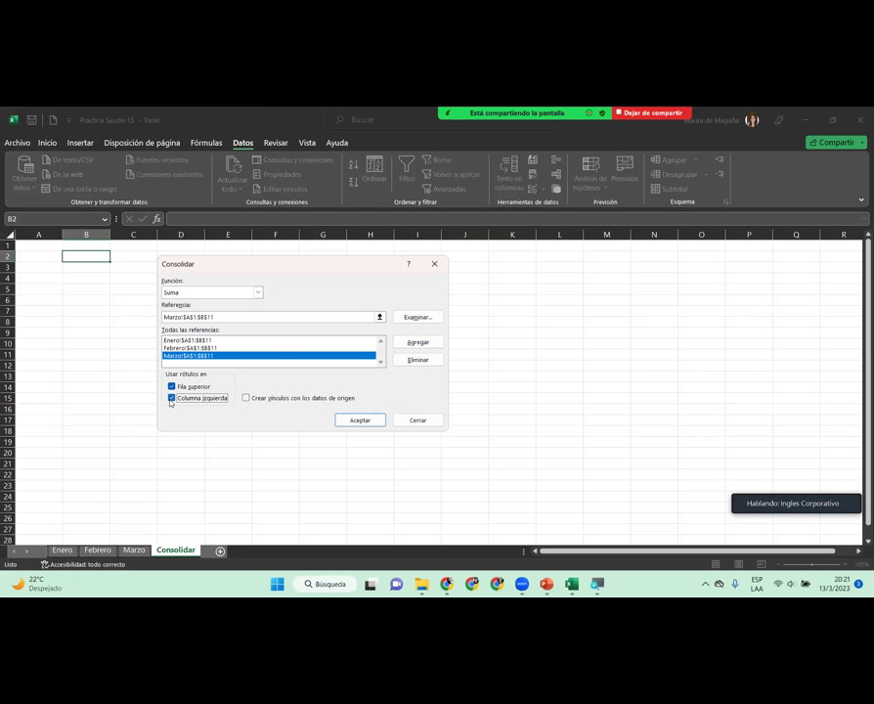
click(361, 420)
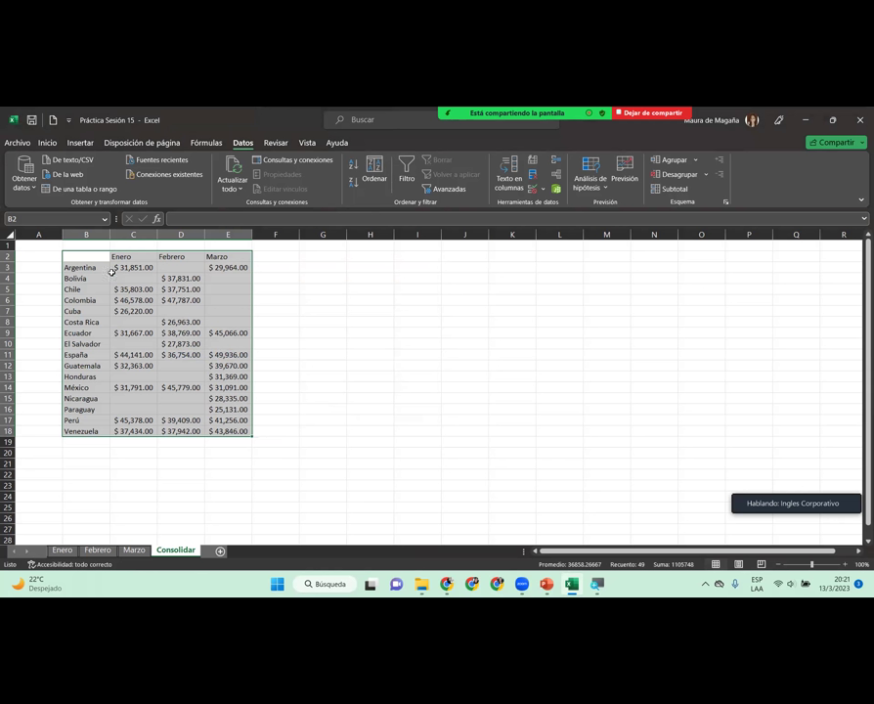
Step: Select B2:E18, the 16-country Enero–Marzo table from Argentina to Venezuela
click(224, 422)
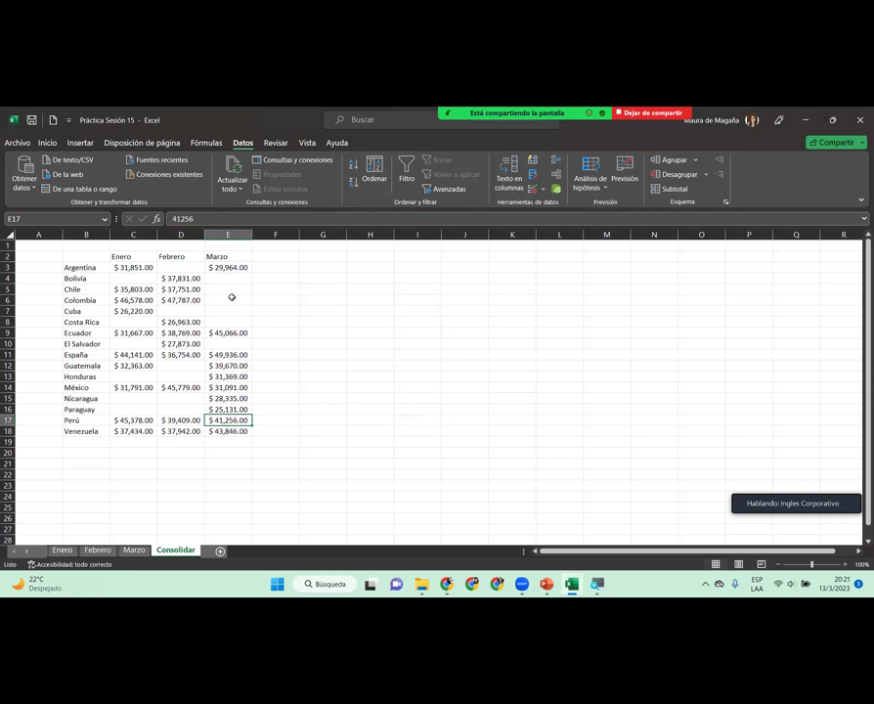
drag(126, 267, 219, 267)
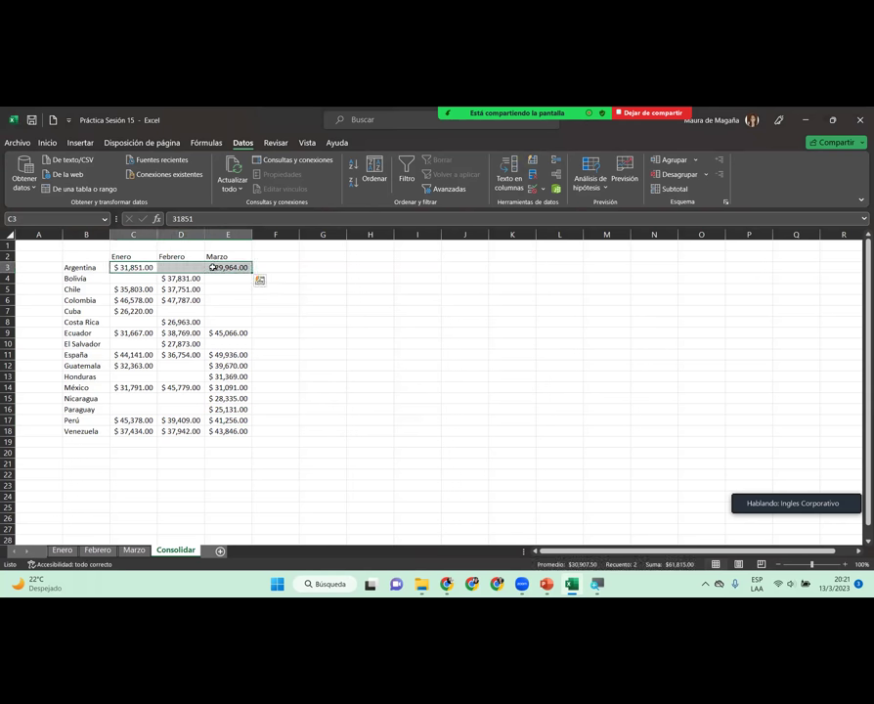
click(154, 289)
drag(158, 289, 185, 290)
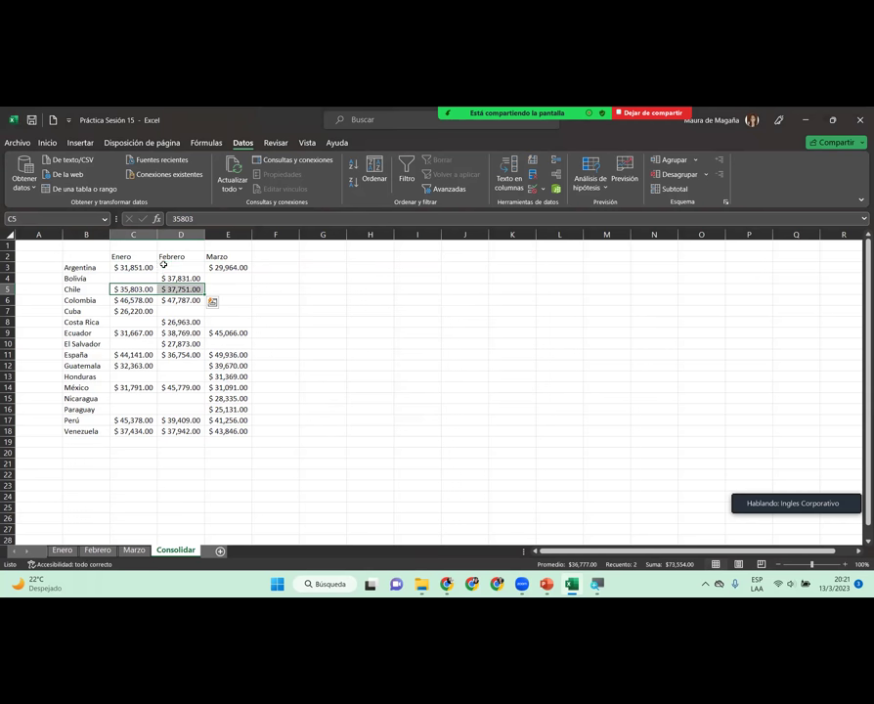
click(163, 265)
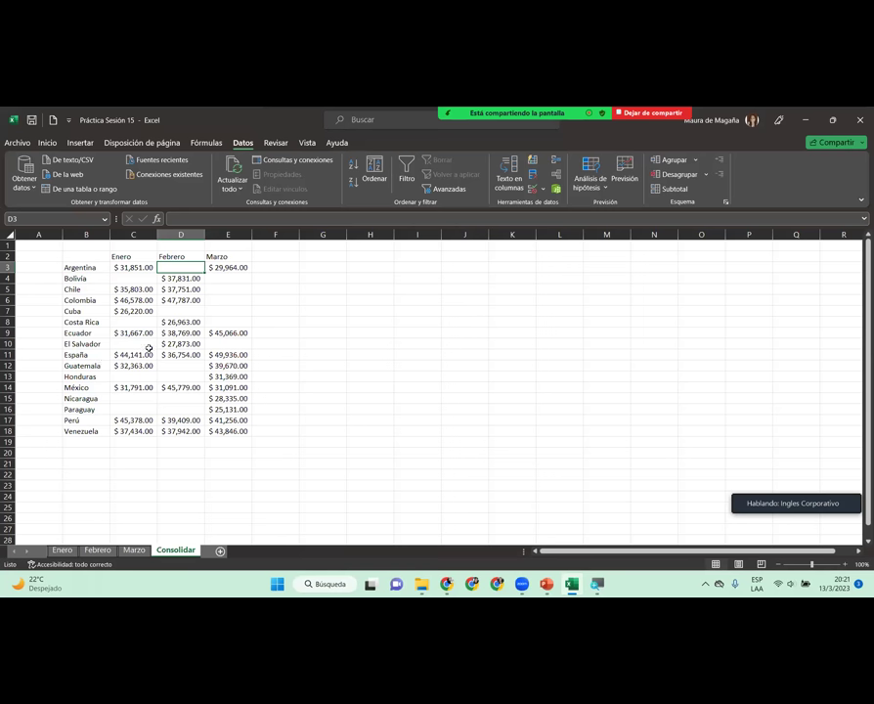
drag(90, 254, 231, 430)
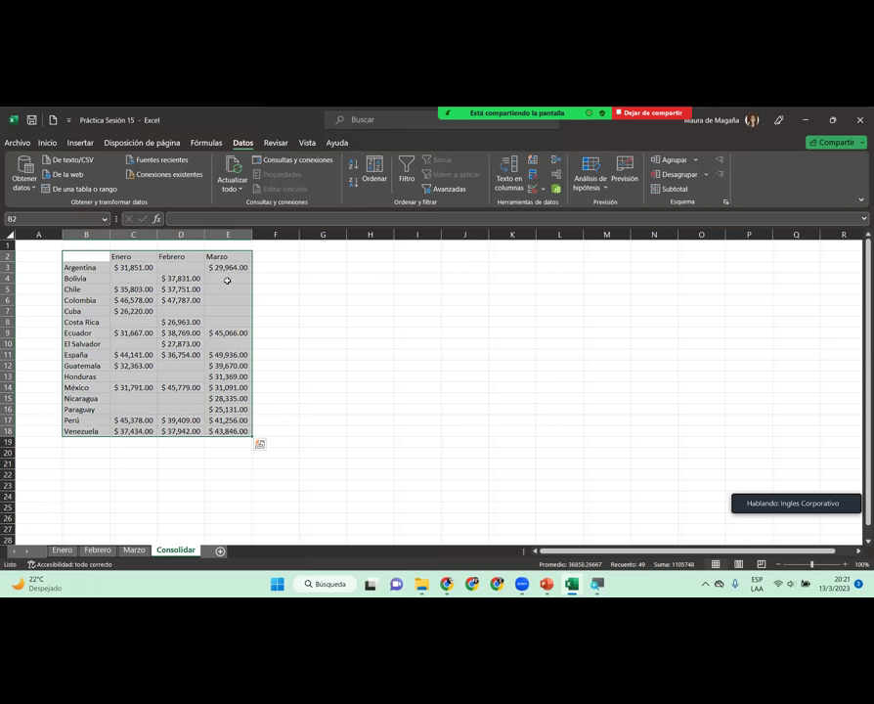
double_click(93, 262)
key(Escape)
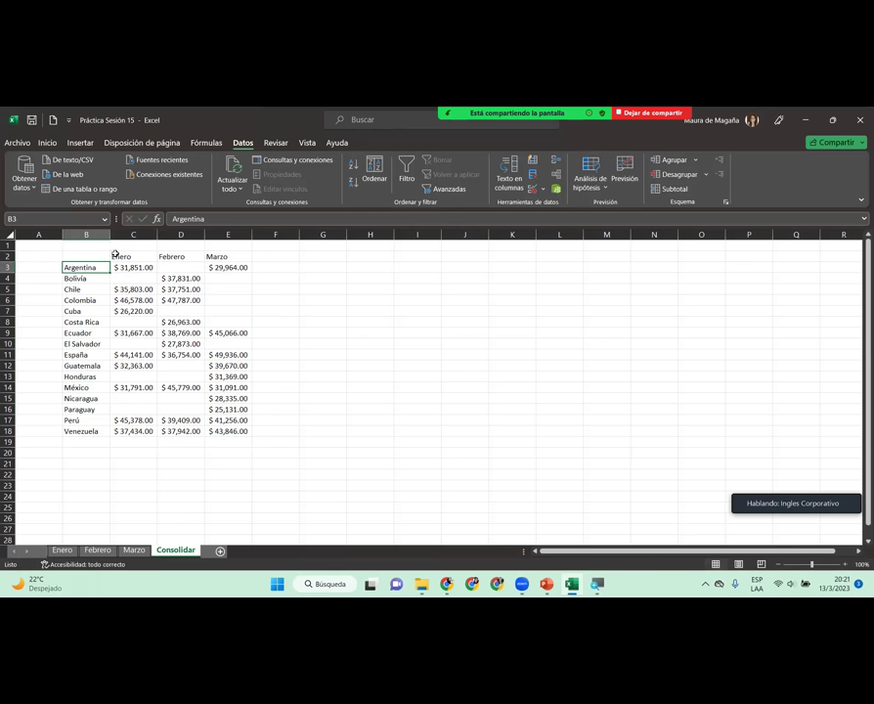
click(116, 256)
drag(93, 257, 225, 432)
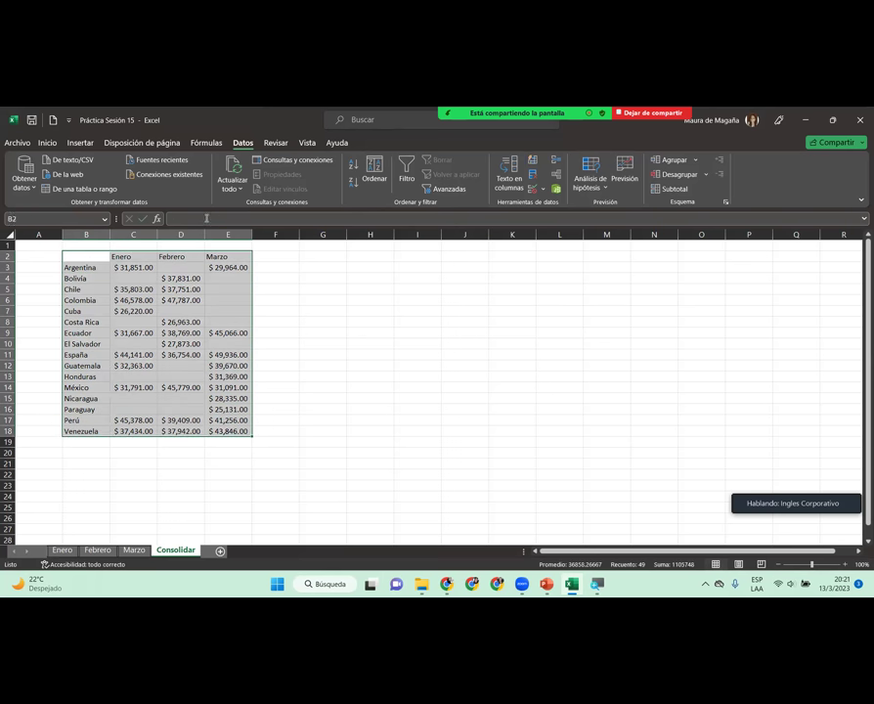
Step: Format the consolidated range B2:E18 as a grey table with headers
click(49, 143)
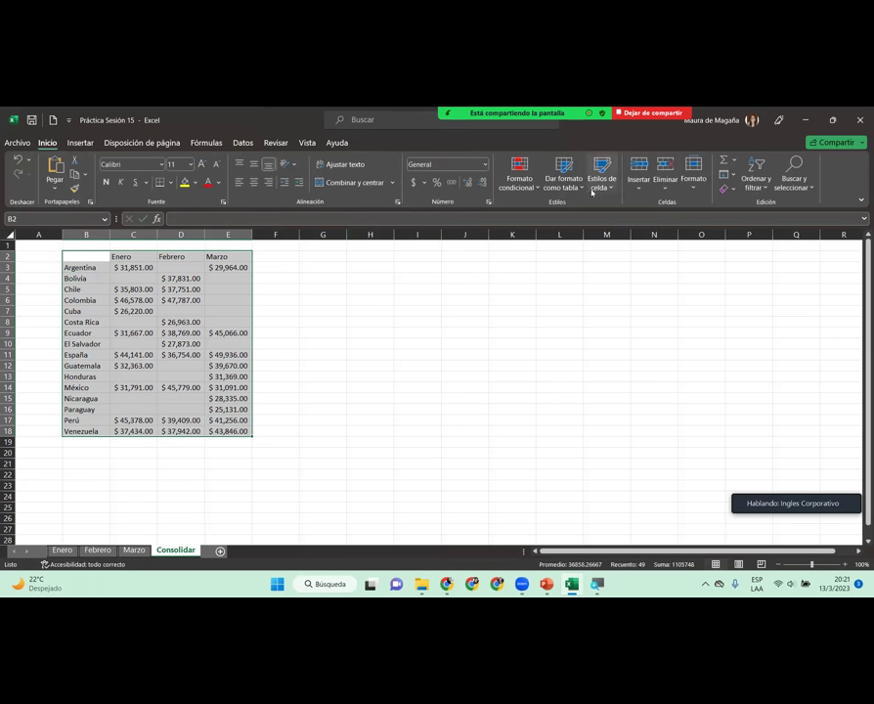
click(563, 176)
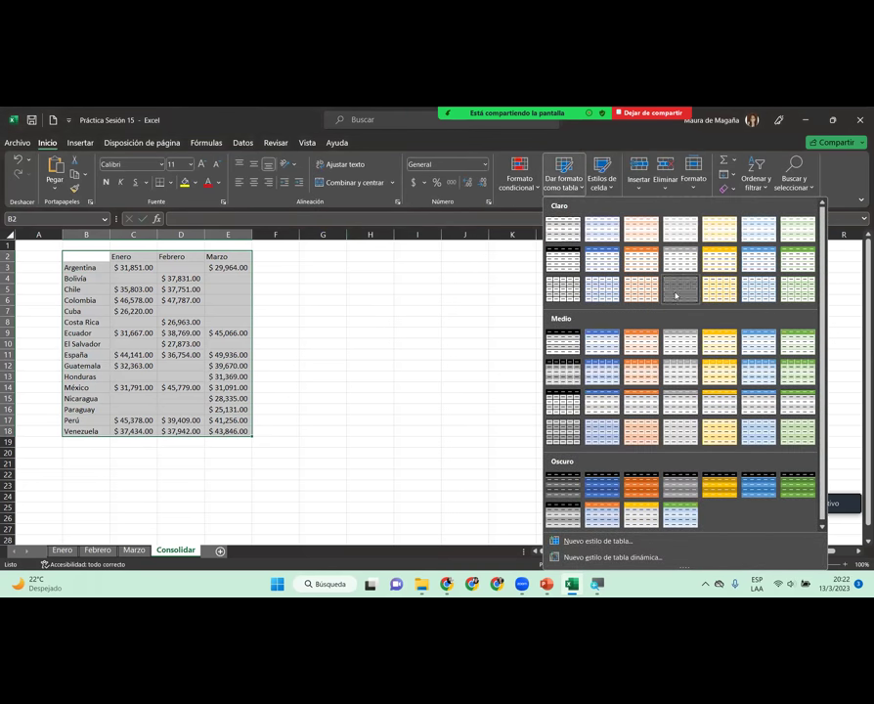
click(679, 289)
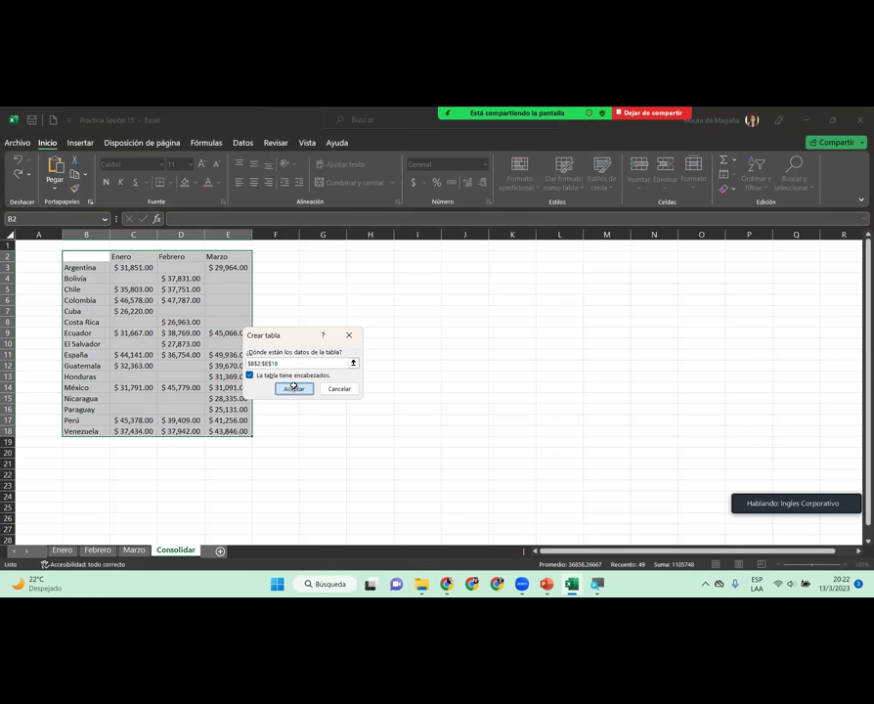
click(293, 389)
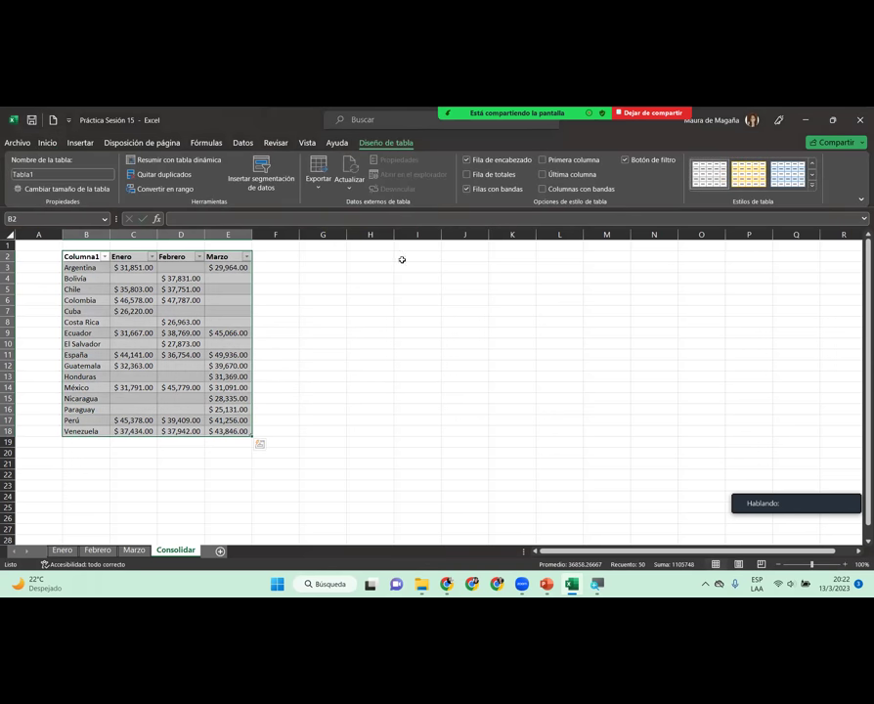
Step: Turn off the filter buttons and banded rows, then convert the table back to a normal range
click(625, 160)
click(468, 189)
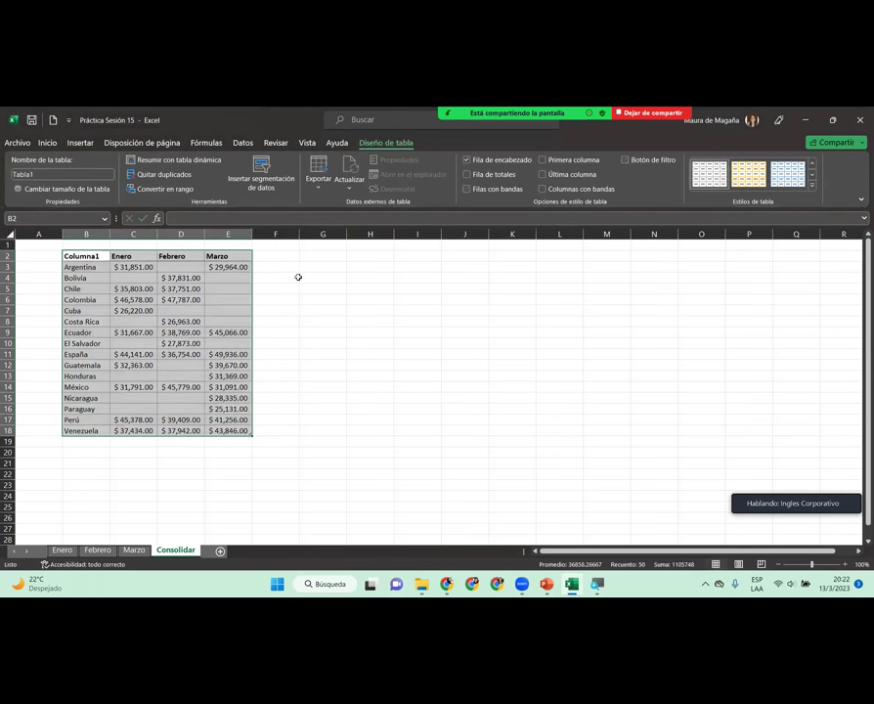
click(234, 322)
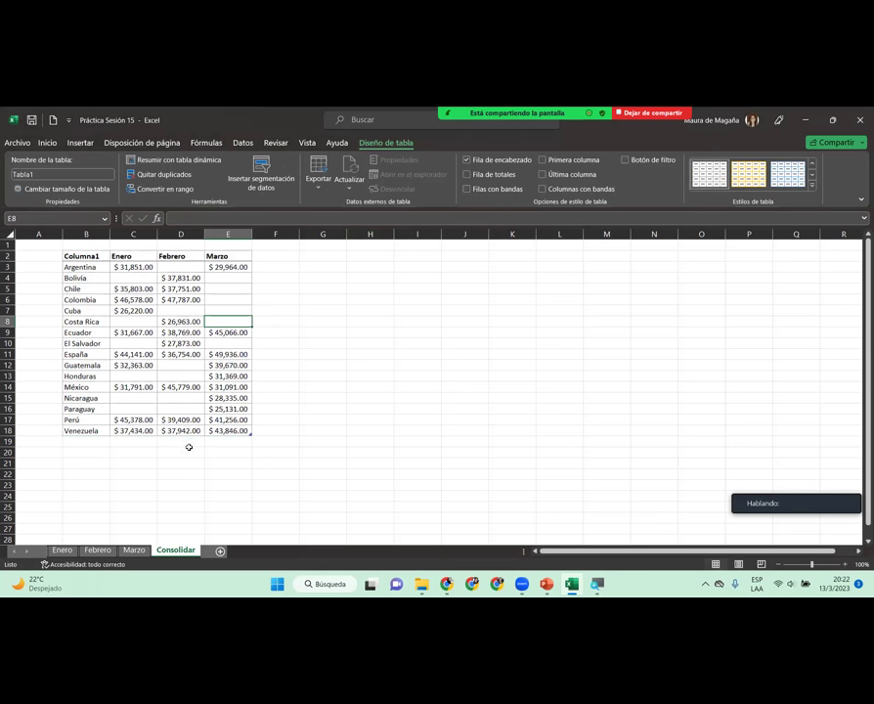
click(161, 191)
key(Return)
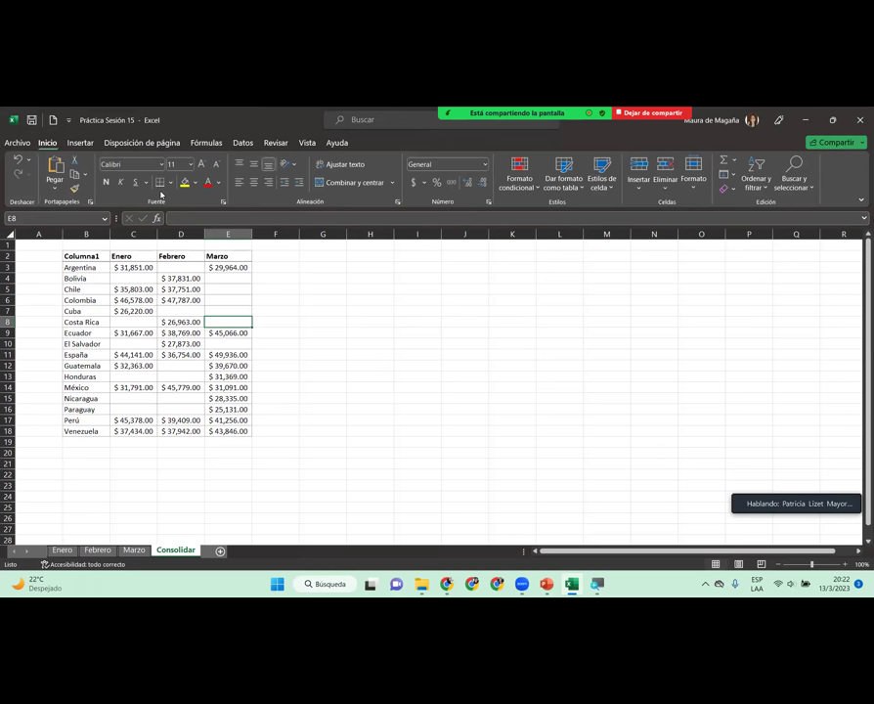
Step: Clear the Columna1 header text from cell B2
click(85, 258)
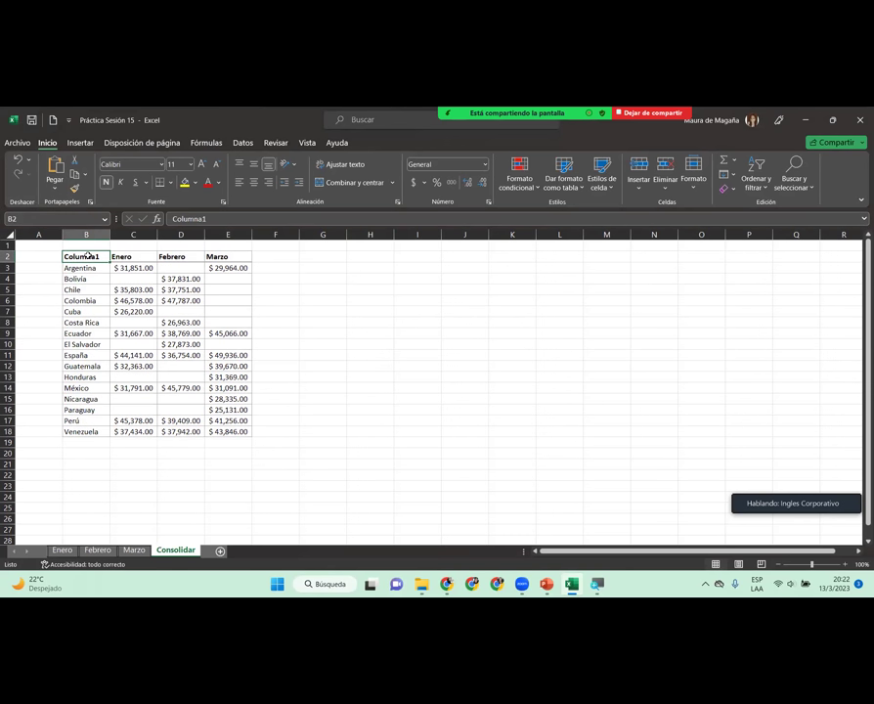
click(96, 278)
click(137, 365)
click(133, 421)
click(213, 419)
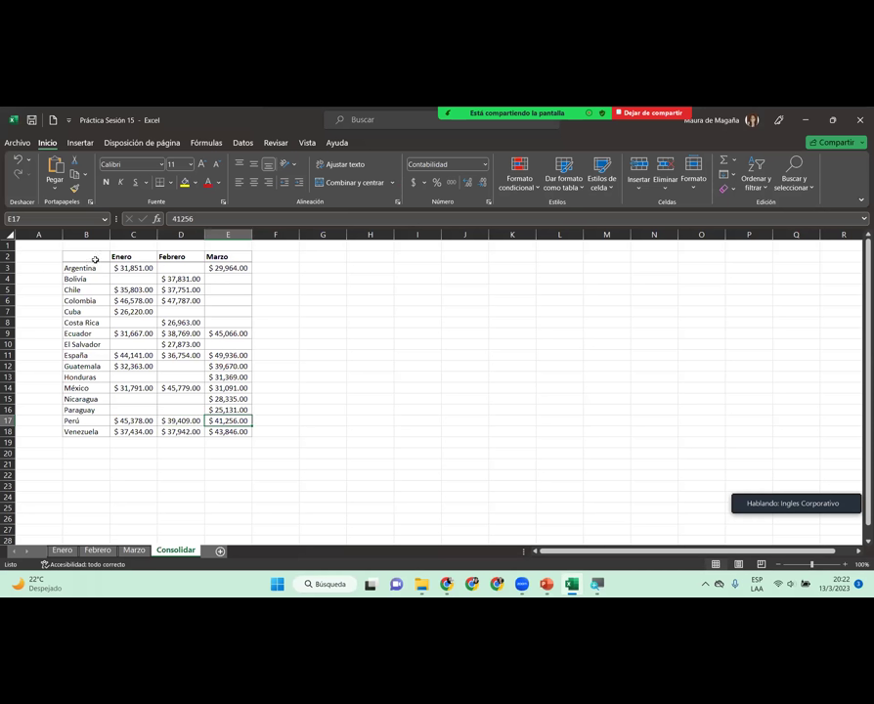
Step: Merge and centre B1:E1 and enter the title 'Reporte primer trimestre de 2023'
drag(89, 245, 246, 240)
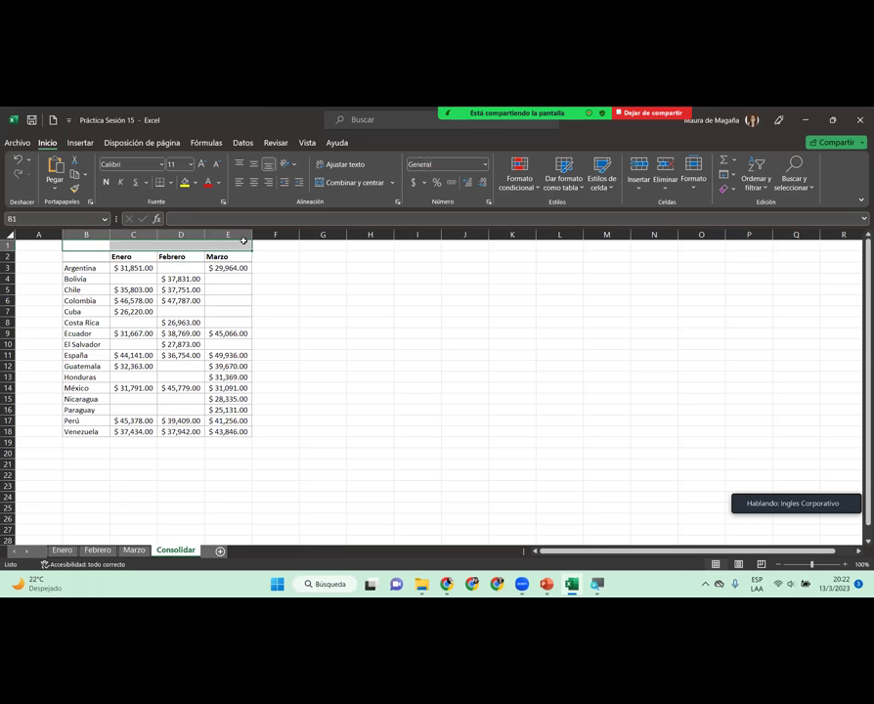
click(352, 182)
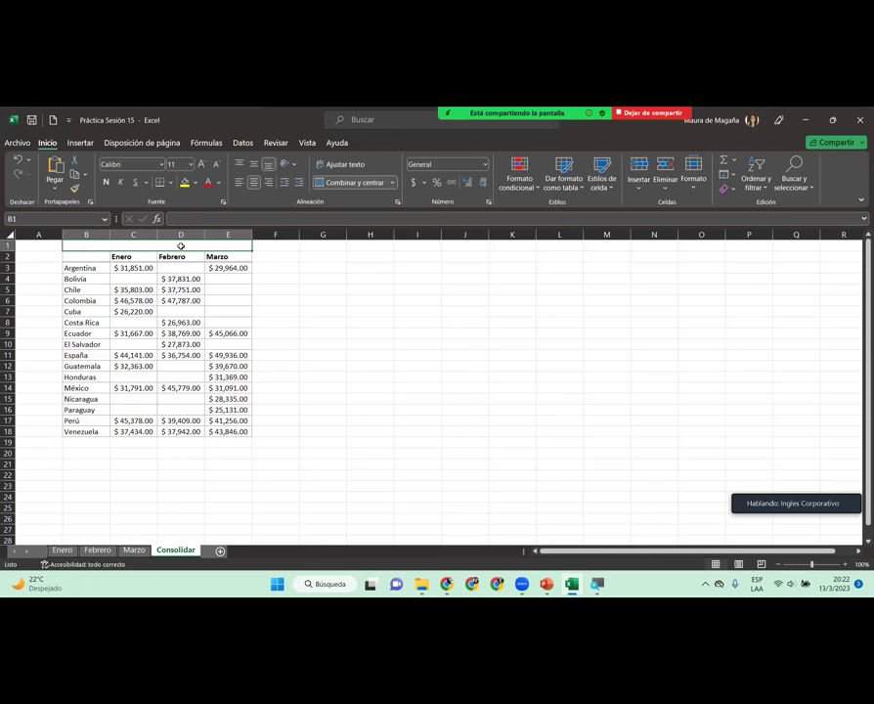
text(Reporte prime)
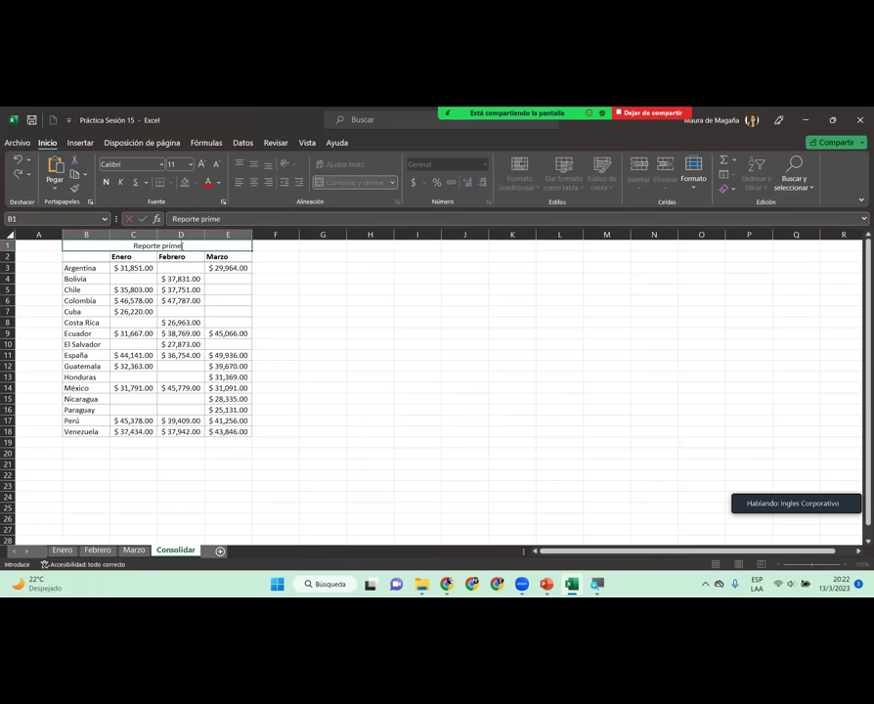
text(r trimestre d)
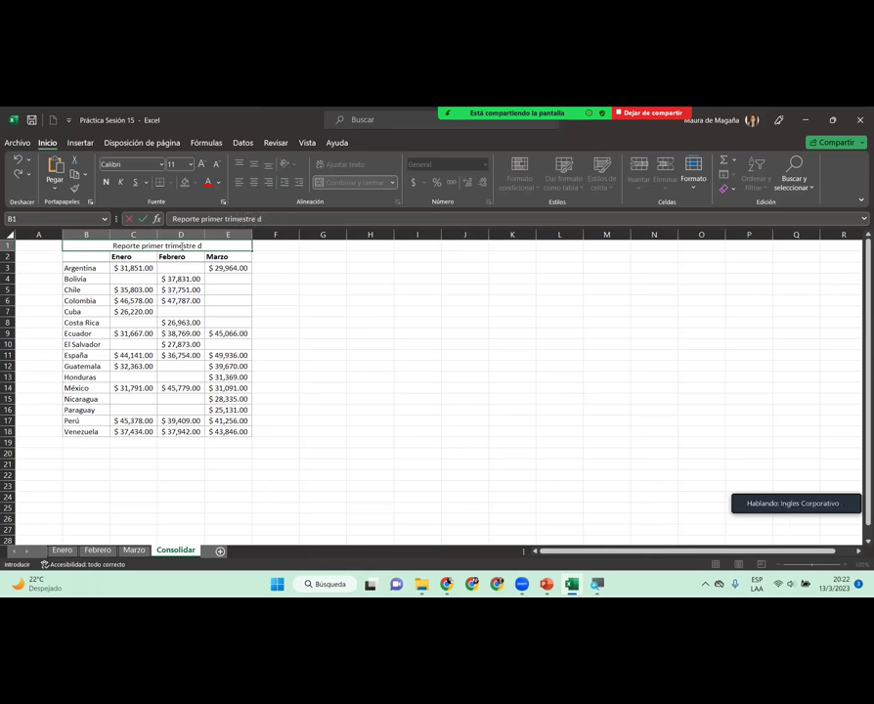
text(e 2023)
key(Return)
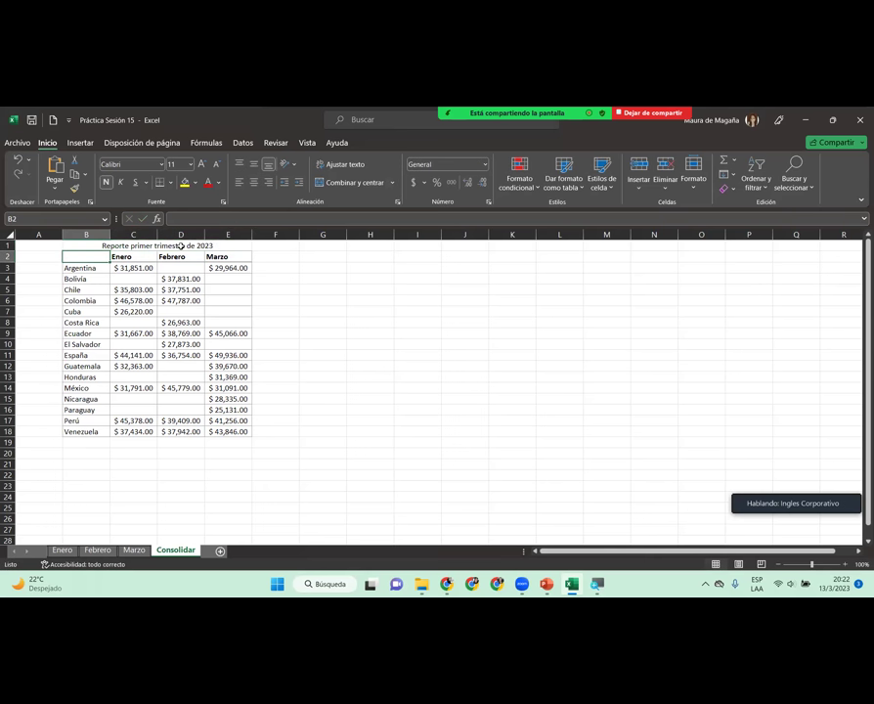
Step: Enlarge the title to 16 pt, make row 1 taller and centre the title vertically
click(181, 245)
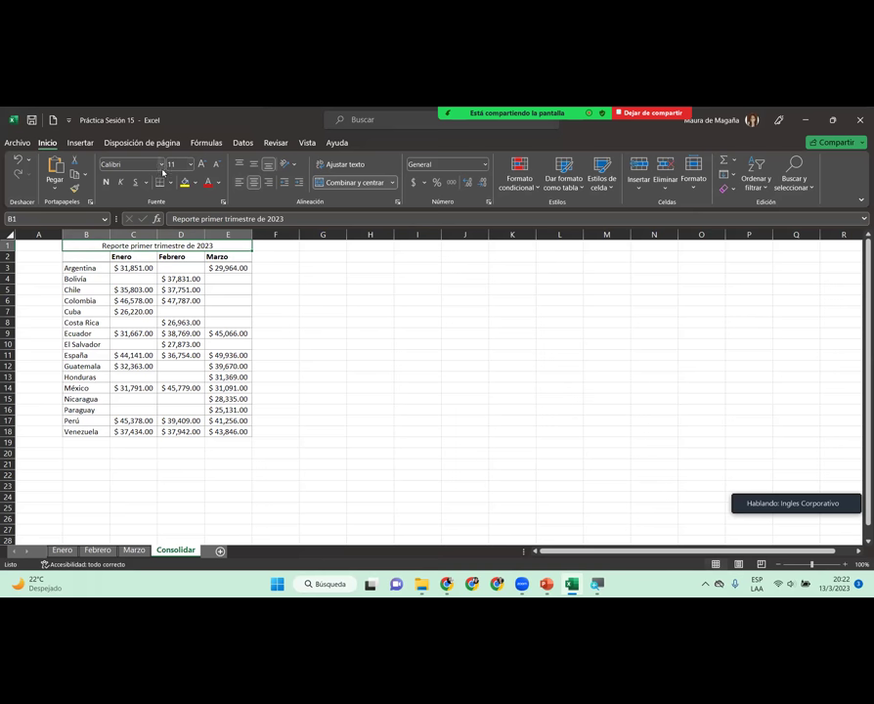
click(201, 164)
click(202, 164)
click(201, 164)
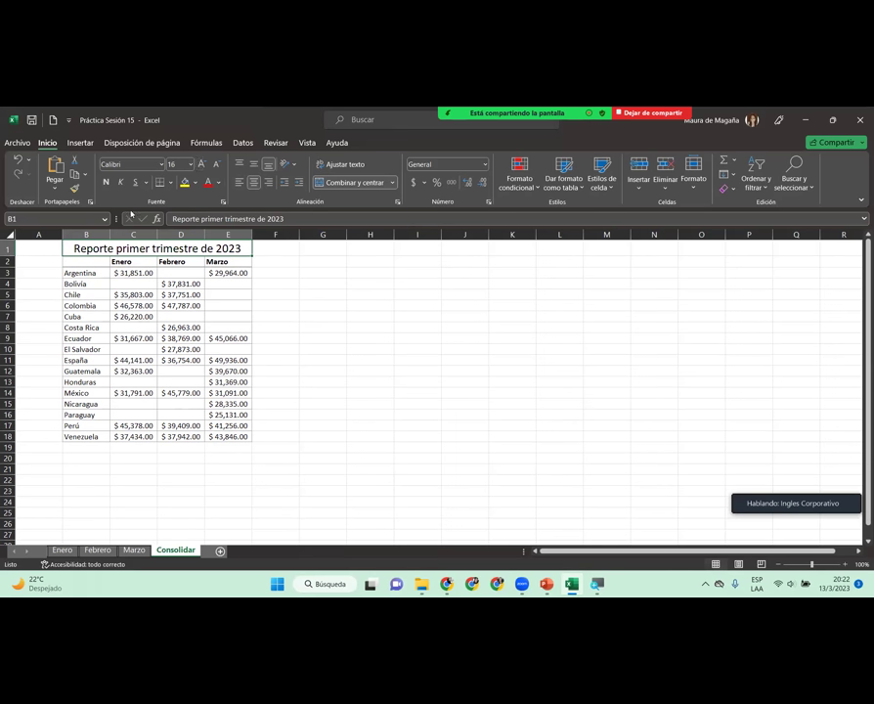
drag(10, 255, 11, 270)
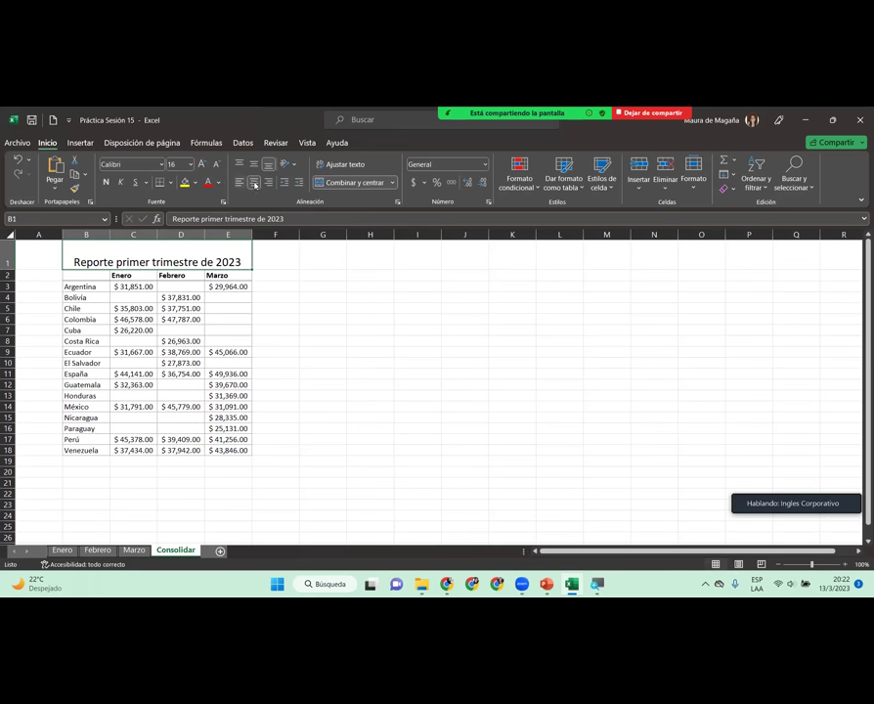
click(255, 167)
click(181, 276)
Step: Fill the header row B2:E2 with light grey
click(194, 319)
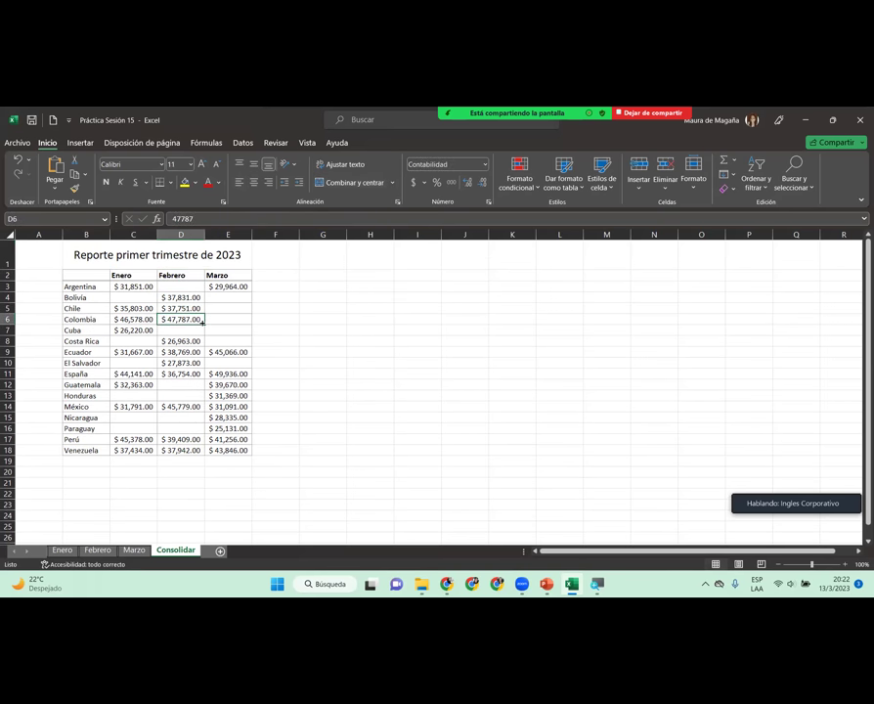
drag(105, 278, 217, 278)
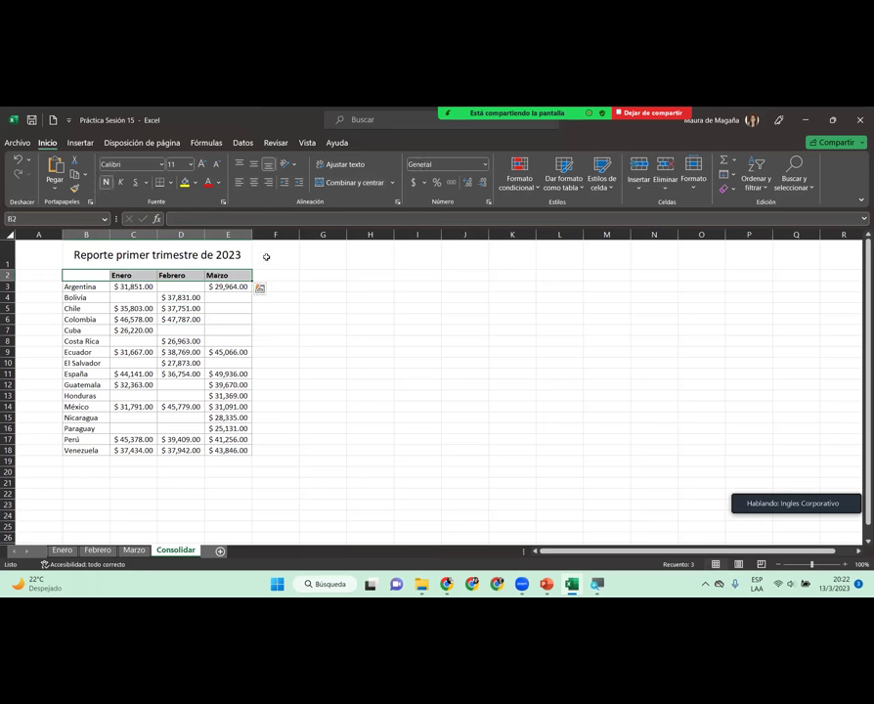
click(196, 184)
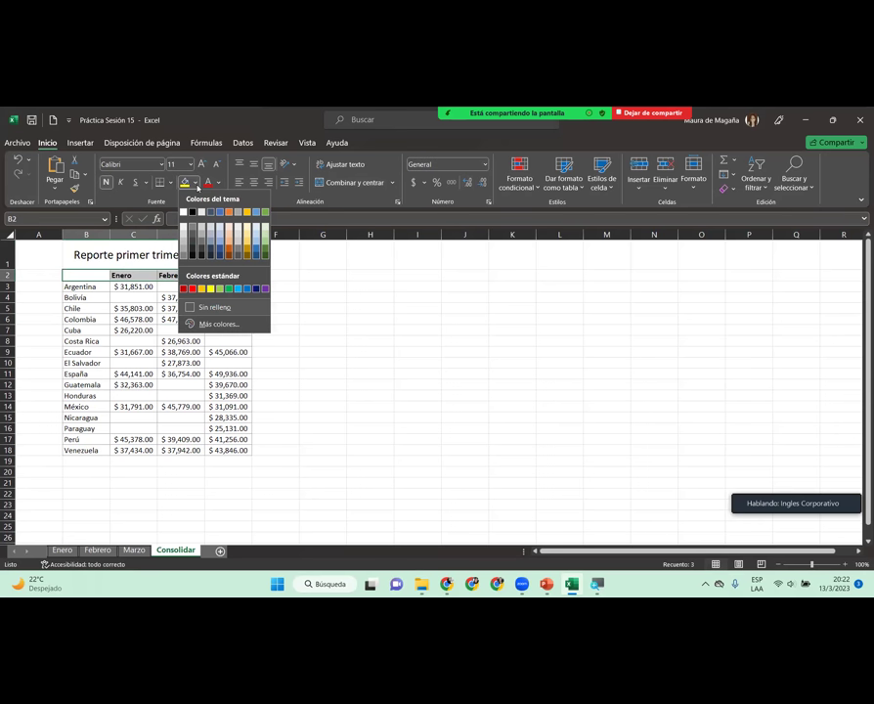
click(200, 230)
Step: Centre the month labels in the header row B2:E2
click(153, 336)
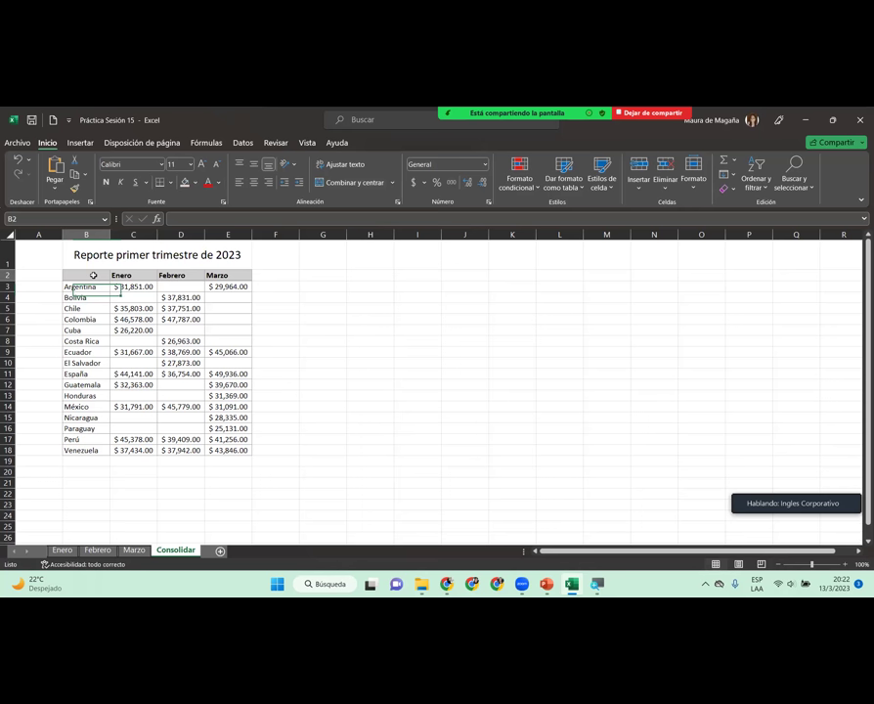
drag(93, 276, 224, 276)
click(253, 182)
click(199, 316)
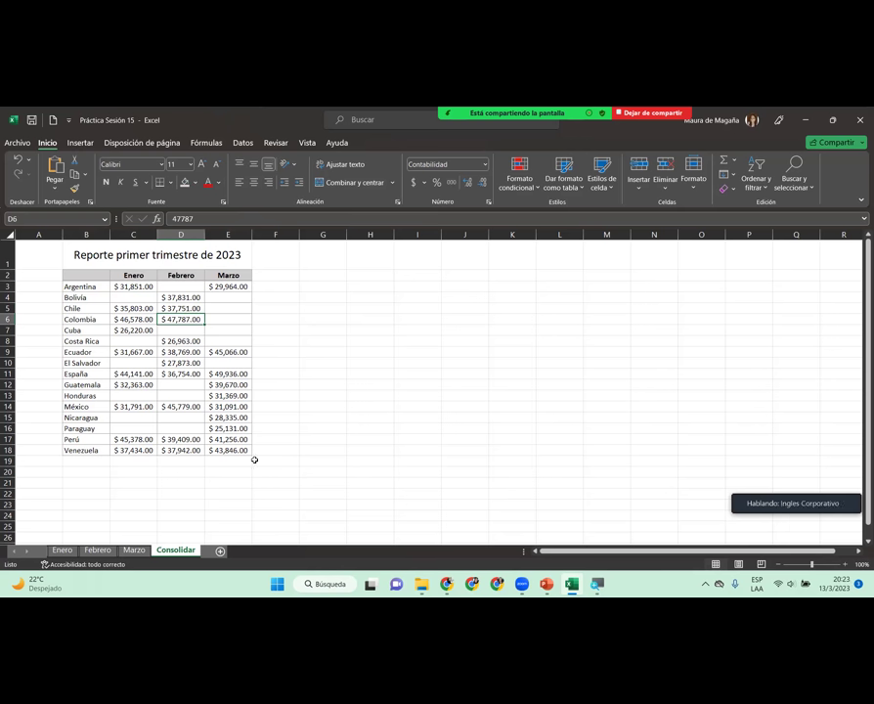
click(468, 441)
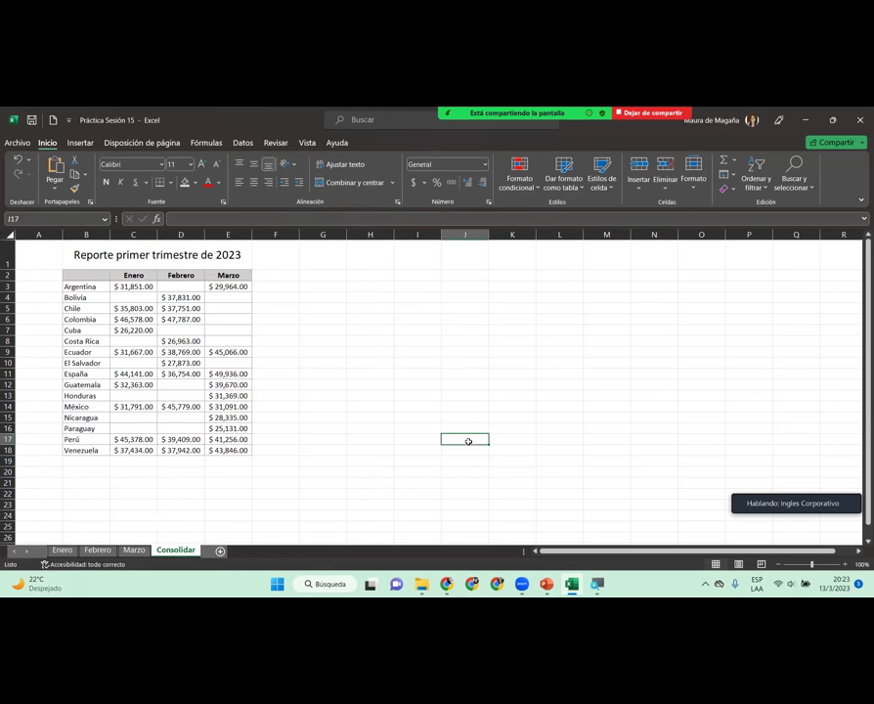
Step: Change the B1 heading to Ventas on the Enero and Febrero sheets
click(65, 550)
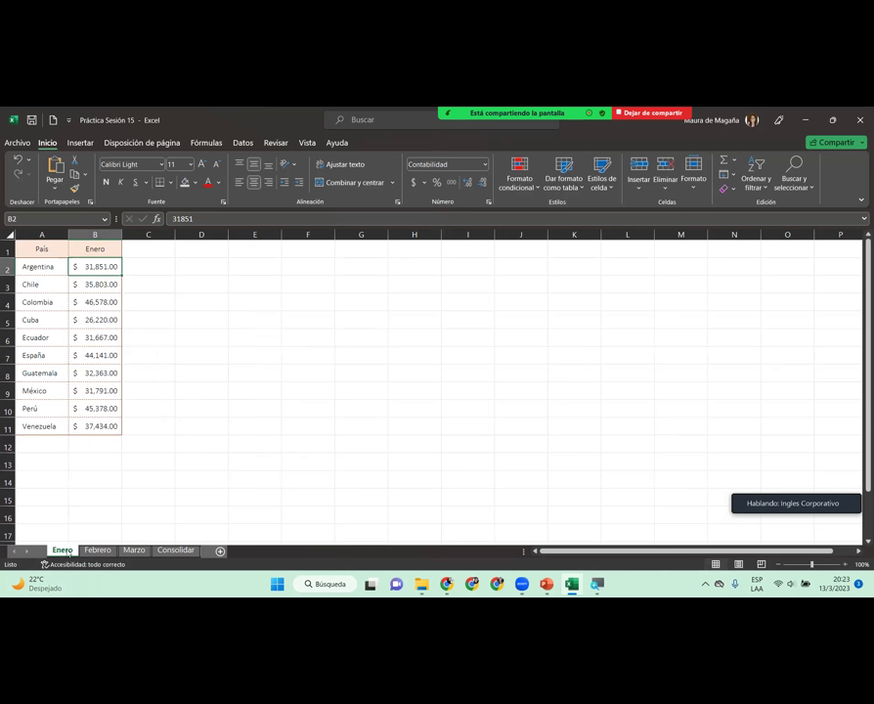
click(104, 249)
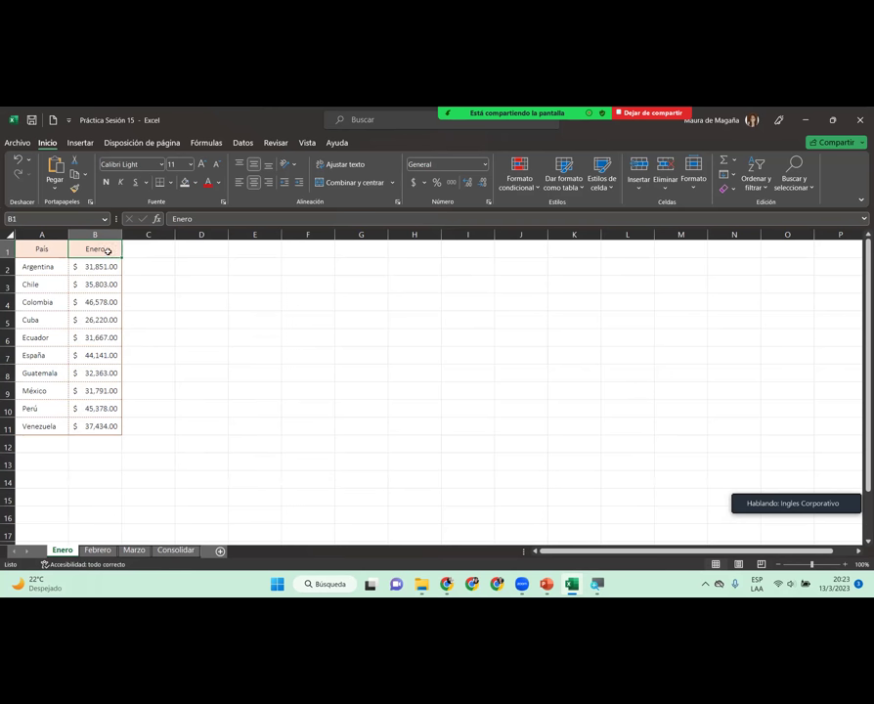
text(Ventas)
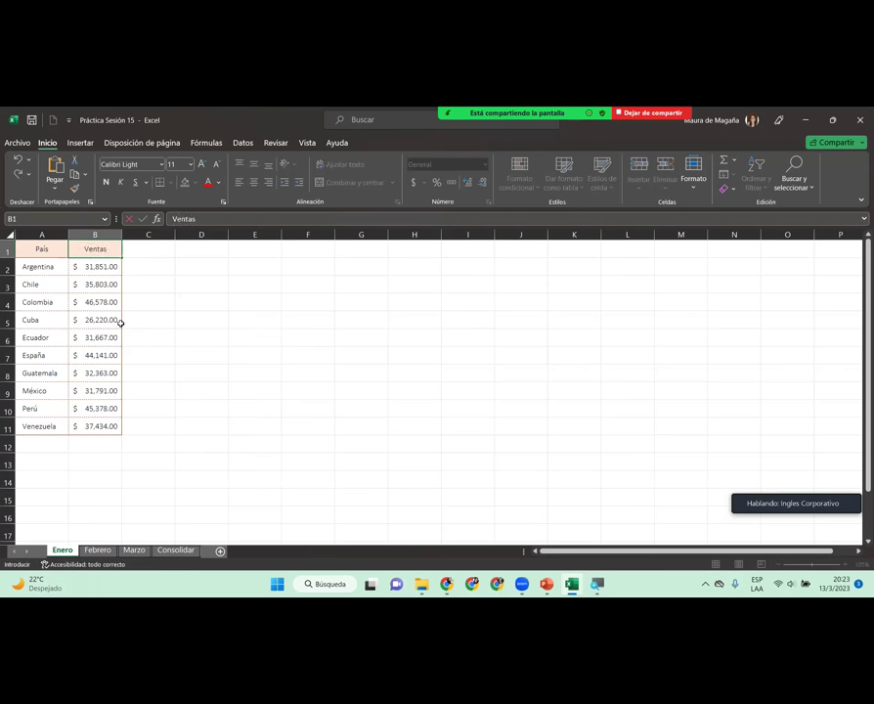
key(Return)
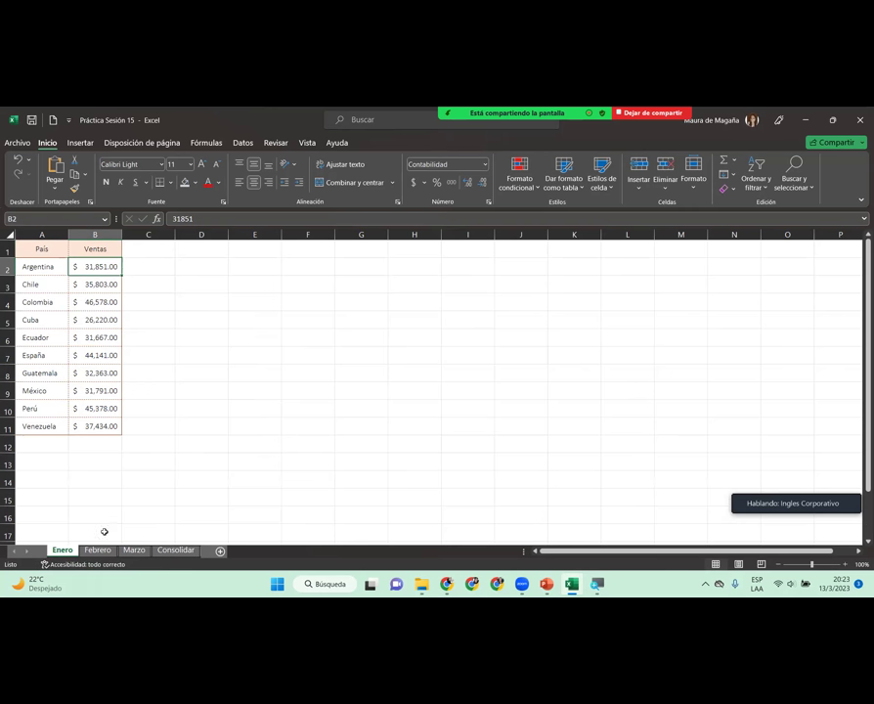
click(98, 550)
click(107, 249)
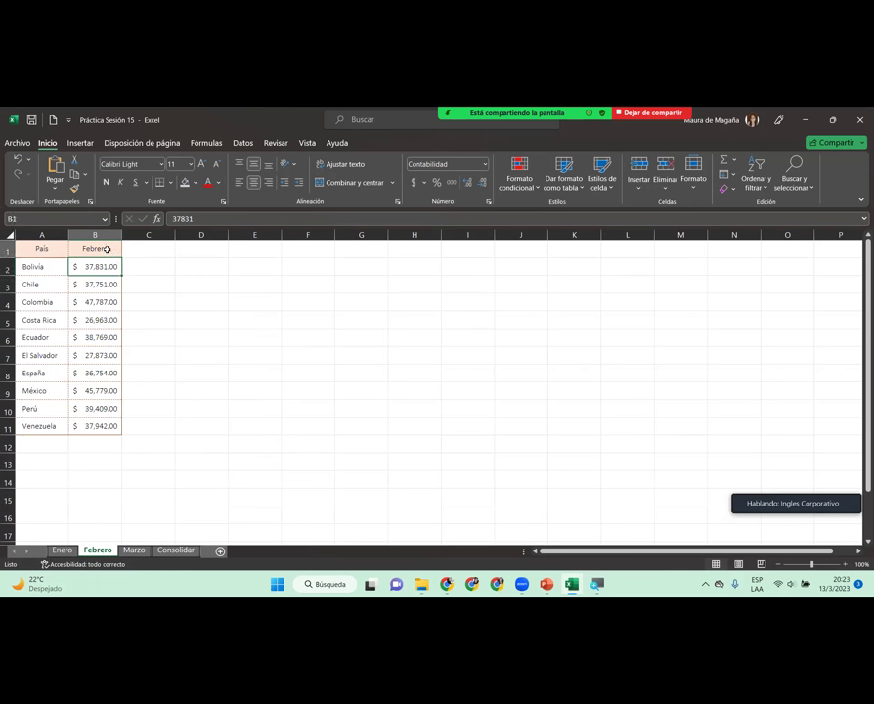
text(Ventas)
key(Return)
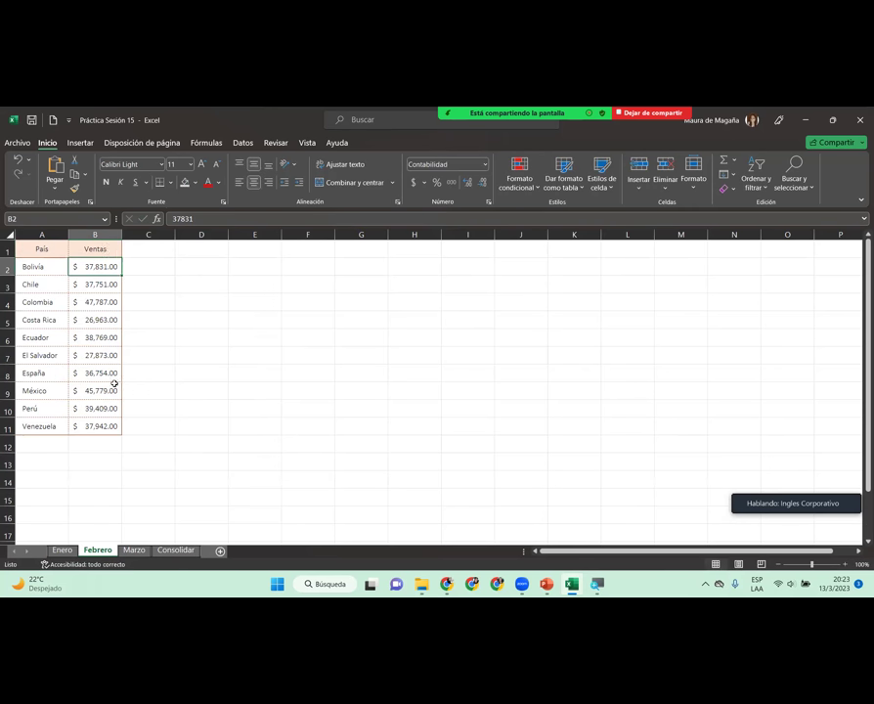
Step: Change the Marzo sheet's B1 heading to Ventas and return to the Enero sheet
click(136, 550)
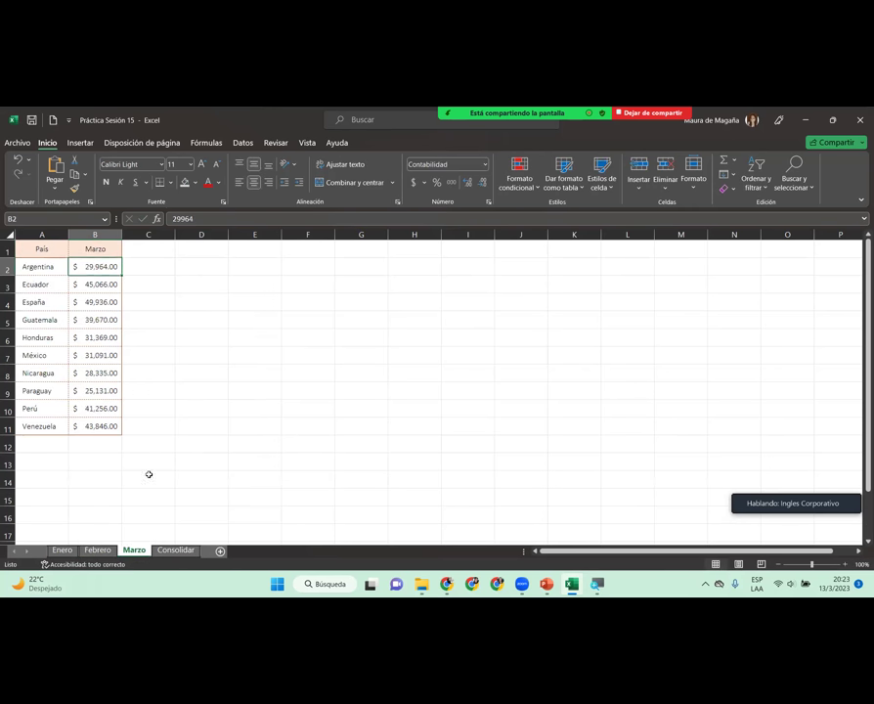
click(111, 252)
text(entas)
key(Return)
click(98, 551)
click(68, 552)
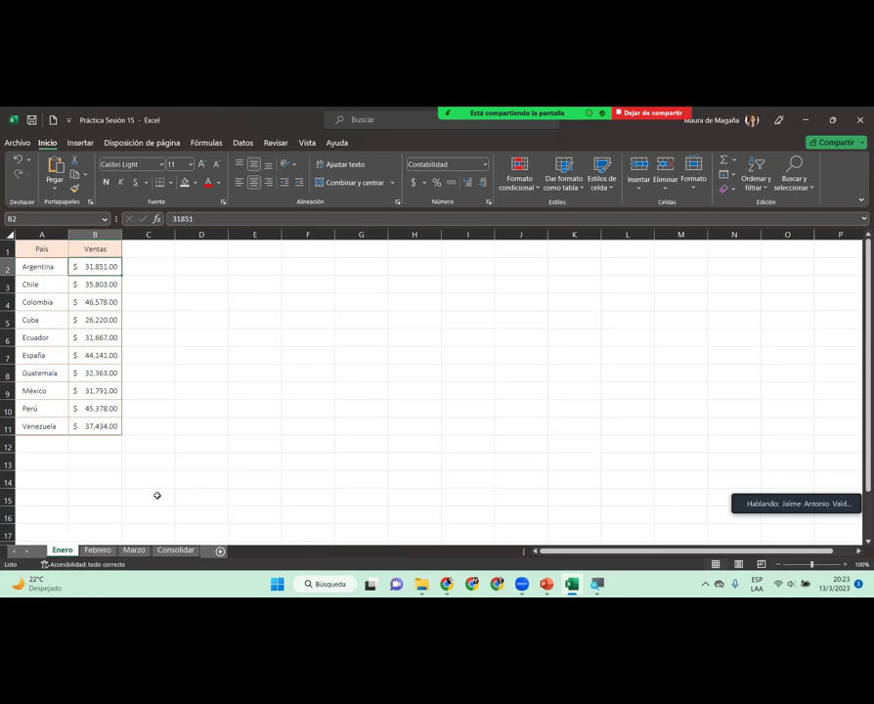
click(419, 506)
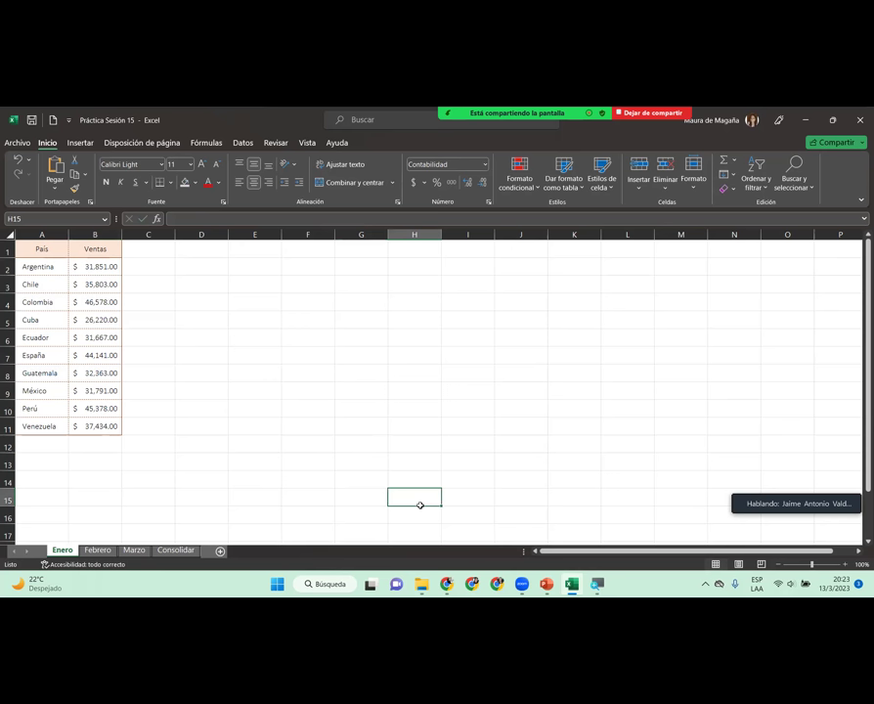
drag(420, 505, 338, 431)
click(338, 430)
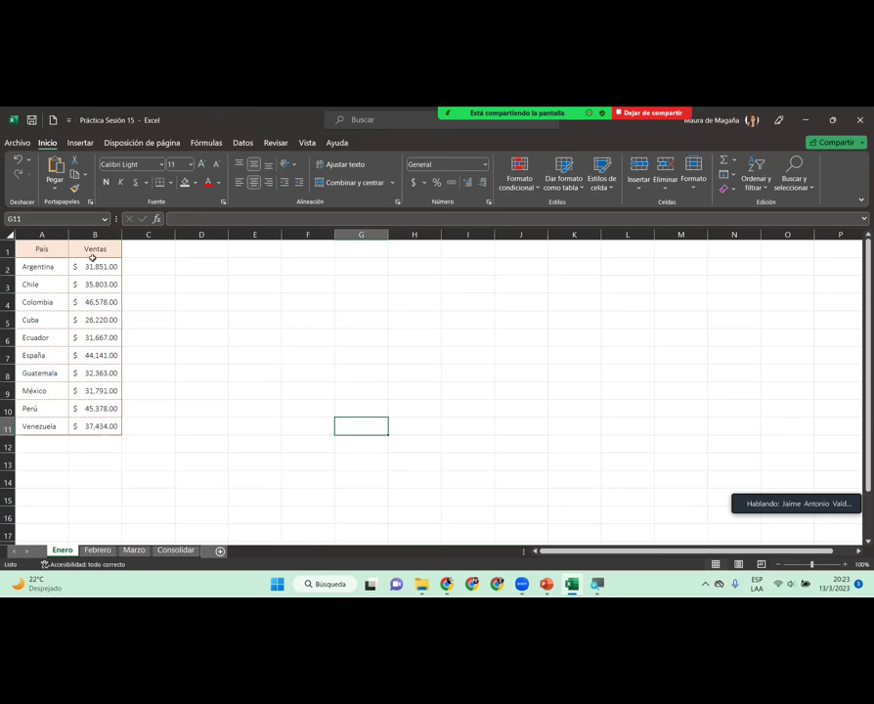
click(46, 252)
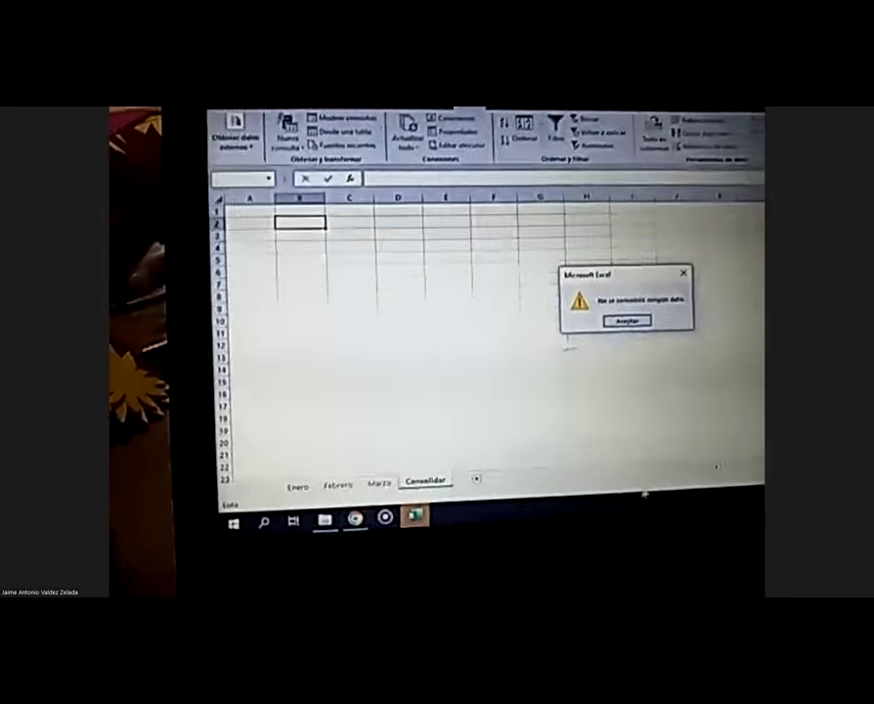
Step: Dismiss the no-data warning and delete the Enero, Febrero and Marzo references from Consolidar
click(652, 338)
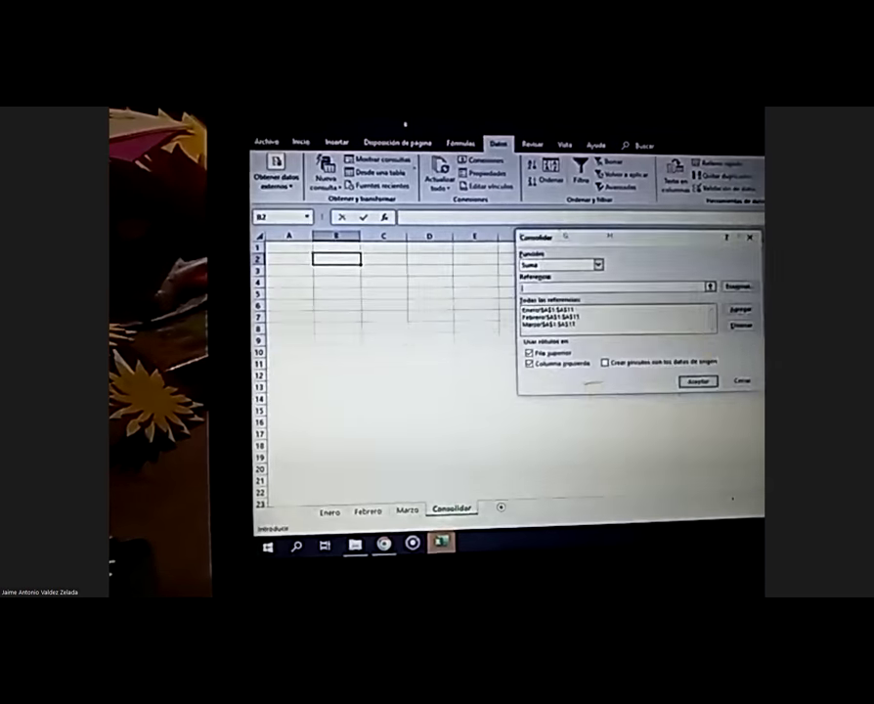
click(547, 309)
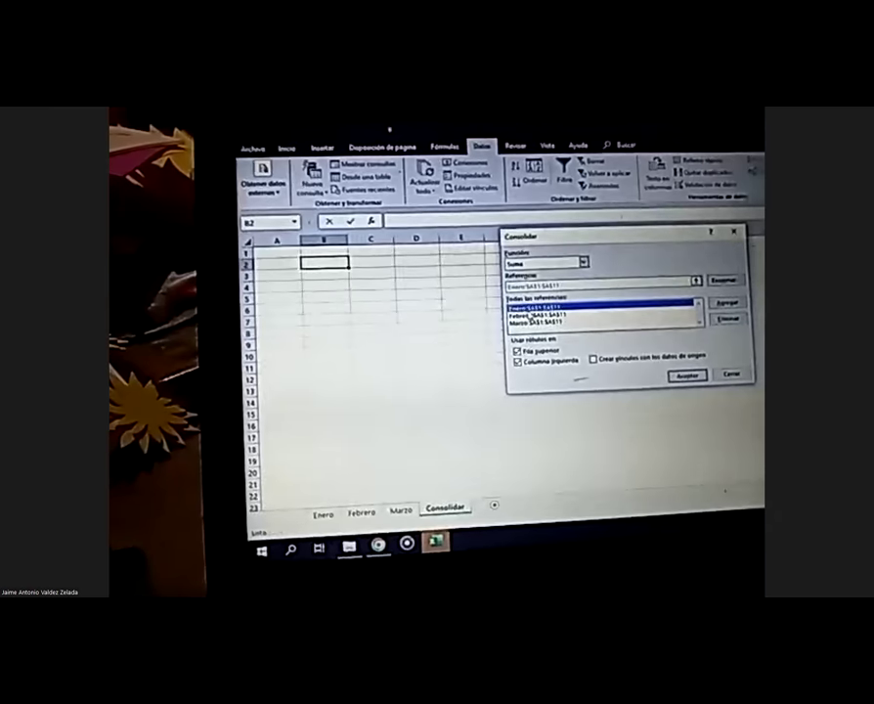
click(533, 315)
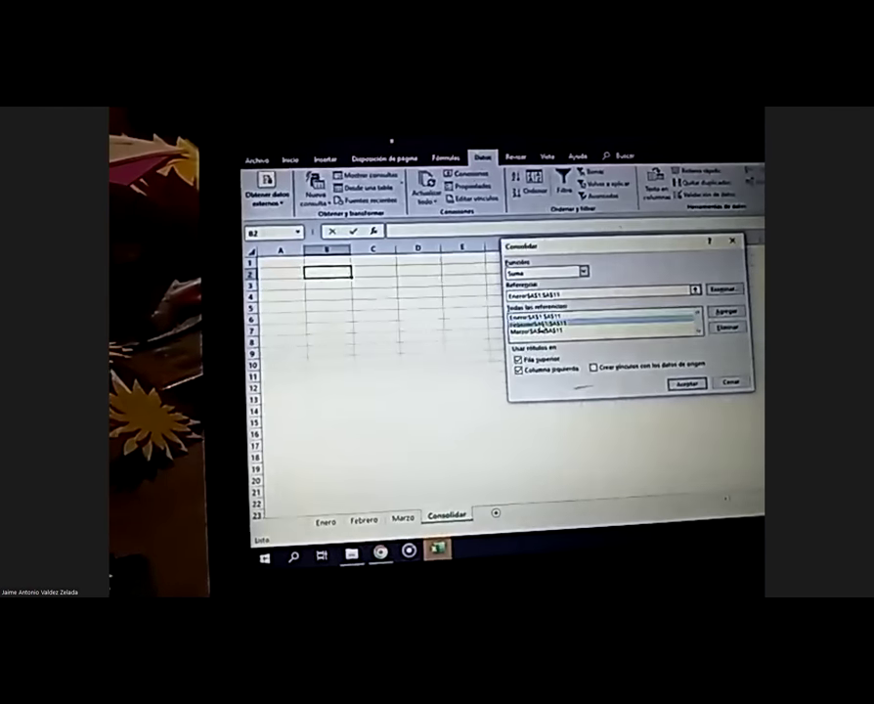
click(535, 332)
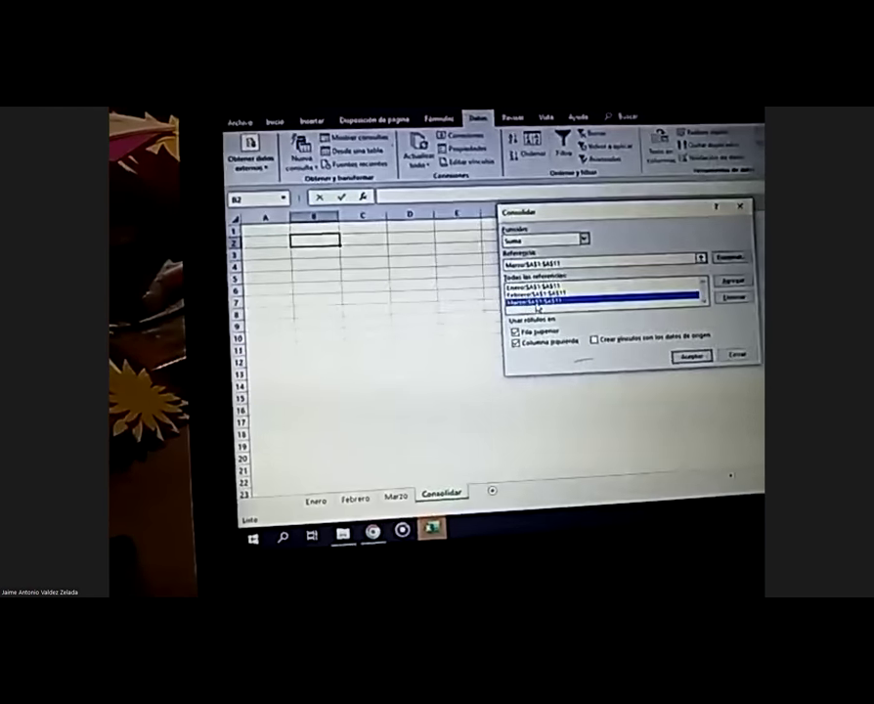
click(536, 287)
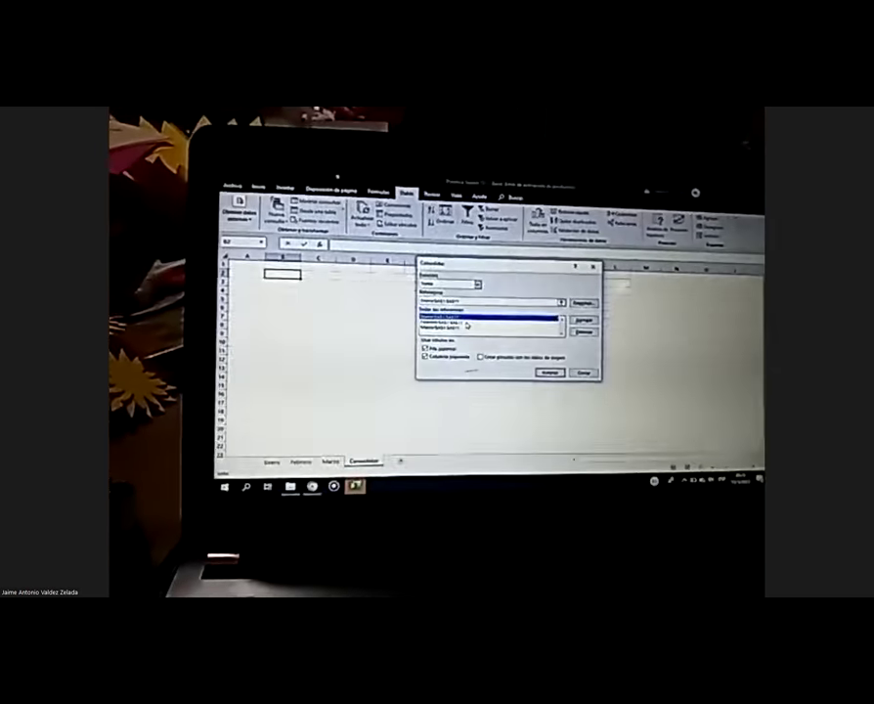
click(584, 329)
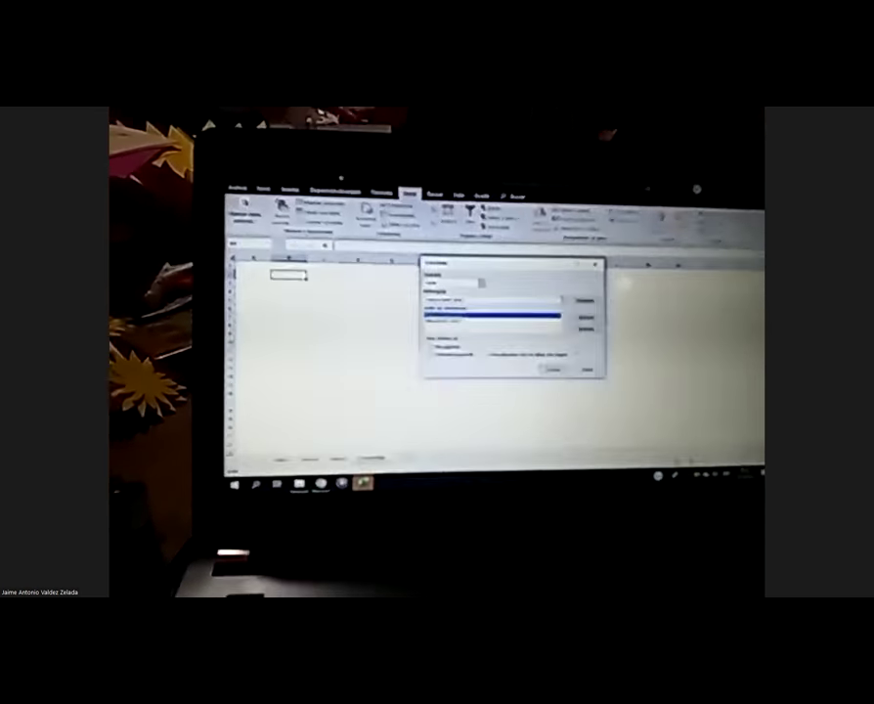
click(585, 329)
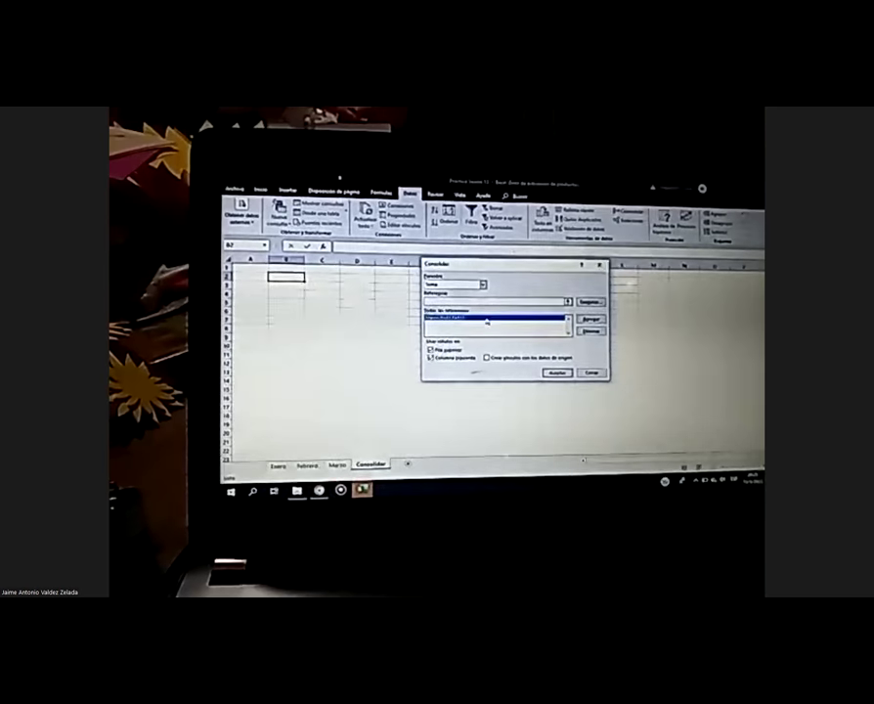
click(610, 322)
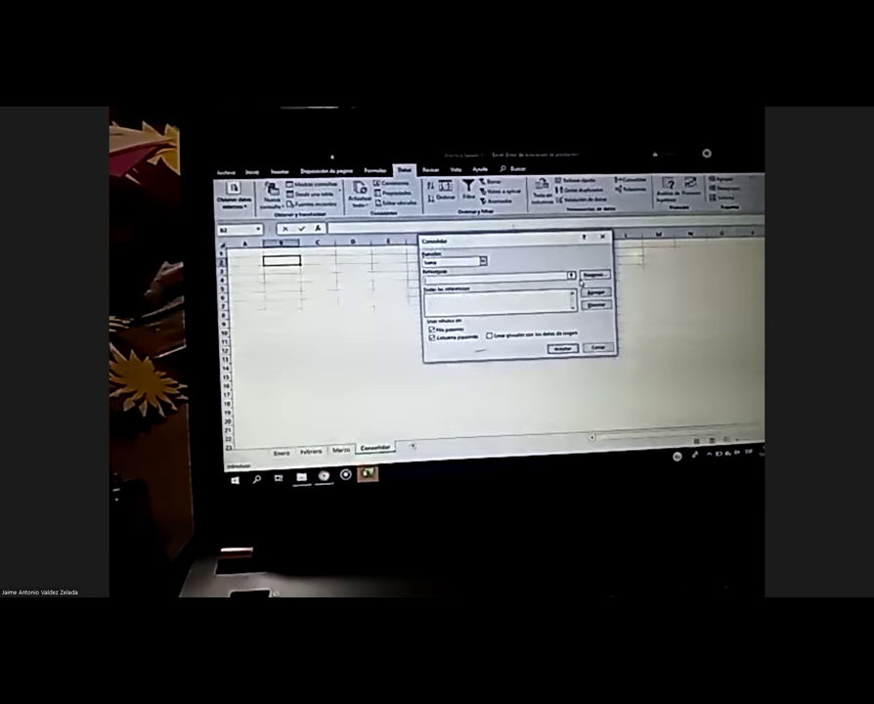
Step: Add Enero!$A$1:$B$11 as a consolidation source reference
click(571, 276)
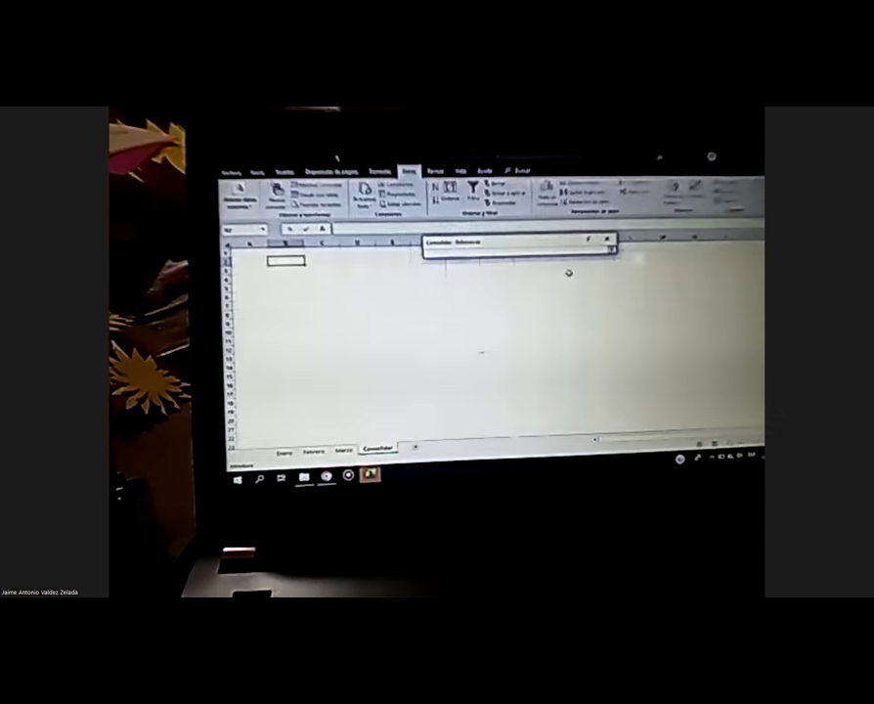
click(271, 445)
mouse_move(233, 243)
mouse_down()
mouse_move(276, 243)
mouse_move(251, 383)
mouse_up()
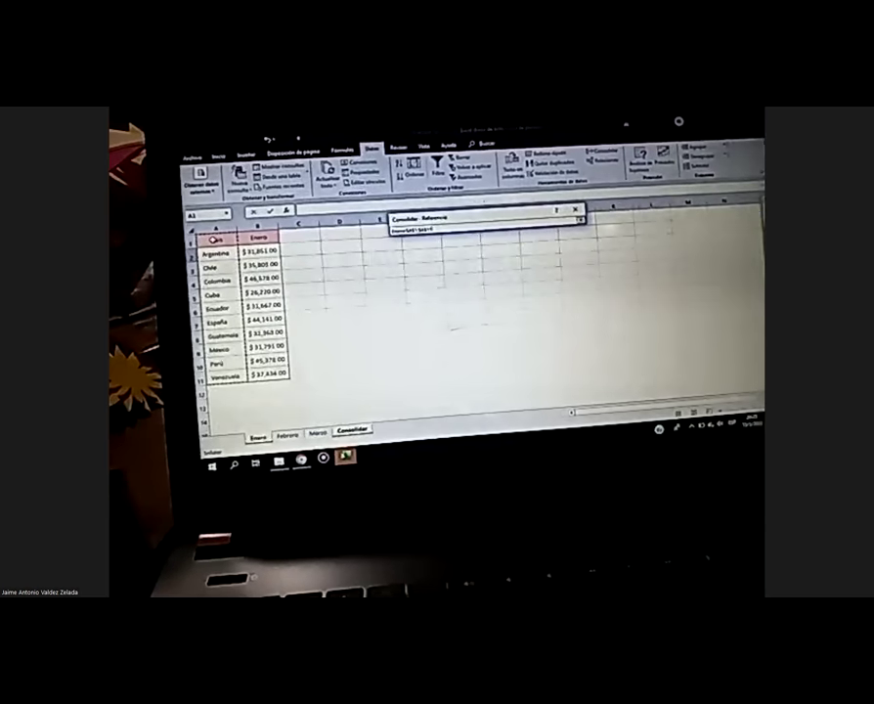
drag(215, 239, 277, 372)
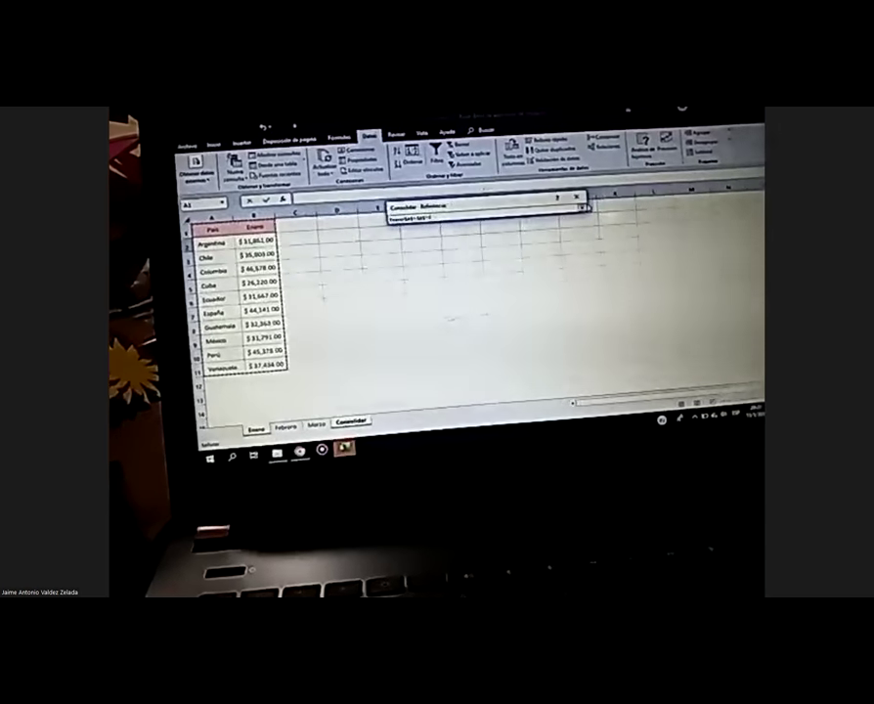
click(581, 207)
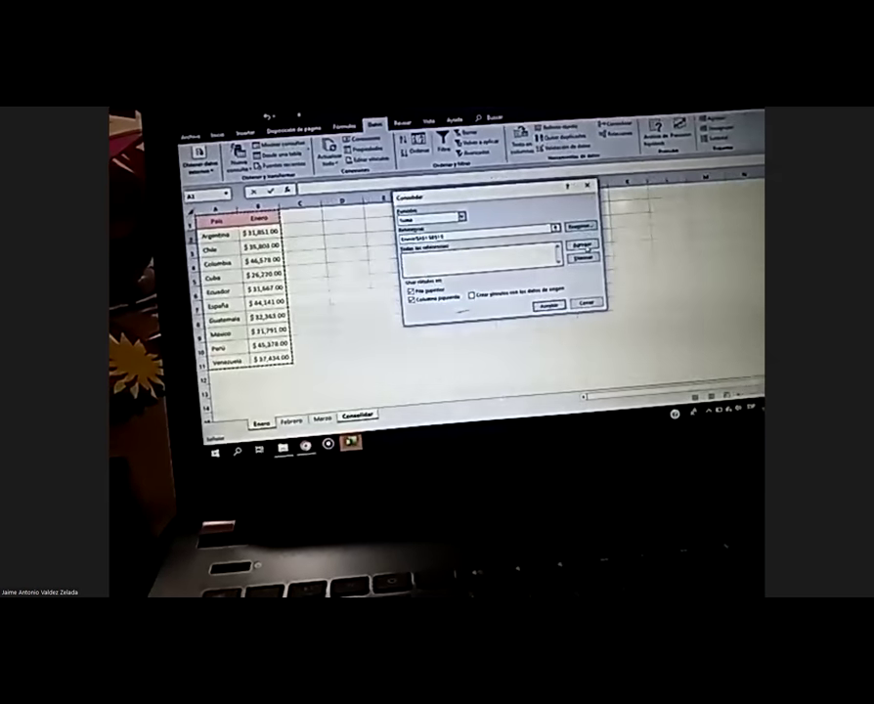
click(582, 247)
Step: Add the Febrero and Marzo A1:B11 ranges and run the Suma consolidation
click(285, 429)
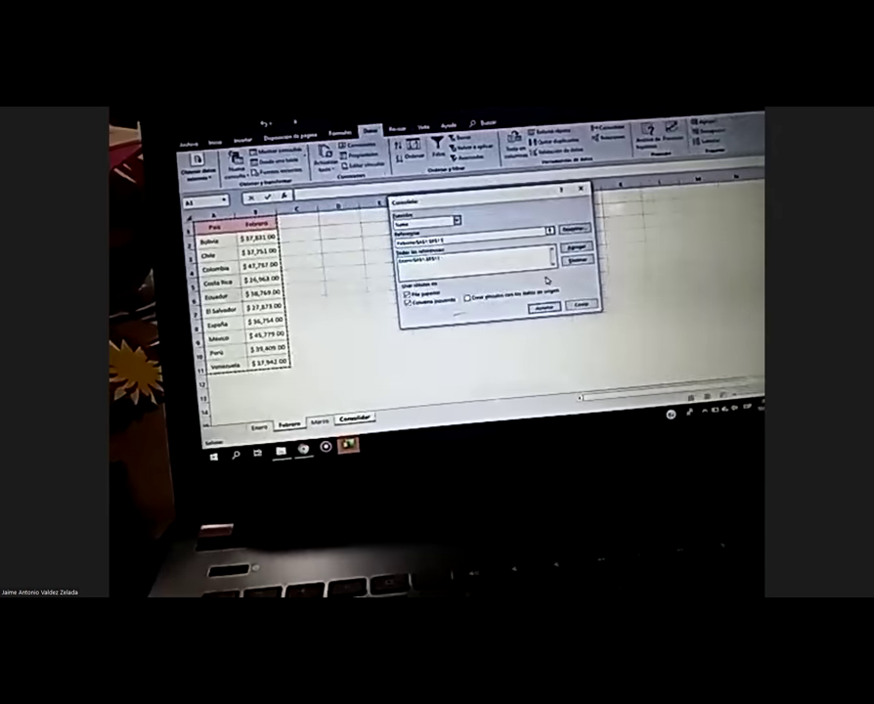
click(577, 247)
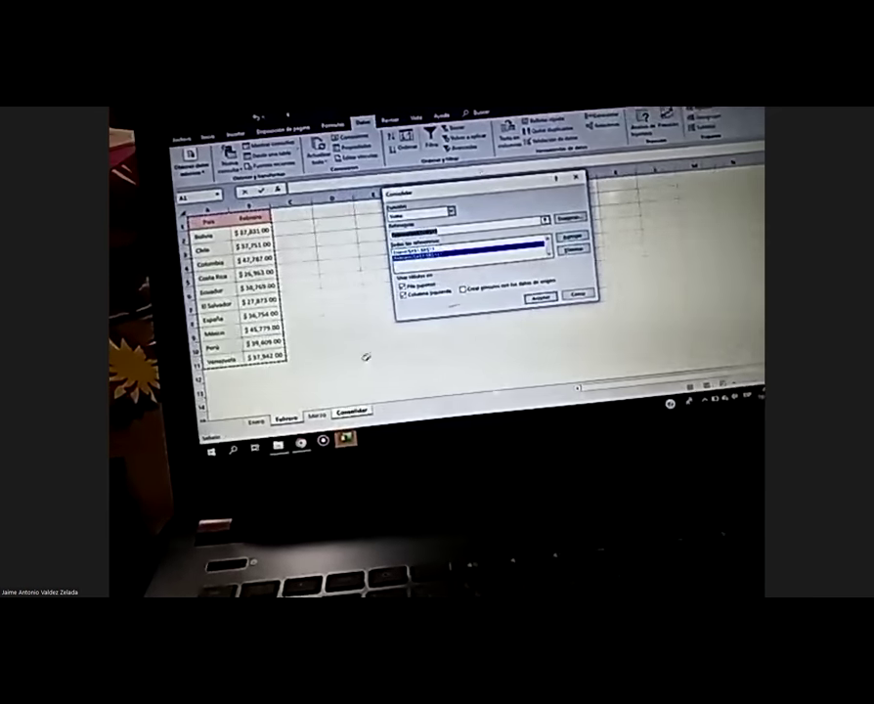
click(315, 416)
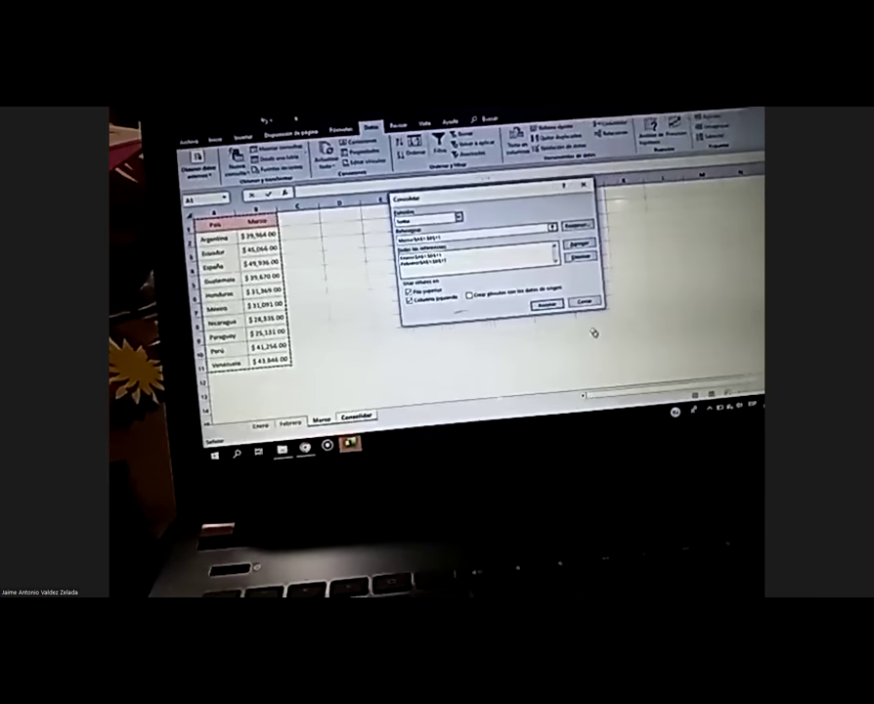
click(578, 243)
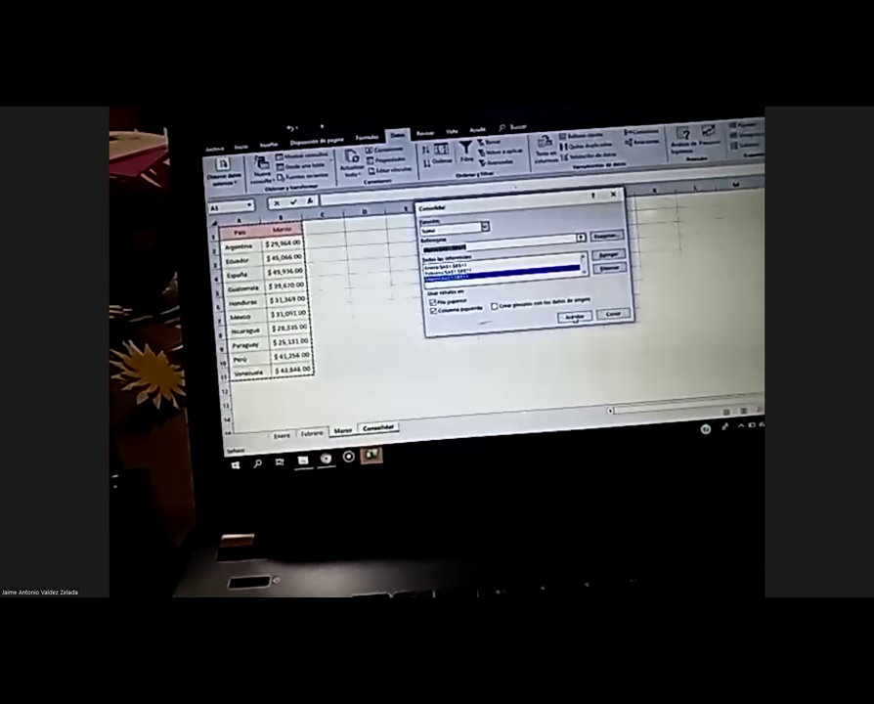
click(575, 318)
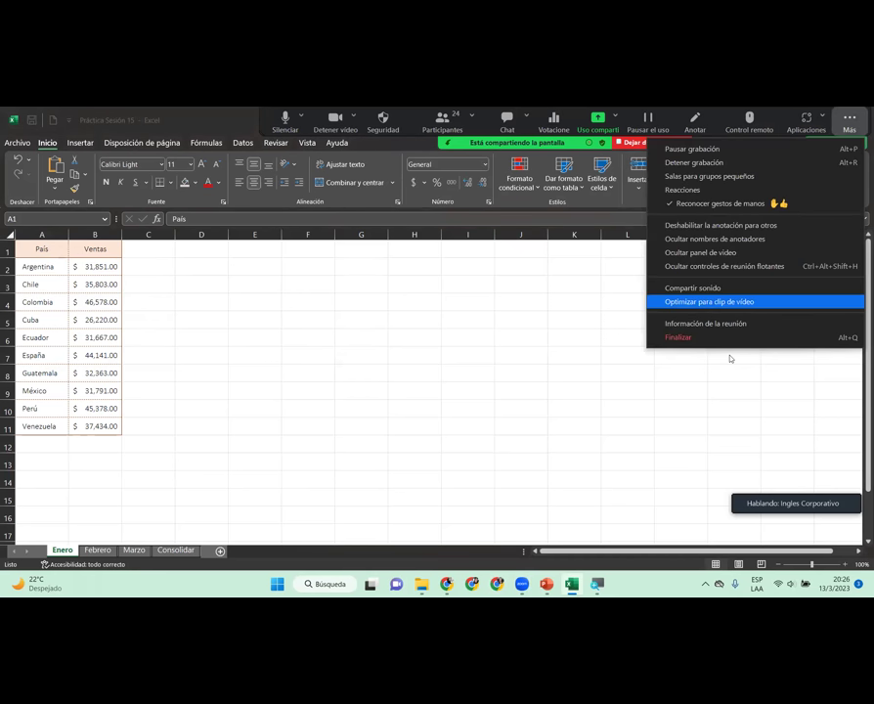
Step: Dismiss the meeting menu covering the Enero sheet's País and Ventas list
key(ctrl+alt+shift+h)
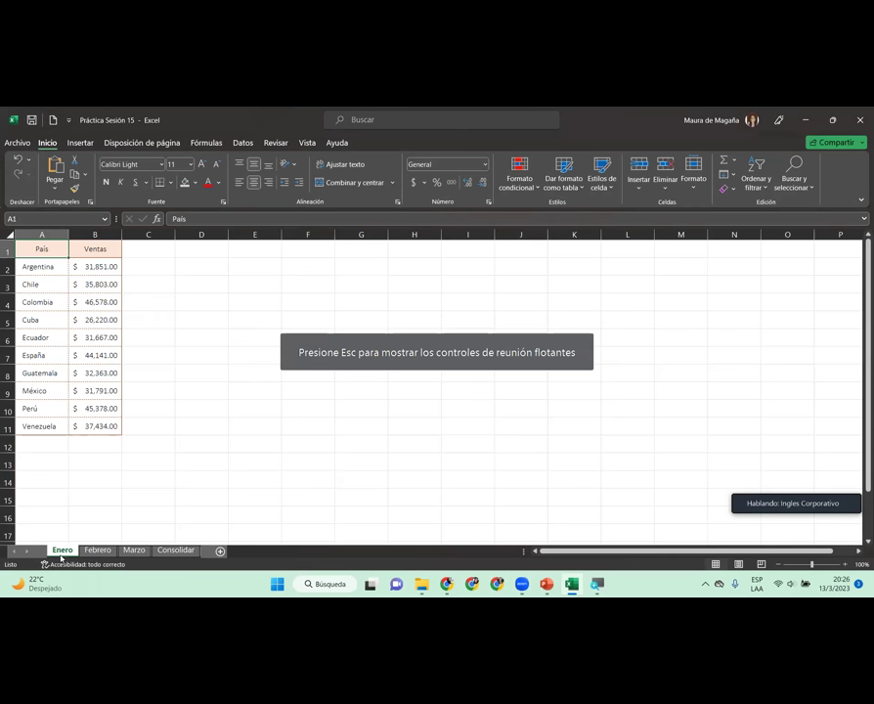
Step: Check the Ventas headers on the Febrero and Marzo sheets, then select G2 on Consolidar
click(86, 251)
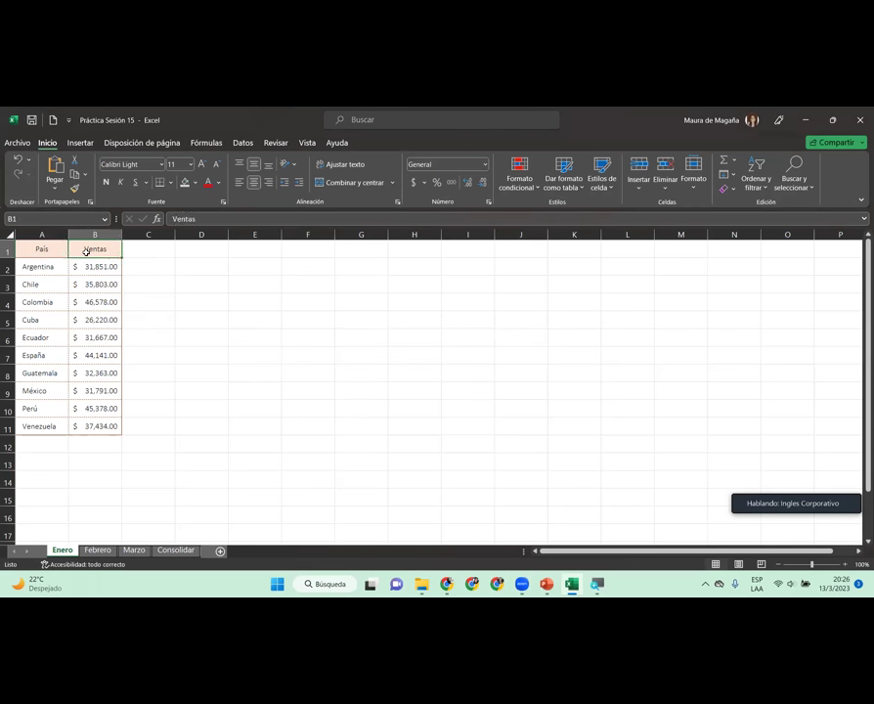
click(98, 549)
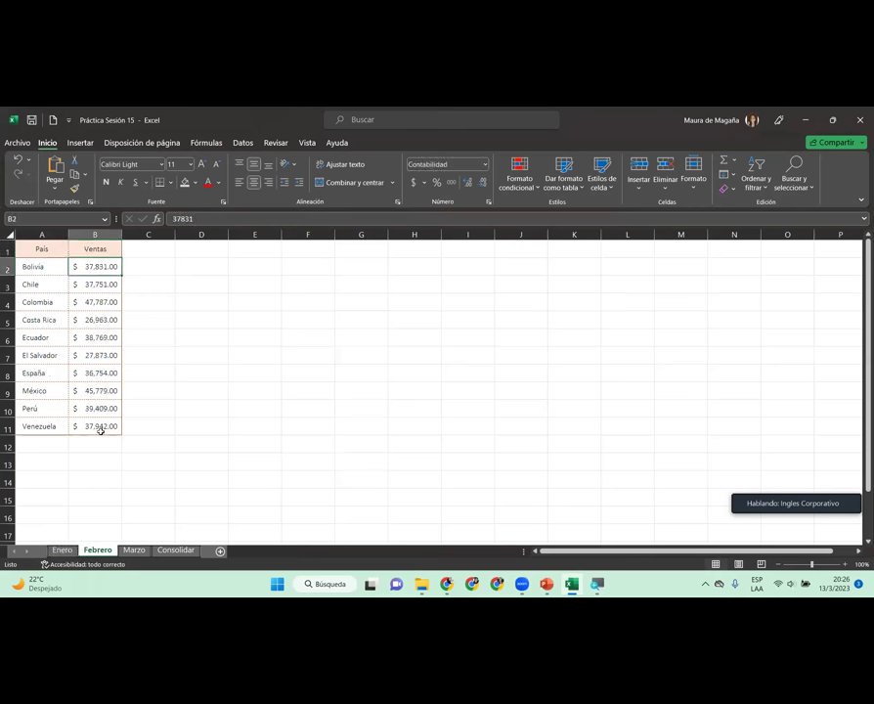
click(134, 549)
click(109, 252)
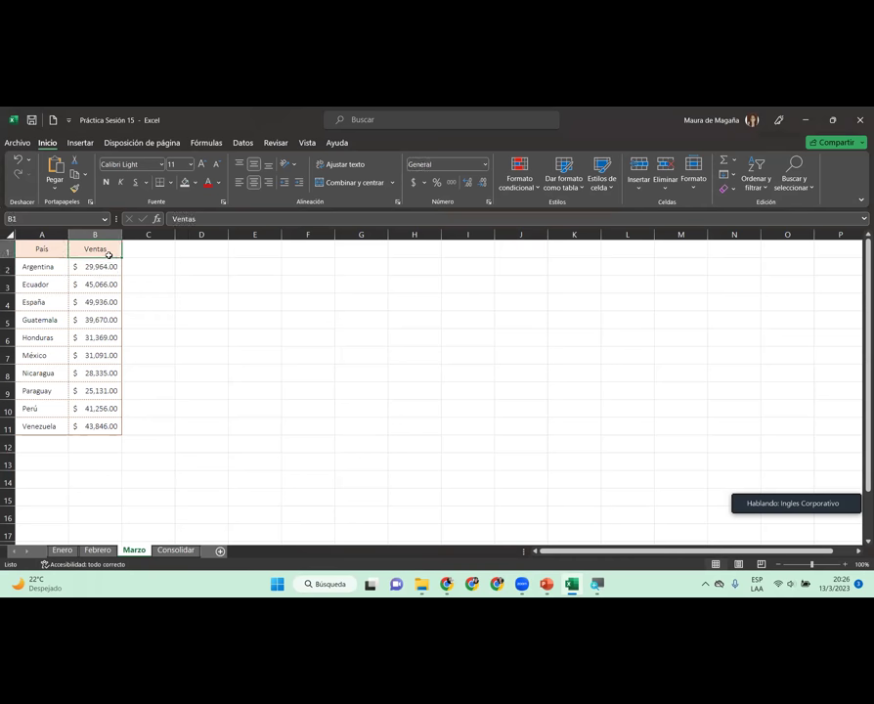
click(175, 551)
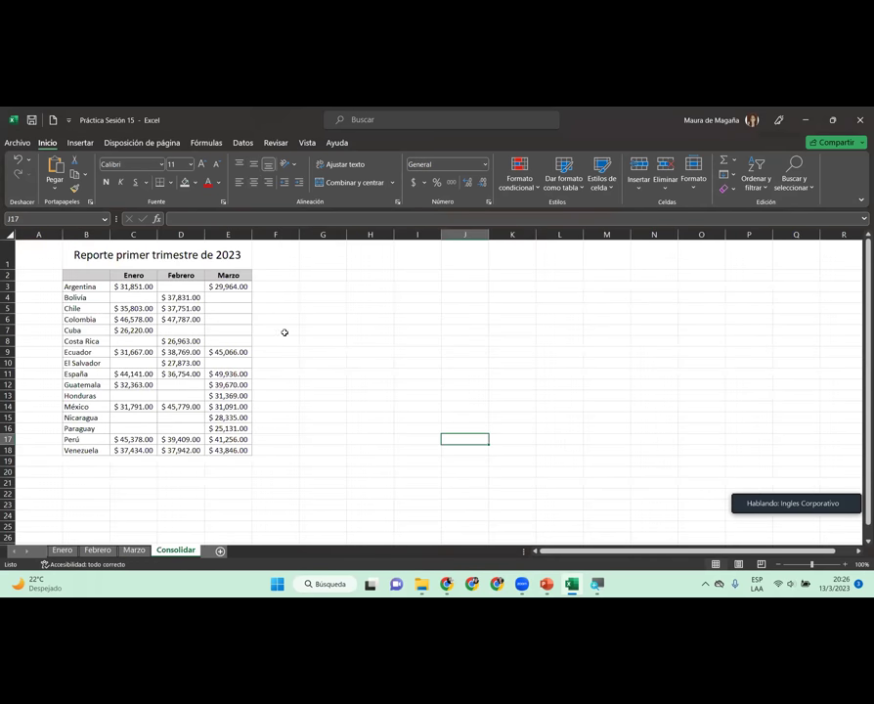
click(336, 278)
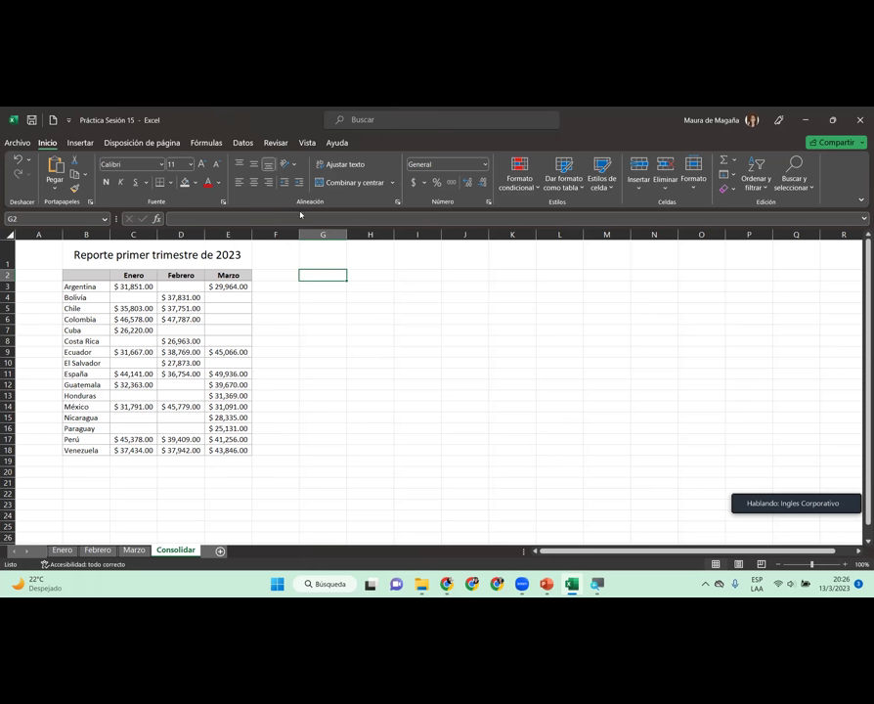
Step: Consolidate with Suma over the Enero, Febrero and Marzo A1:B11 ranges, both label options ticked
click(243, 143)
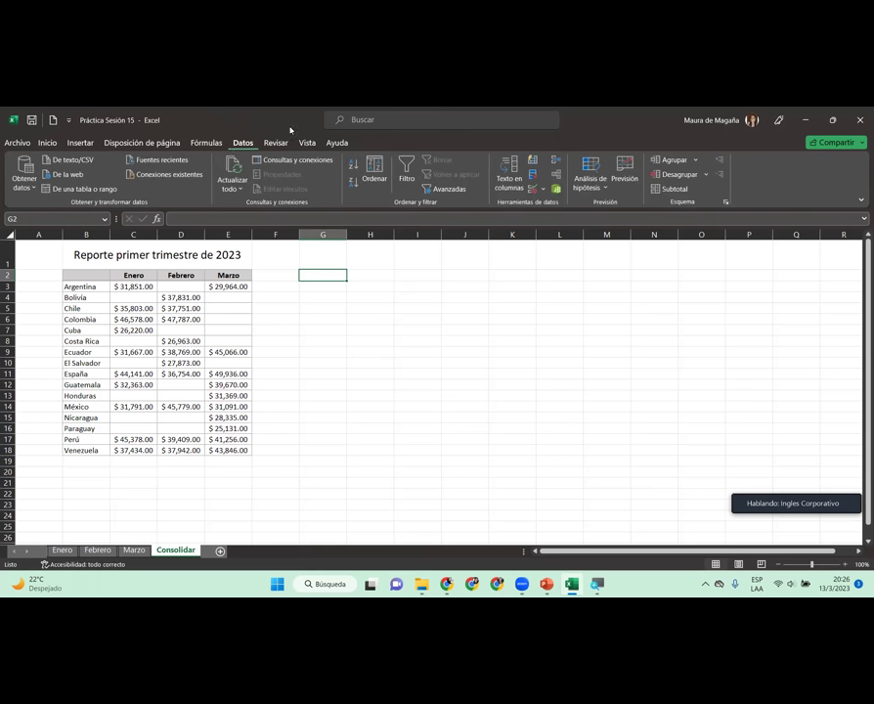
click(556, 160)
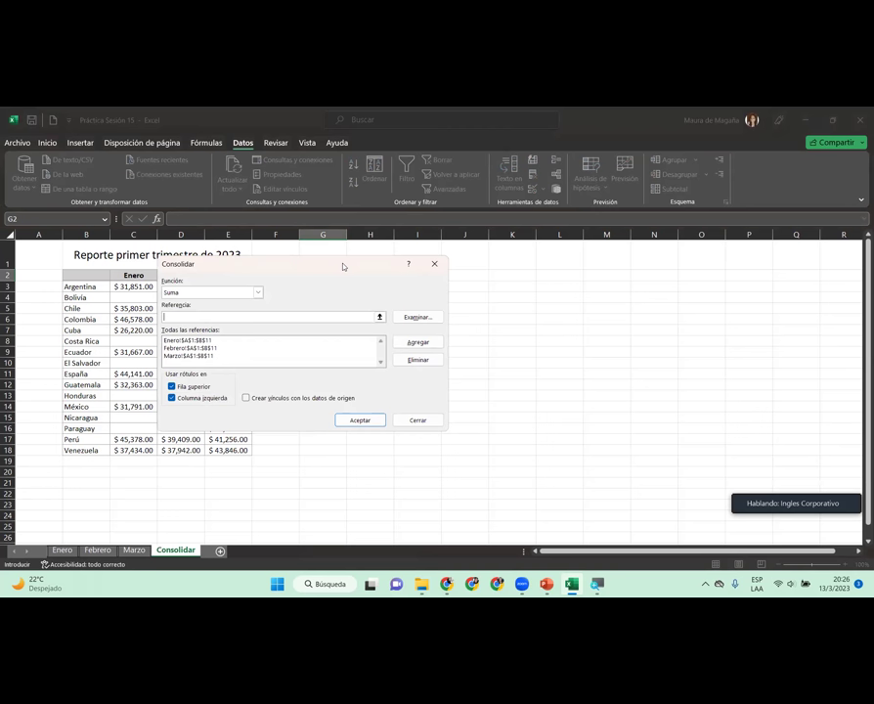
drag(343, 265, 599, 264)
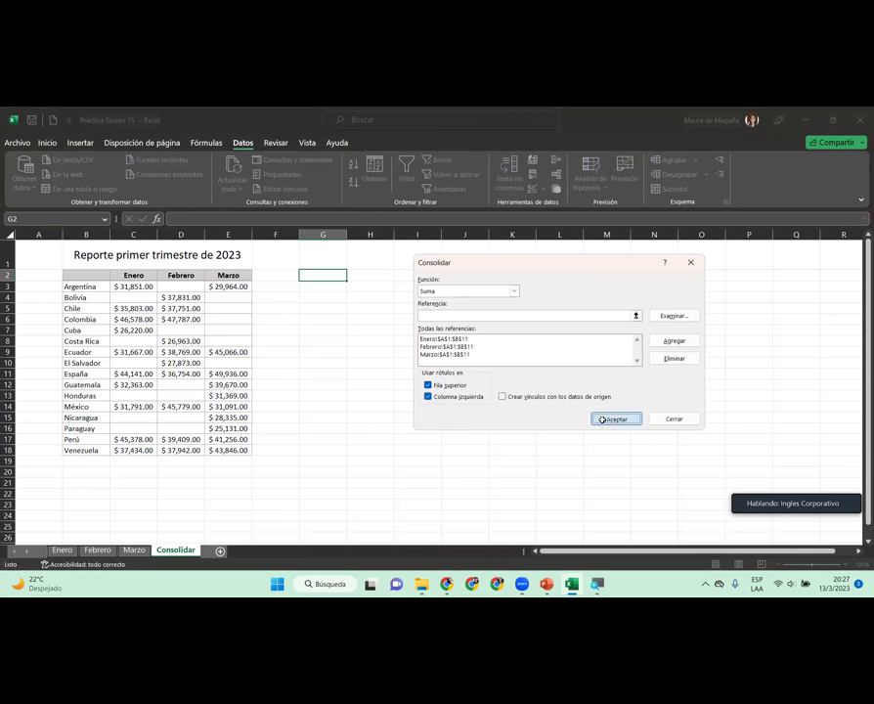
click(602, 420)
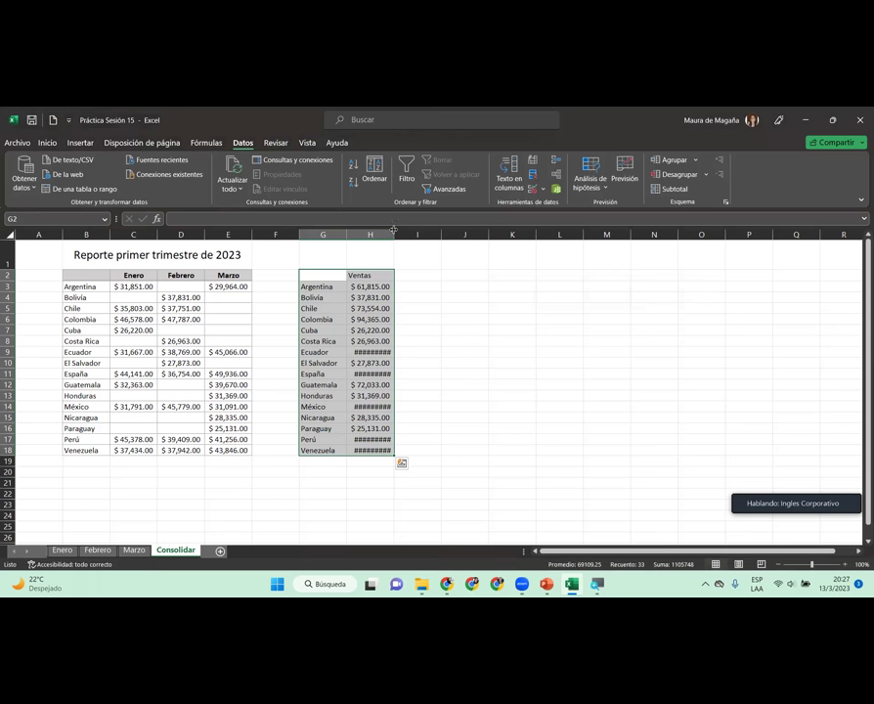
Step: Autofit column H so the per-country Ventas totals like $61,815.00 display fully
click(360, 277)
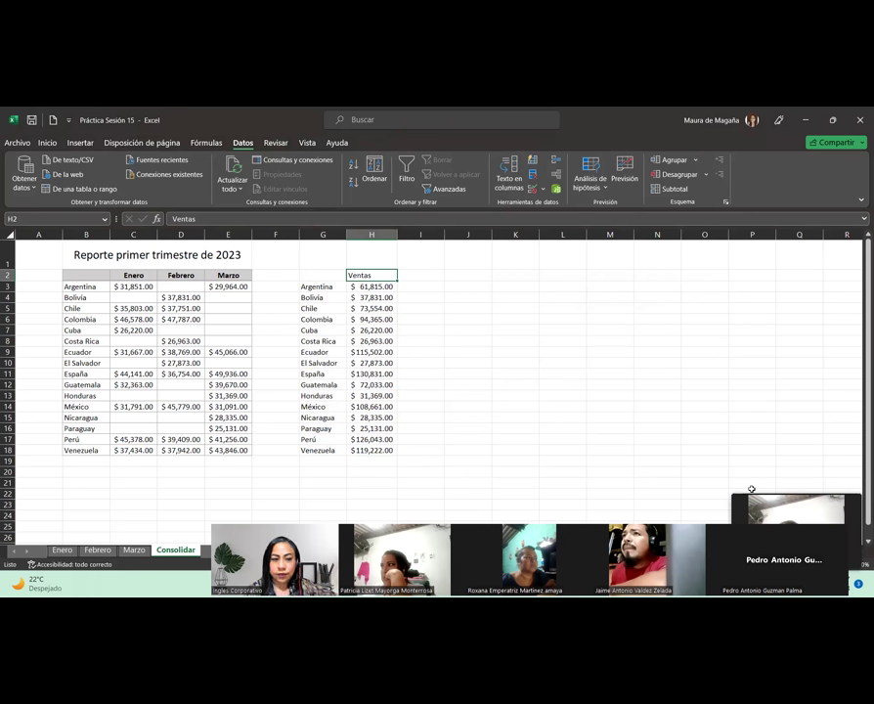
right_click(347, 519)
click(344, 515)
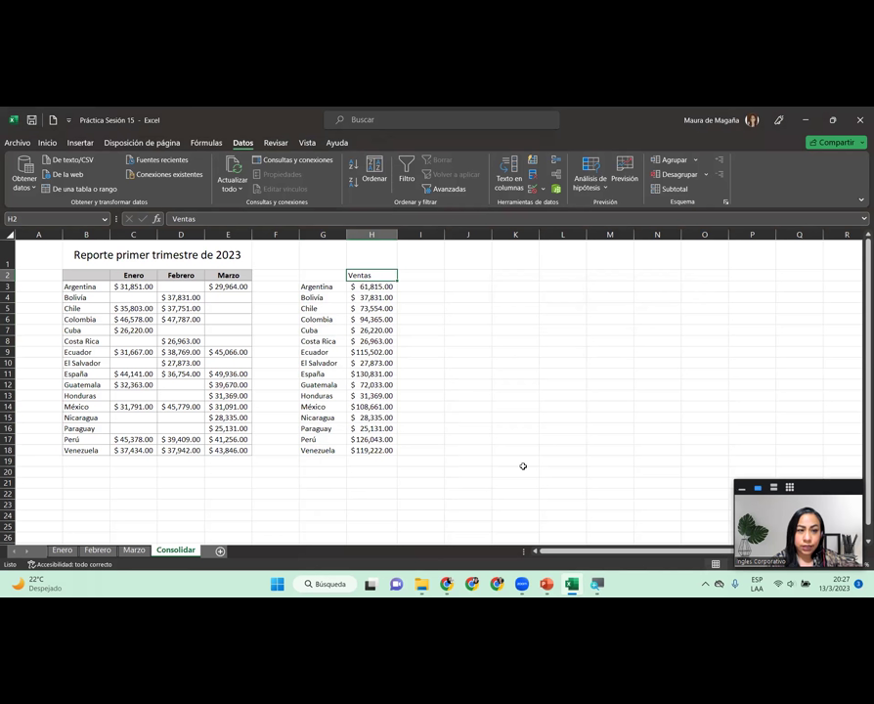
click(144, 275)
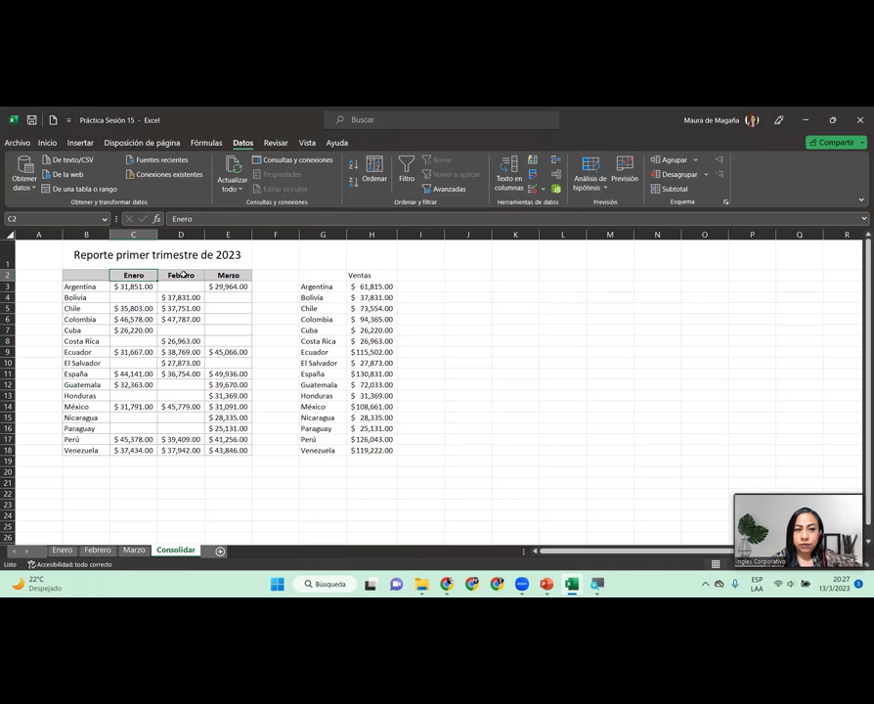
click(224, 273)
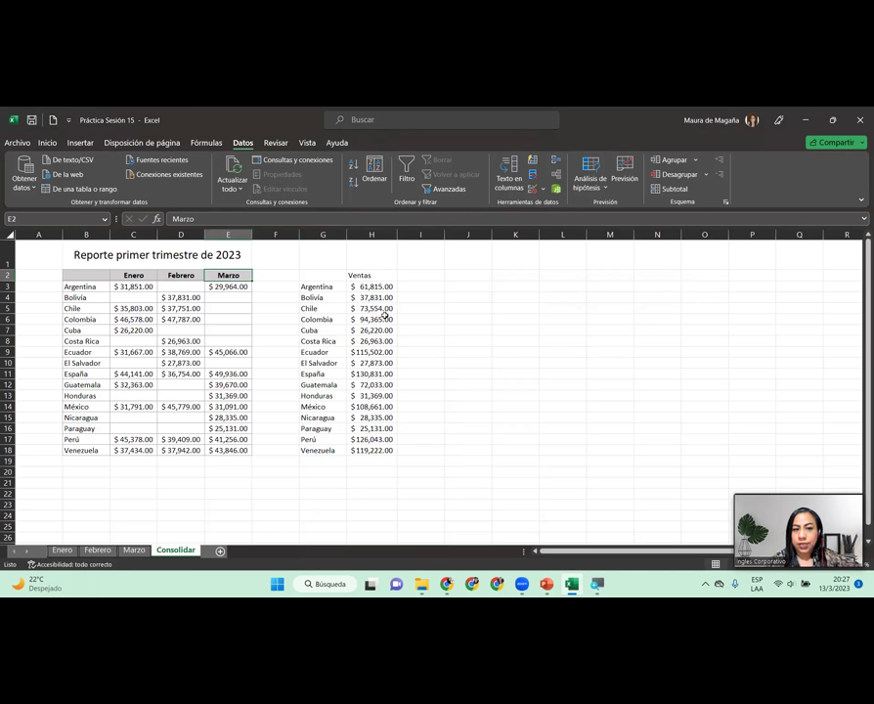
click(388, 277)
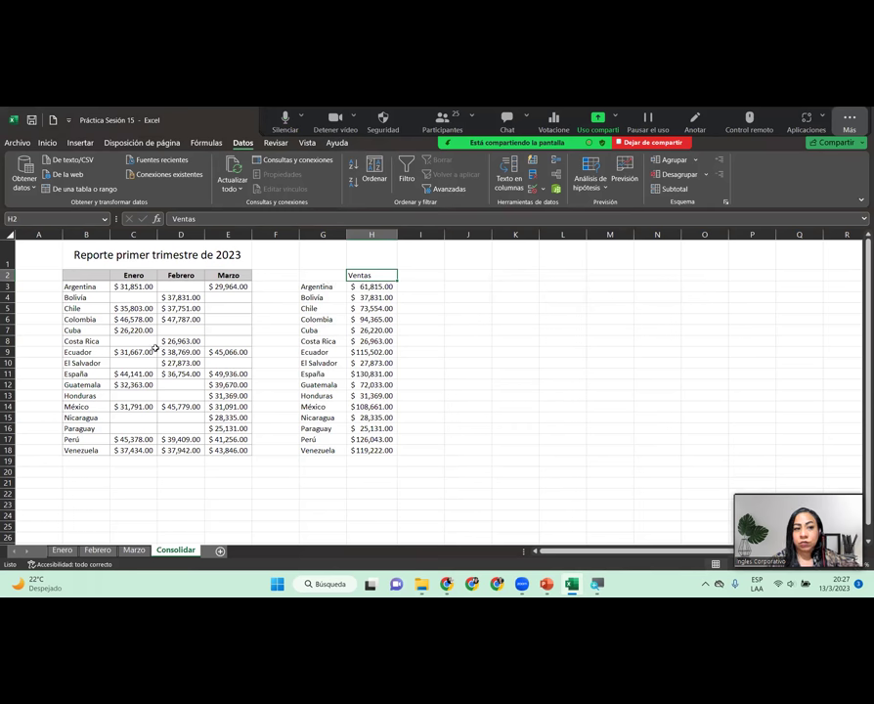
drag(86, 274, 133, 450)
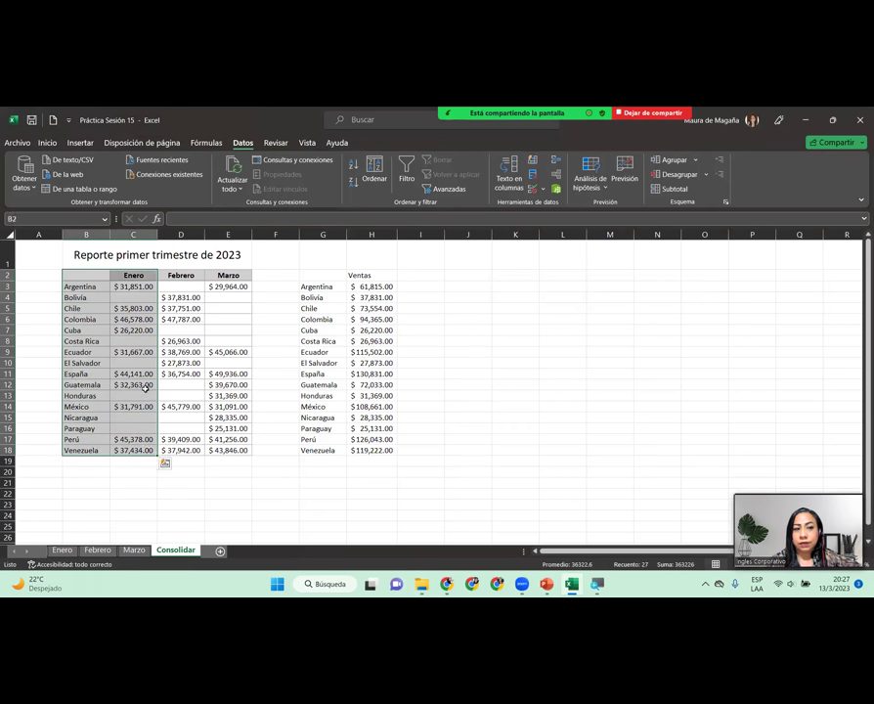
click(46, 143)
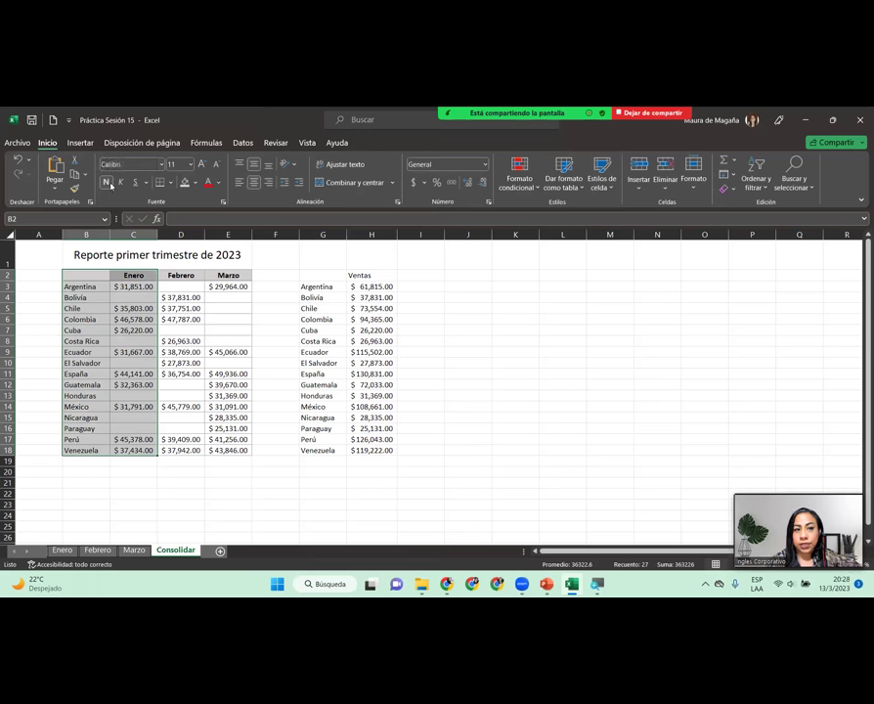
click(79, 190)
mouse_move(328, 275)
mouse_down()
mouse_move(378, 422)
mouse_move(373, 452)
mouse_up()
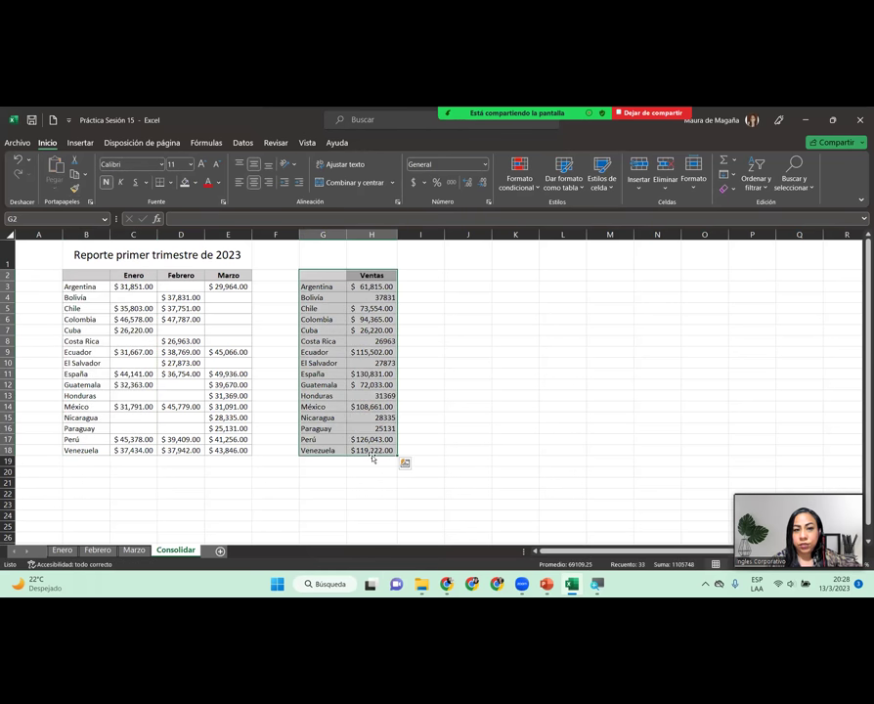
click(371, 286)
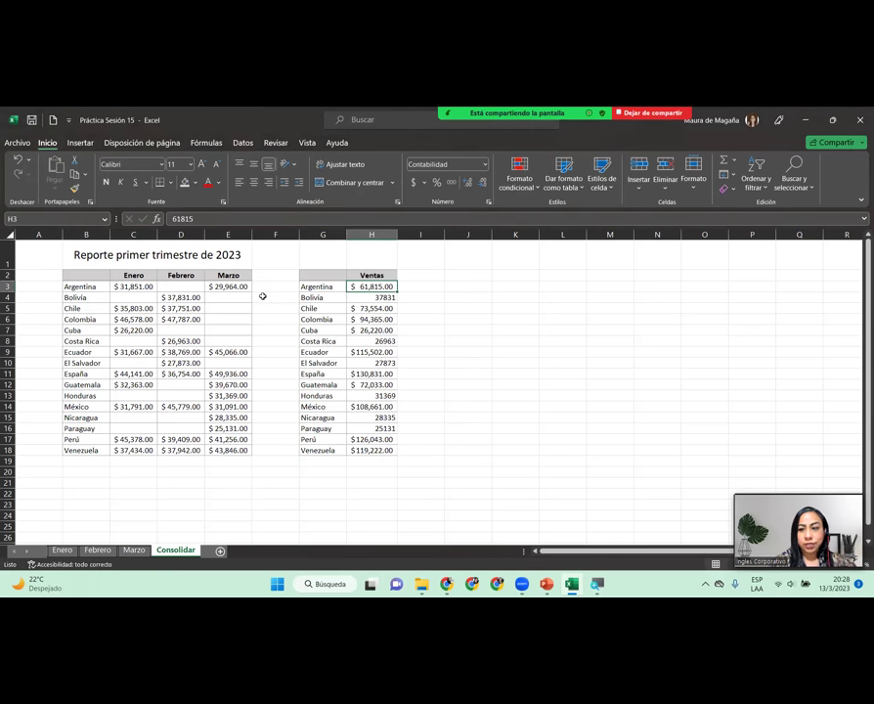
click(135, 275)
click(170, 275)
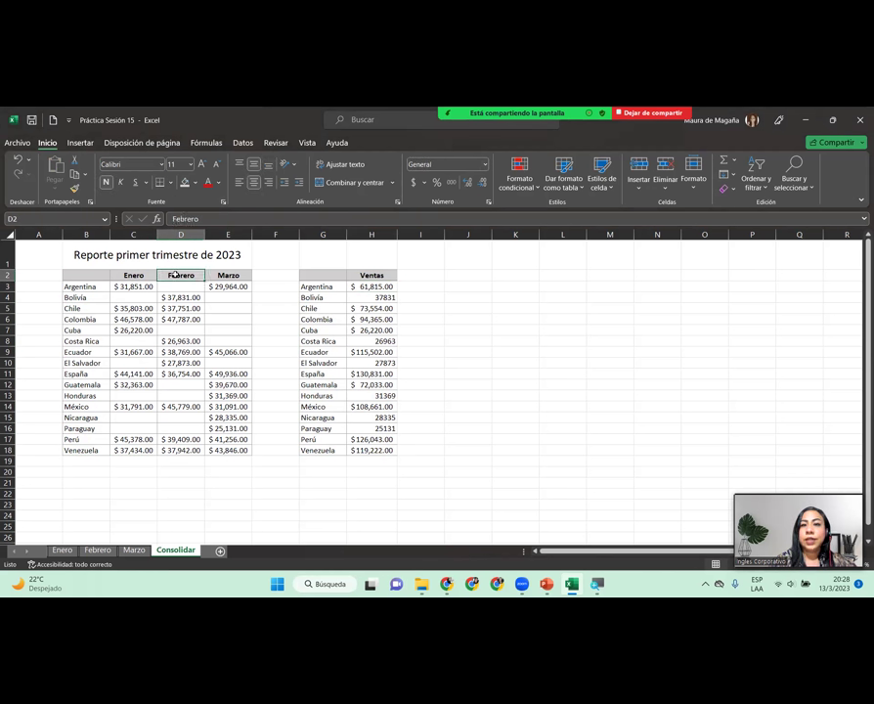
click(227, 275)
click(177, 277)
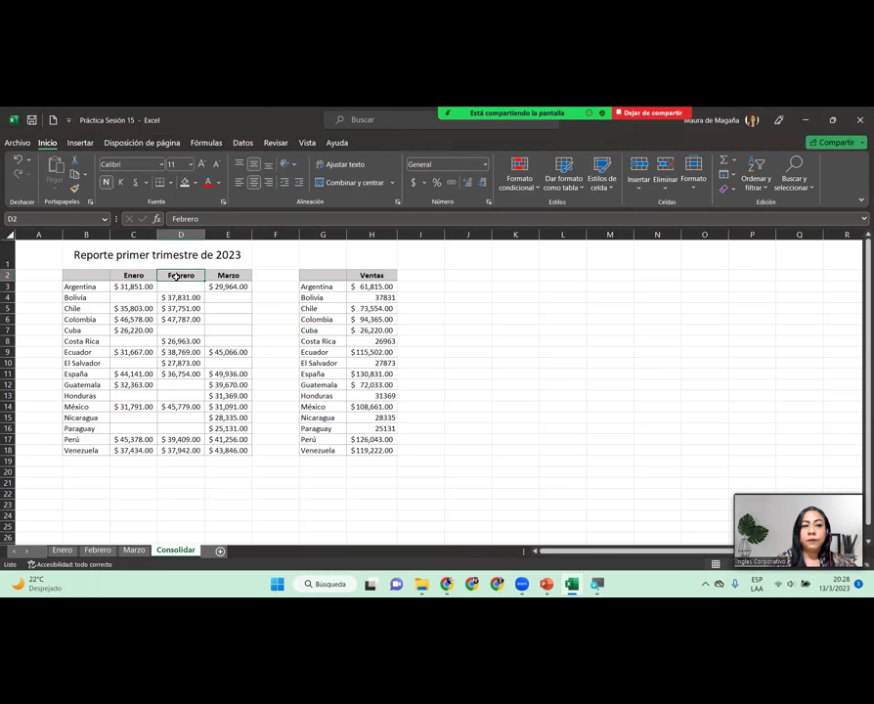
click(145, 280)
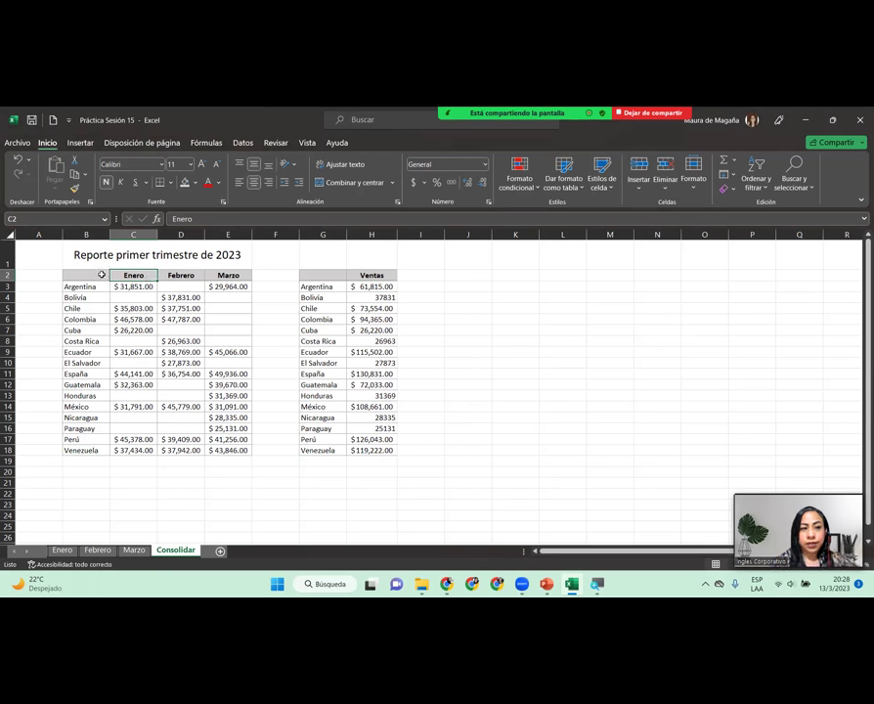
drag(103, 276, 228, 449)
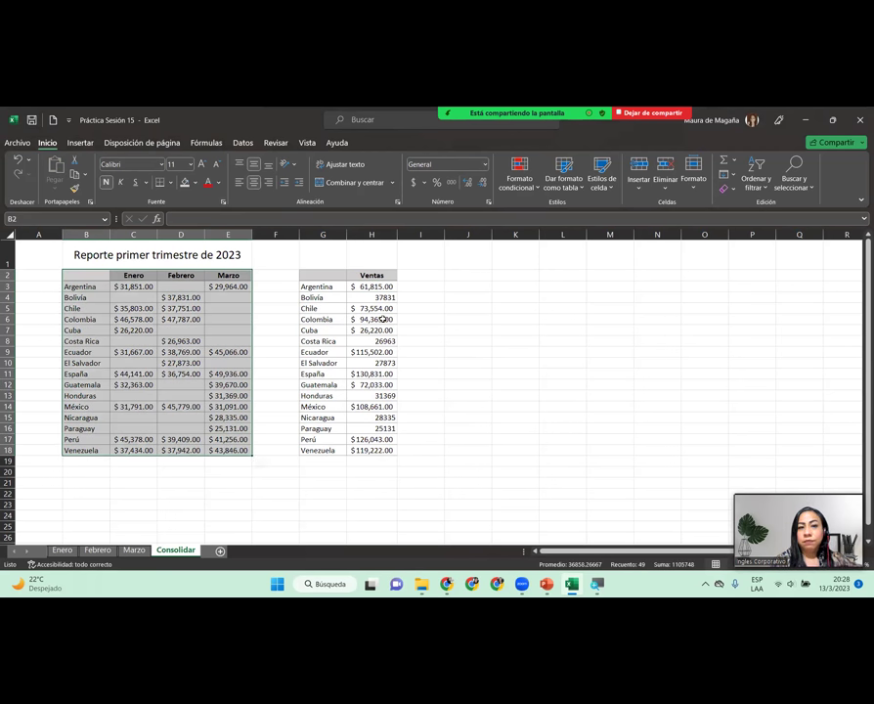
click(375, 274)
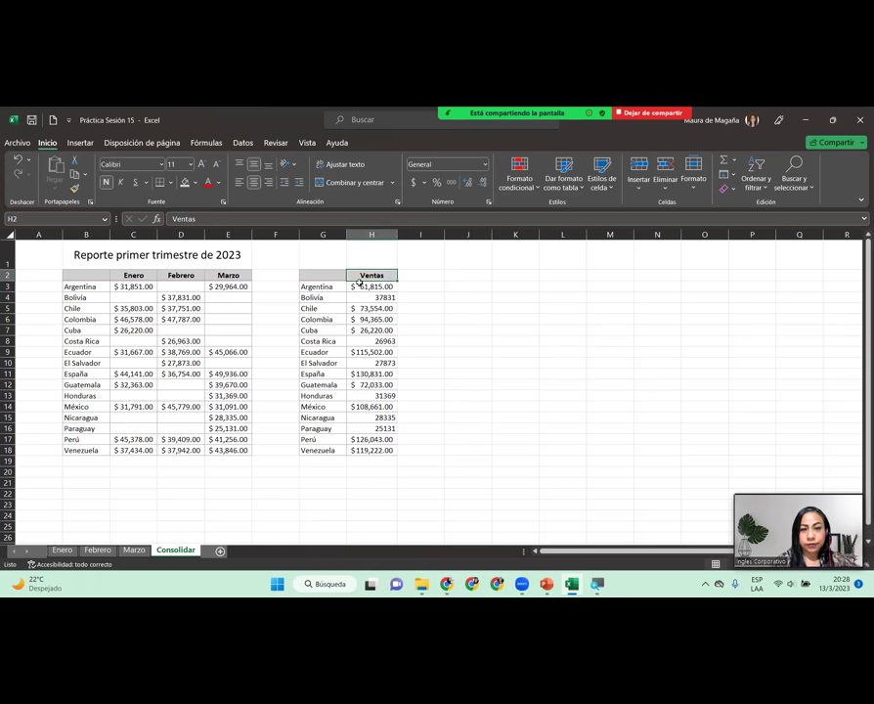
Step: Apply Contabilidad accounting format to the Ventas totals in H3:H18
drag(358, 288, 361, 449)
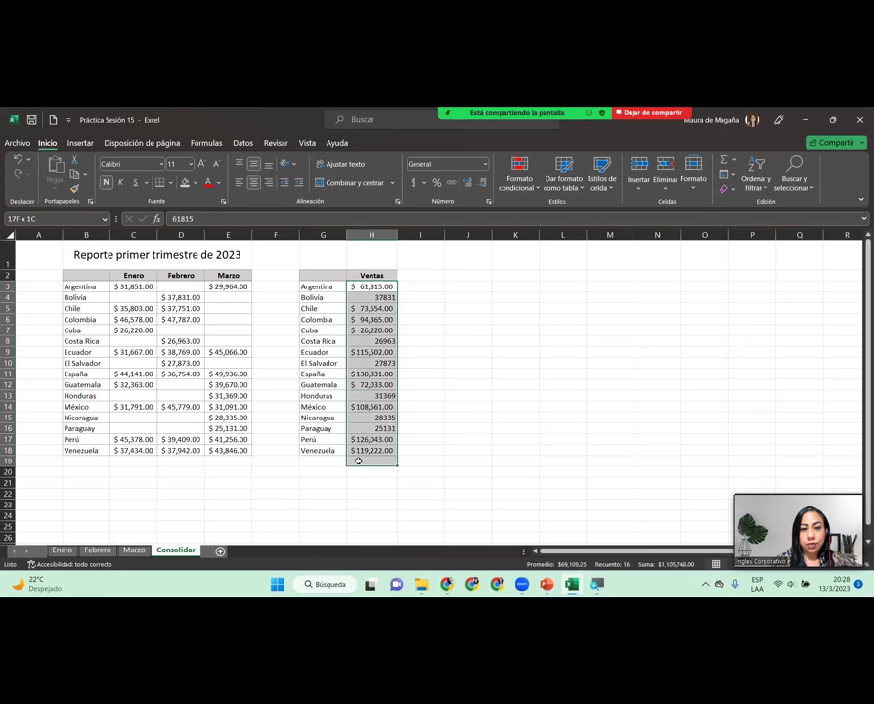
click(484, 164)
click(474, 268)
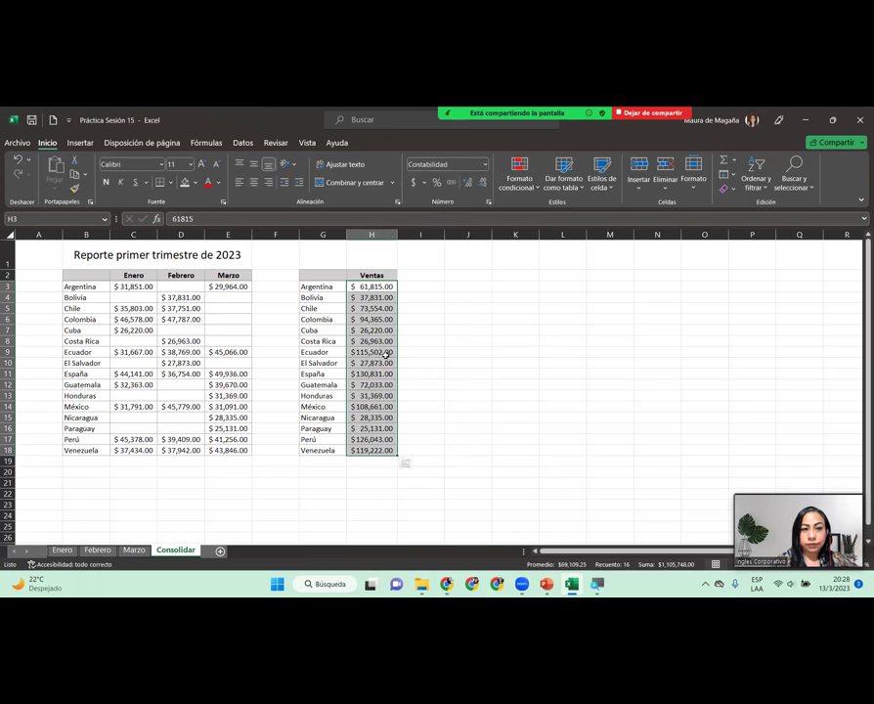
click(386, 354)
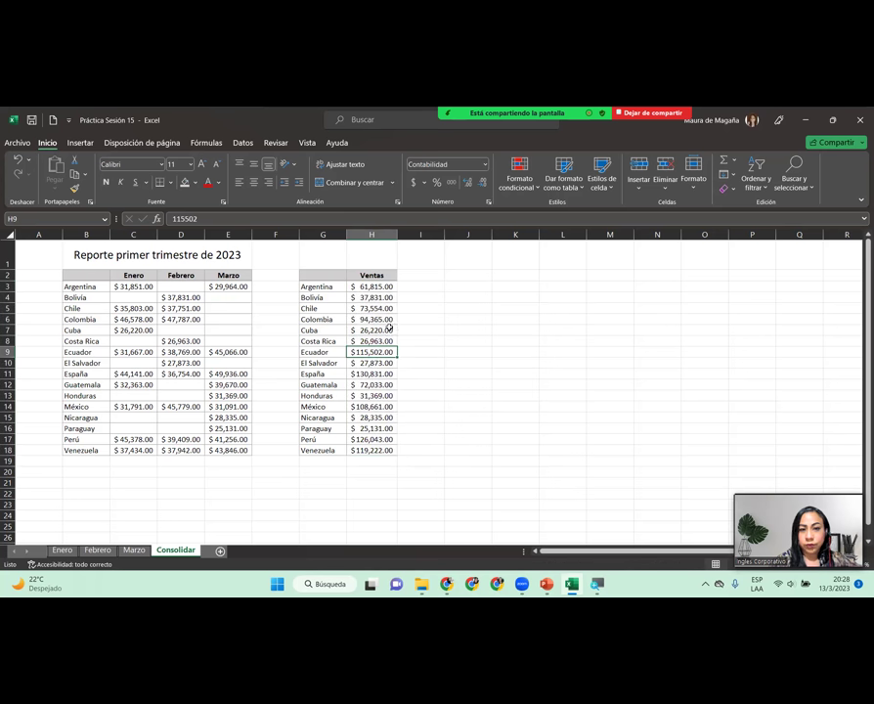
Step: Widen column H so the accounting amounts fit, then review the Ventas summary table
drag(396, 235, 408, 234)
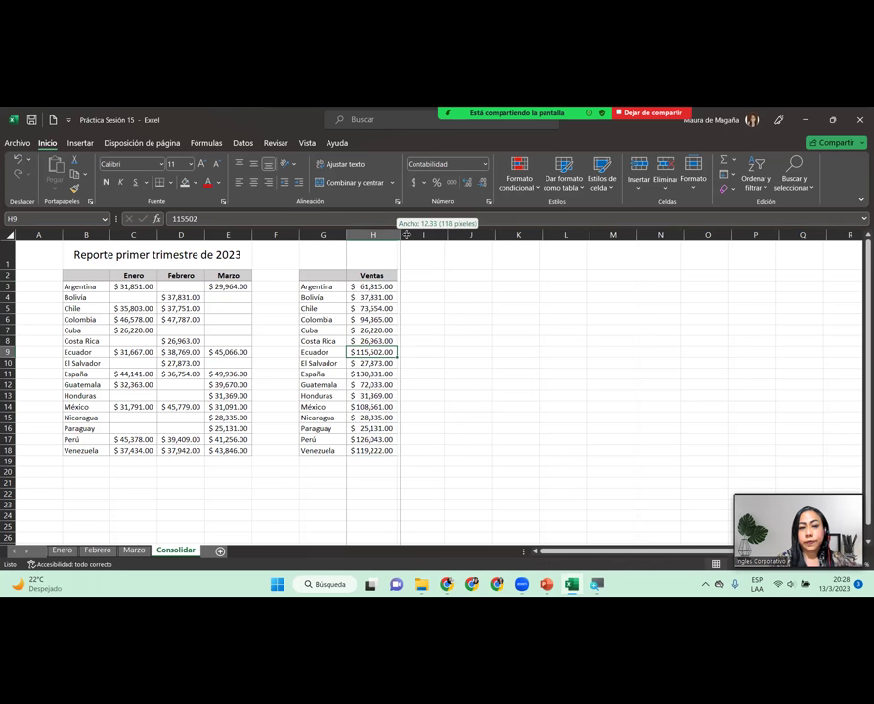
click(340, 322)
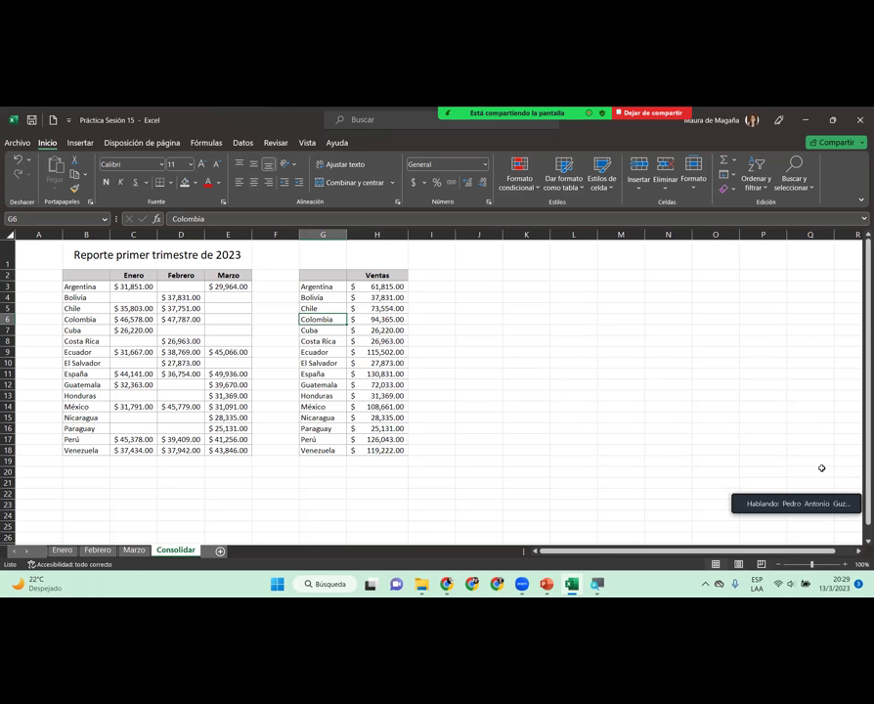
click(360, 308)
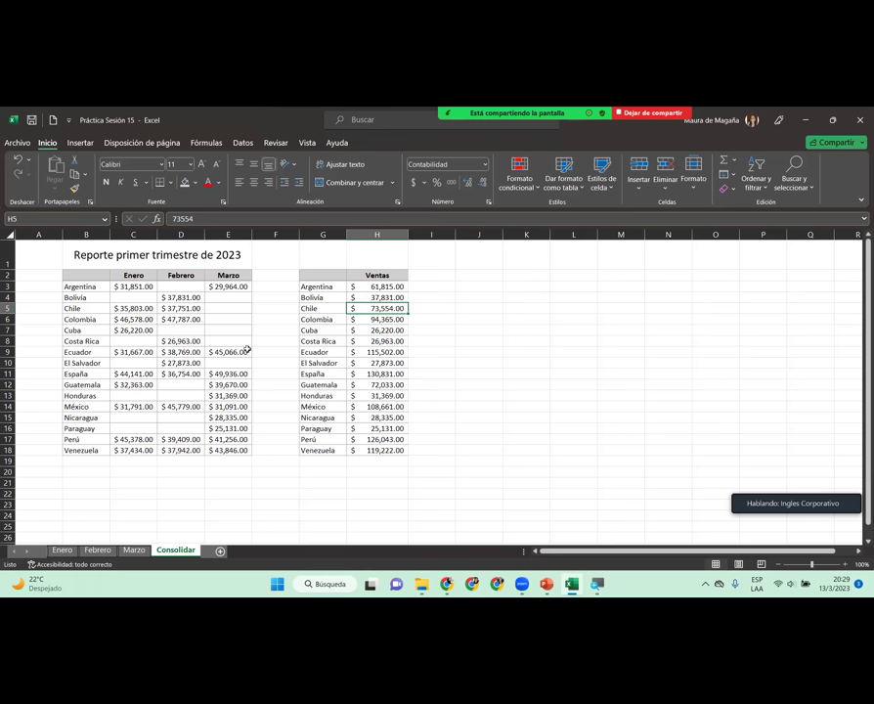
drag(338, 279, 388, 446)
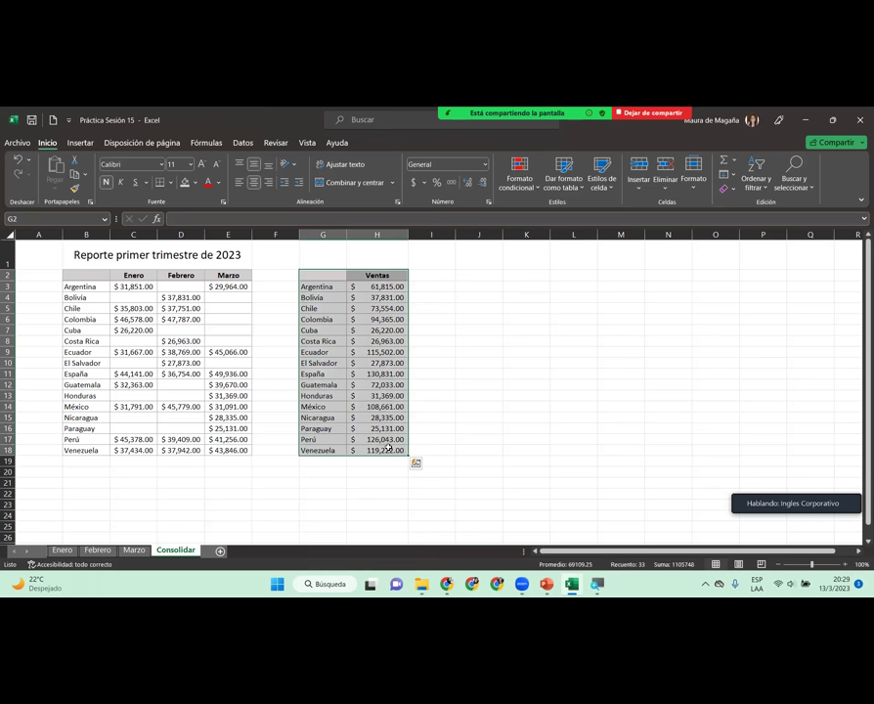
click(375, 308)
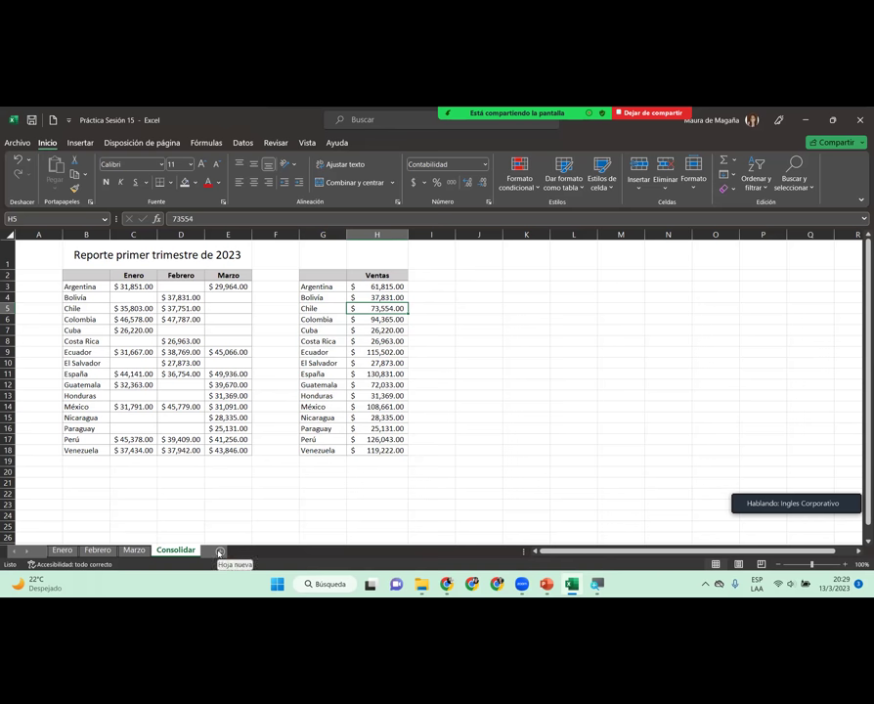
Step: Add a worksheet named 'Consolidado con vínculo', then return to the Consolidar sheet's monthly data B3:E19
click(219, 553)
double_click(215, 550)
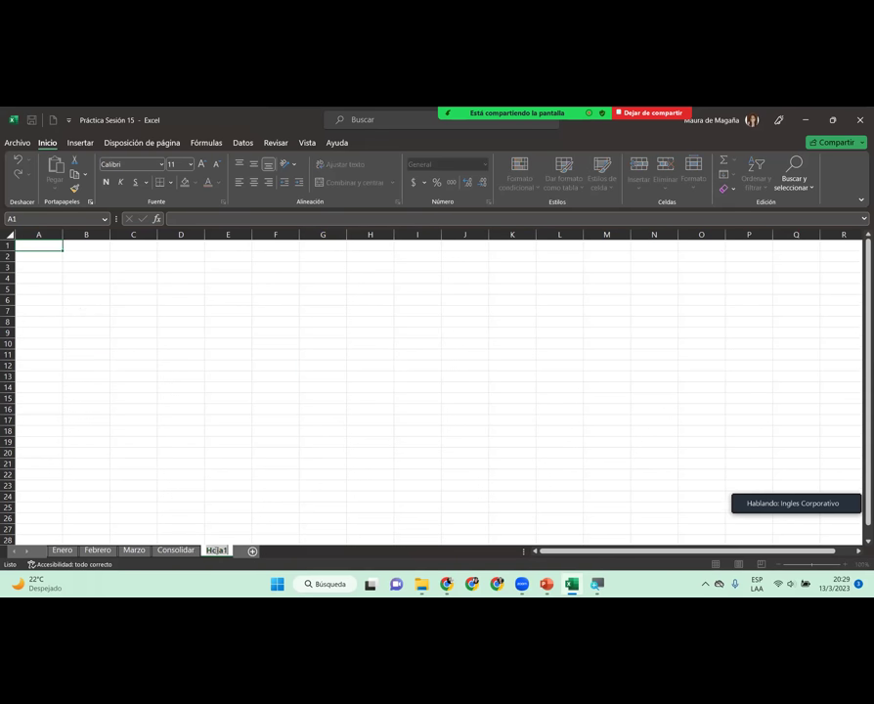
text(Consolidado con vínculo)
key(Return)
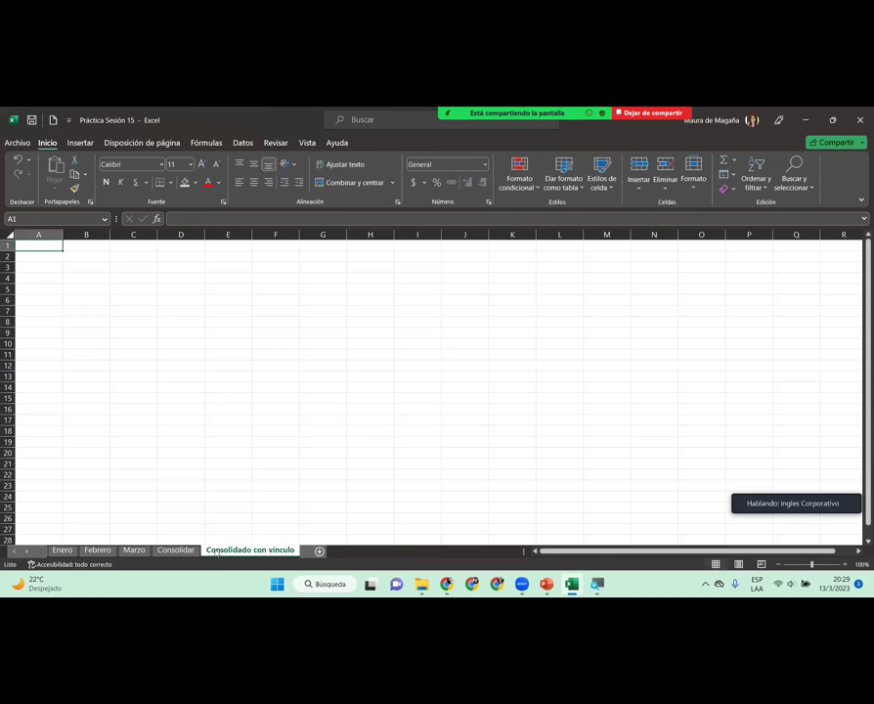
click(102, 257)
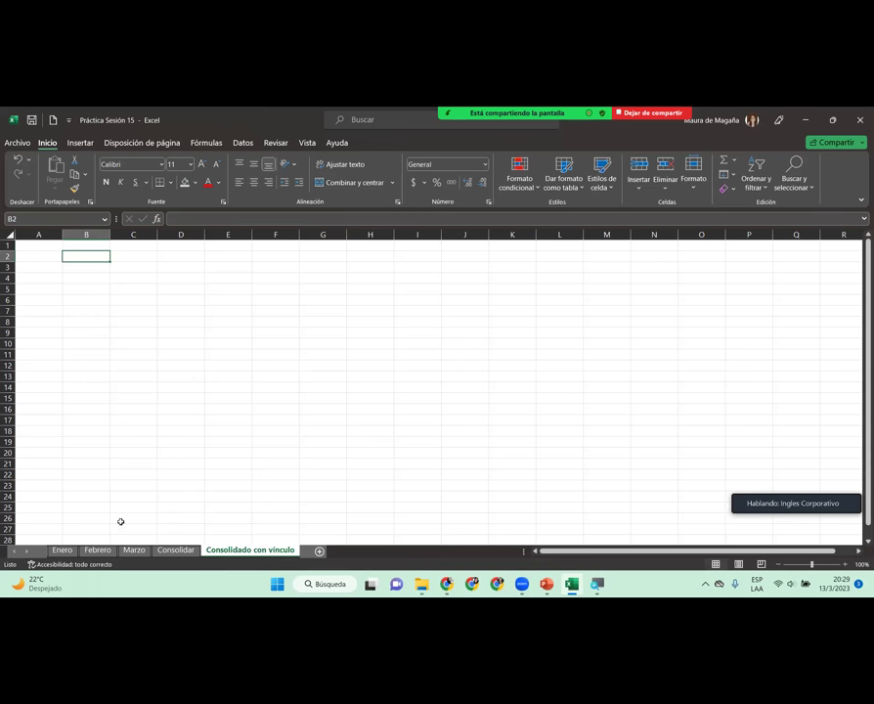
click(178, 551)
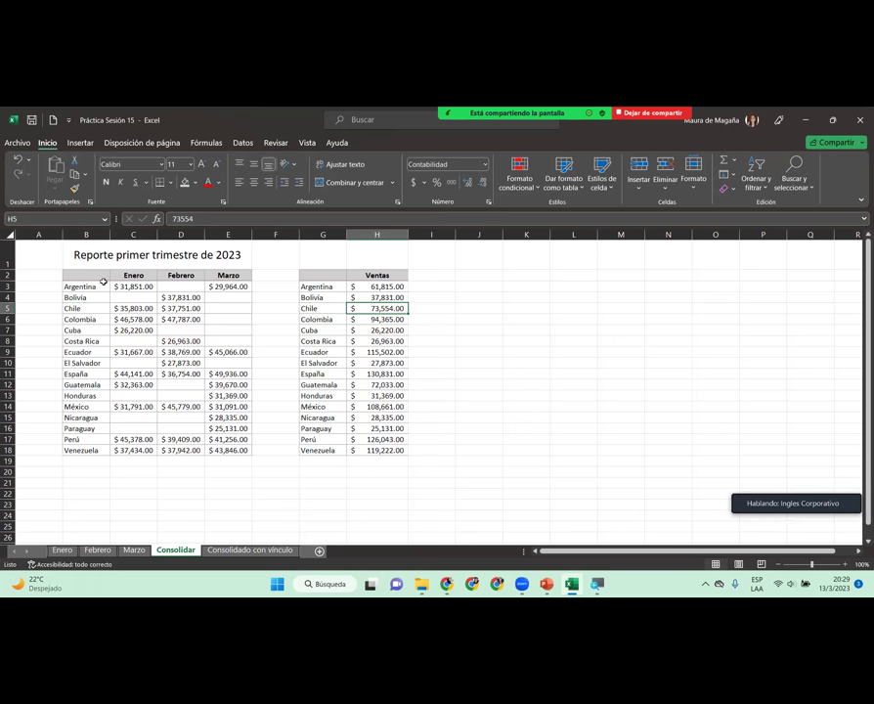
drag(98, 286, 243, 461)
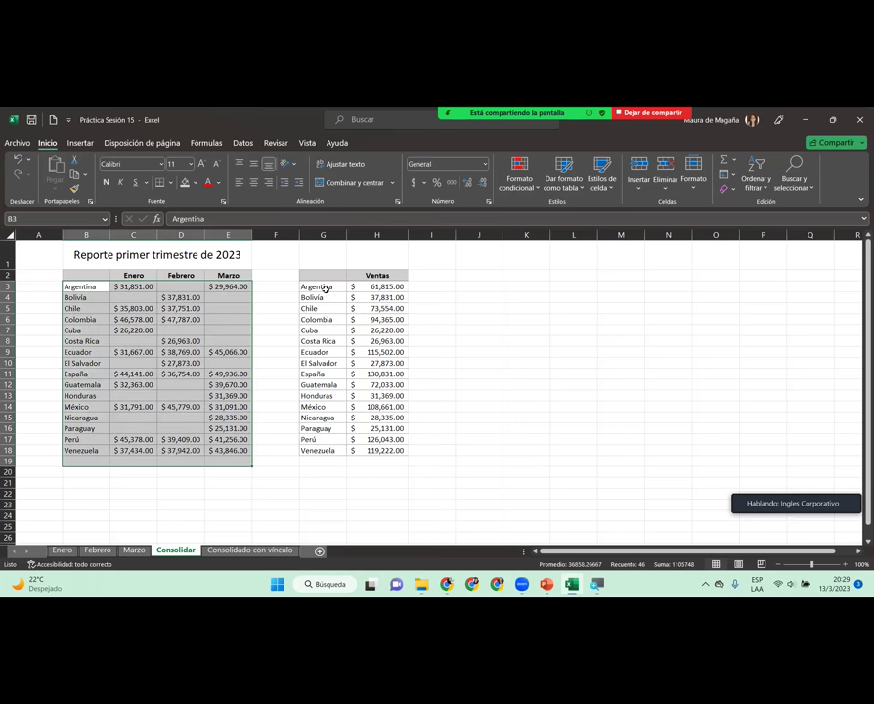
Step: Enter the month name as the sales column header on the Enero, Febrero and Marzo sheets
drag(323, 276, 374, 430)
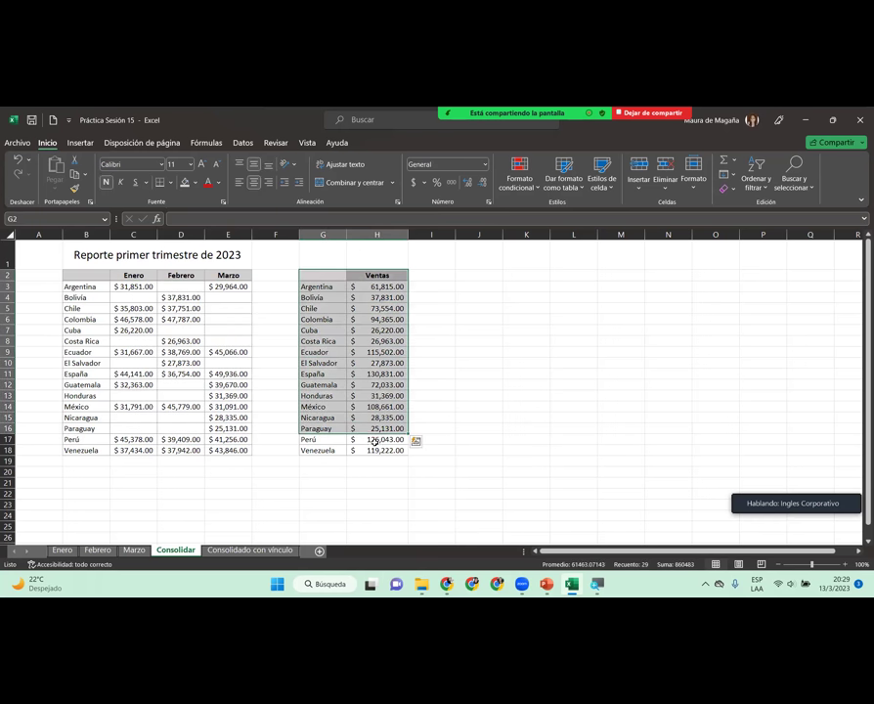
click(375, 281)
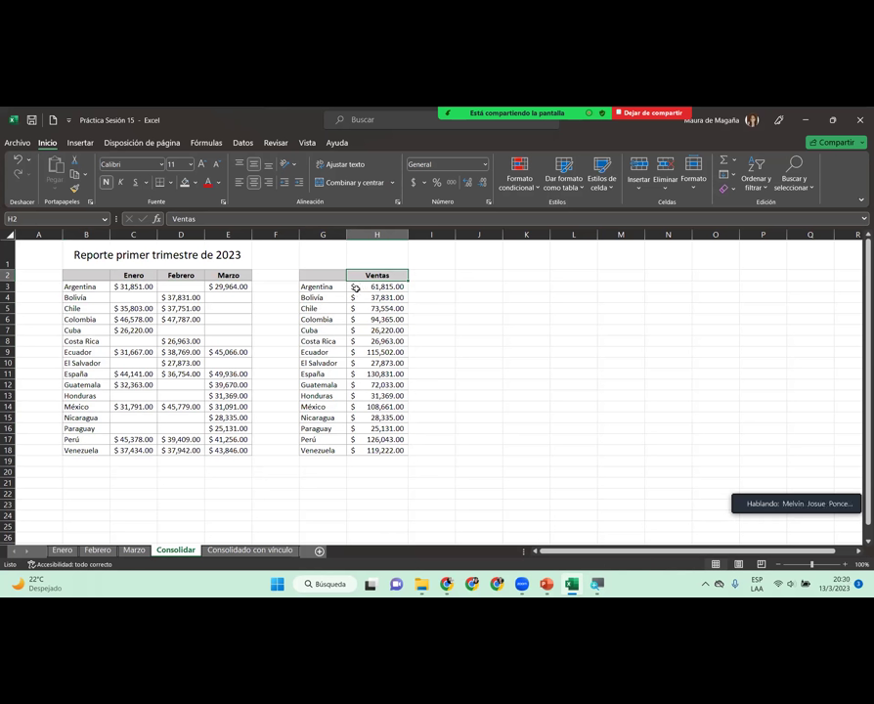
click(61, 550)
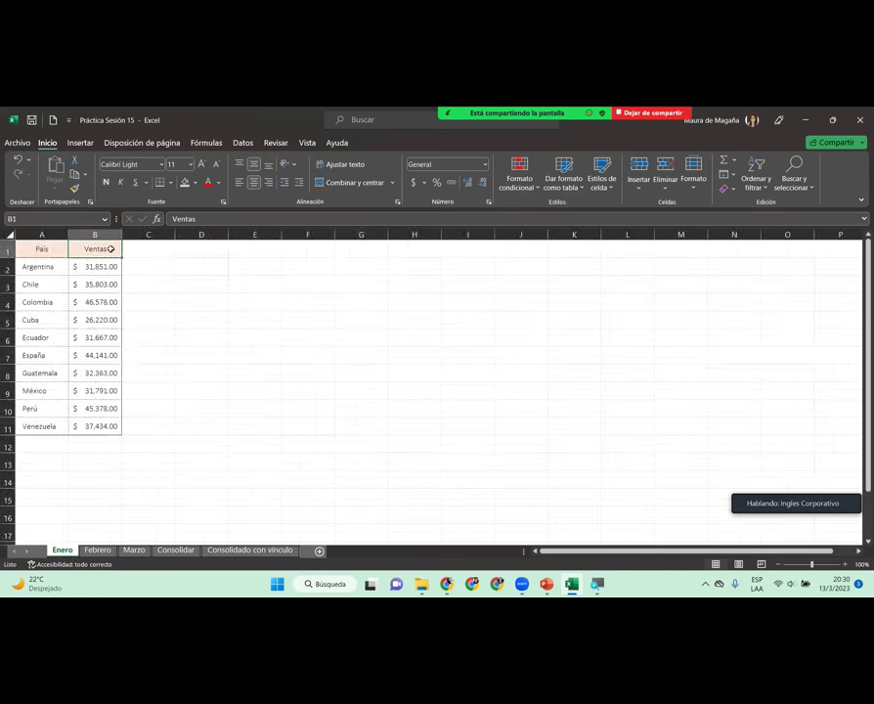
text(Enero)
key(Return)
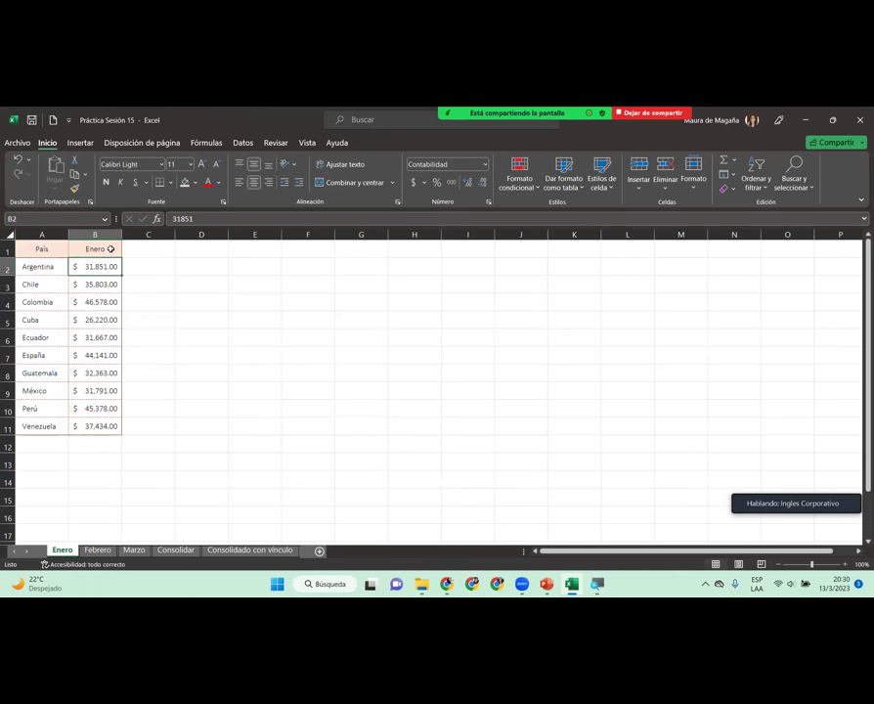
click(102, 549)
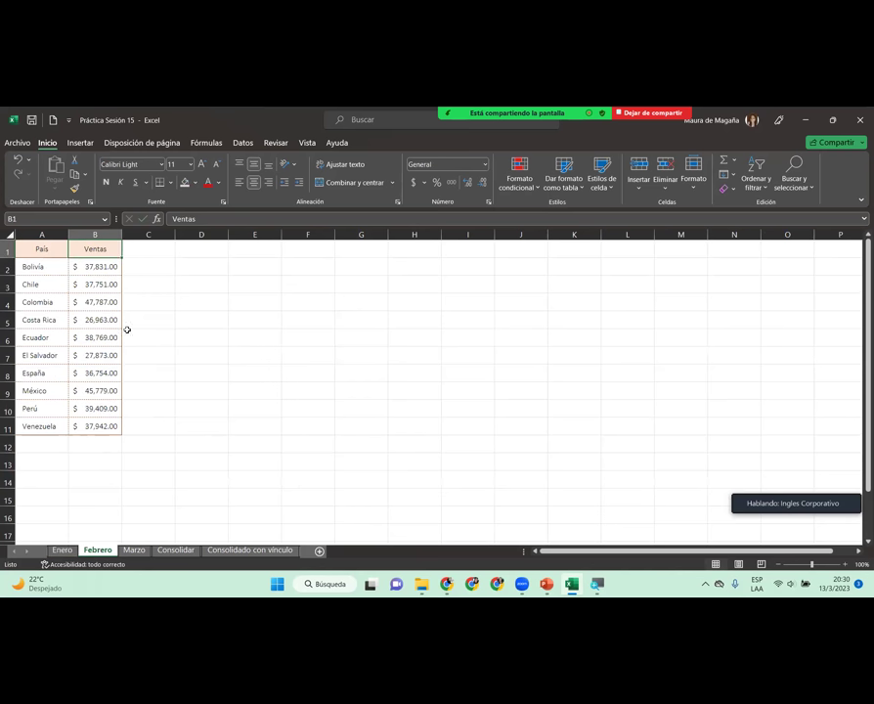
text(Febrero)
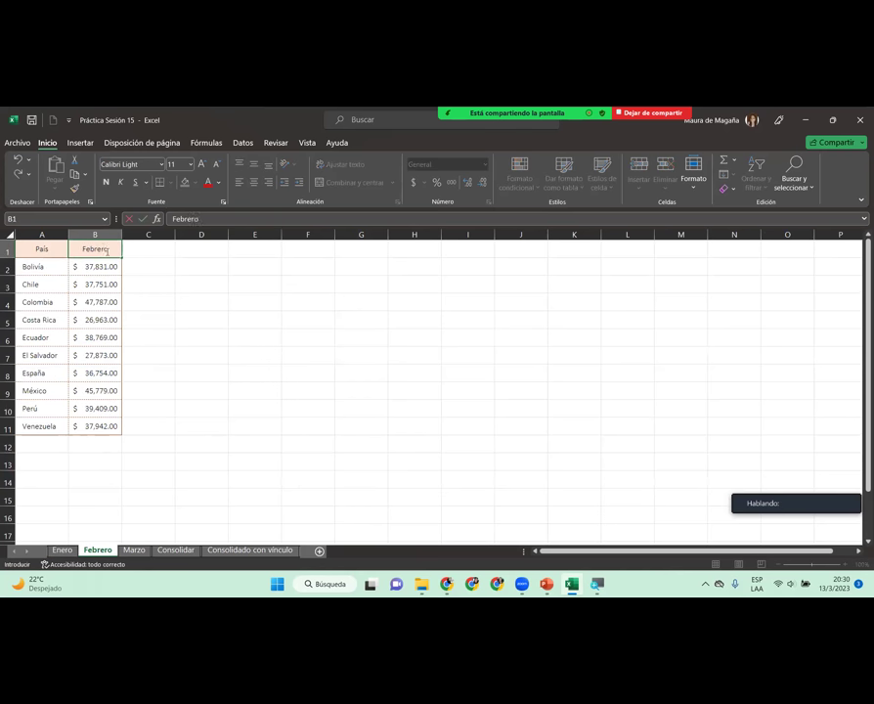
key(Return)
click(134, 549)
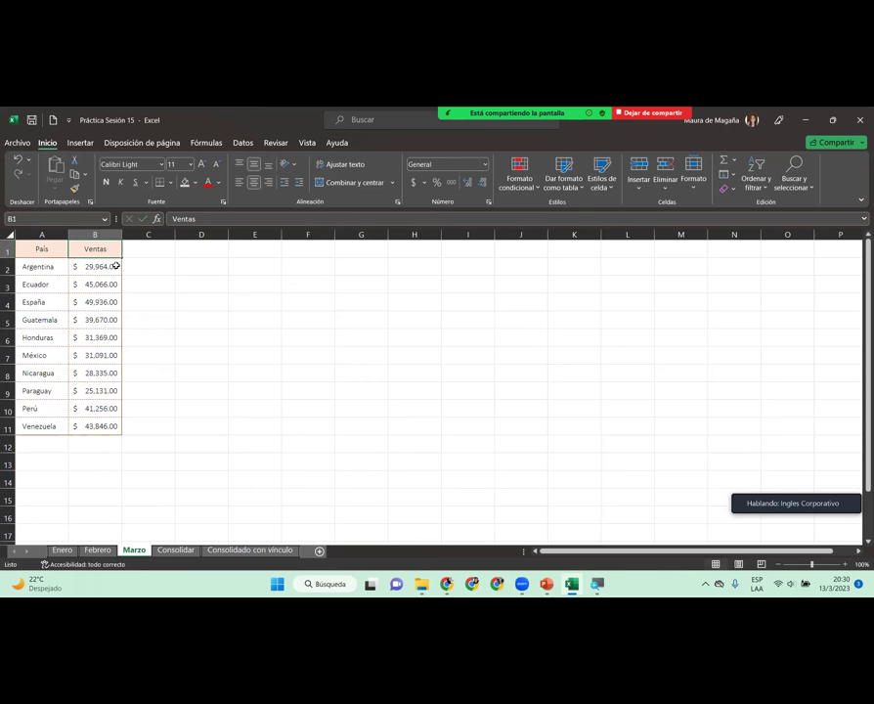
text(Marzo)
key(Return)
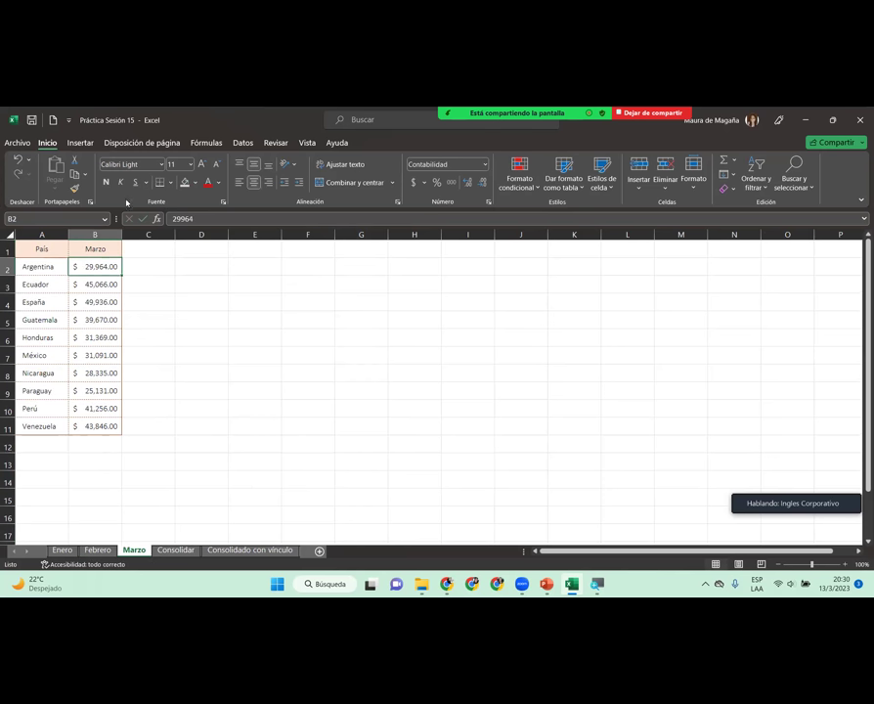
Step: Check the B1 month headers on Marzo, Febrero and Enero, ending on Consolidado con vínculo
click(100, 244)
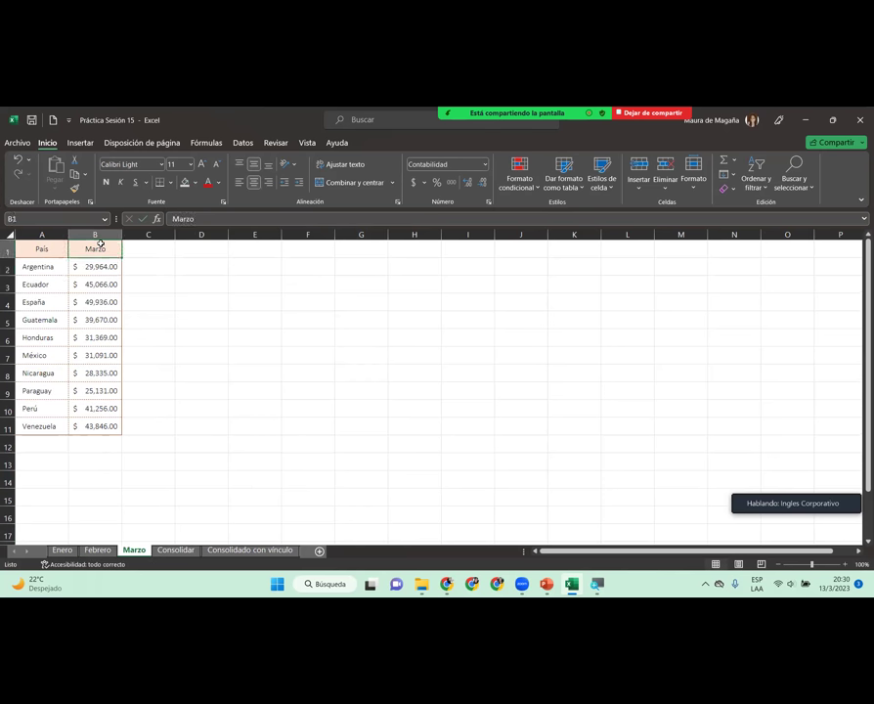
click(98, 550)
click(94, 250)
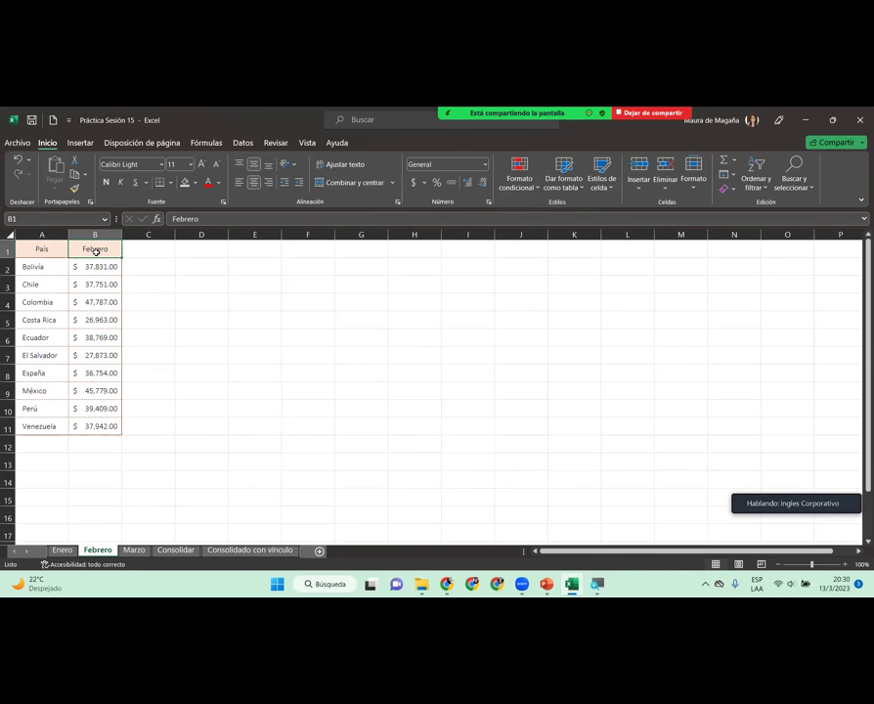
click(63, 551)
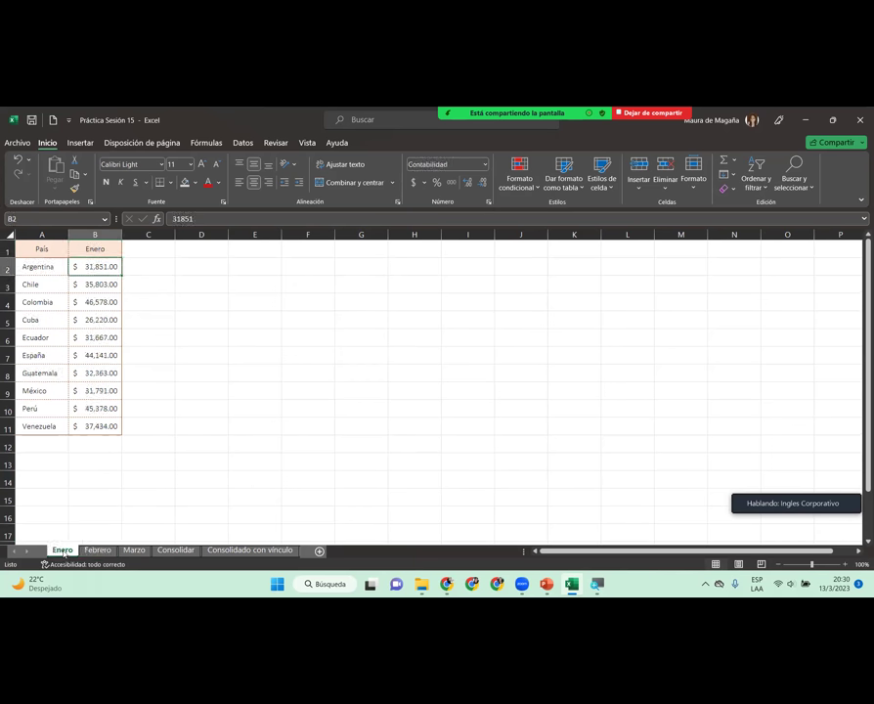
click(106, 249)
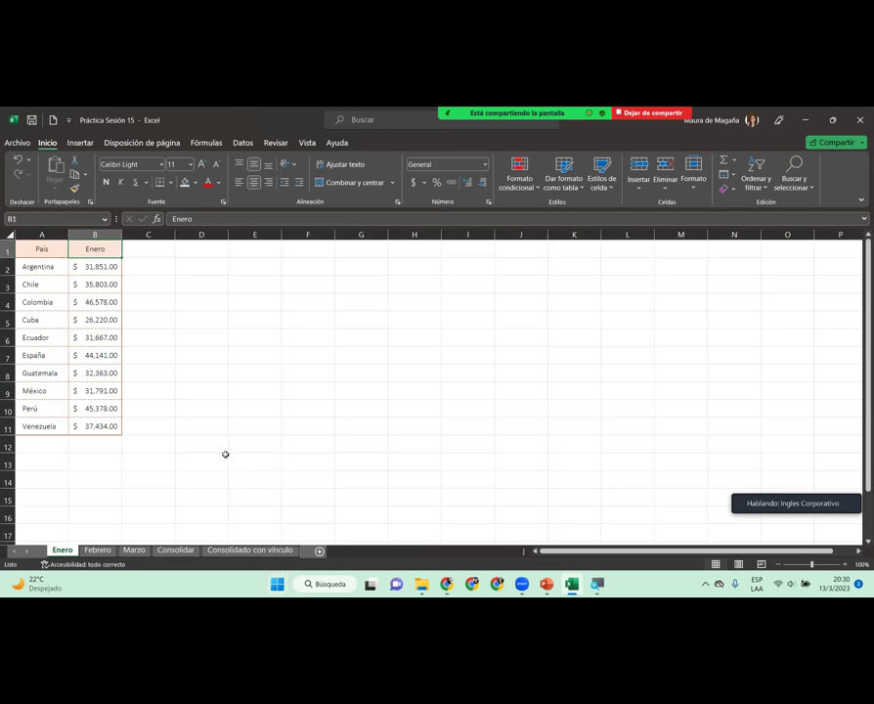
click(286, 552)
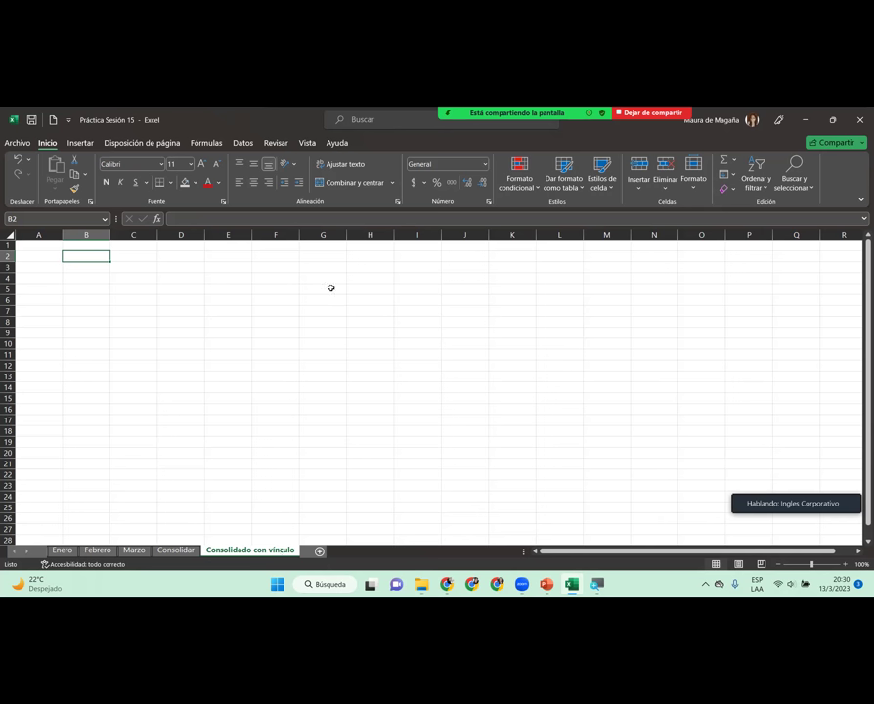
Step: Open Datos > Consolidar and move the dialog to the left
click(243, 142)
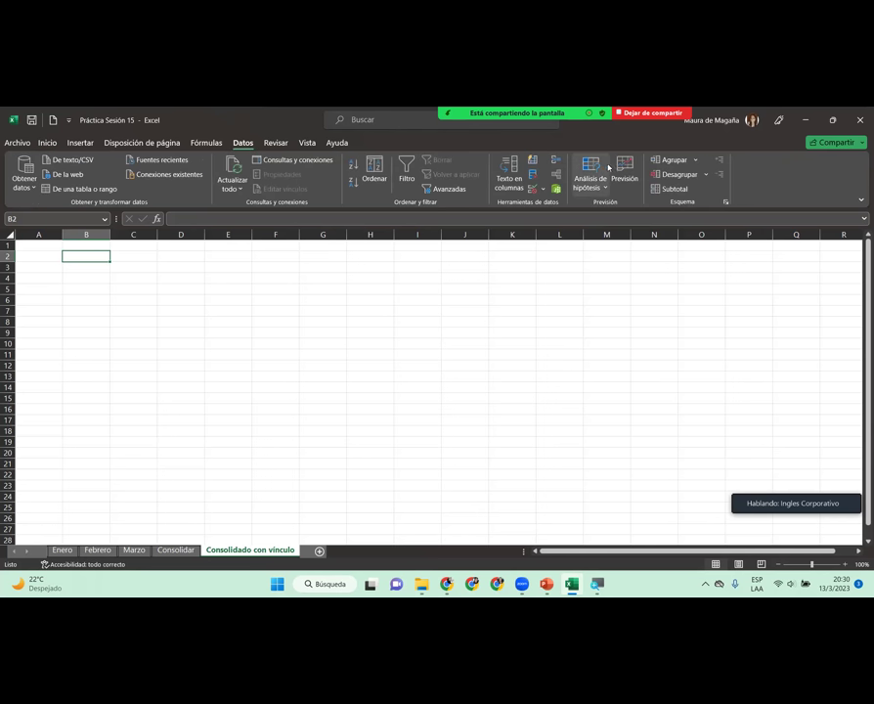
click(556, 162)
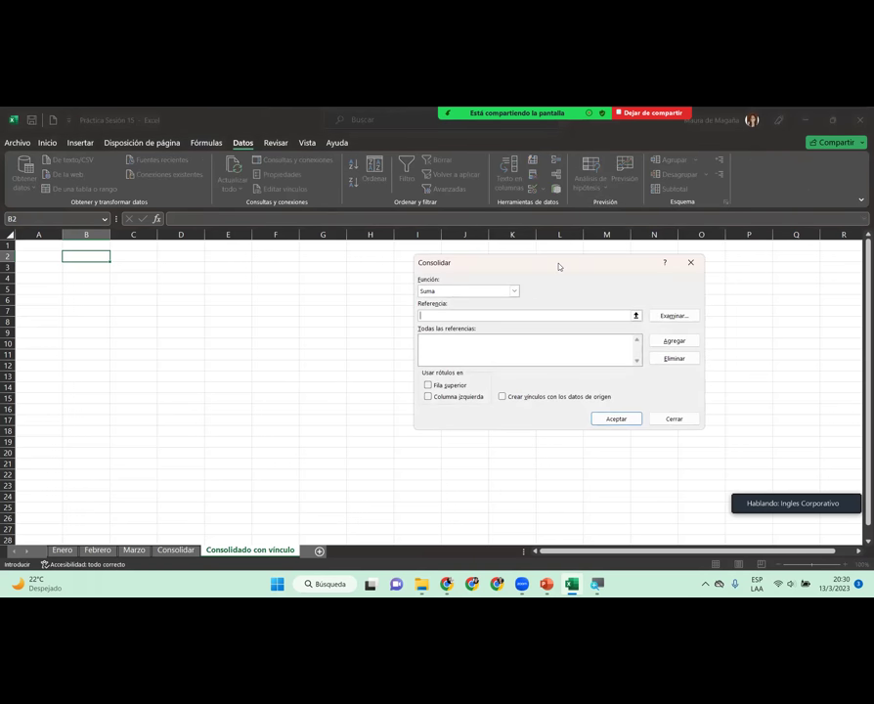
drag(559, 266, 390, 279)
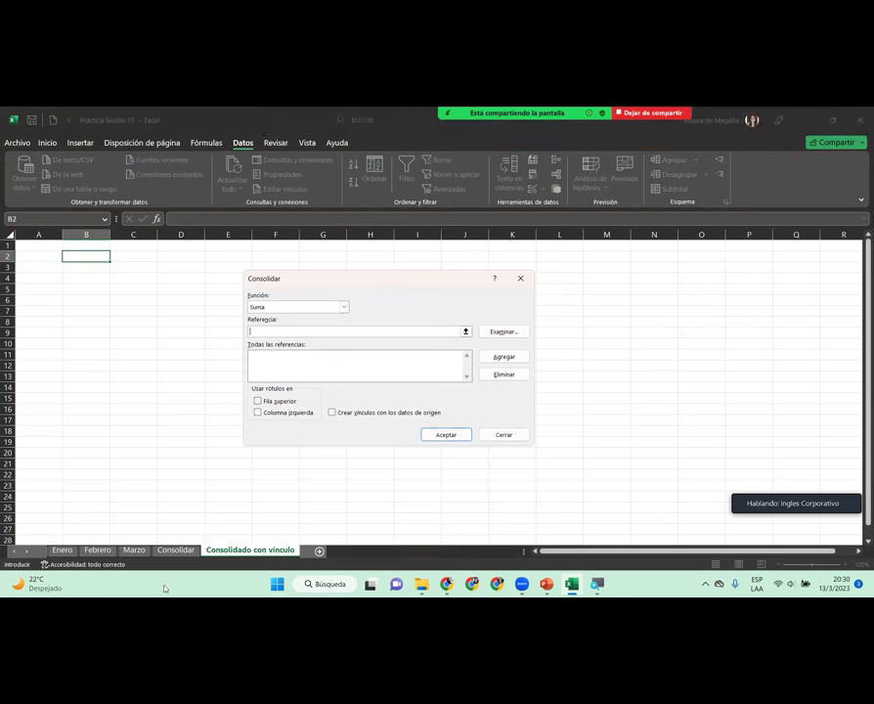
Step: Add Enero's A1:B11 range as the first consolidation reference
click(177, 550)
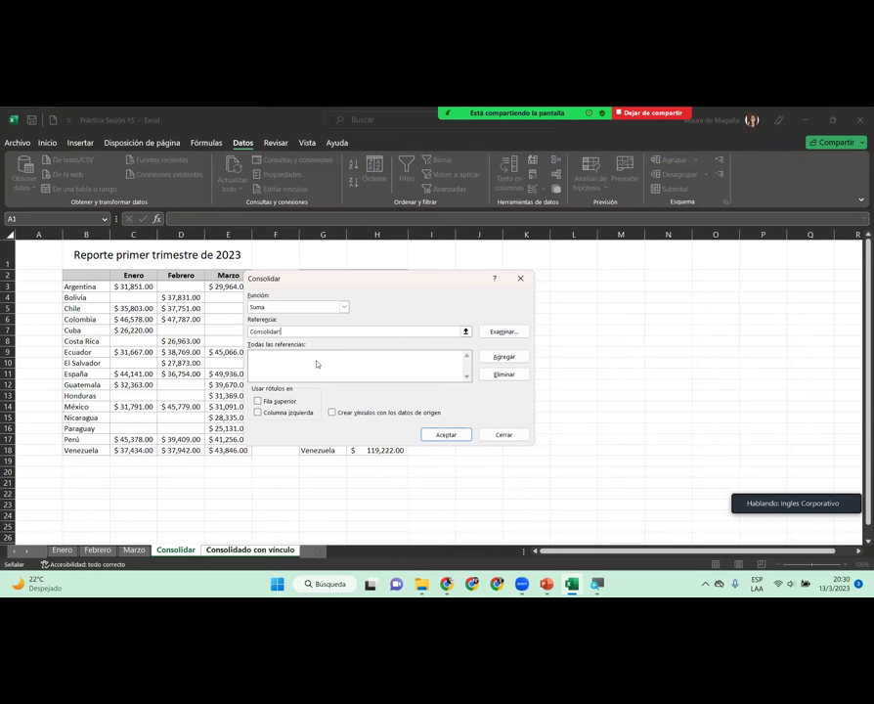
drag(397, 281, 574, 270)
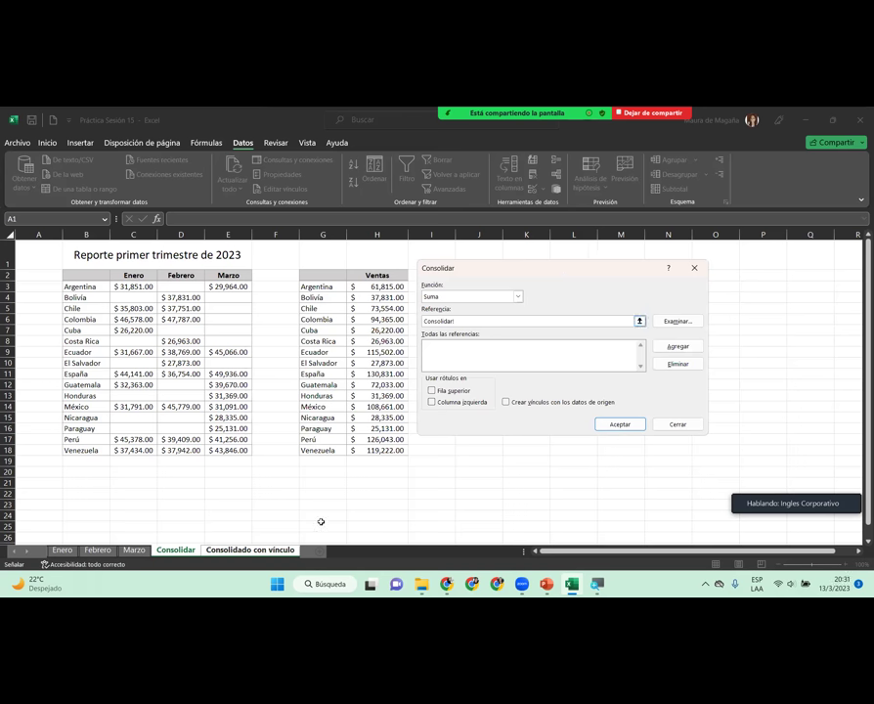
click(281, 549)
click(475, 324)
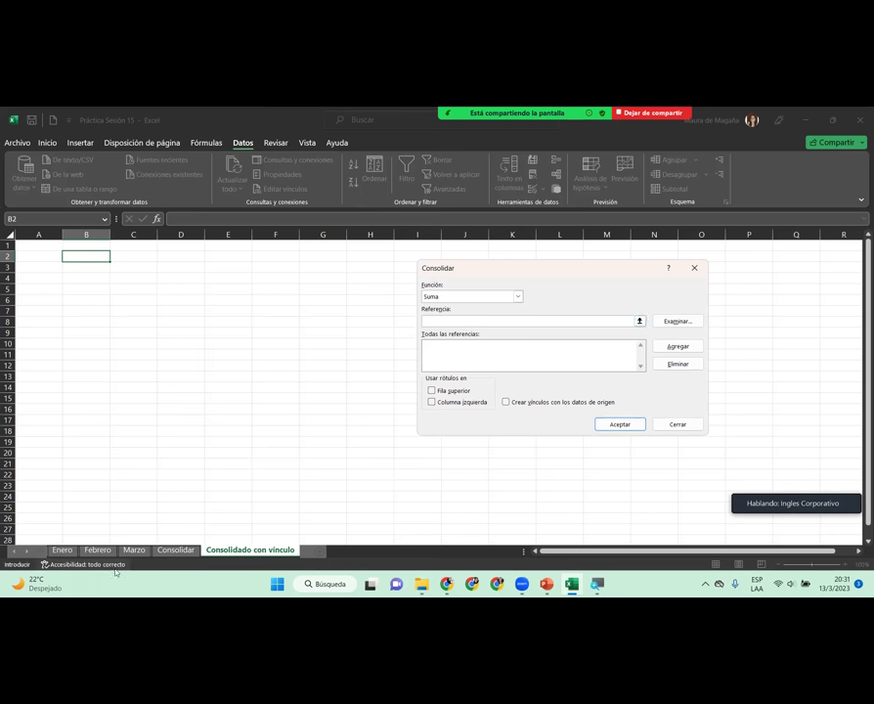
click(64, 552)
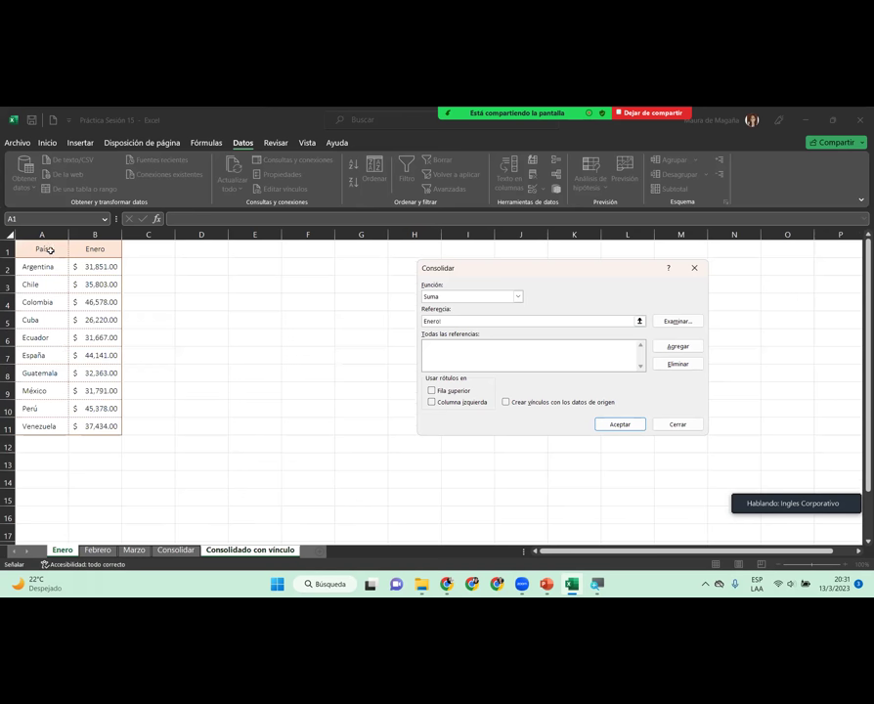
drag(39, 250, 112, 426)
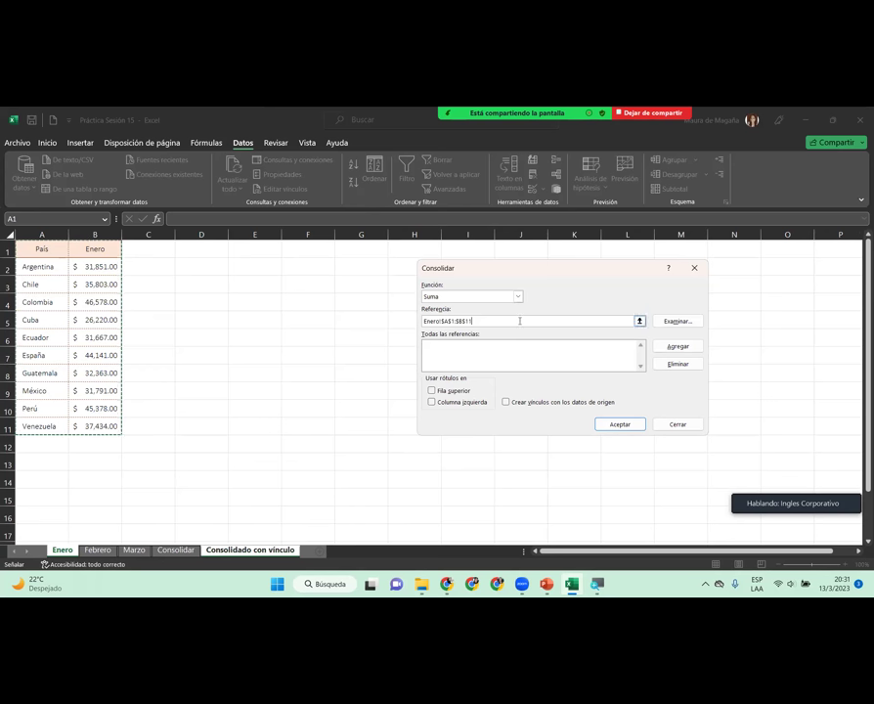
click(676, 347)
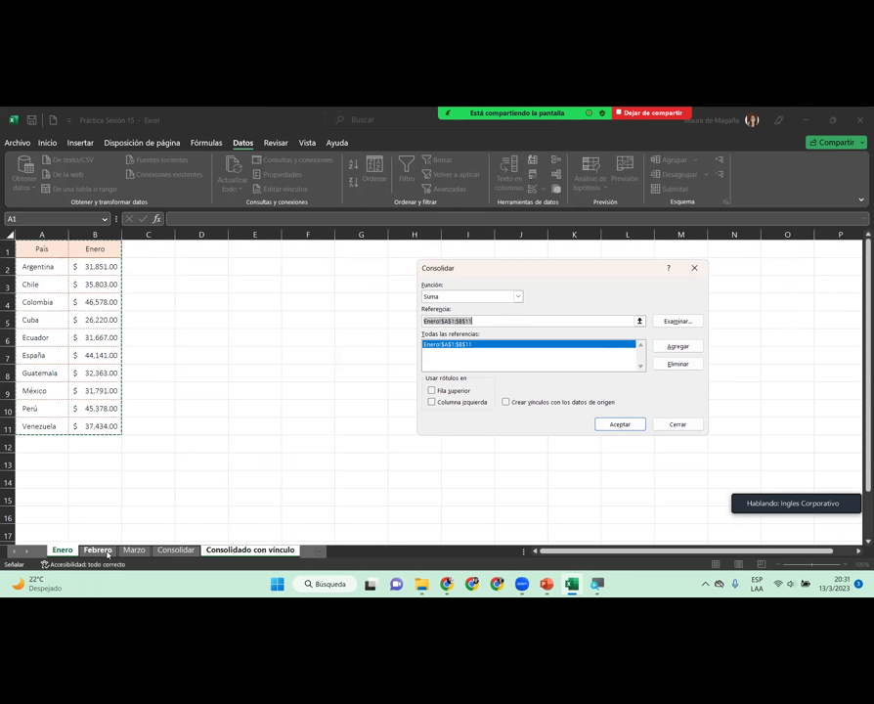
Step: Add the same A1:B11 range from the Febrero and Marzo sheets
click(97, 551)
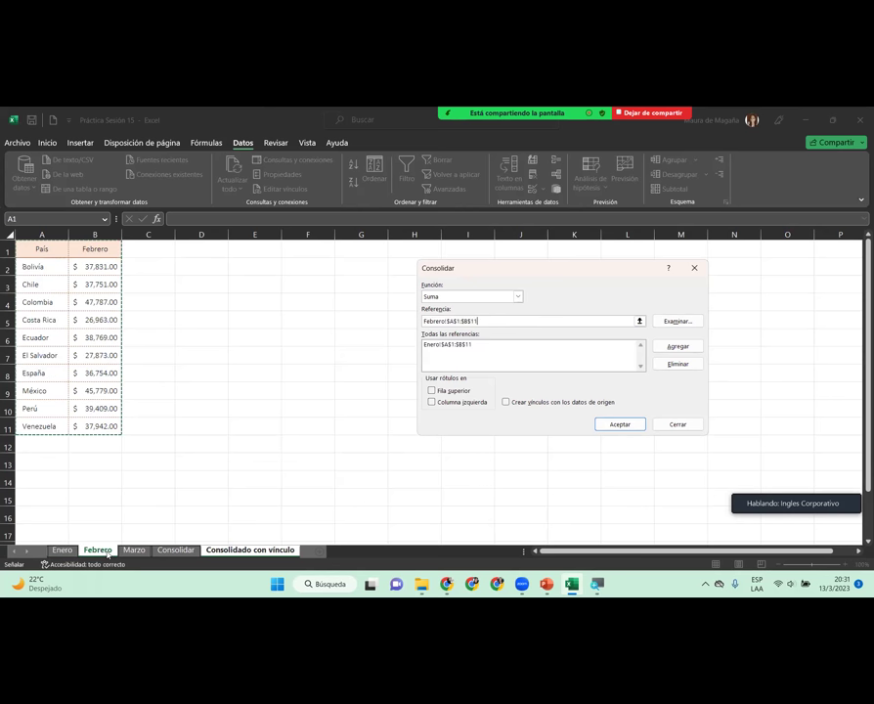
click(678, 346)
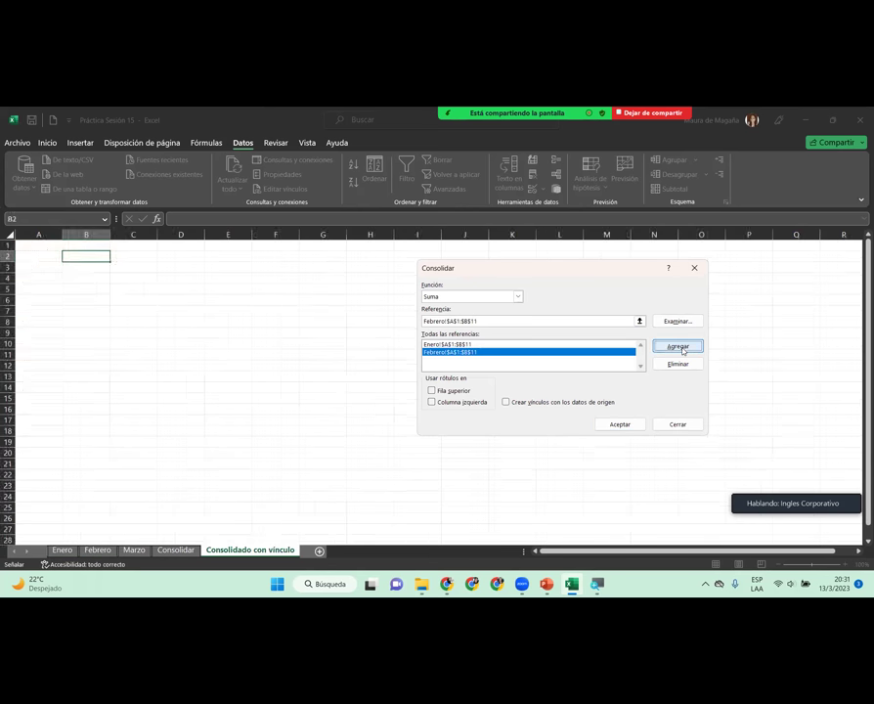
click(134, 551)
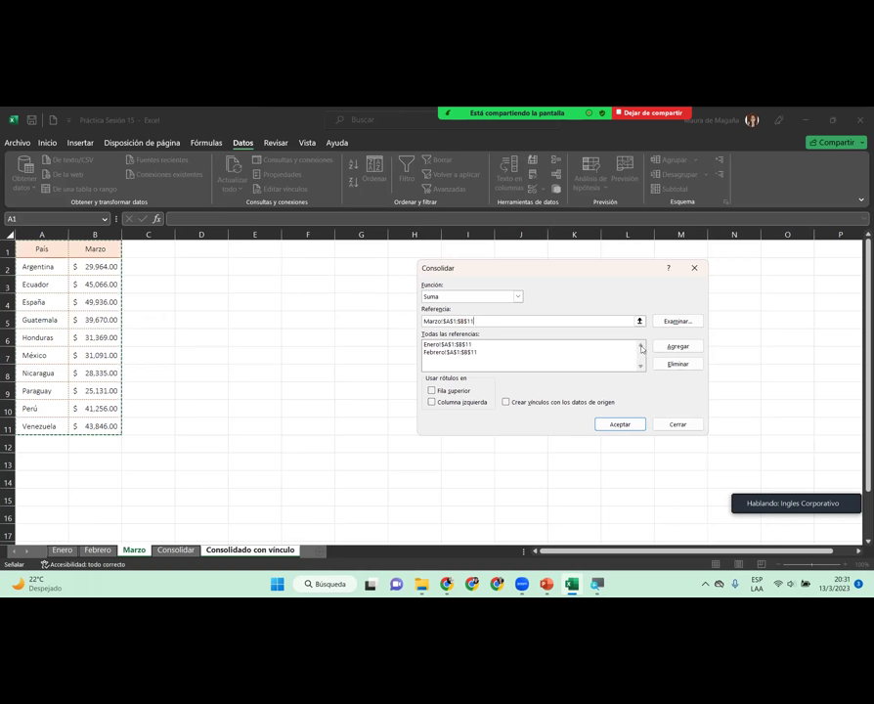
click(676, 347)
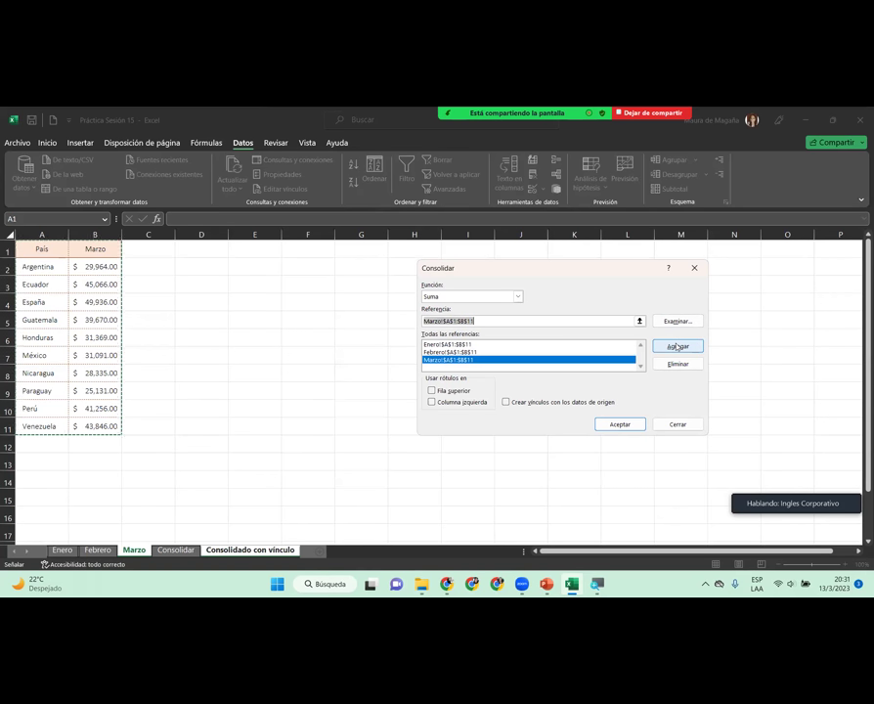
Step: Tick Fila superior, Columna izquierda and Crear vínculos con los datos de origen
drag(576, 275, 450, 288)
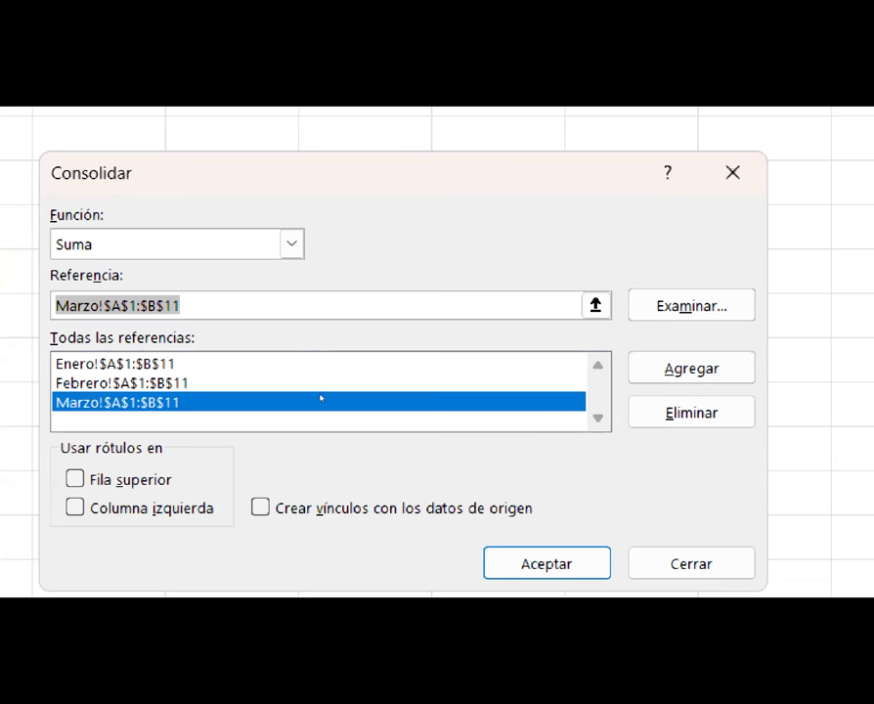
key(alt+s)
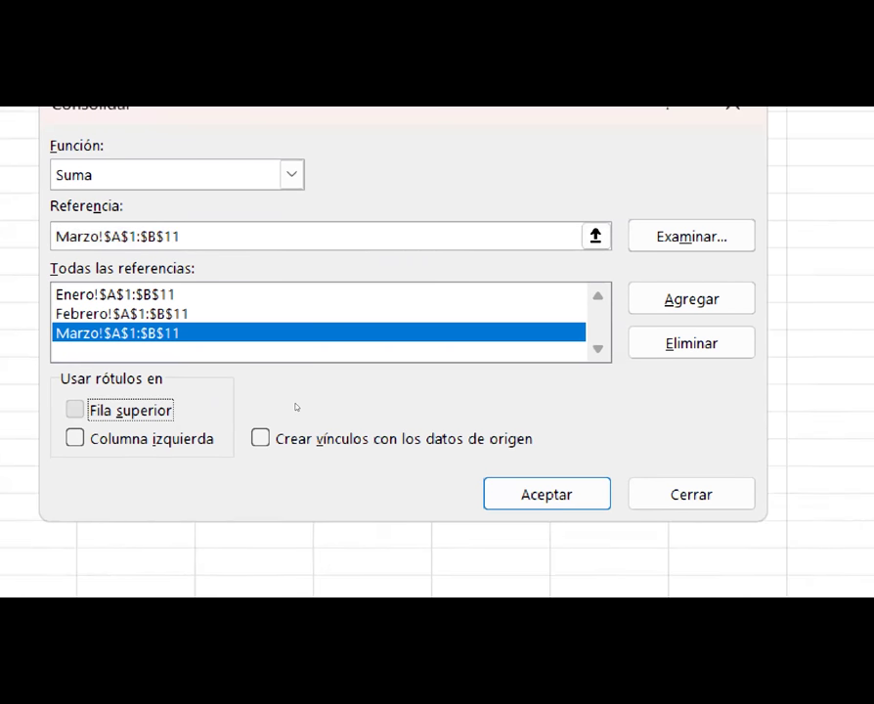
key(alt+i)
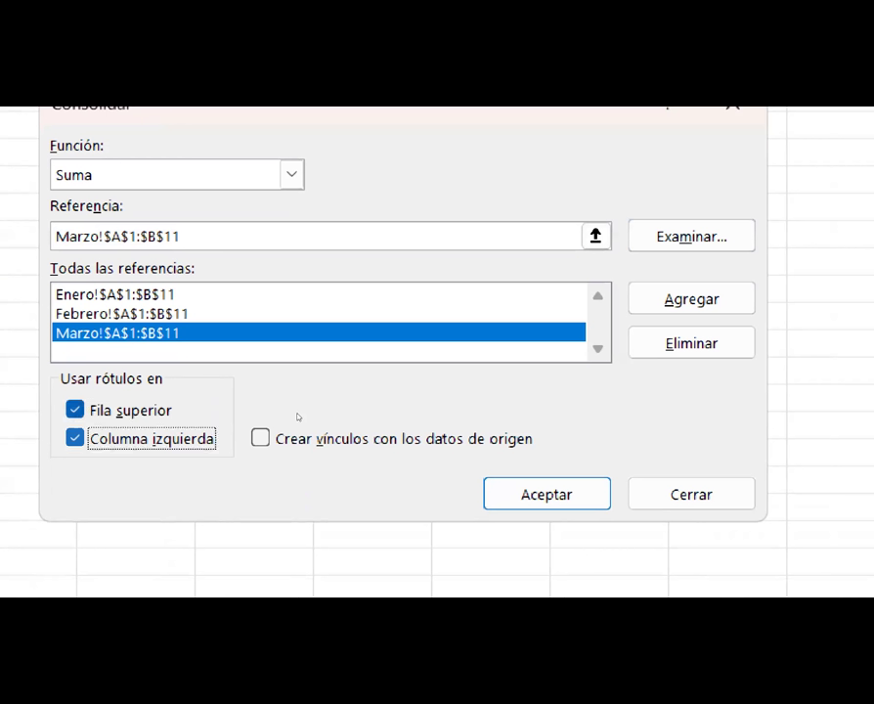
key(alt+v)
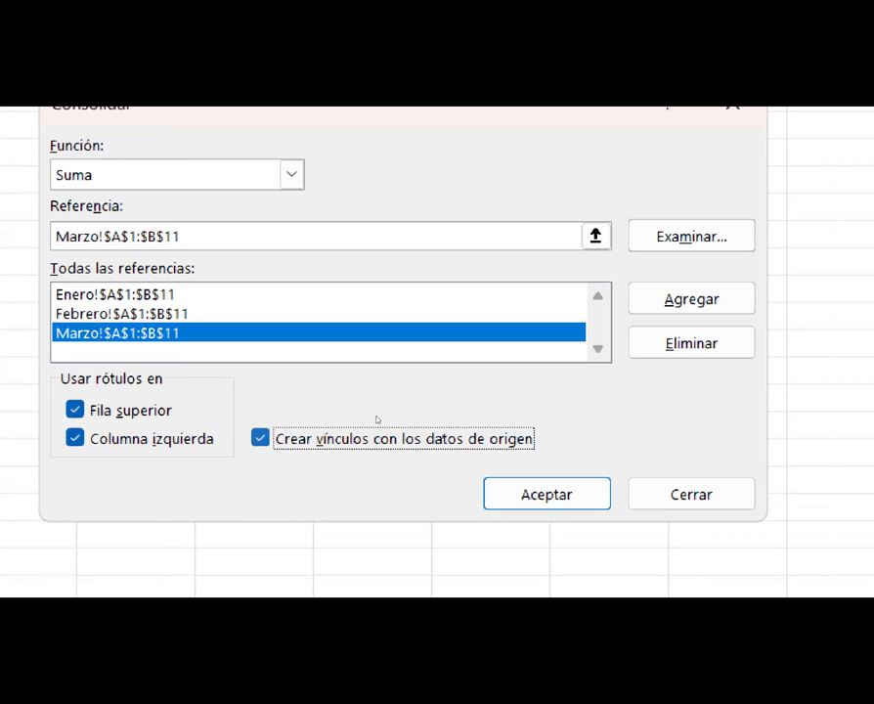
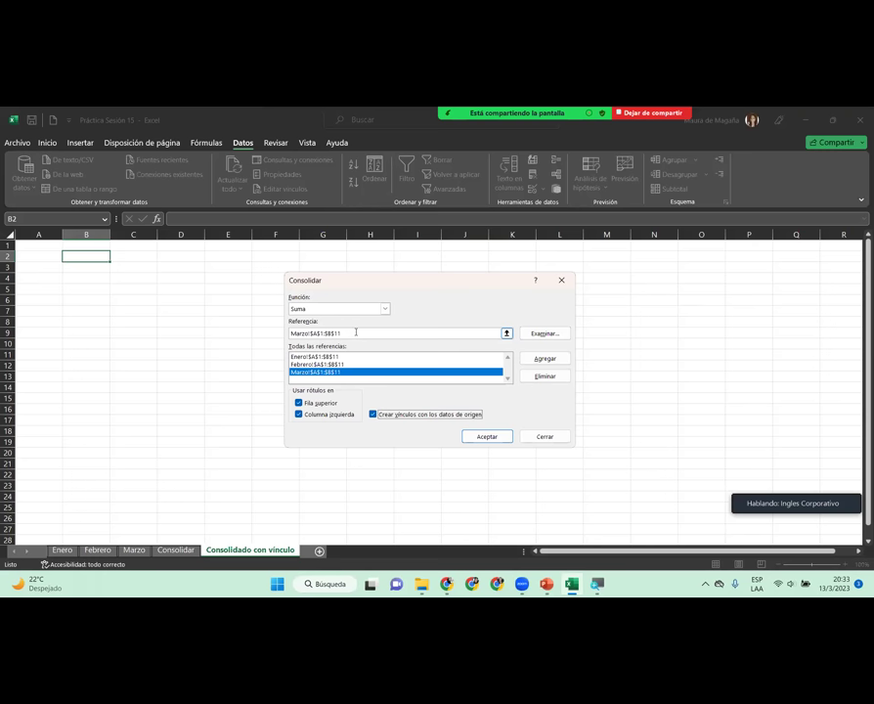
Step: Confirm the linked consolidation of the Enero, Febrero and Marzo sheets and deselect the result
click(485, 436)
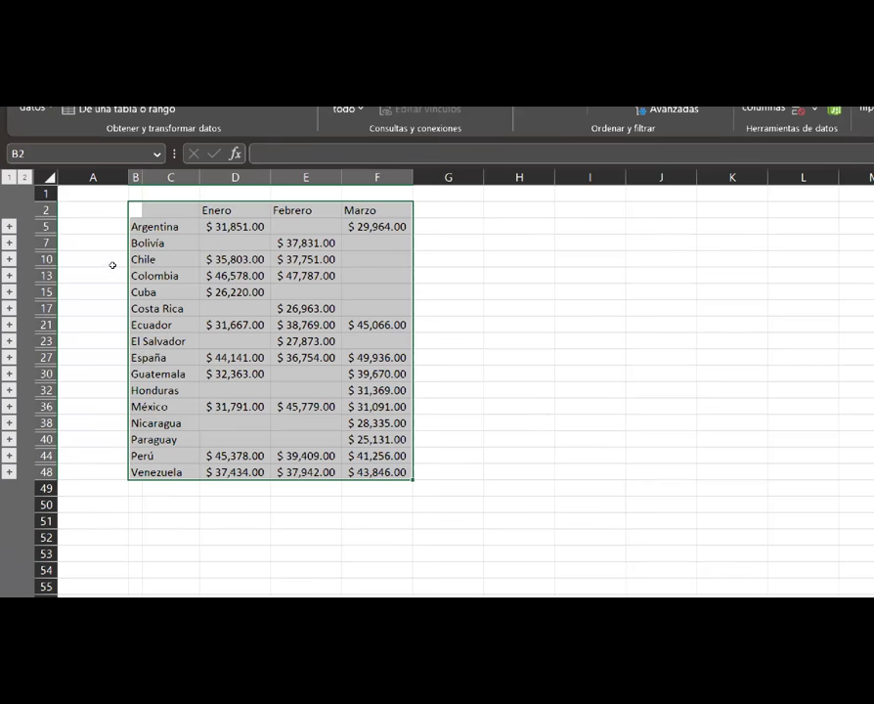
key(Right)
key(Down)
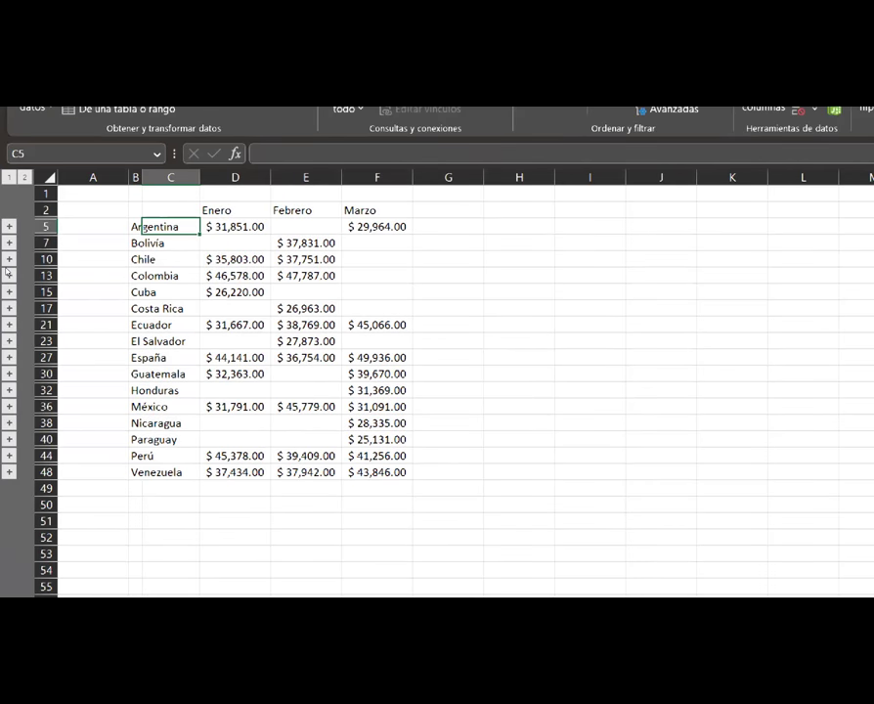
Step: Autofit column C while expanding and collapsing the Argentina, Cuba and Ecuador outline groups
click(9, 226)
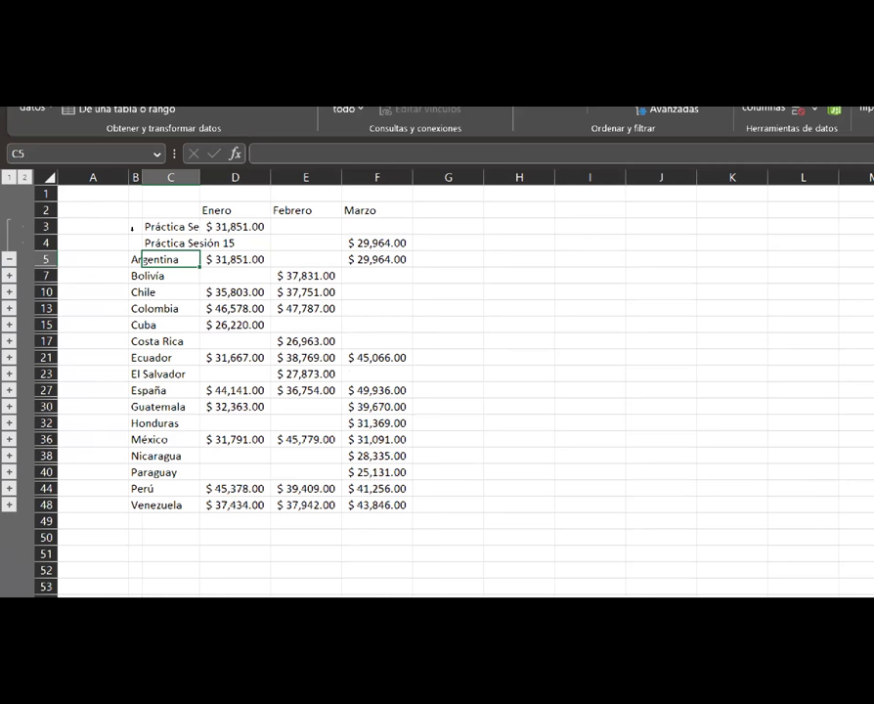
key(alt+h)
key(o)
key(i)
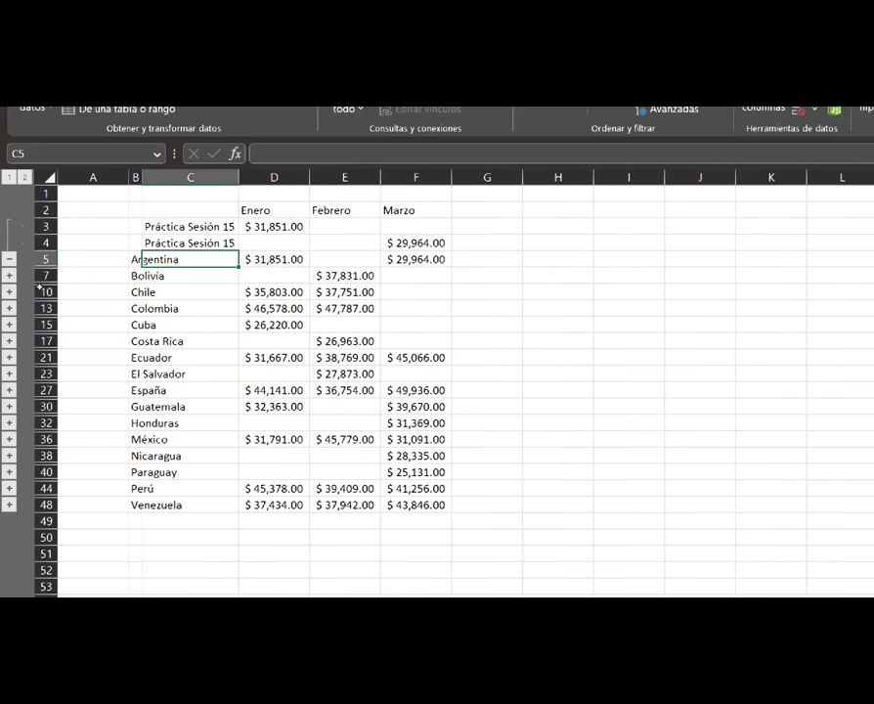
click(9, 259)
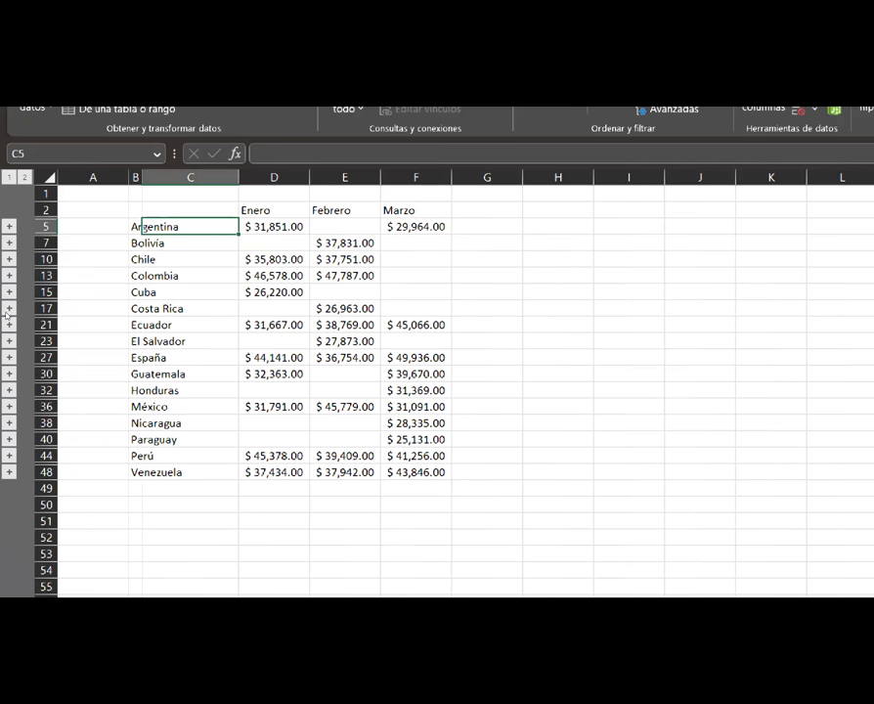
click(9, 291)
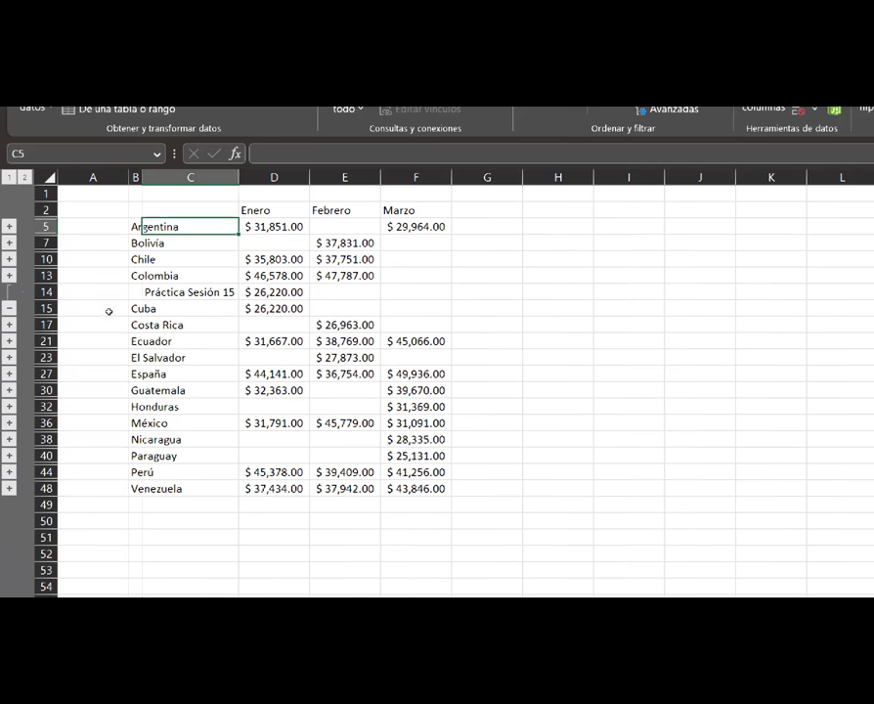
click(9, 307)
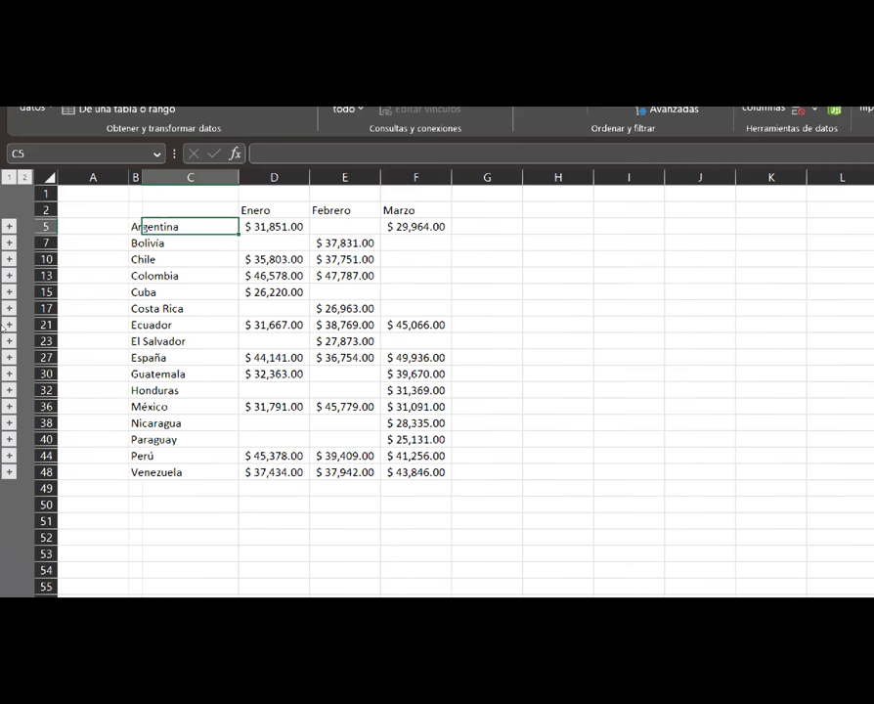
click(9, 325)
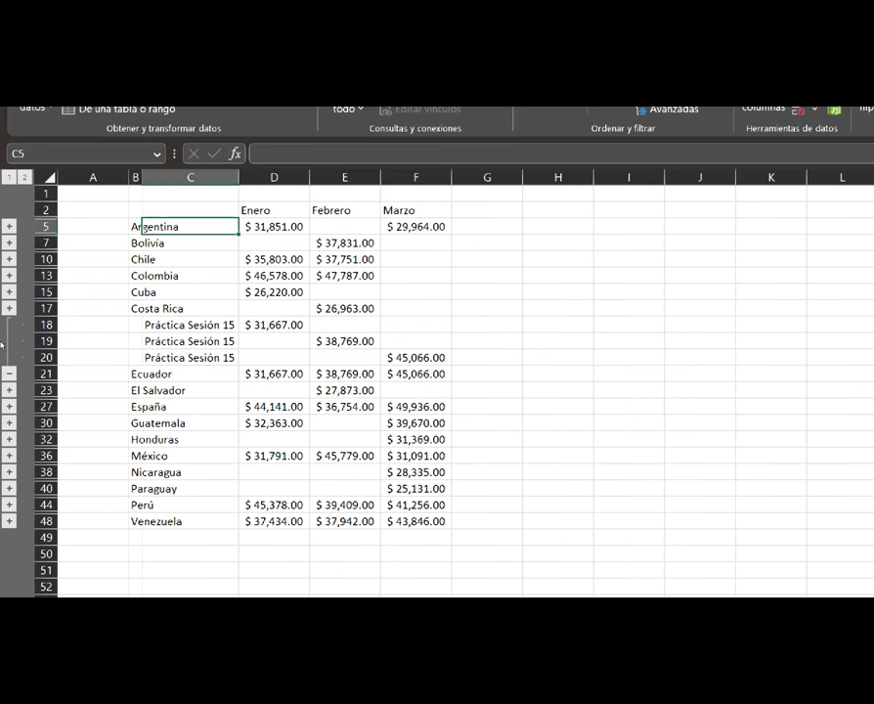
click(8, 372)
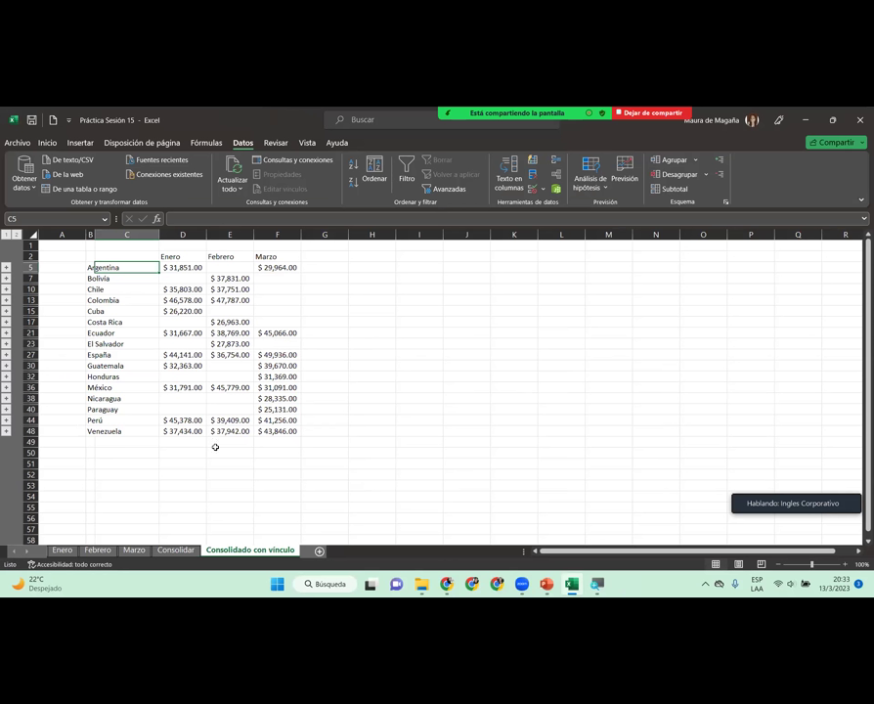
Step: Change Colombia's February value in Febrero B4 from 47787 to 74787, then return to 'Consolidado con vínculo'
click(226, 302)
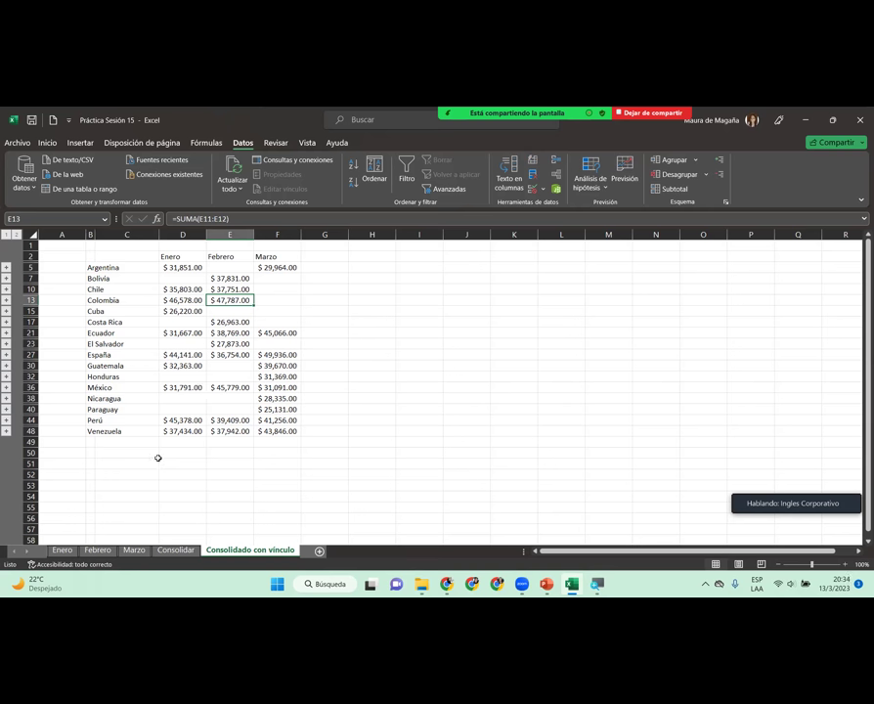
click(101, 554)
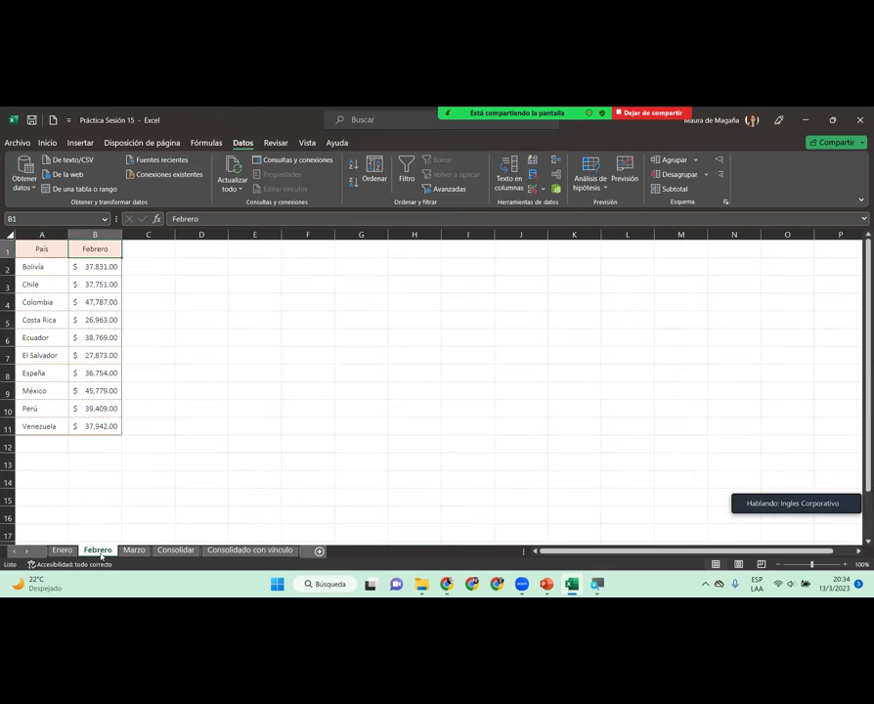
click(106, 303)
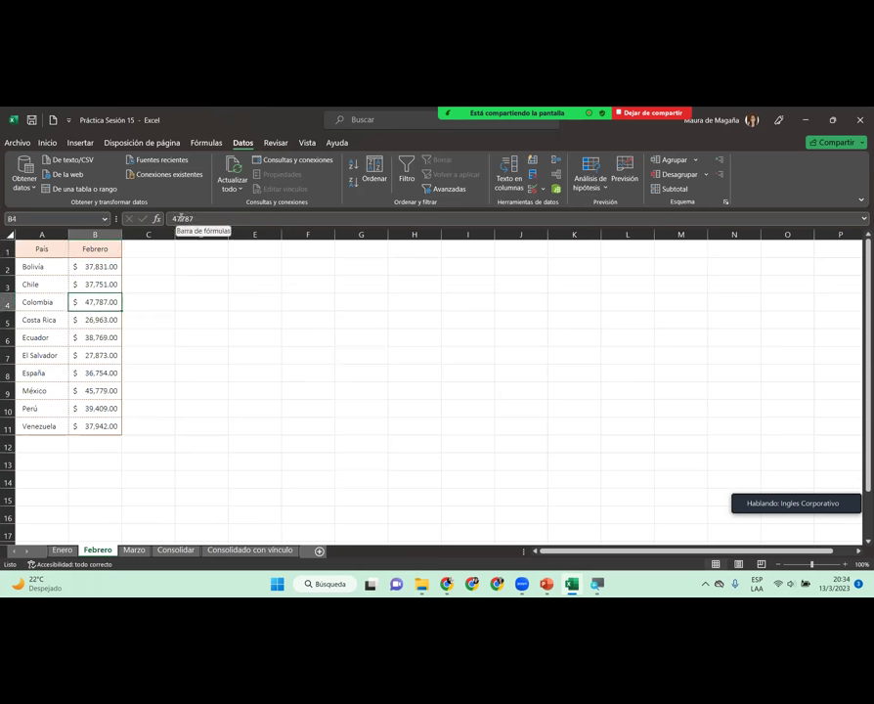
click(179, 219)
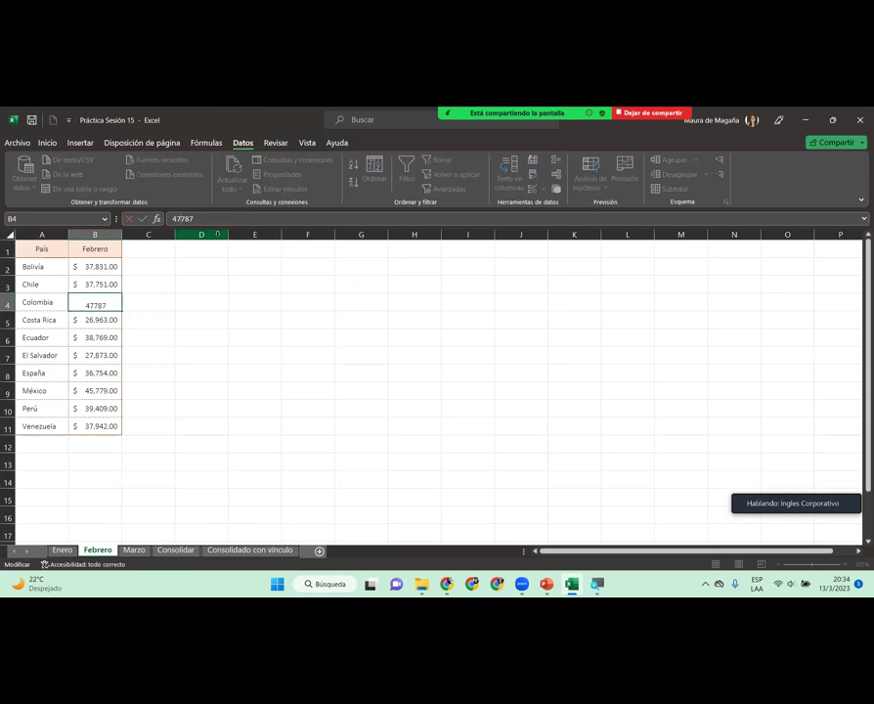
key(BackSpace)
key(BackSpace)
text(74)
key(Return)
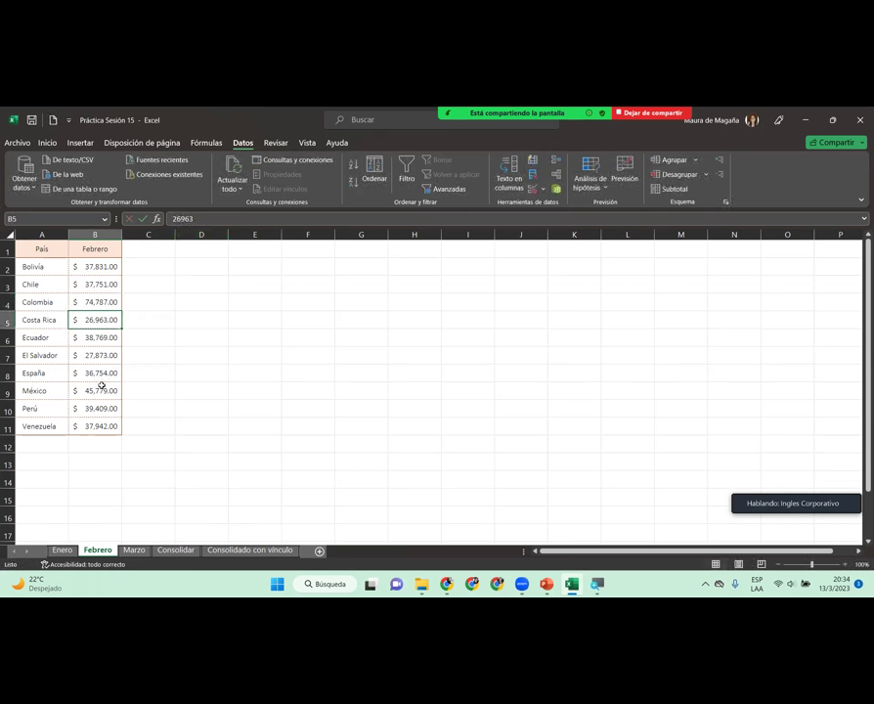
click(94, 302)
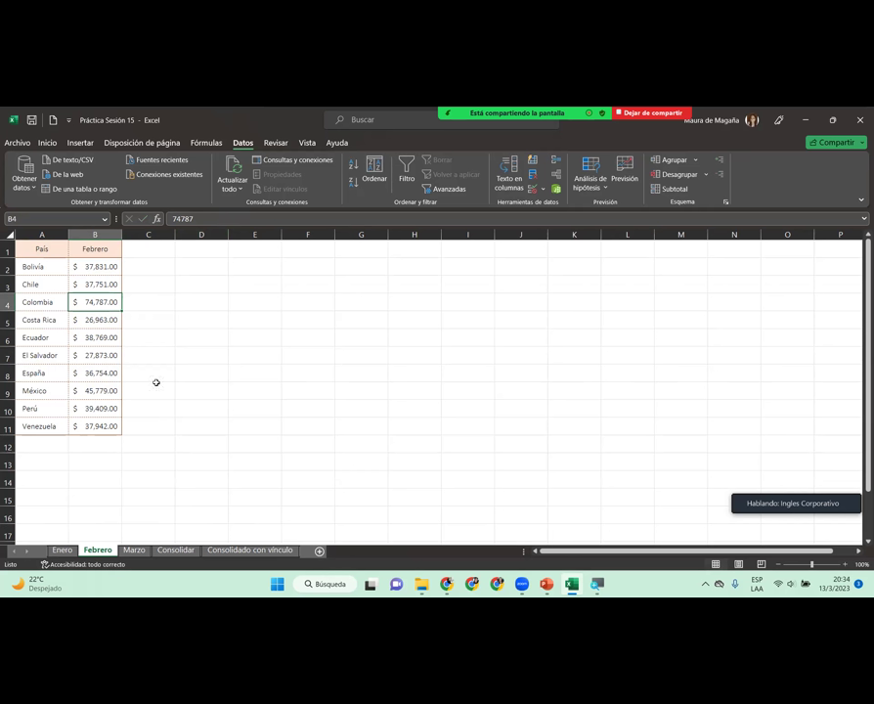
click(249, 550)
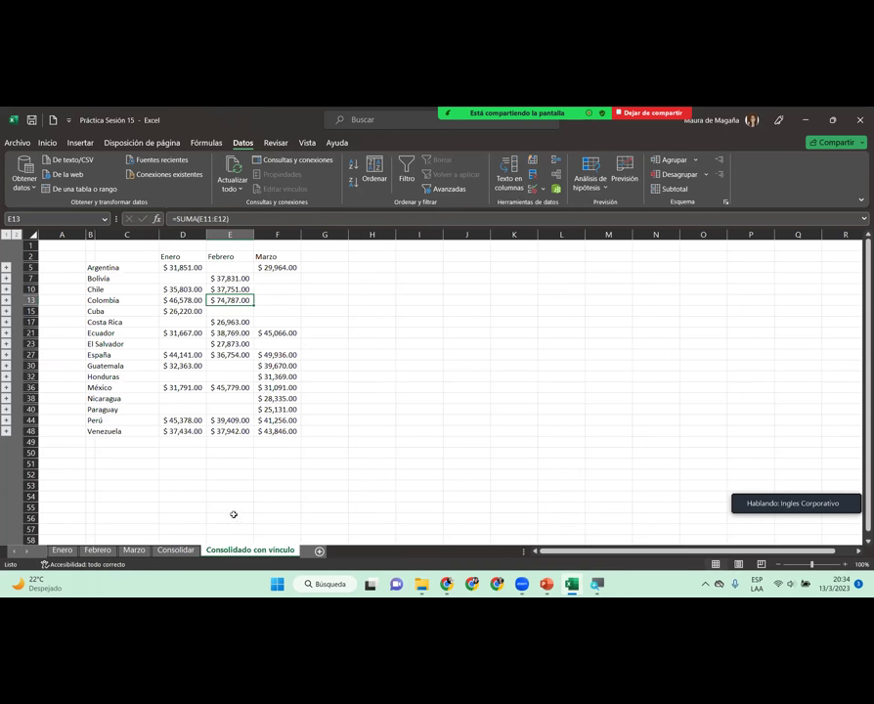
click(176, 550)
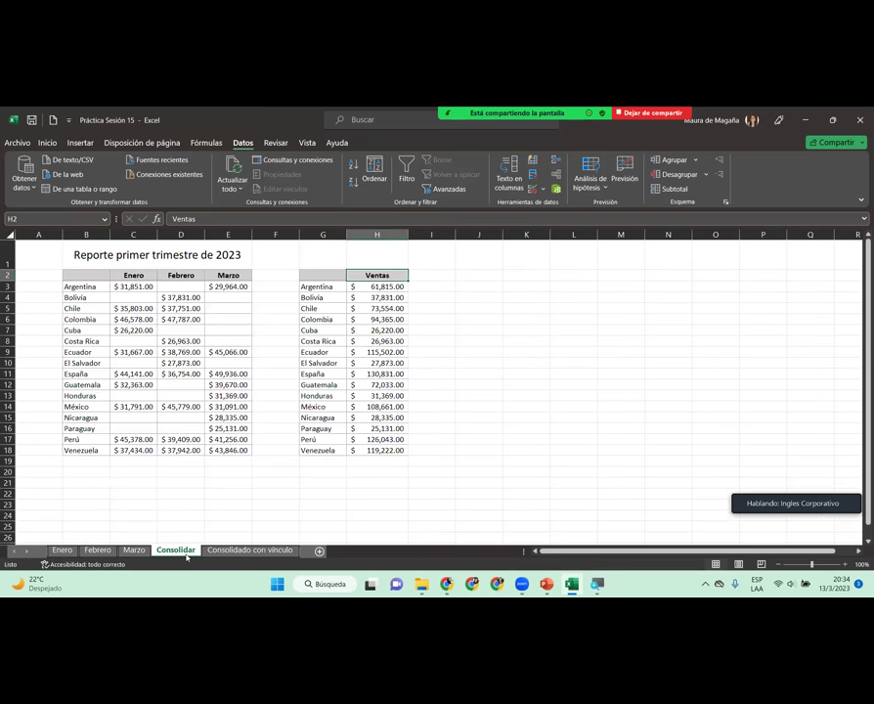
click(193, 320)
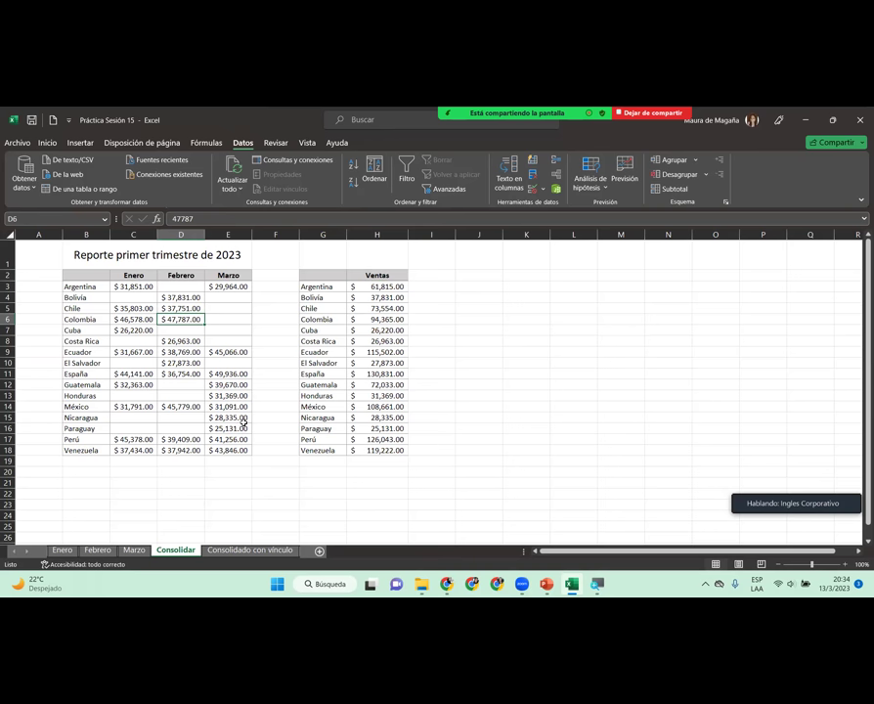
click(233, 552)
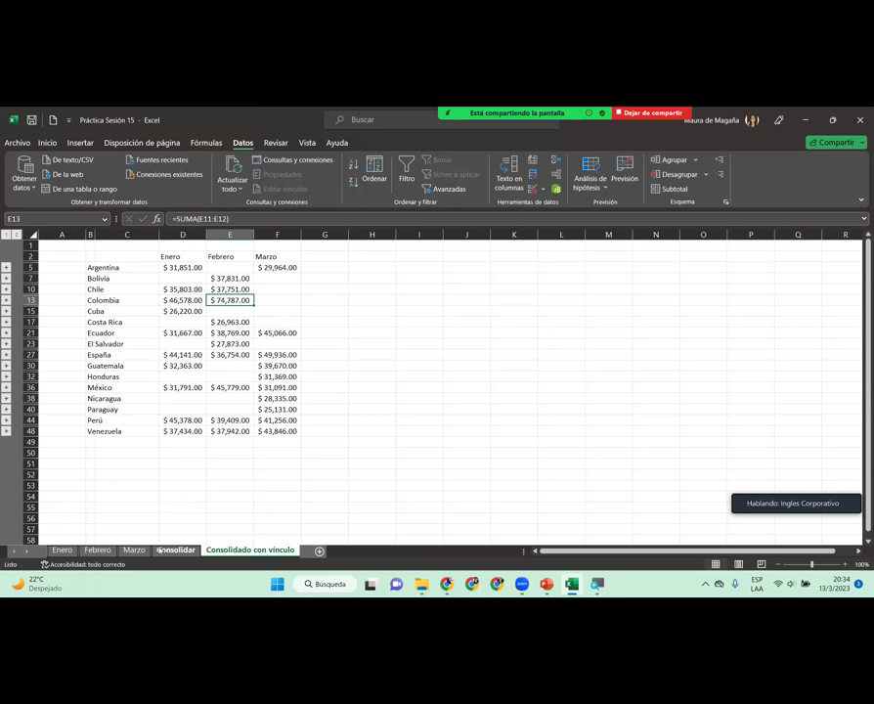
Step: Retype the sales header as Ventas on the Enero, Febrero and Marzo sheets
click(63, 551)
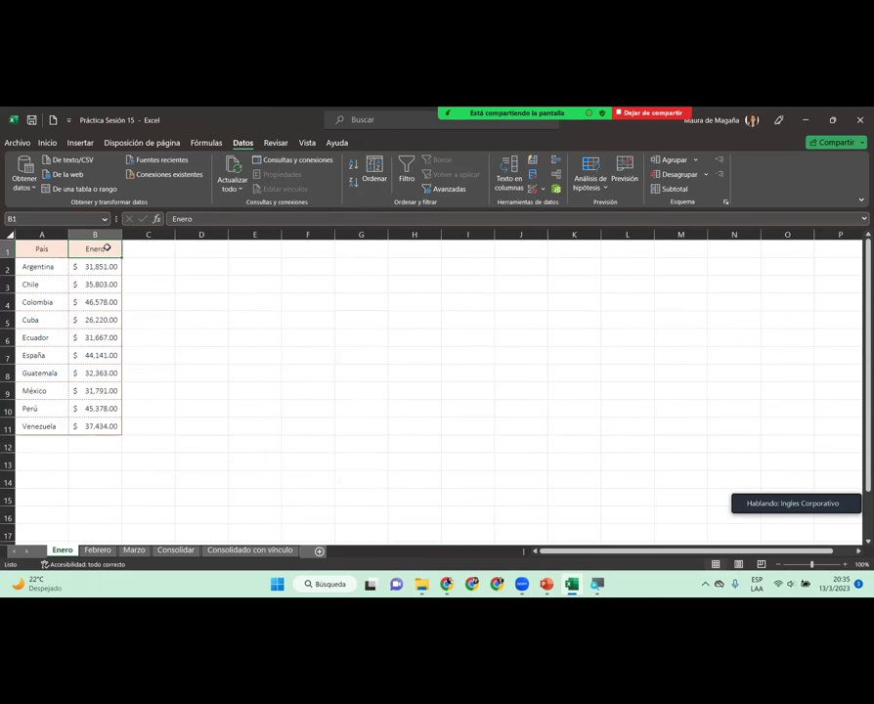
text(Ventas)
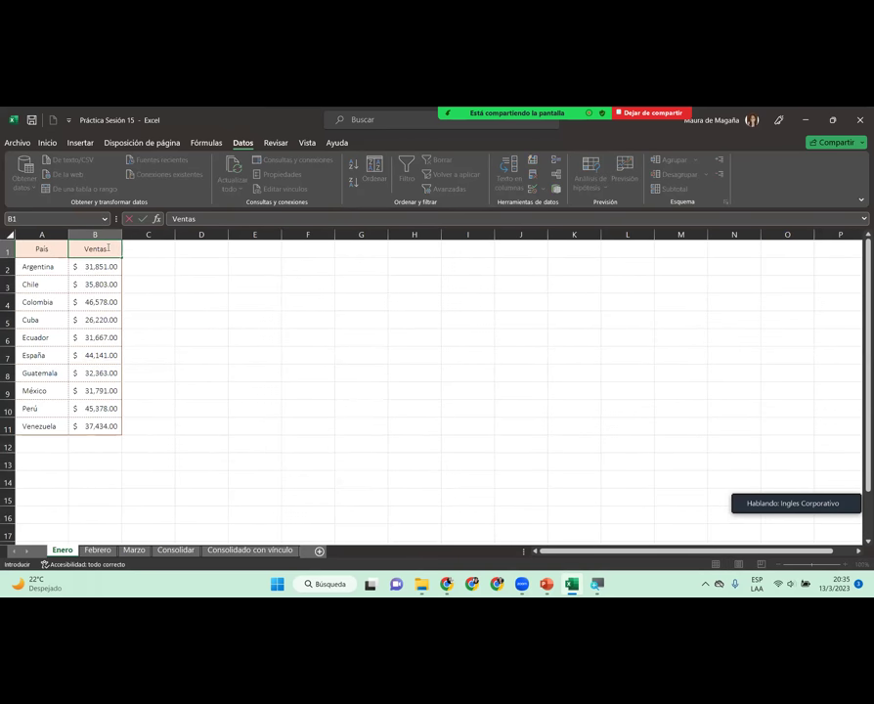
key(Return)
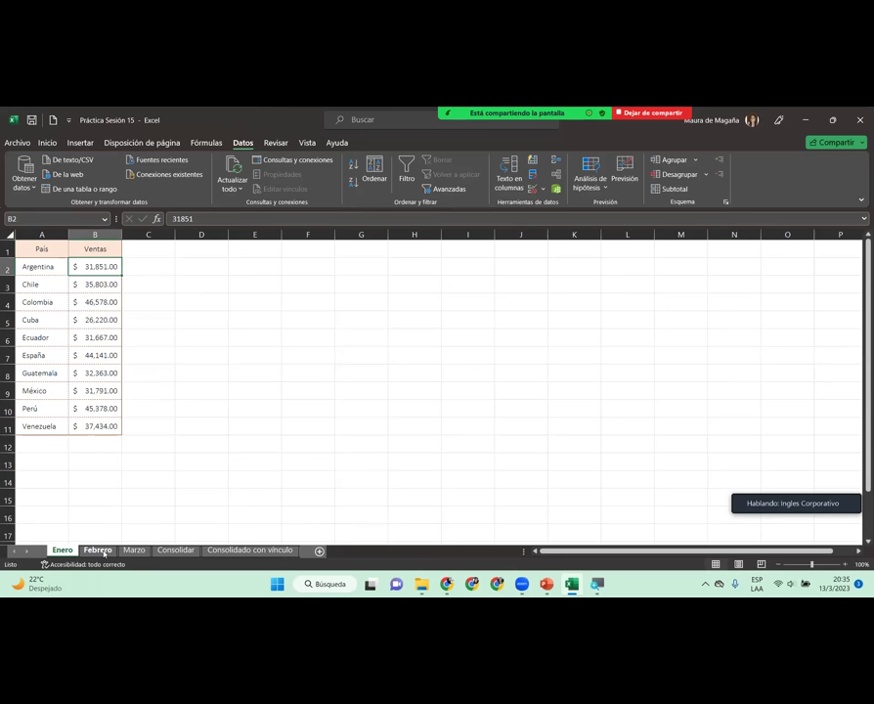
click(97, 551)
click(117, 250)
text(Ventas)
key(Return)
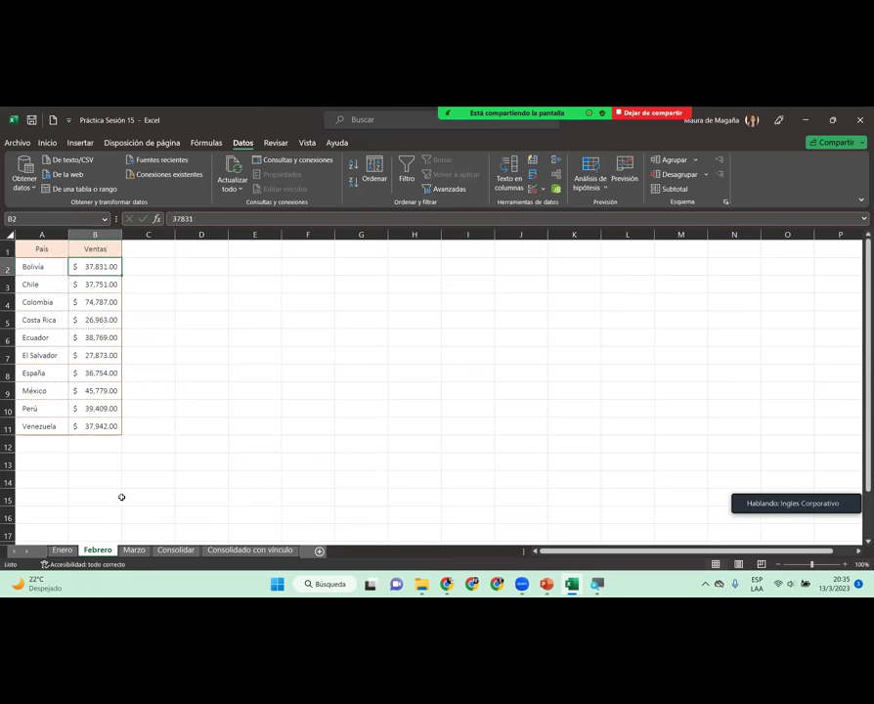
click(134, 551)
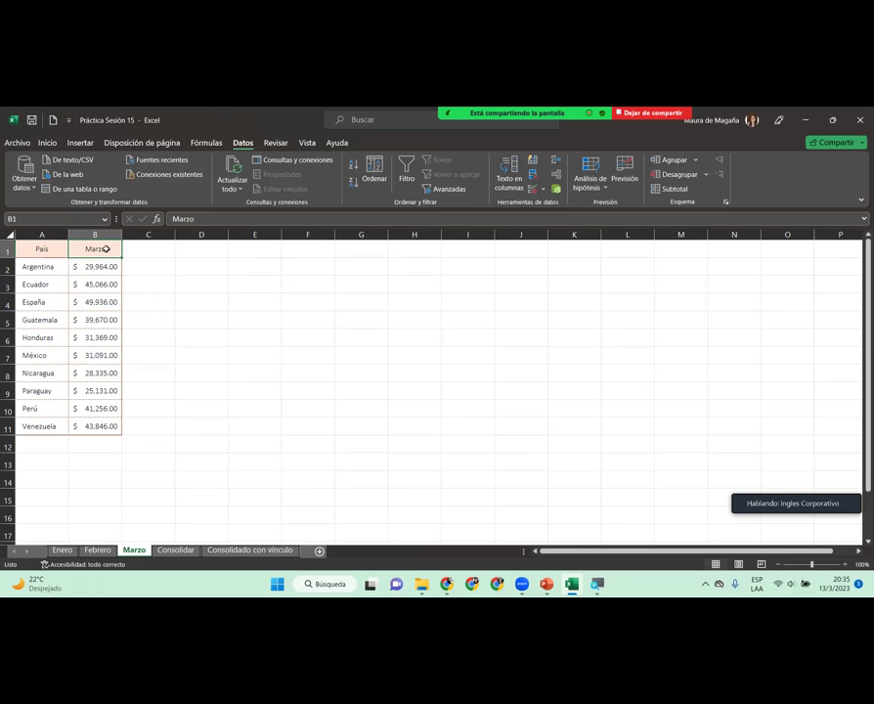
text(ventas)
key(Return)
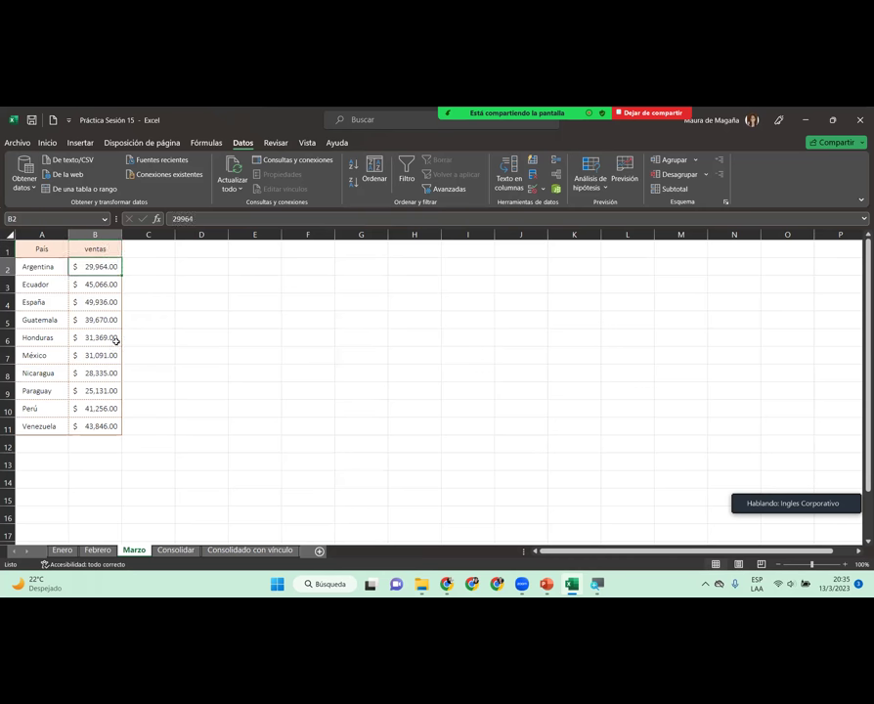
Step: On 'Consolidado con vínculo', check the Bolivia and Argentina totals and the Enero, Febrero, Marzo headers
click(255, 550)
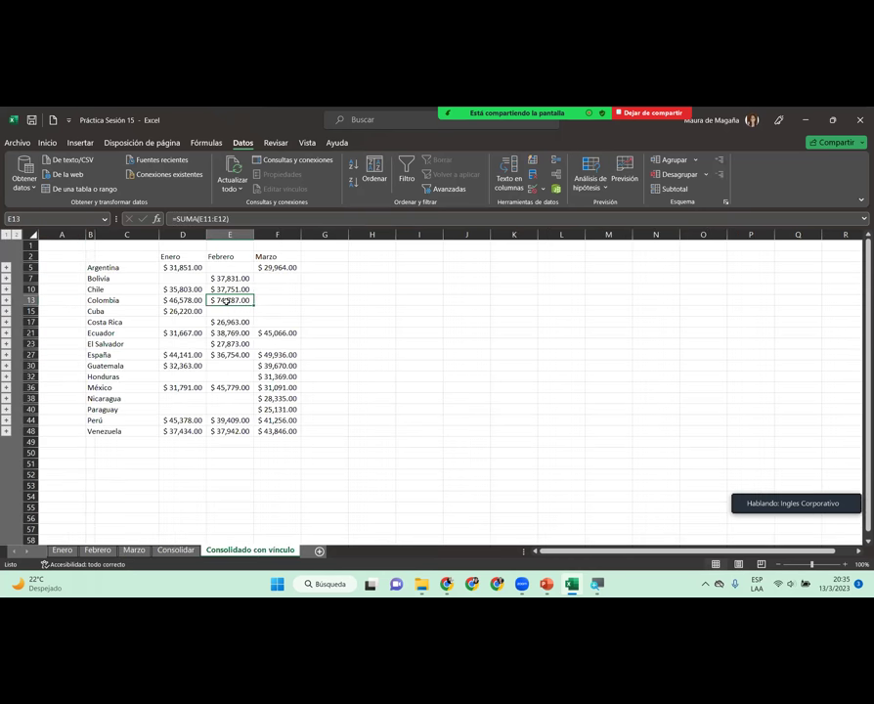
click(188, 276)
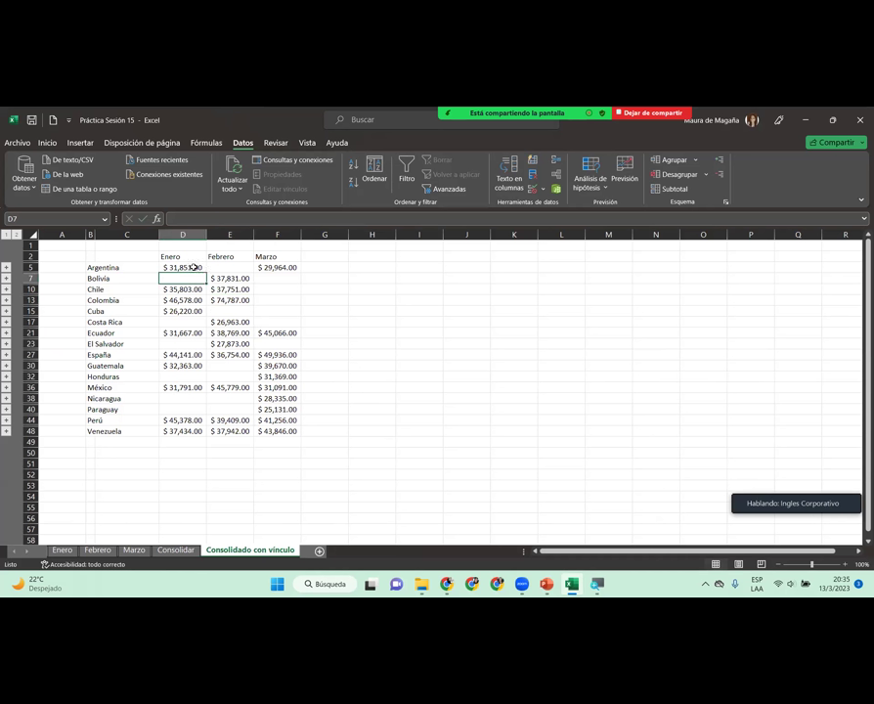
click(195, 267)
click(242, 267)
click(262, 267)
click(266, 256)
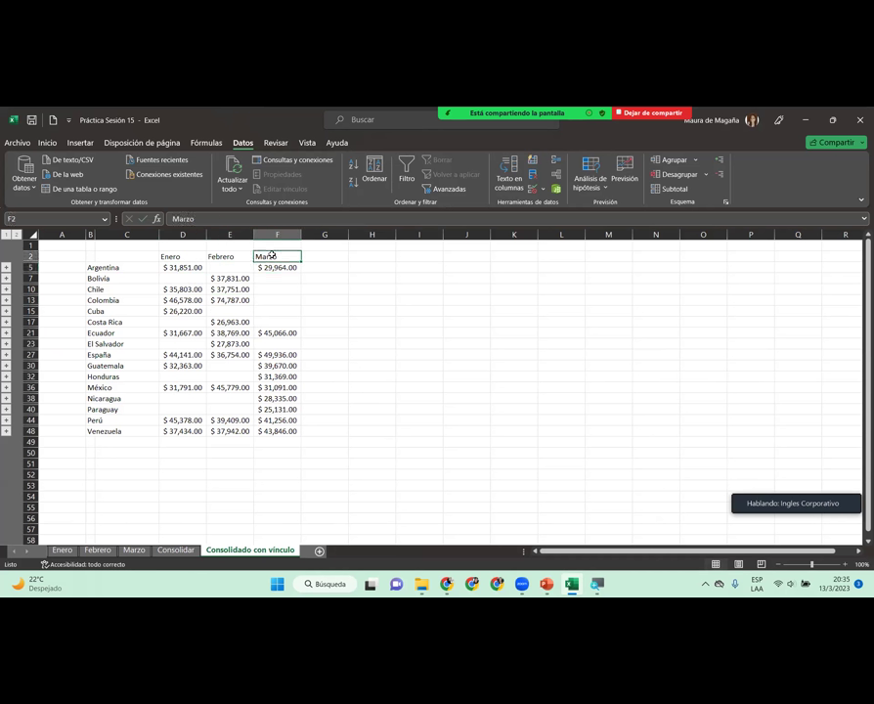
click(235, 256)
click(192, 255)
key(Down)
key(Down)
key(Down)
key(Down)
key(Down)
key(Down)
key(Down)
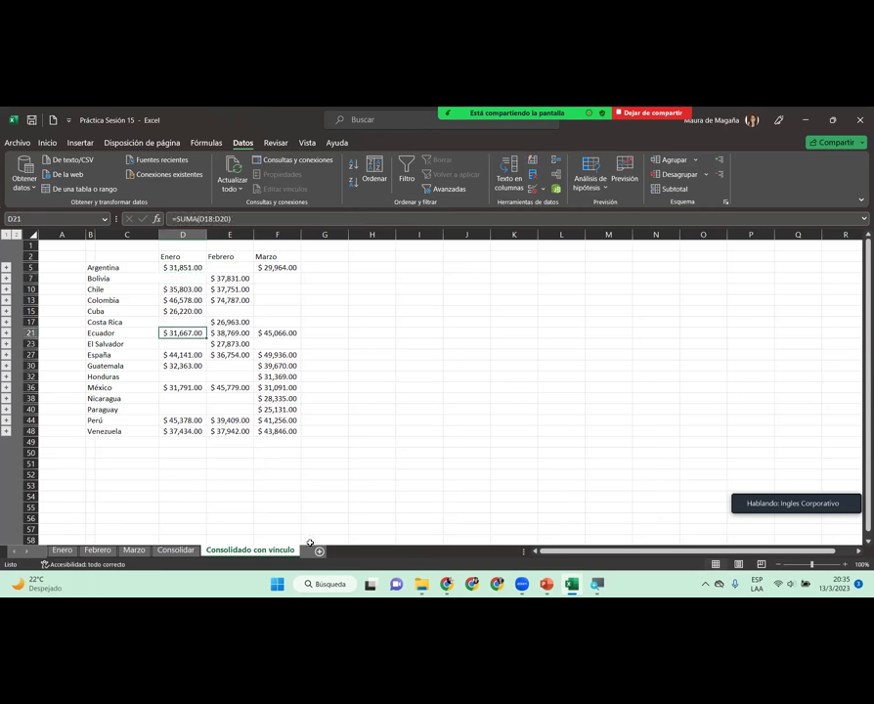
Step: Add Hoja2 and, from B2, add Enero!$A$1:$B$11 as the first consolidation reference
click(316, 551)
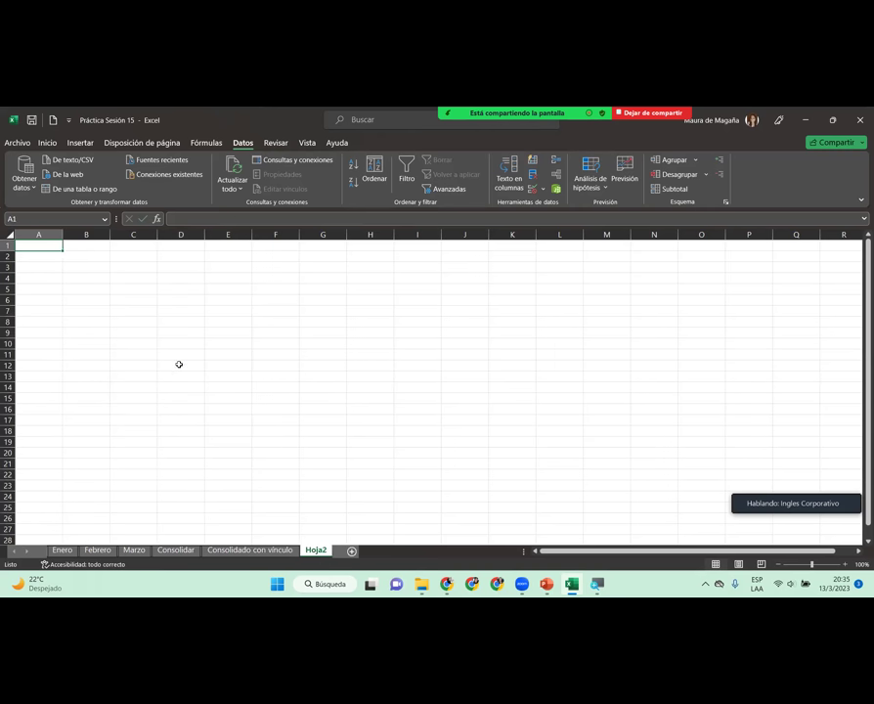
click(78, 257)
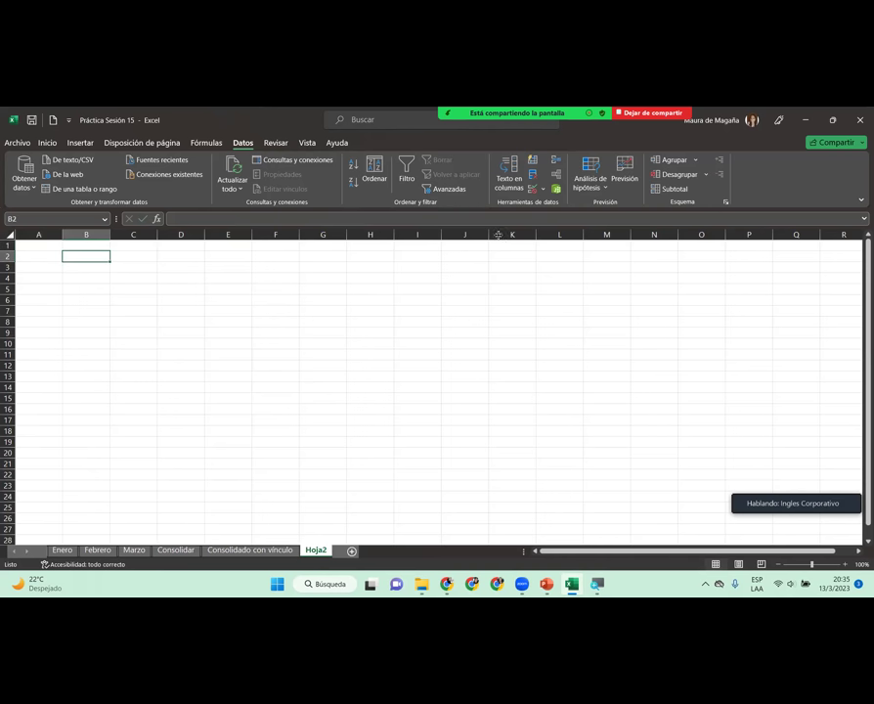
click(554, 161)
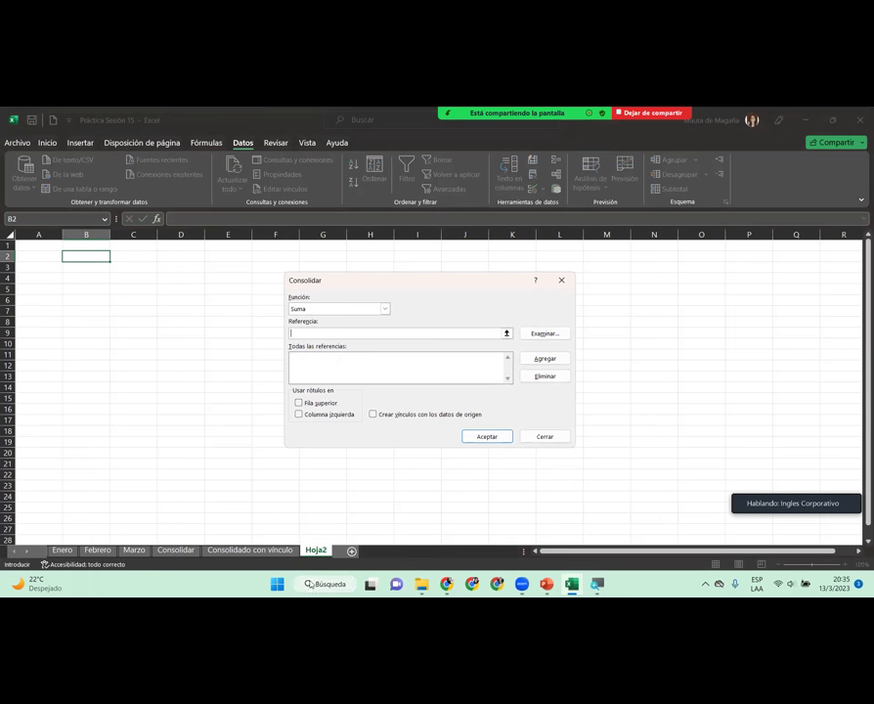
click(61, 551)
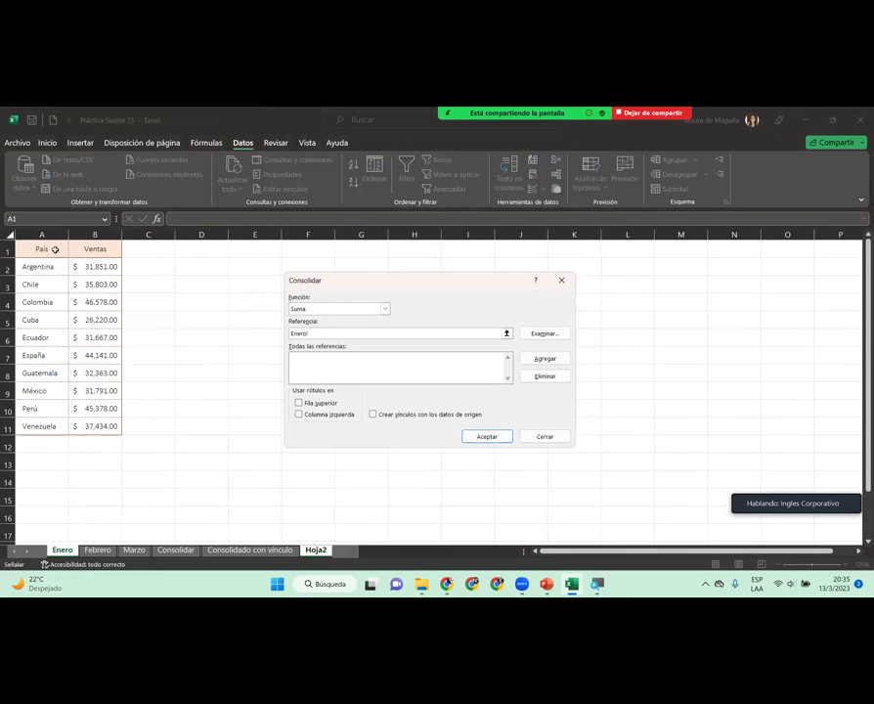
drag(42, 250, 109, 424)
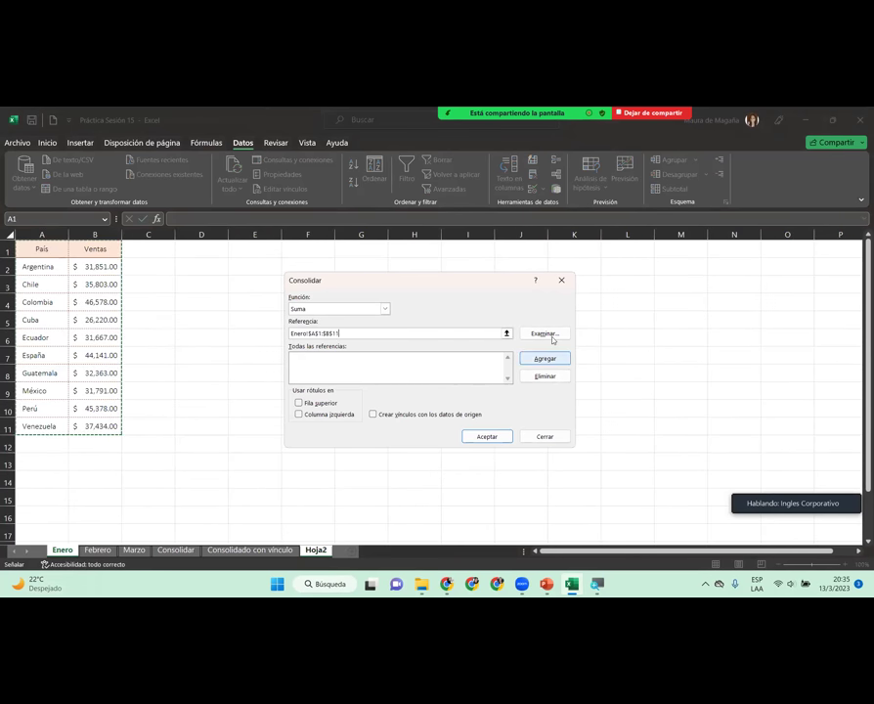
click(545, 358)
Step: Add the Febrero and Marzo ranges, tick Fila superior, Columna izquierda and Crear vínculos, and consolidate
click(98, 551)
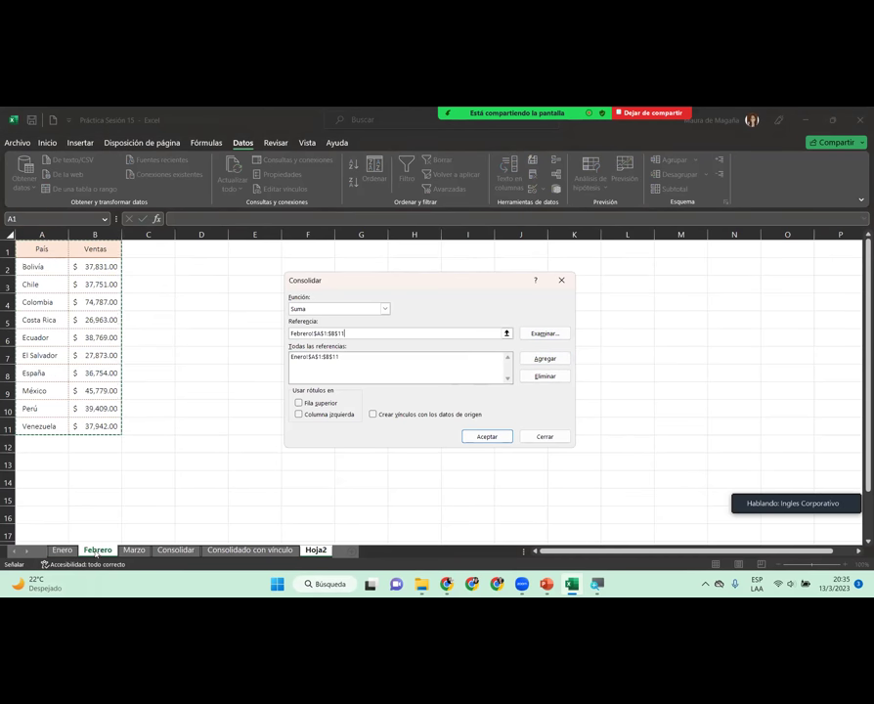
click(537, 360)
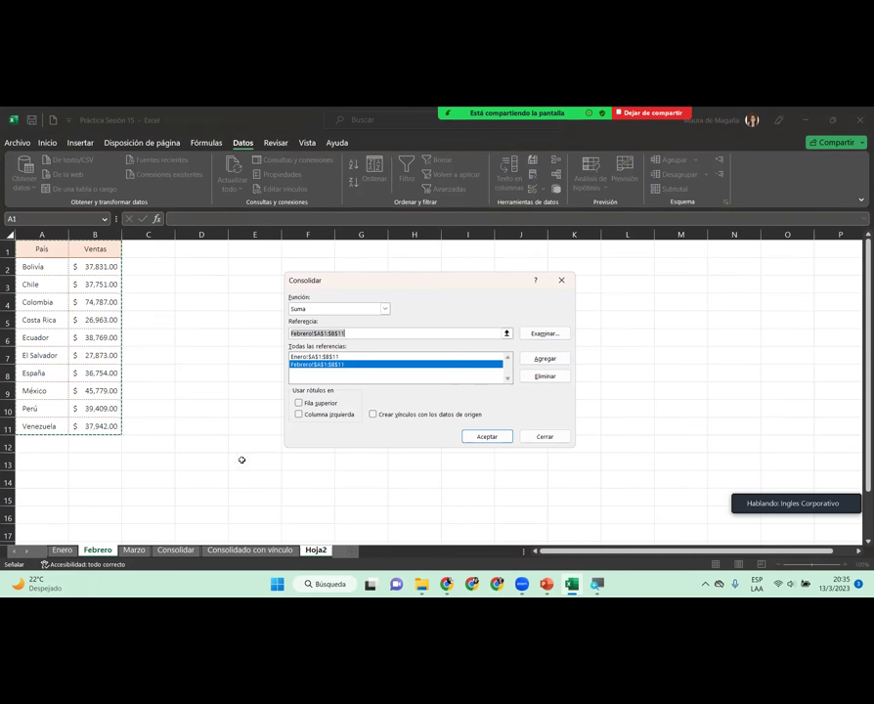
click(142, 551)
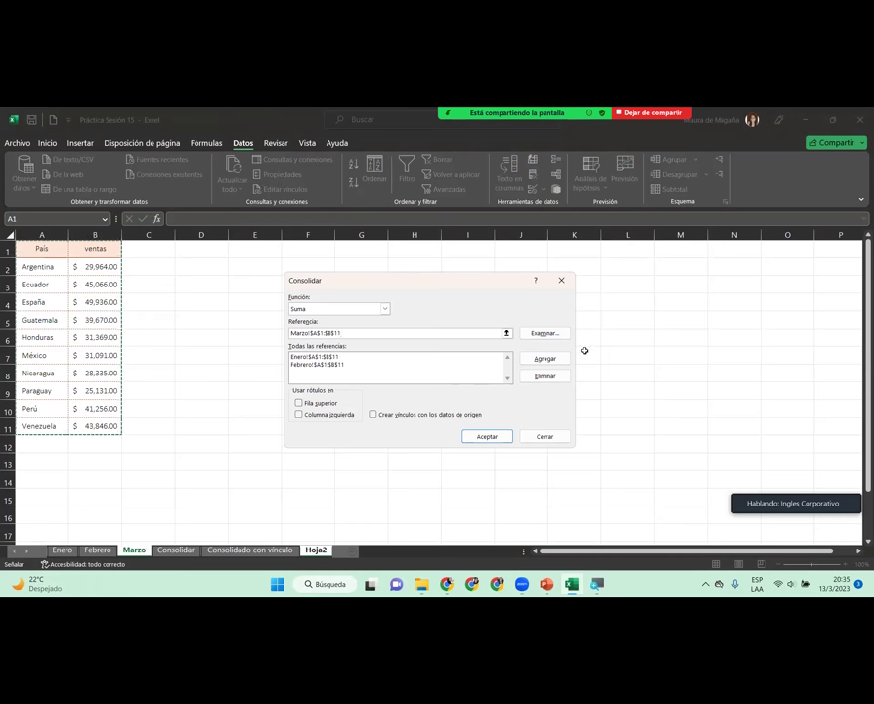
click(545, 359)
click(318, 404)
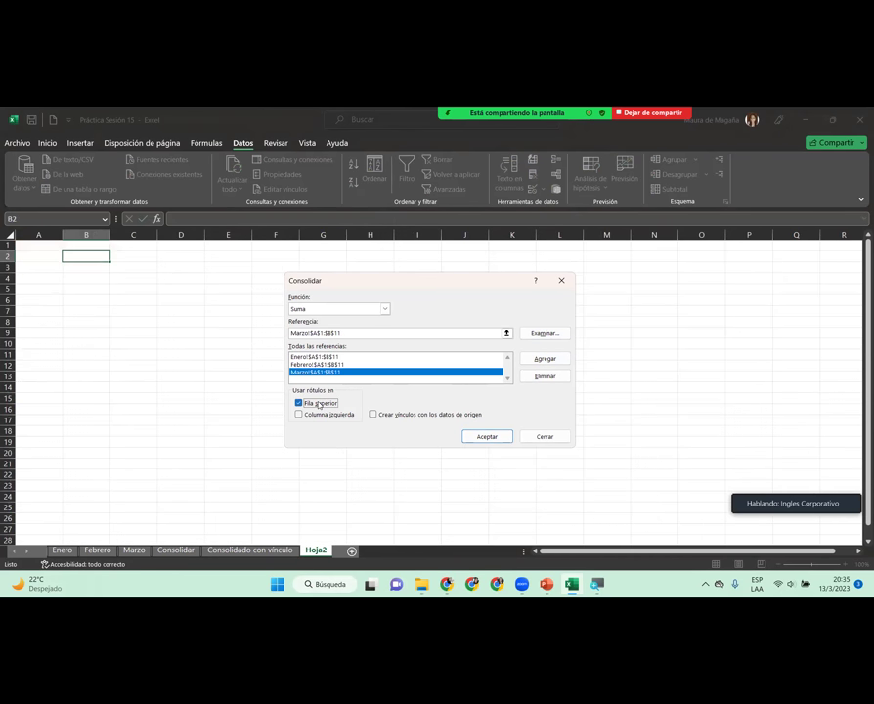
click(318, 415)
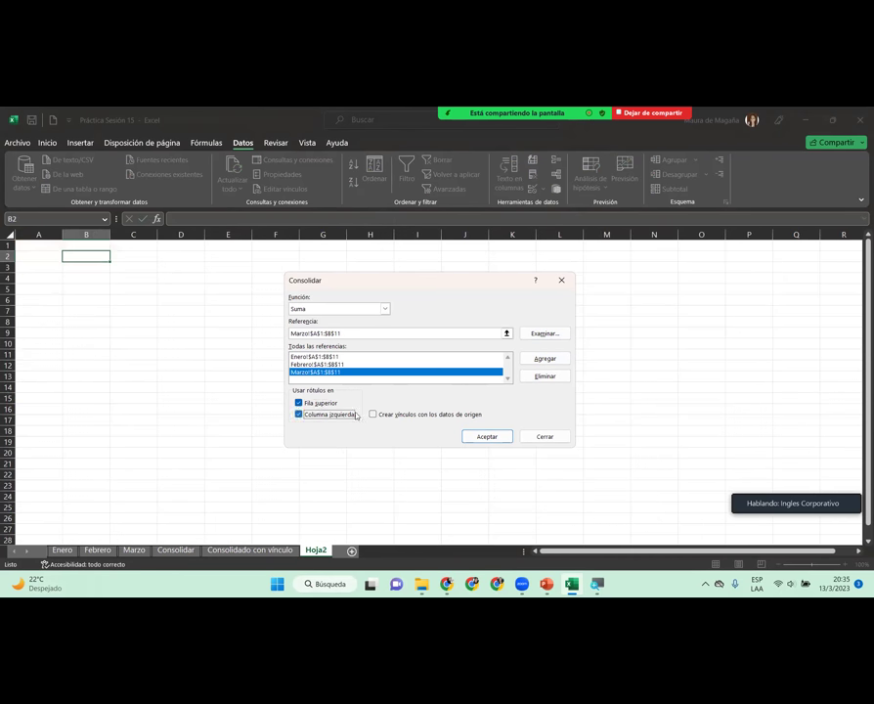
click(374, 414)
click(487, 436)
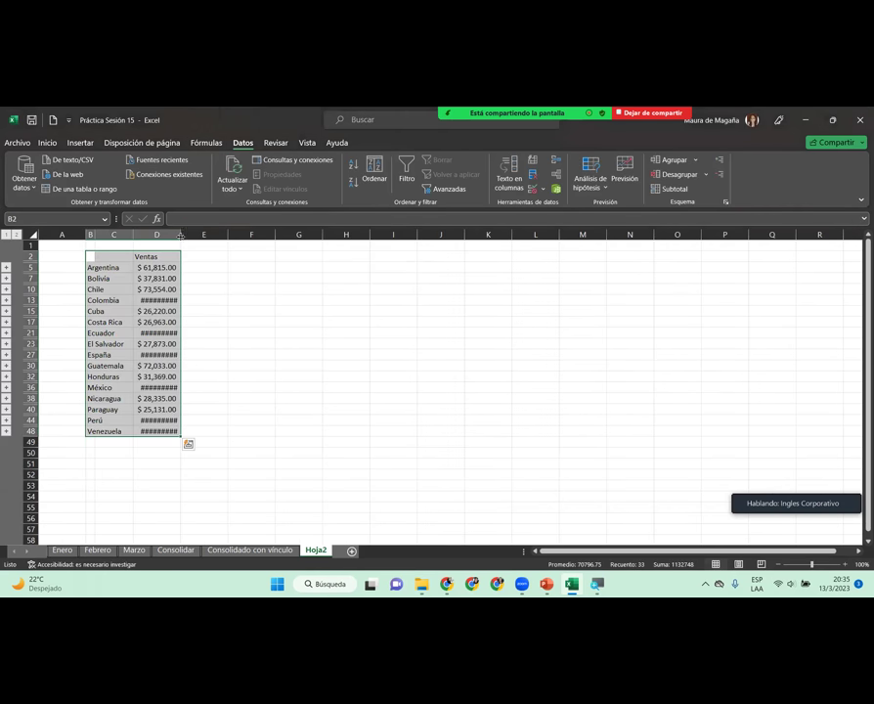
Step: Check Bolivia's total formula and autofit column C while expanding Argentina's and Bolivia's groups
click(172, 278)
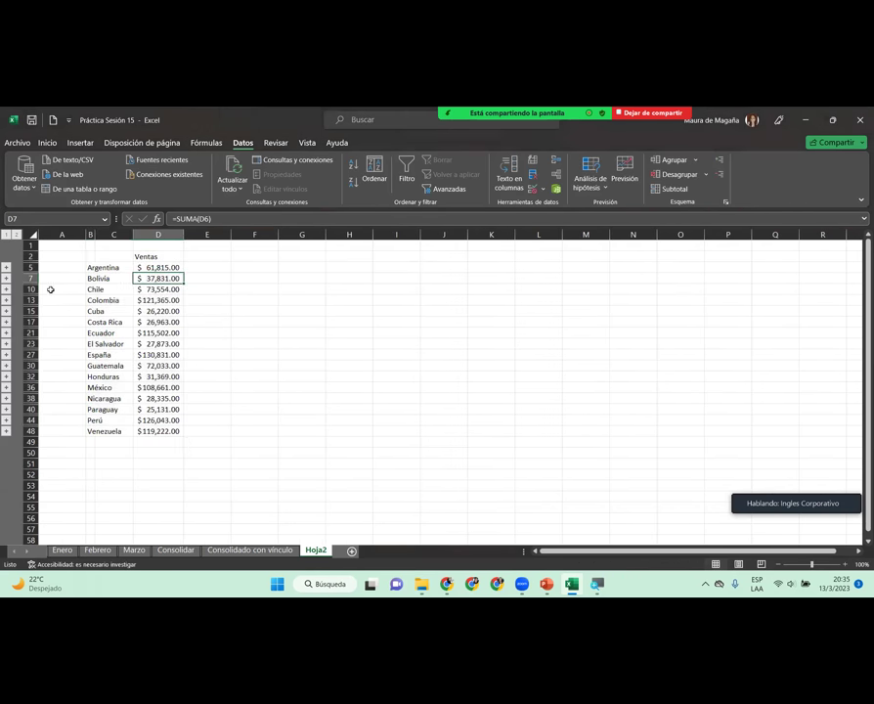
click(6, 268)
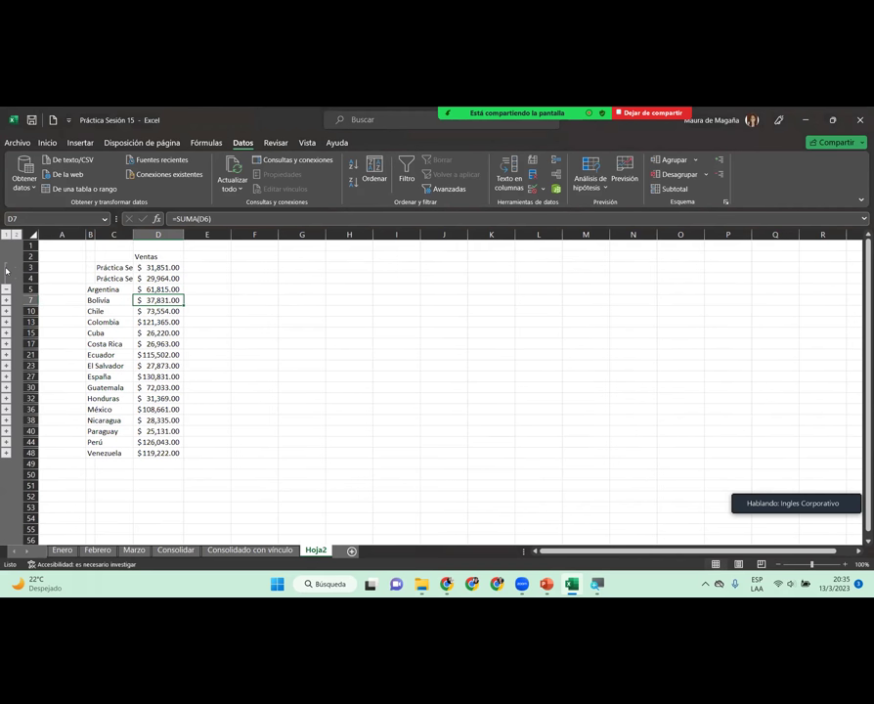
double_click(132, 234)
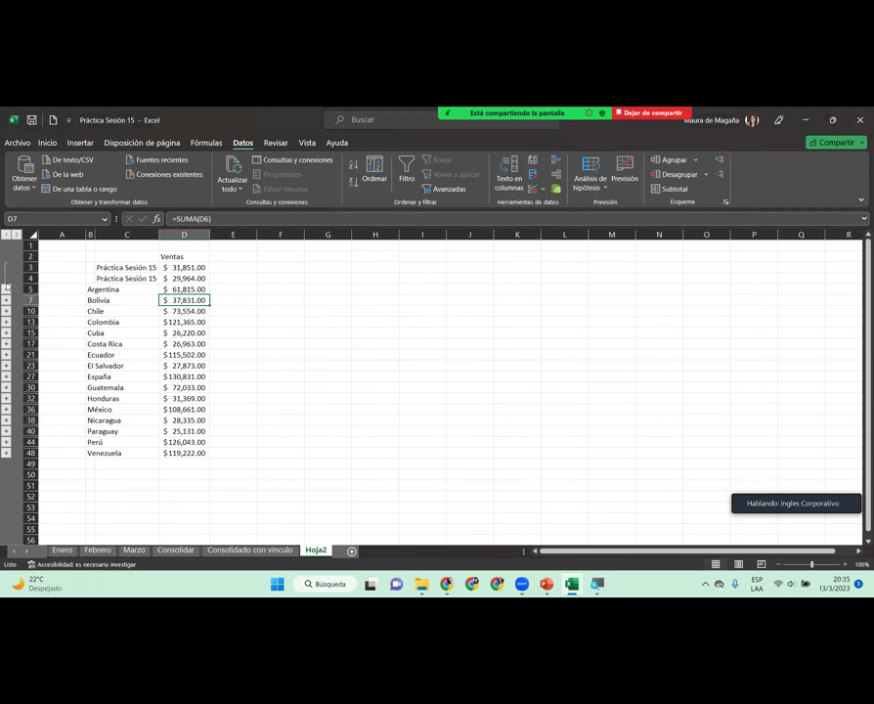
click(6, 289)
click(6, 278)
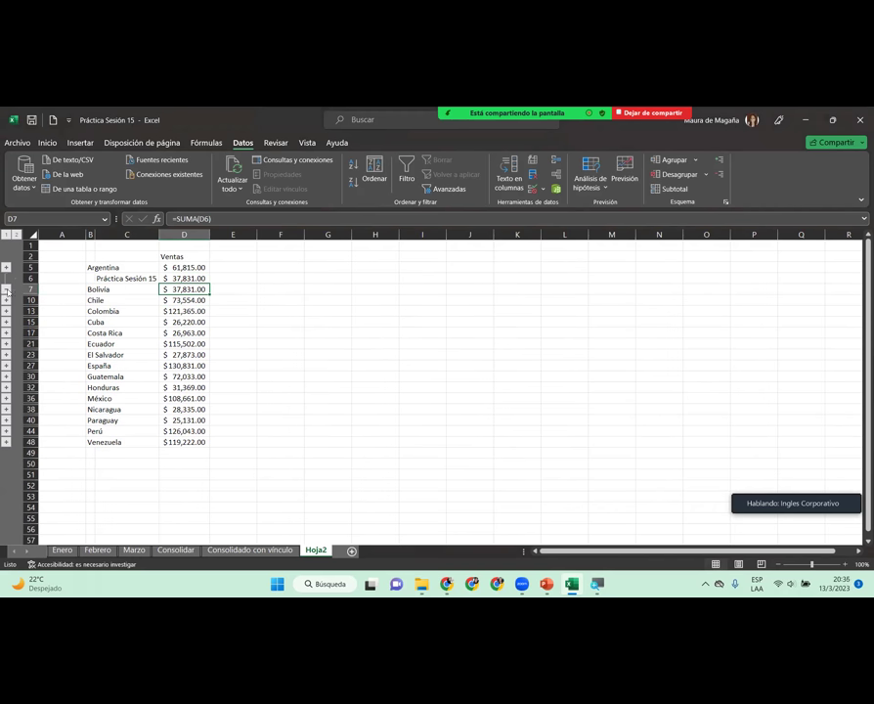
click(6, 289)
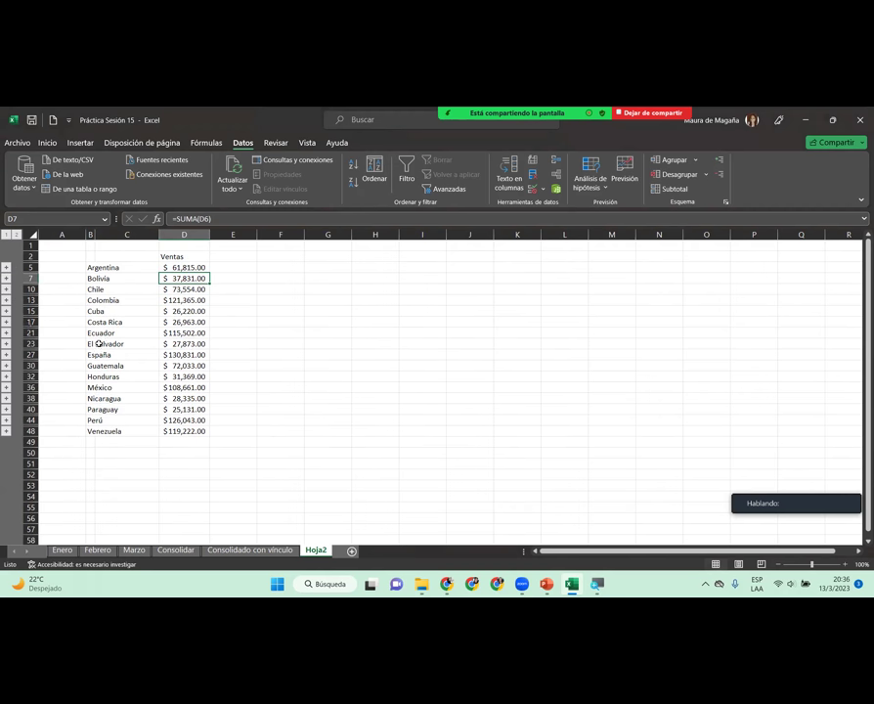
Step: Inspect Ecuador's three detail values and Costa Rica's formula, then compare with 'Consolidado con vínculo'
click(6, 333)
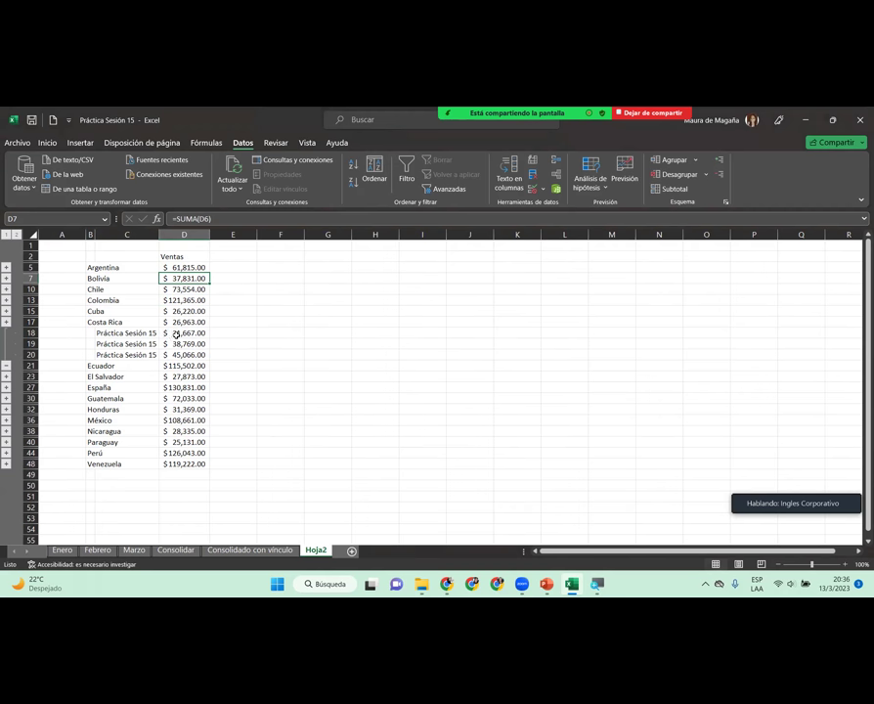
key(Down)
key(Down)
key(Down)
key(Down)
key(Down)
key(shift+Down)
key(shift+Down)
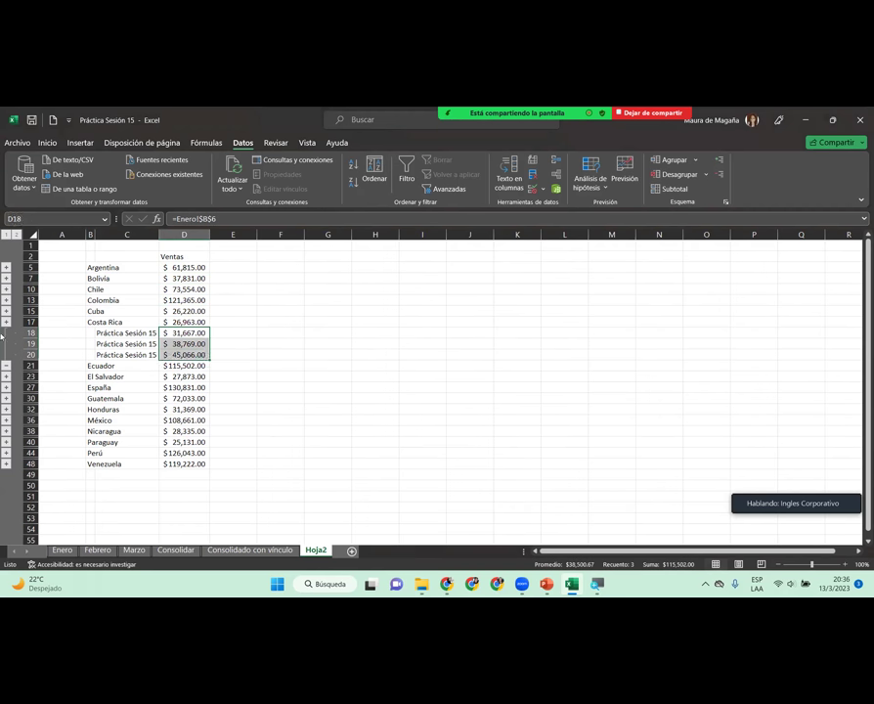
click(5, 365)
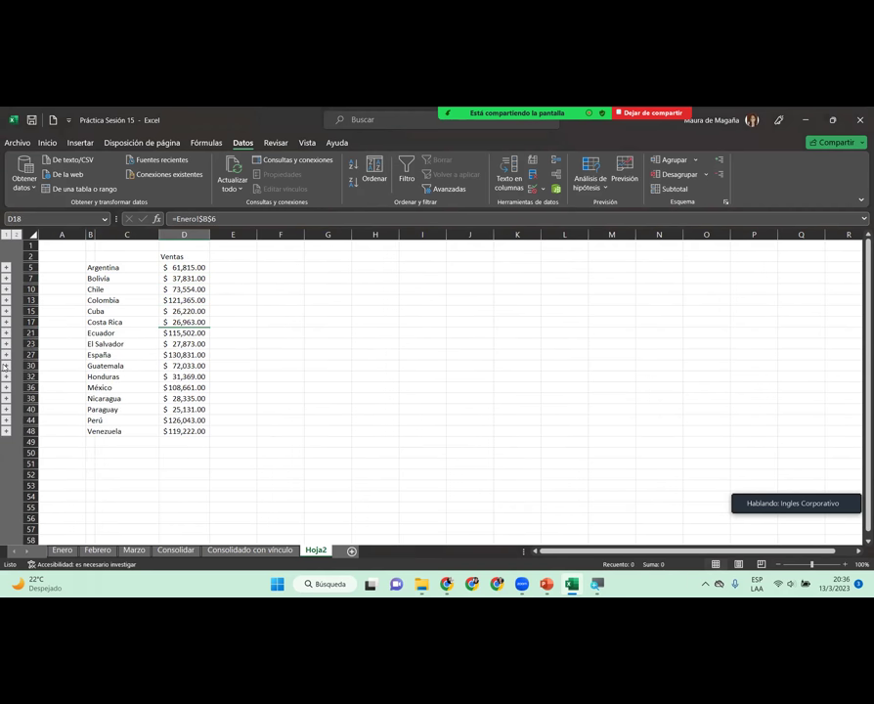
click(203, 323)
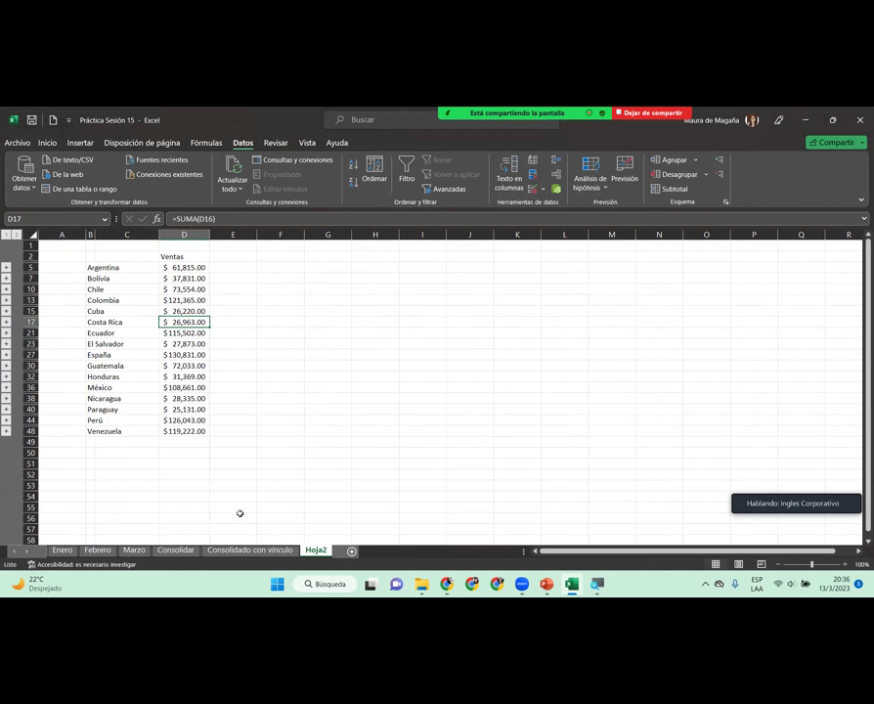
click(248, 551)
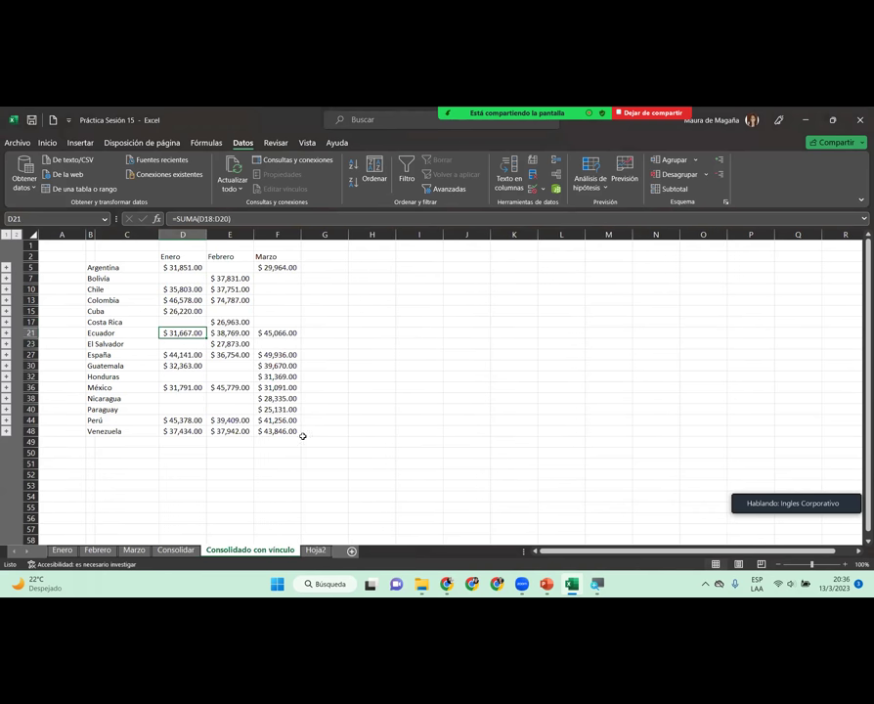
click(315, 550)
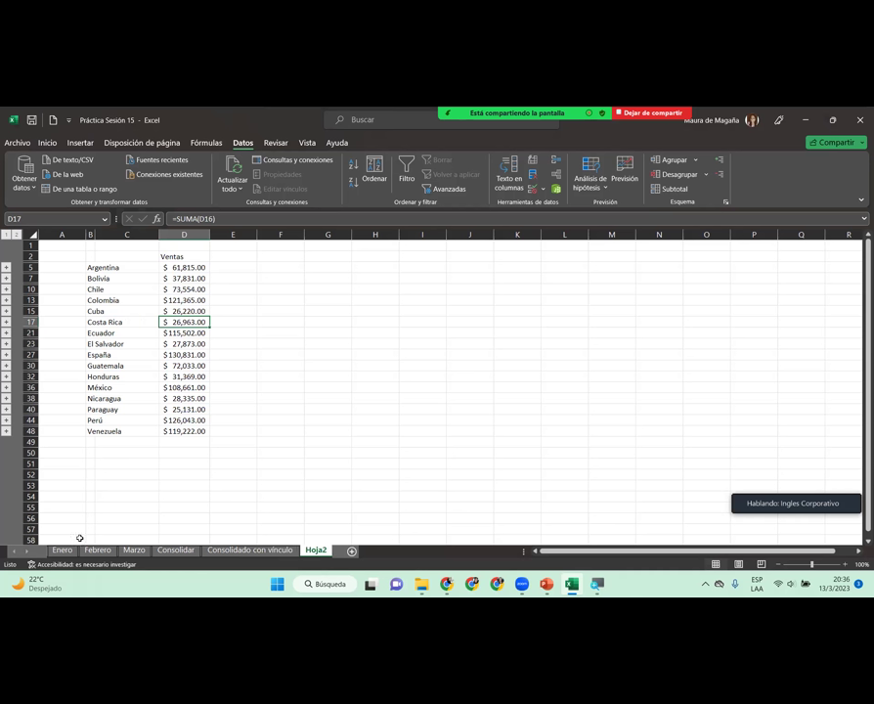
Step: Correct Colombia's February sales on the Febrero sheet back to 47787
click(98, 551)
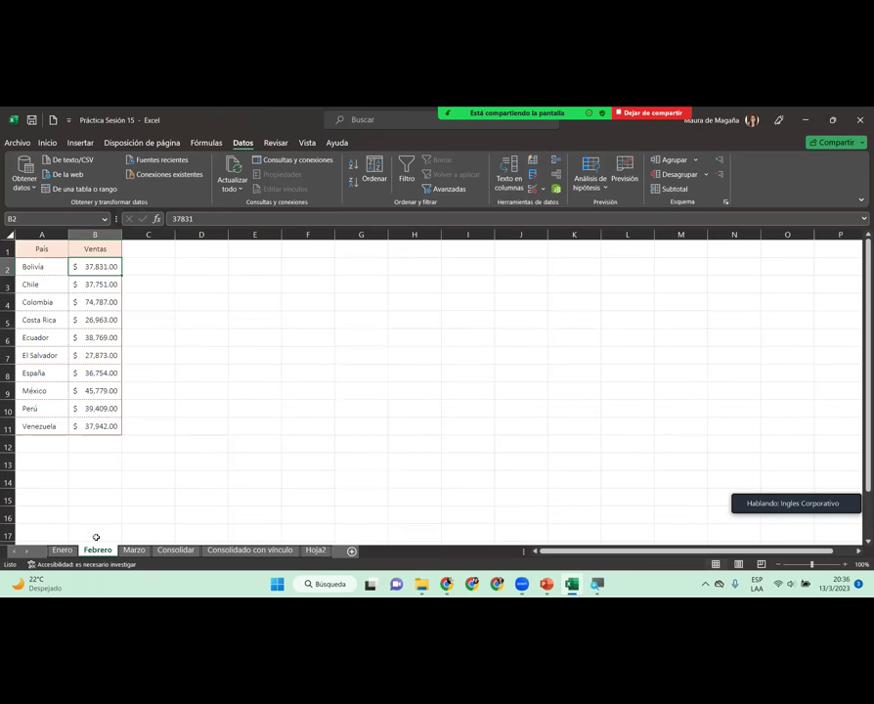
double_click(90, 302)
key(BackSpace)
text(7)
key(Return)
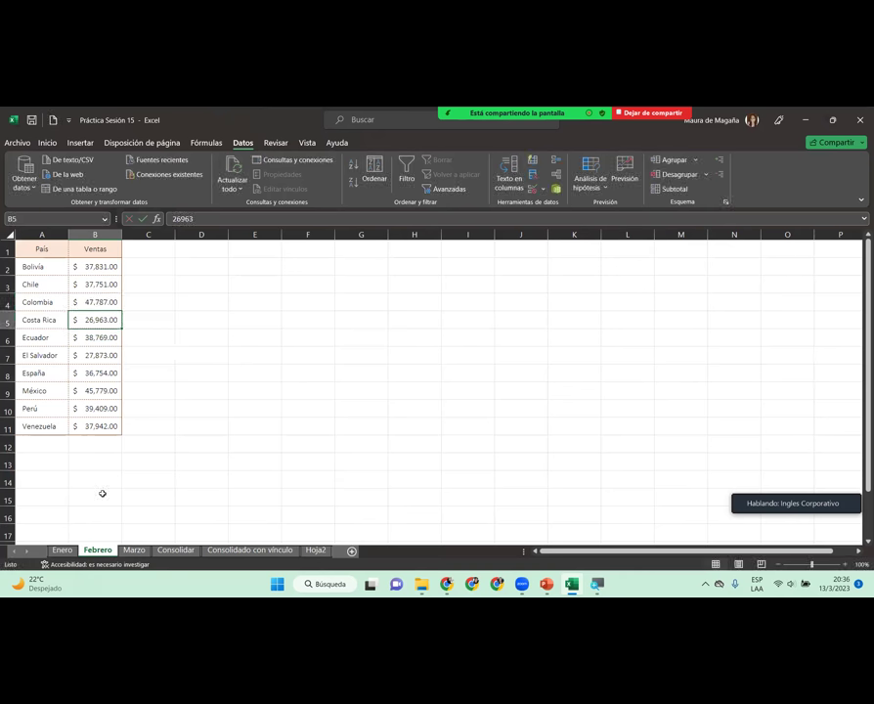
Step: Verify the update on 'Consolidado con vínculo' and Colombia's Hoja2 total of 94,365
click(272, 552)
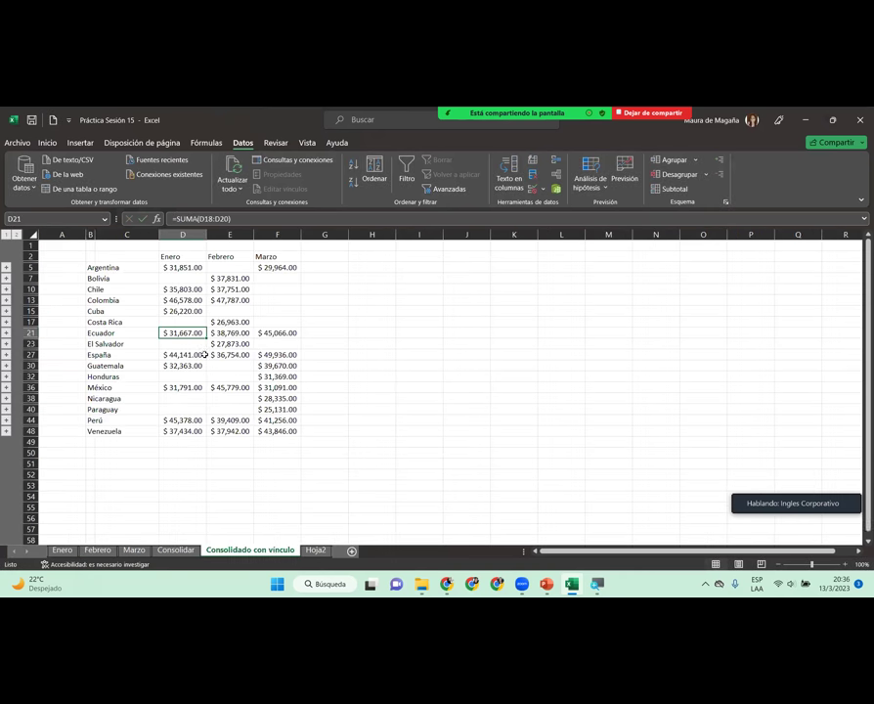
click(248, 300)
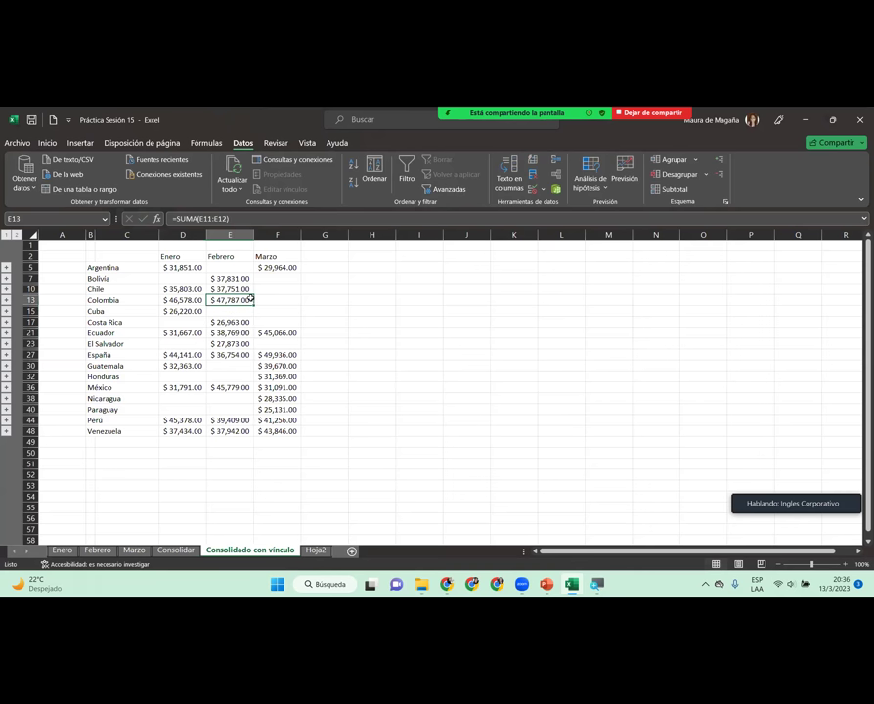
click(316, 550)
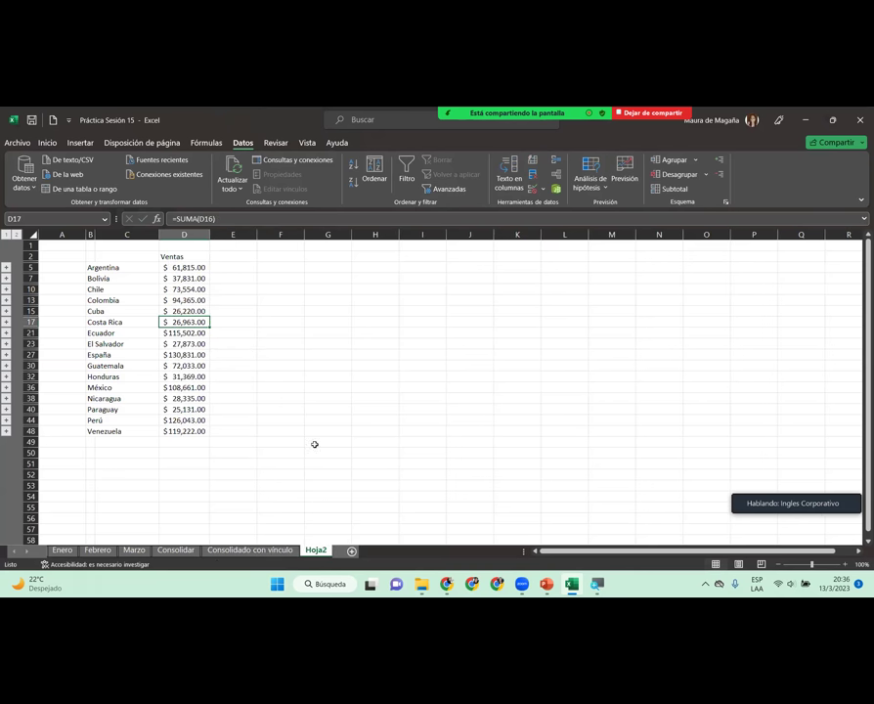
click(188, 300)
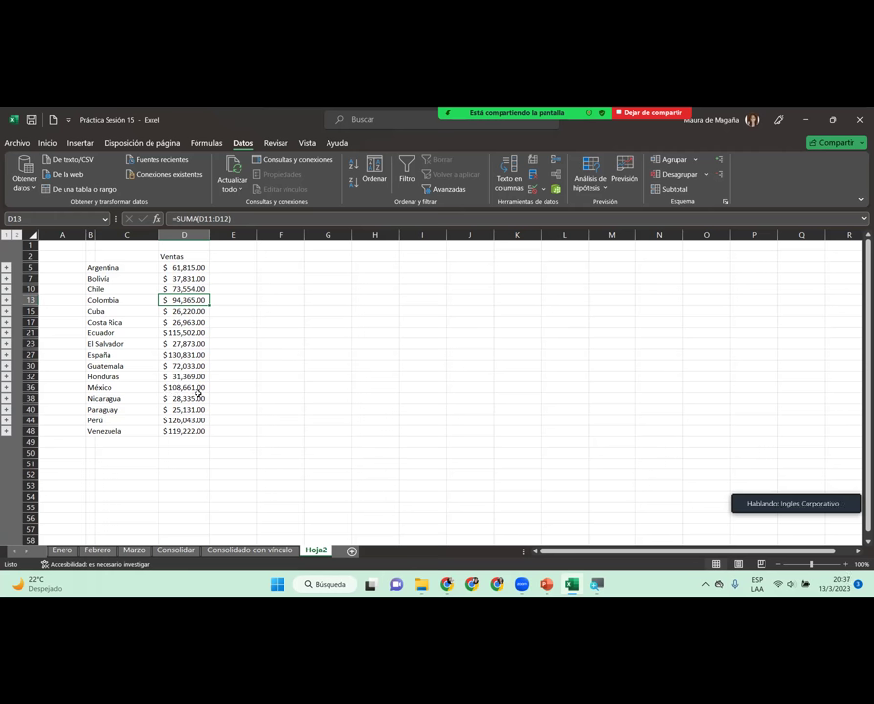
click(99, 257)
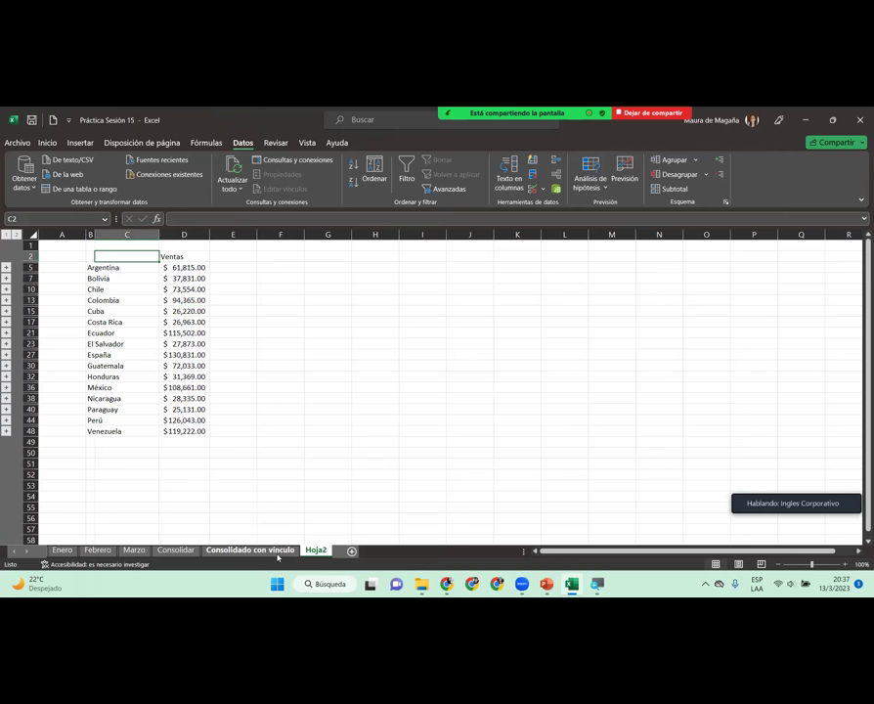
Step: Review the Consolidar, Marzo, Febrero and Enero sheets, then save the workbook from Consolidar
click(209, 550)
click(176, 551)
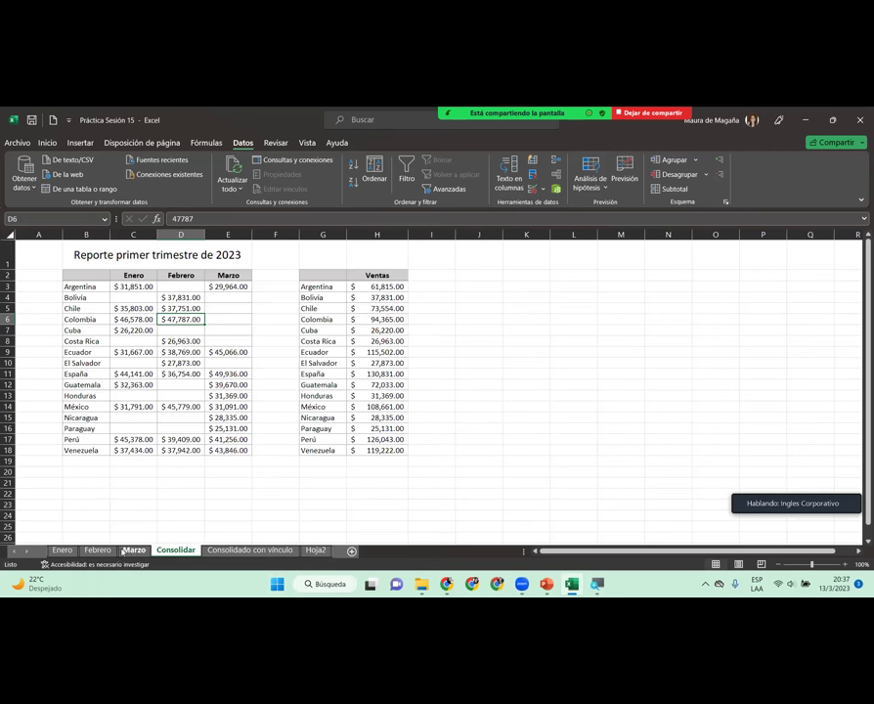
click(127, 550)
click(98, 551)
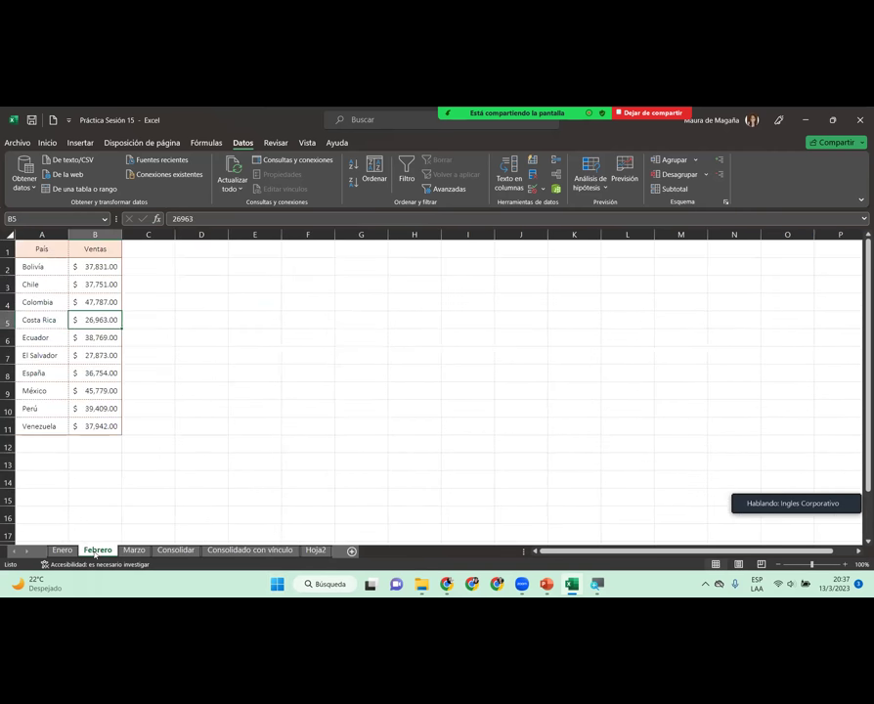
click(68, 550)
click(176, 551)
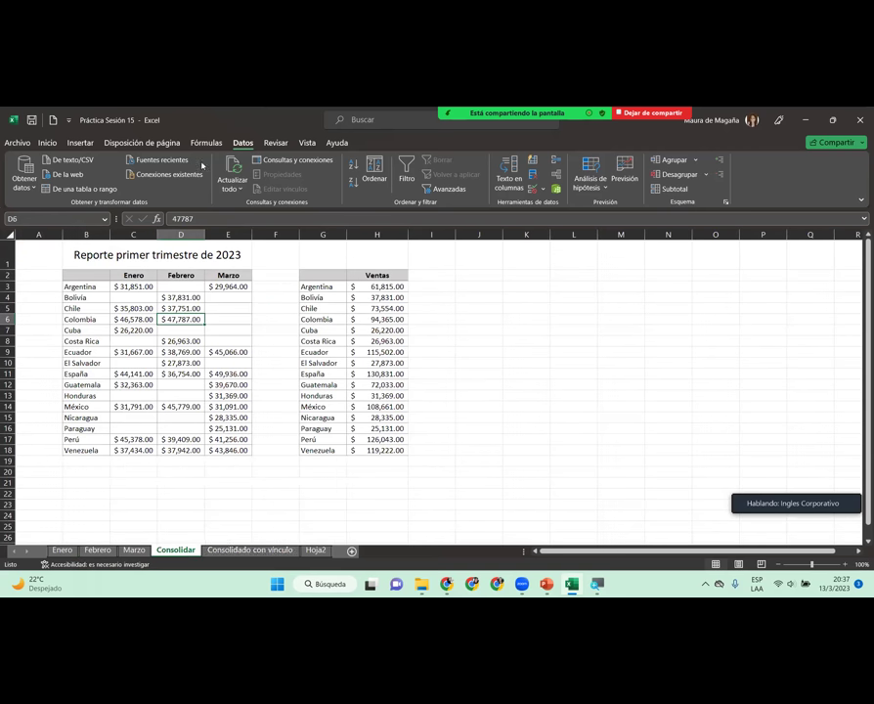
click(31, 122)
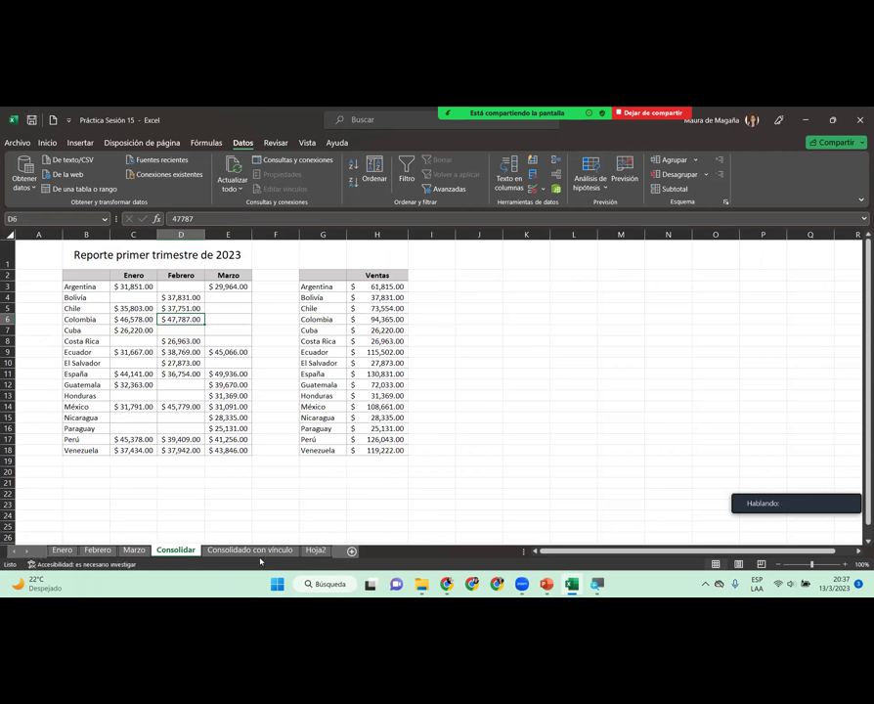
Step: Close the workbook and open Práctica2 Sesión 15 from the Sesión 15 folder in a maximized window
click(861, 119)
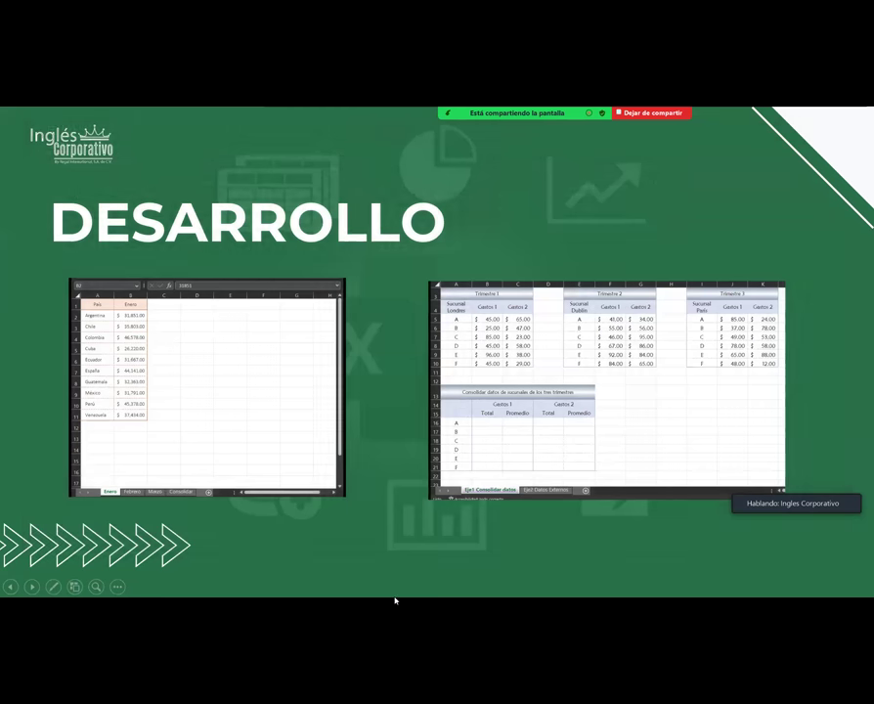
key(super)
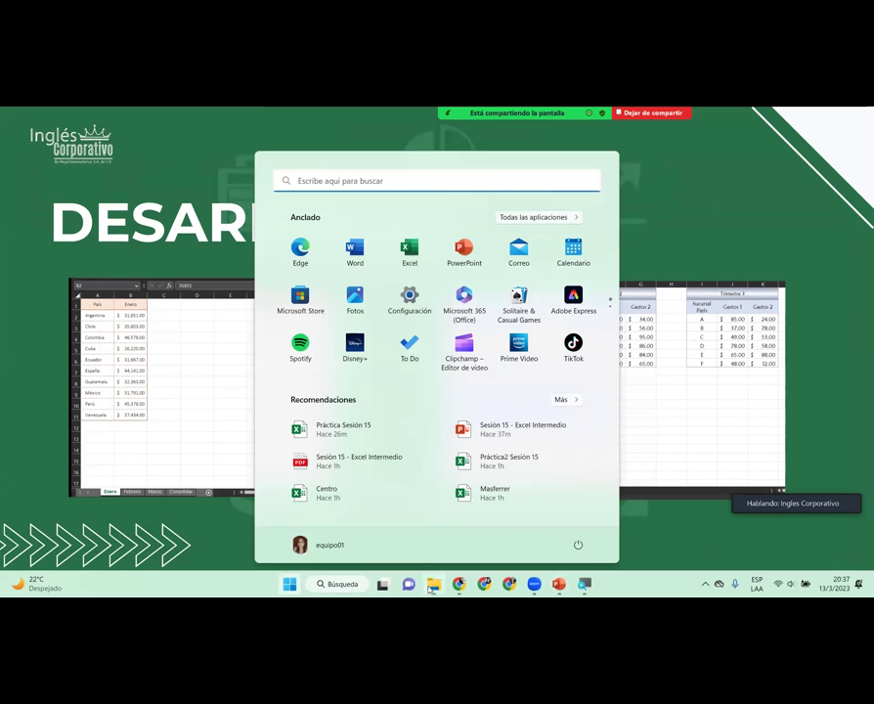
click(433, 583)
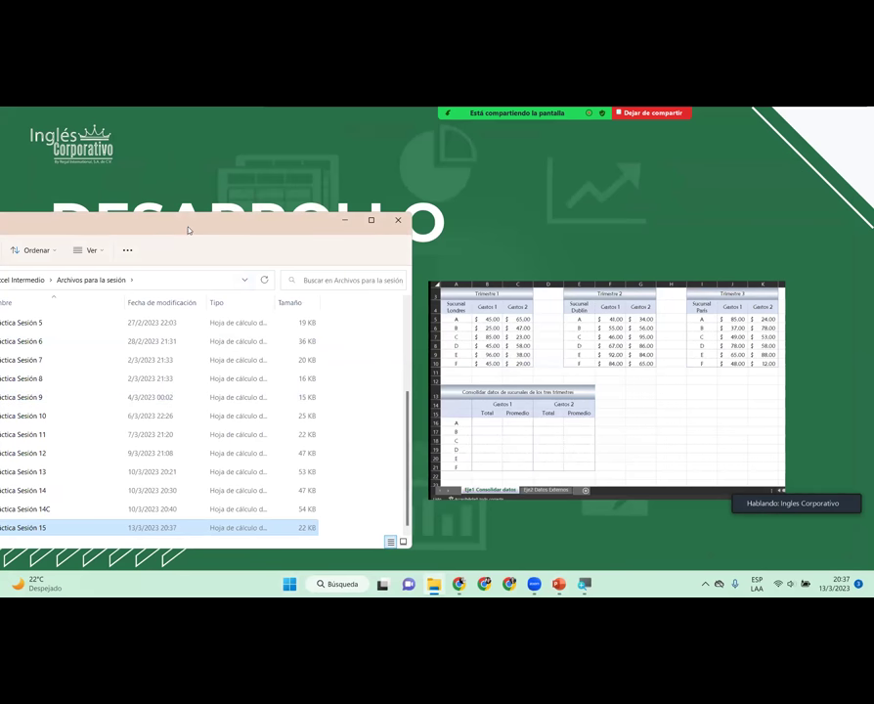
drag(194, 230, 361, 208)
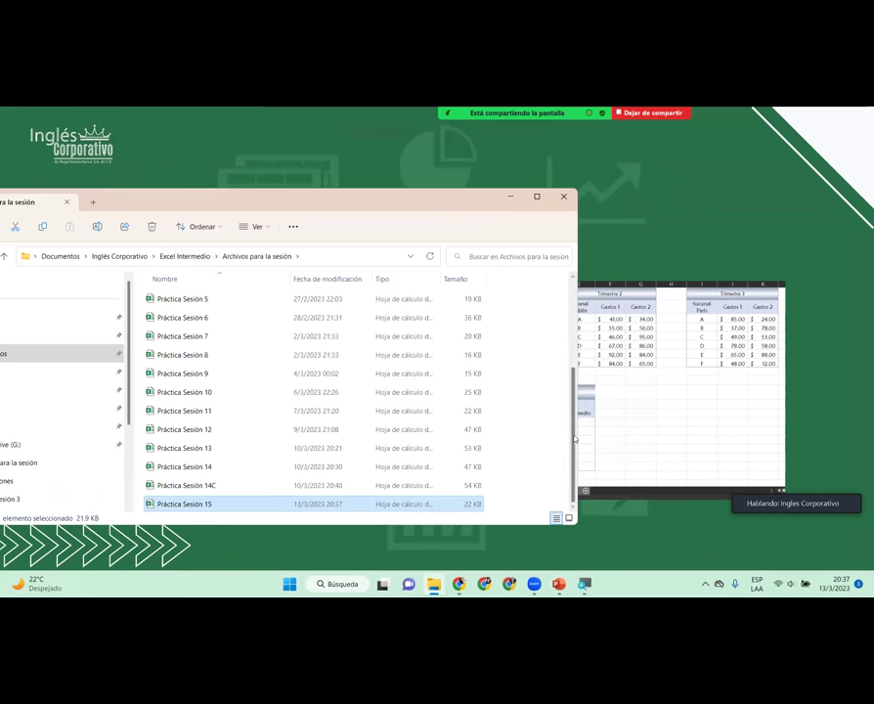
scroll(188, 329, up, 3)
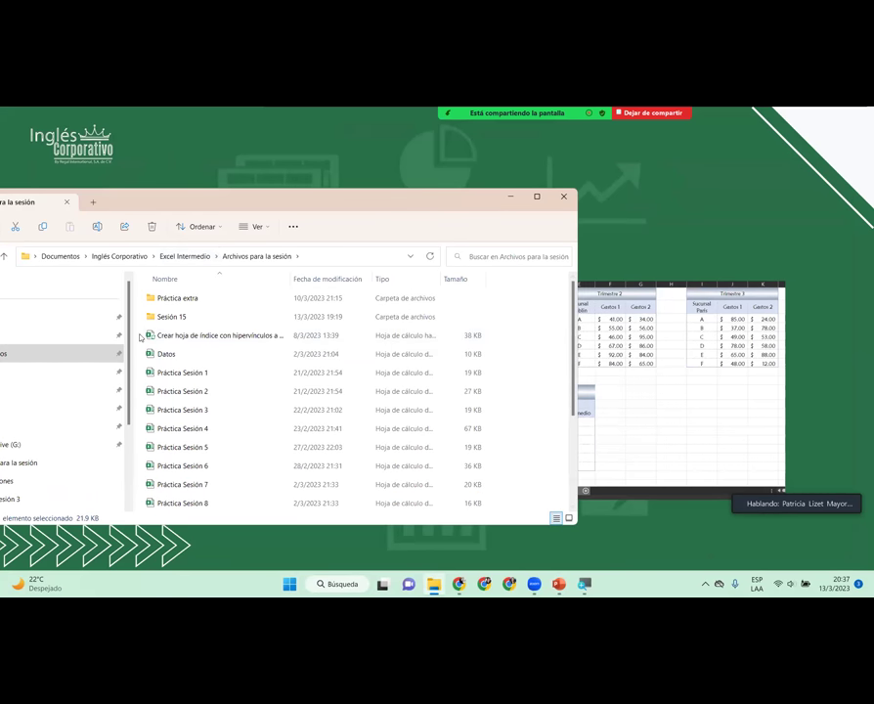
double_click(192, 317)
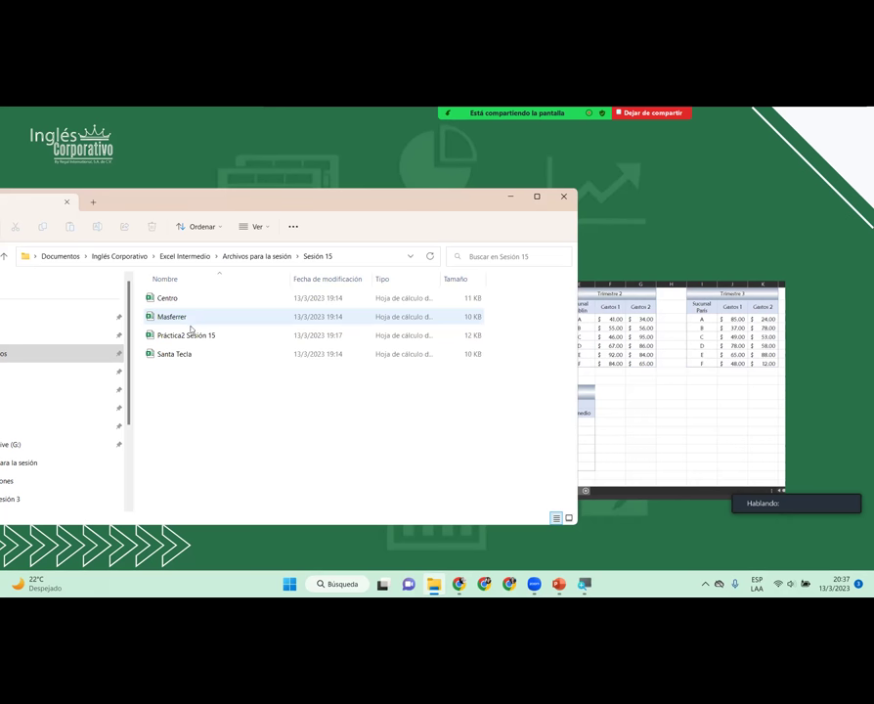
double_click(201, 341)
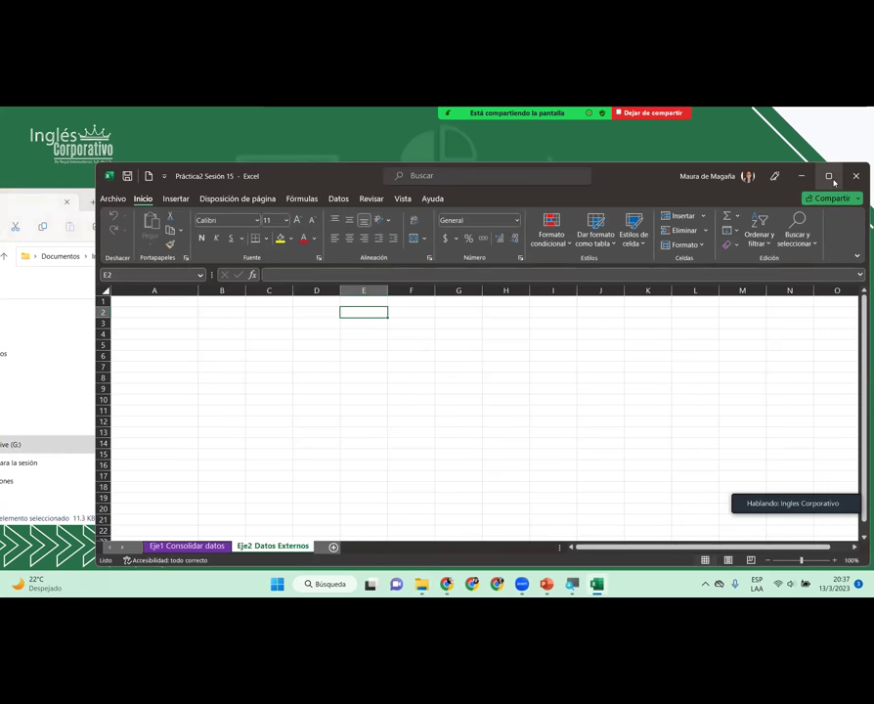
click(828, 176)
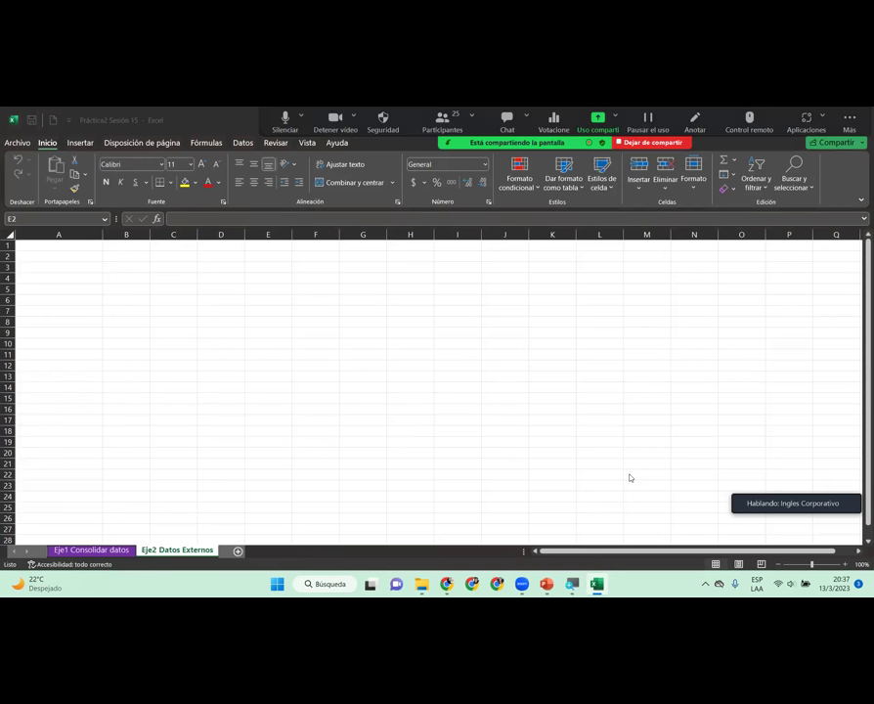
Step: On 'Eje1 Consolidar datos', confirm product A's B5, F5 and J5 values sum to 171, returning to B16
click(94, 550)
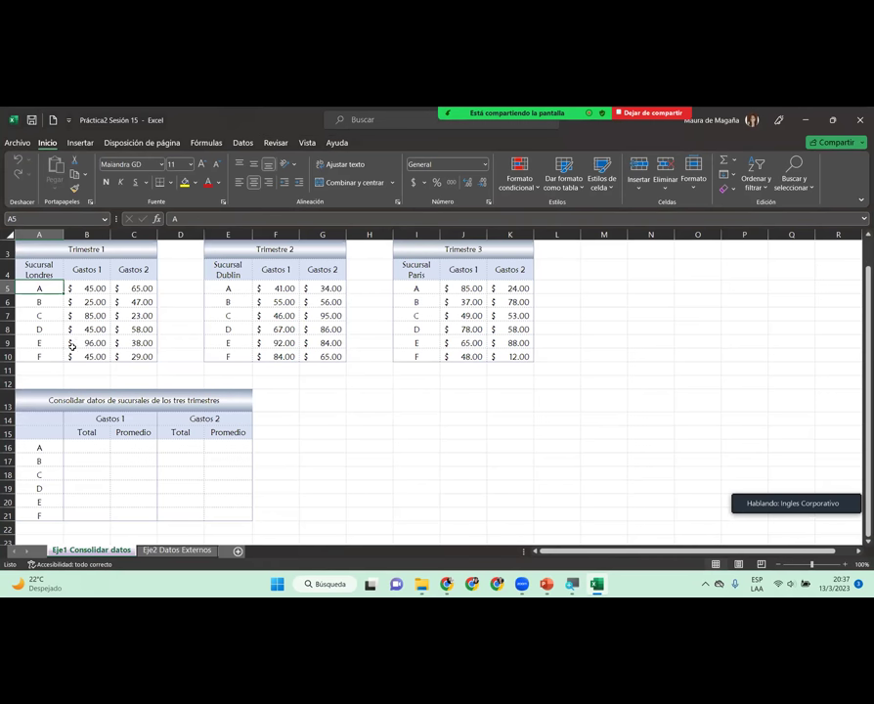
click(84, 451)
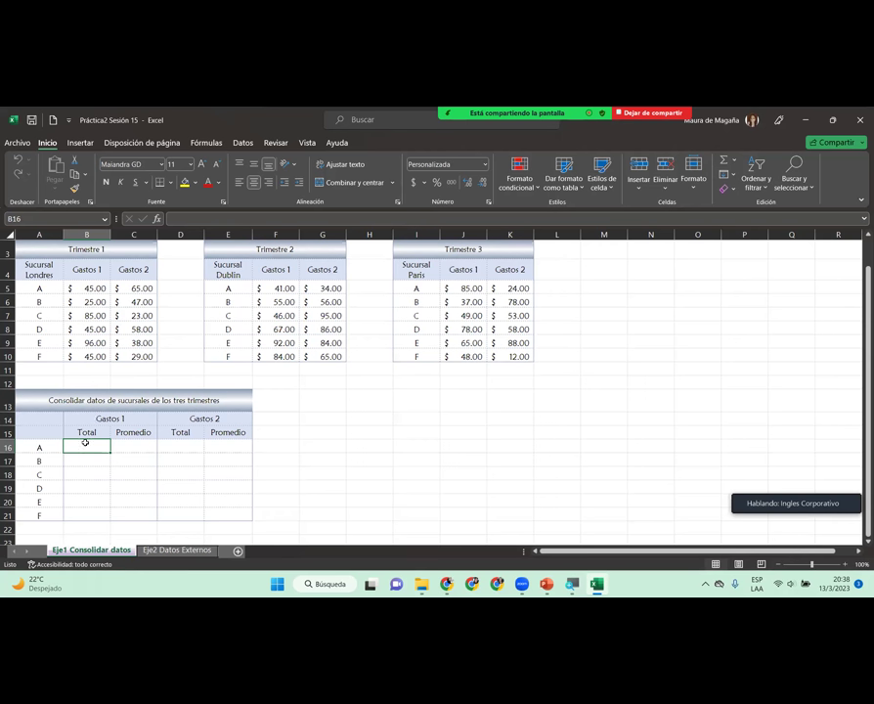
click(96, 290)
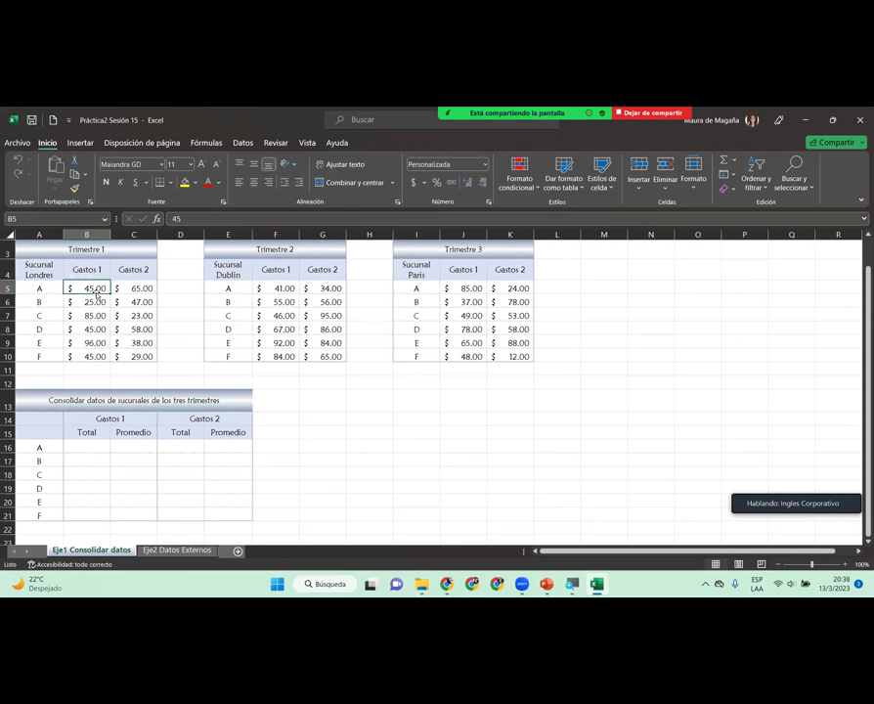
ctrl+click(274, 288)
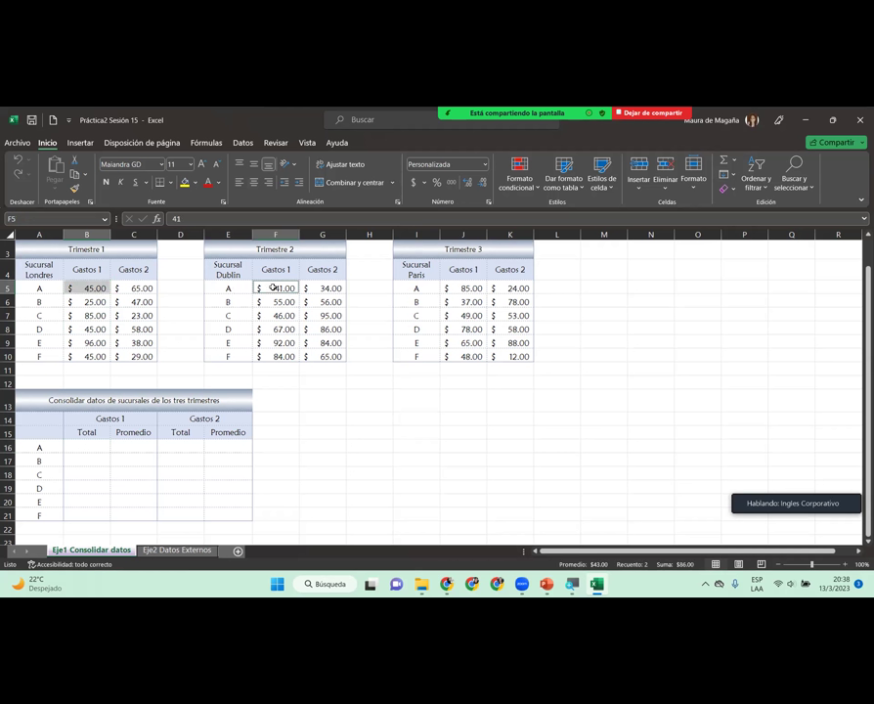
ctrl+click(478, 290)
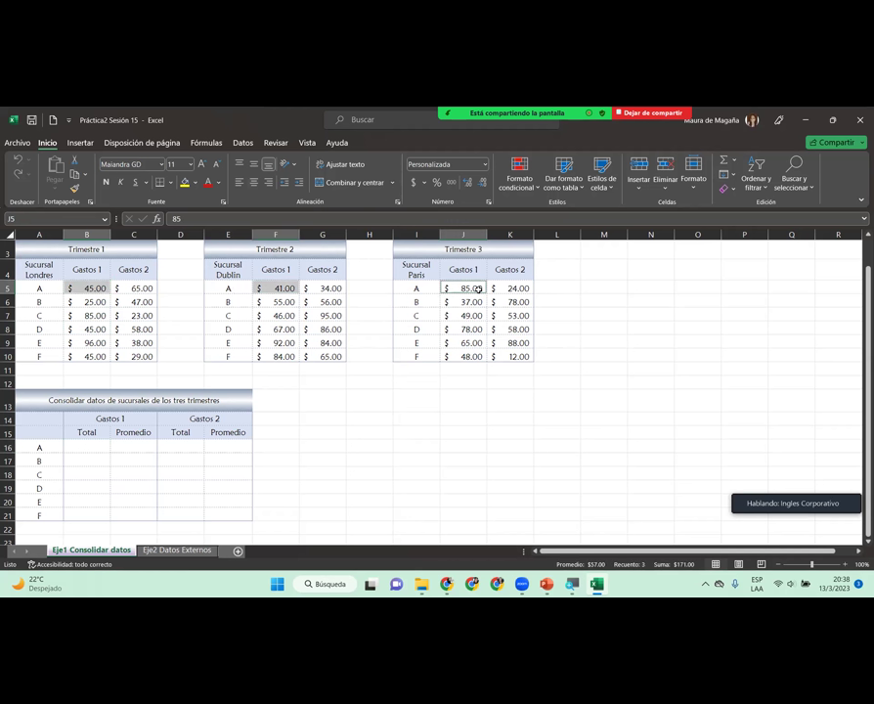
click(88, 445)
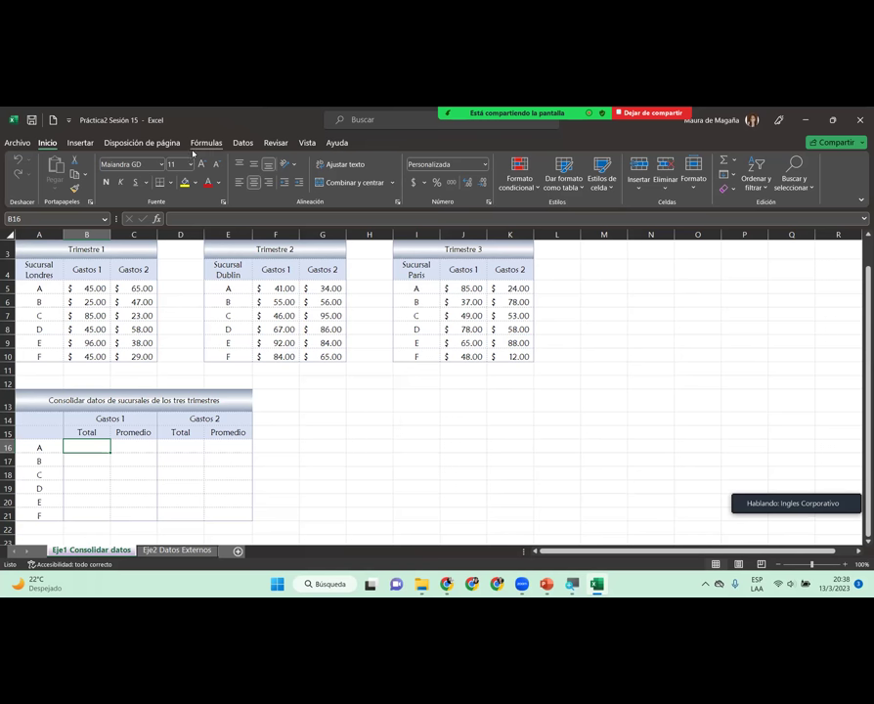
click(235, 147)
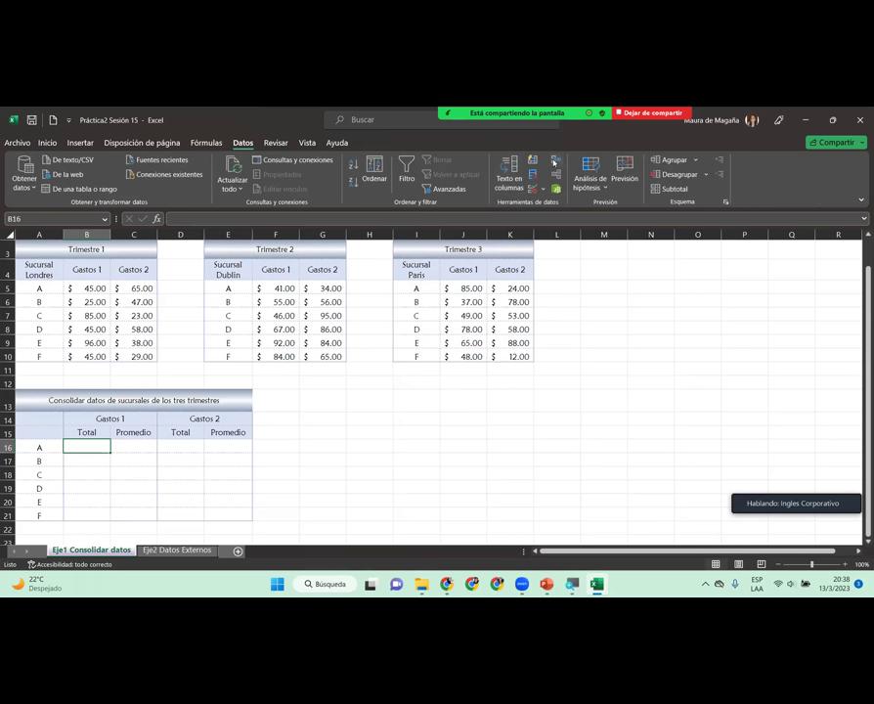
Step: Start a Suma consolidation adding B5:B10 and F5:F10 as references, then select J5:J10
click(553, 162)
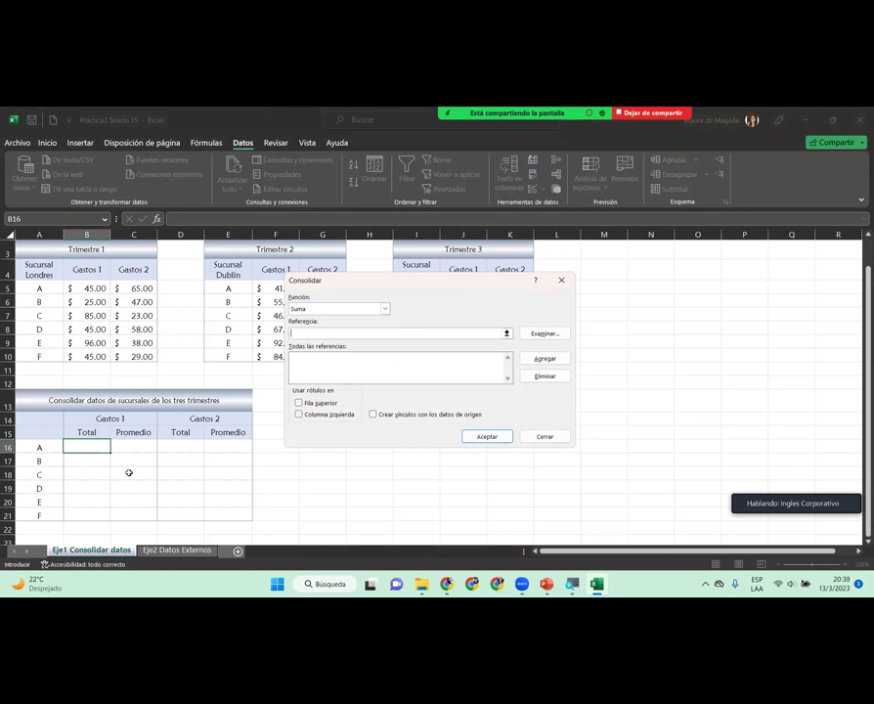
drag(98, 289, 100, 359)
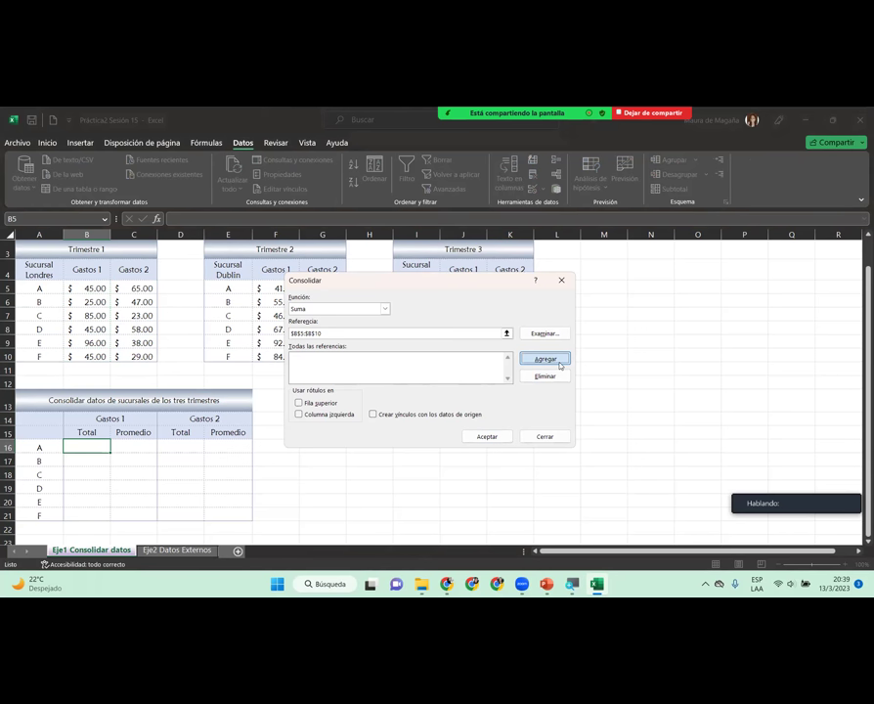
click(560, 361)
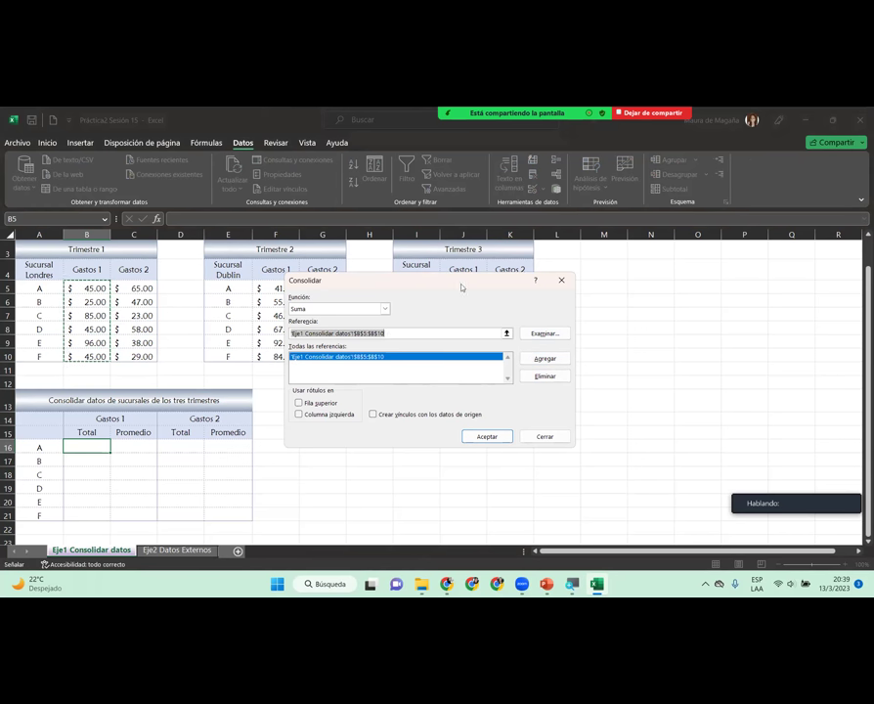
drag(461, 286, 550, 367)
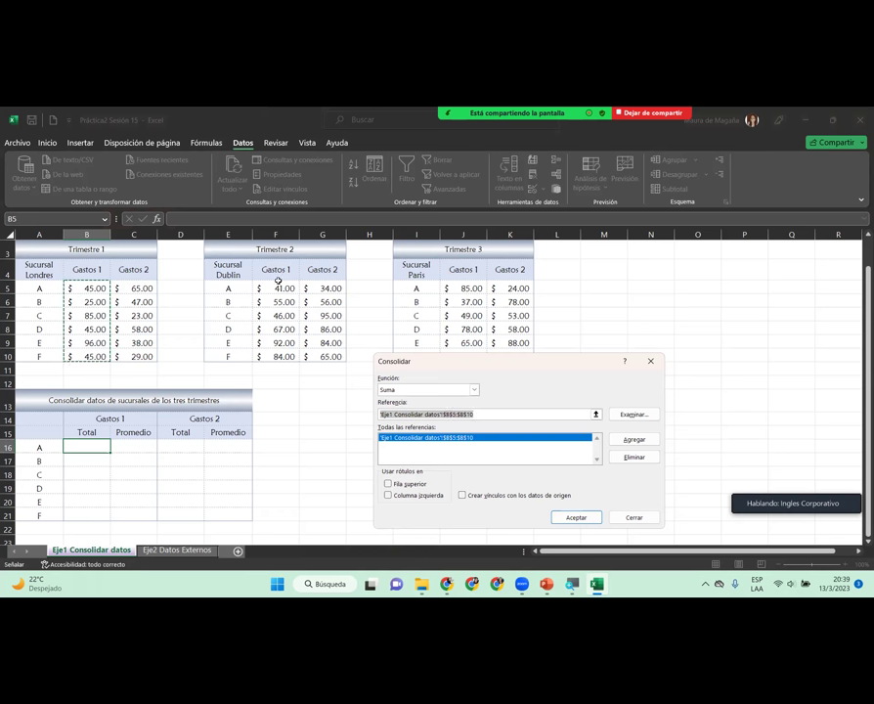
drag(279, 288, 290, 358)
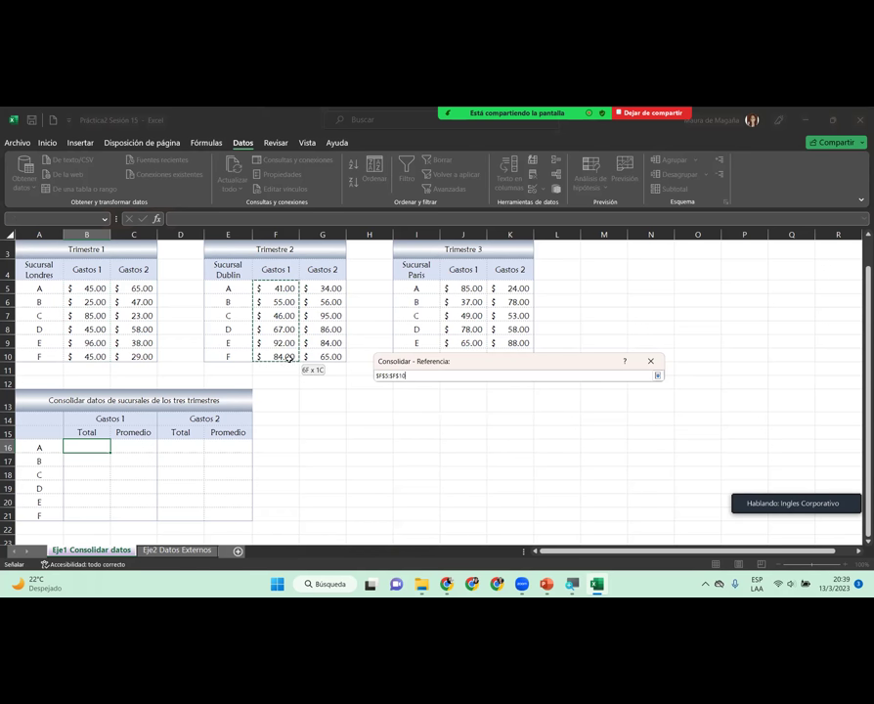
click(645, 440)
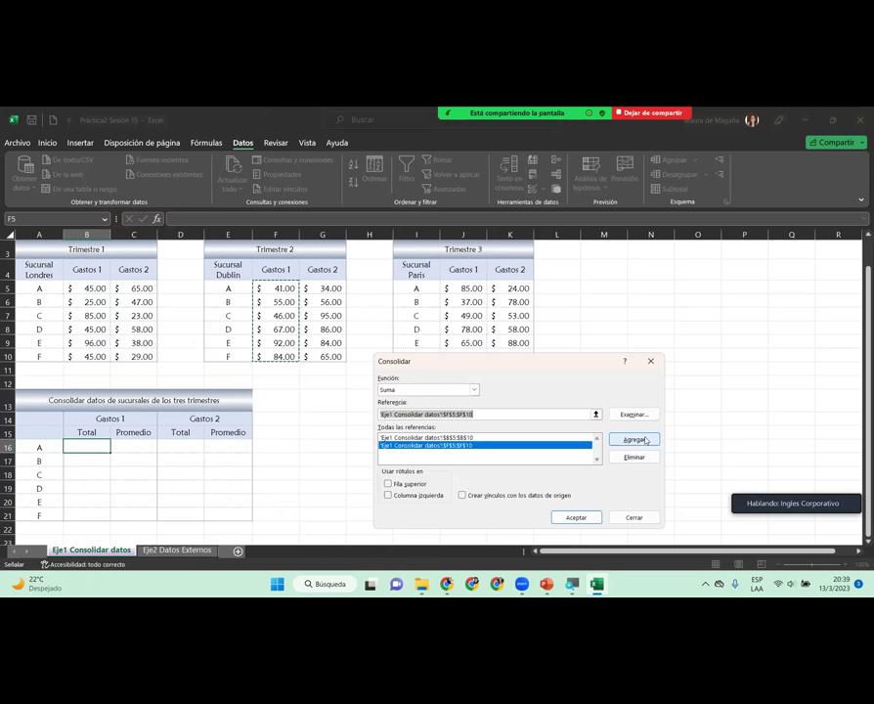
drag(471, 286, 474, 349)
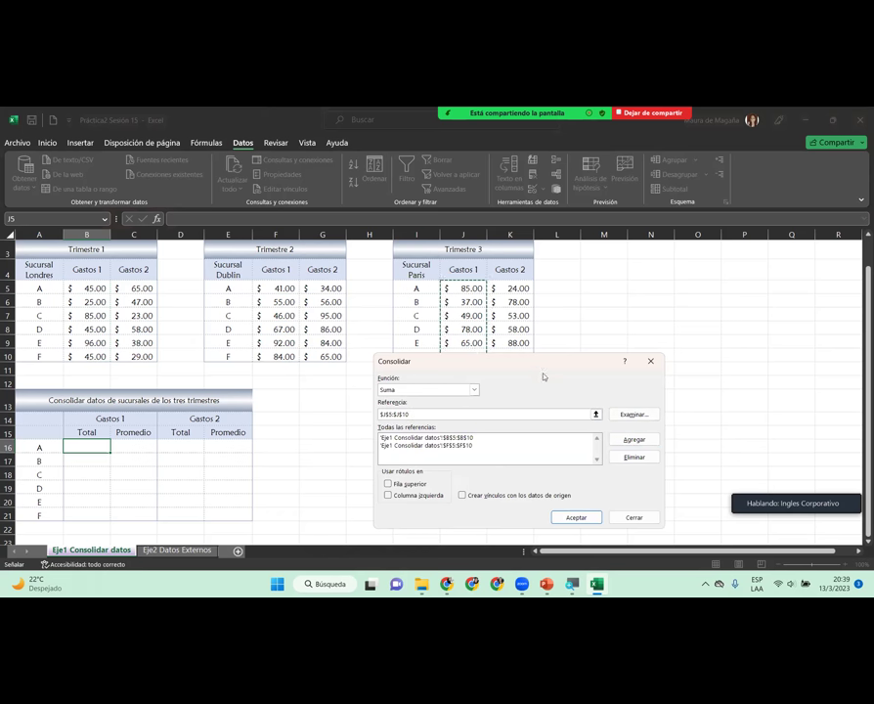
Step: Add J5:J10 as the third reference and review the B5:B10, F5:F10 and J5:J10 entries
click(621, 464)
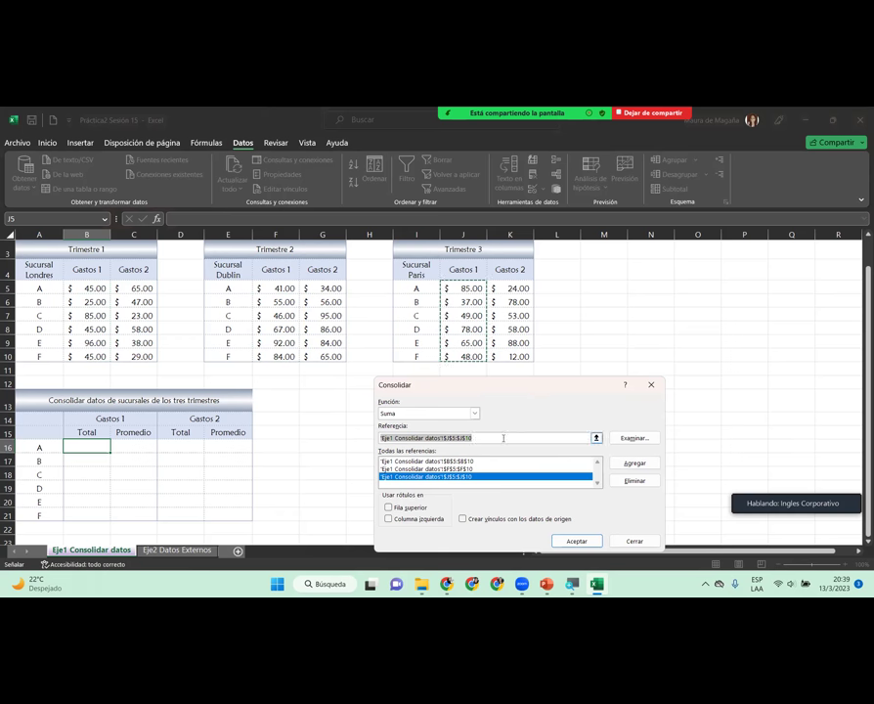
drag(537, 393, 433, 316)
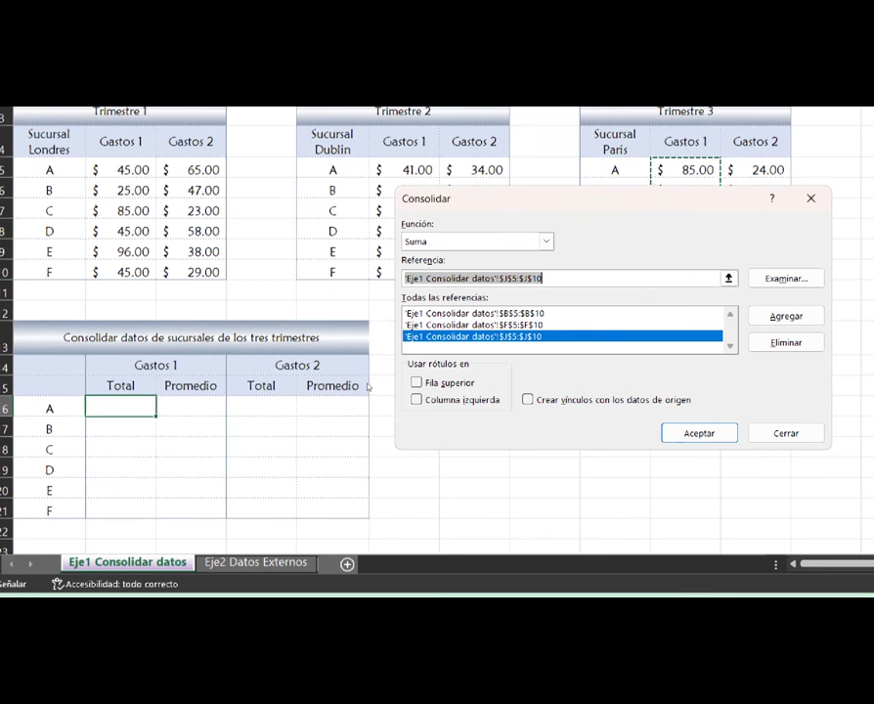
key(Home)
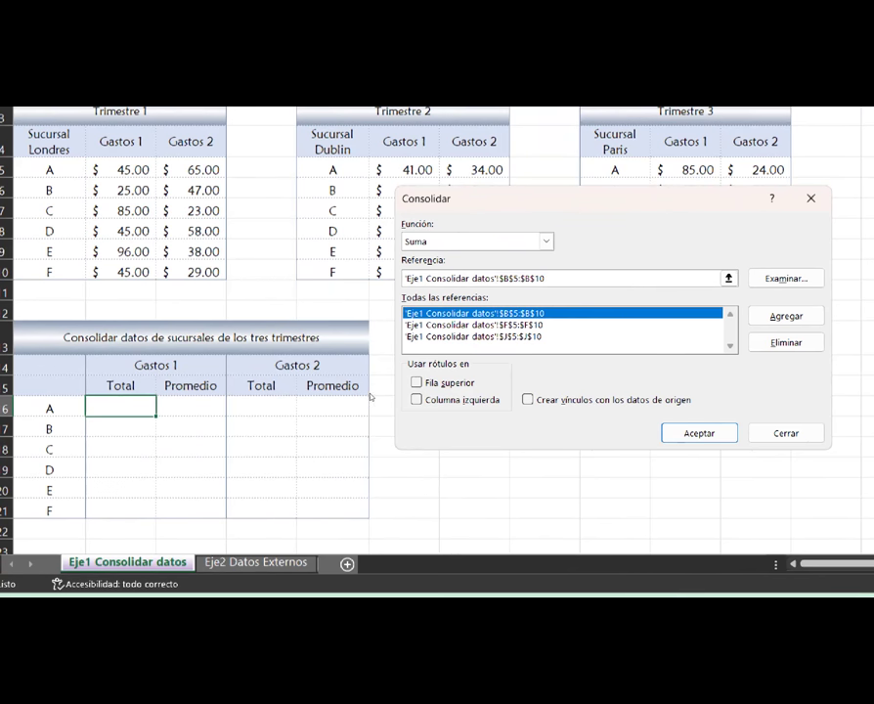
key(Down)
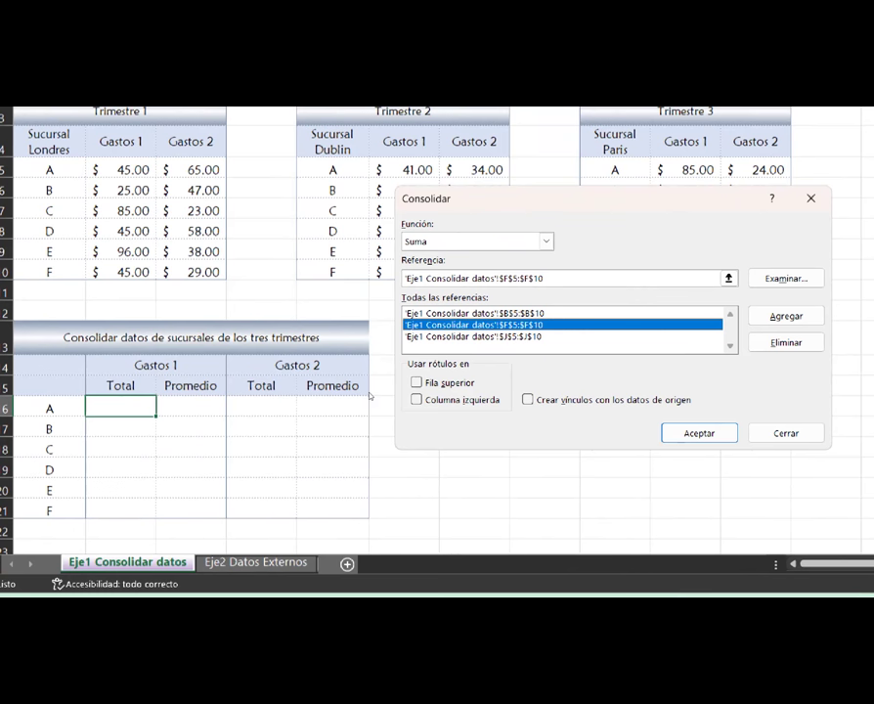
key(Down)
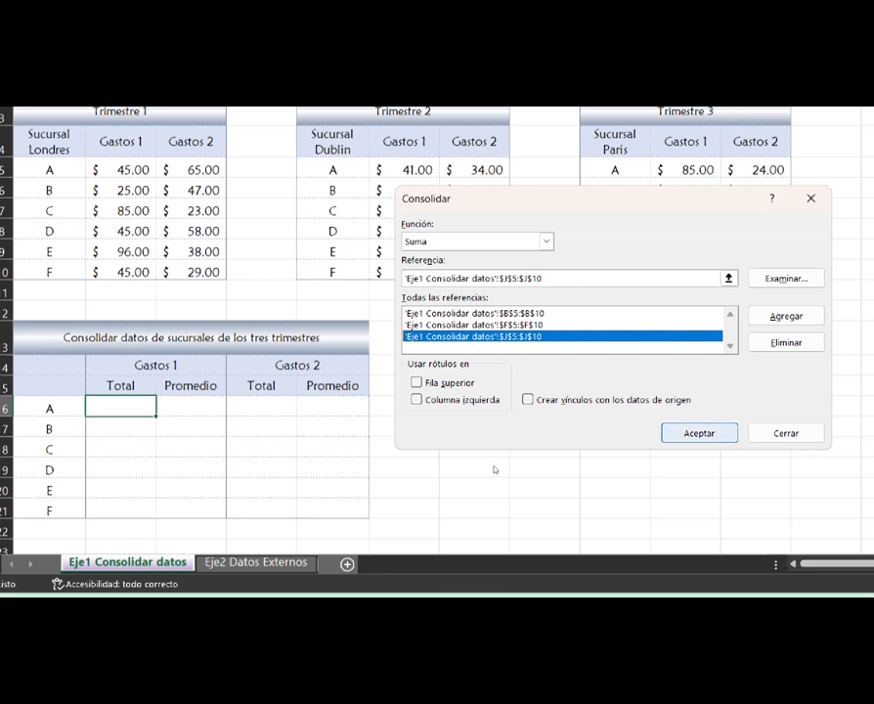
Step: Complete the Gastos 1 sum consolidation, check product A's 171 against B5, F5, J5, and reopen Consolidar from C16
key(Return)
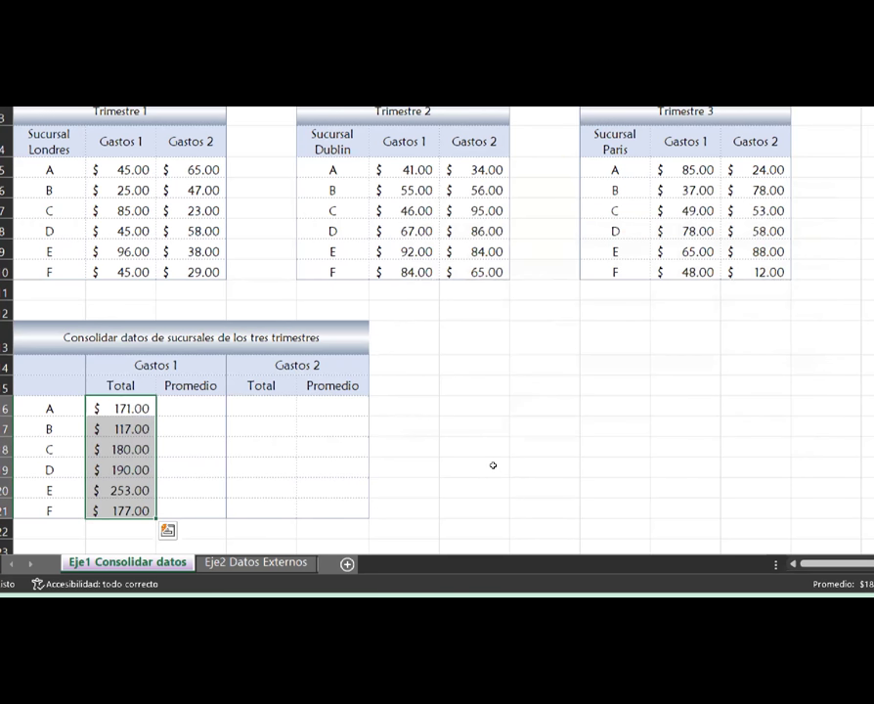
key(shift+BackSpace)
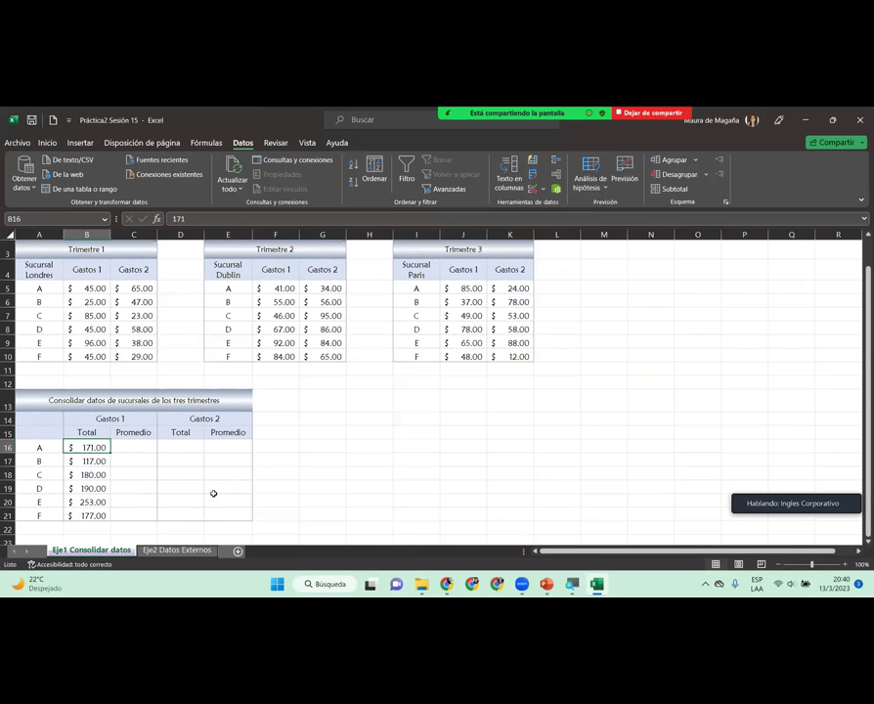
click(106, 288)
ctrl+click(264, 288)
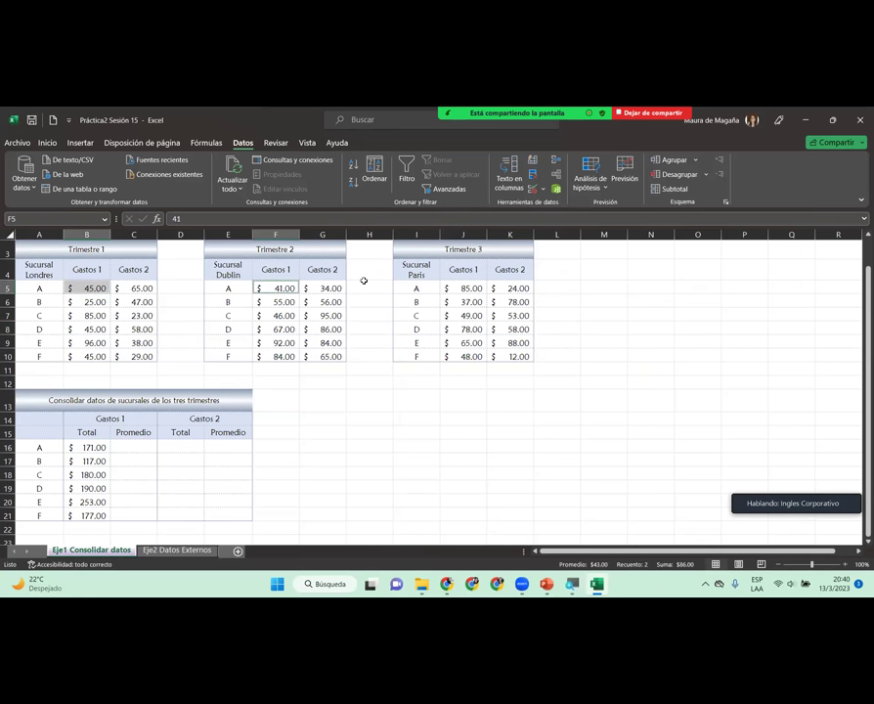
ctrl+click(451, 288)
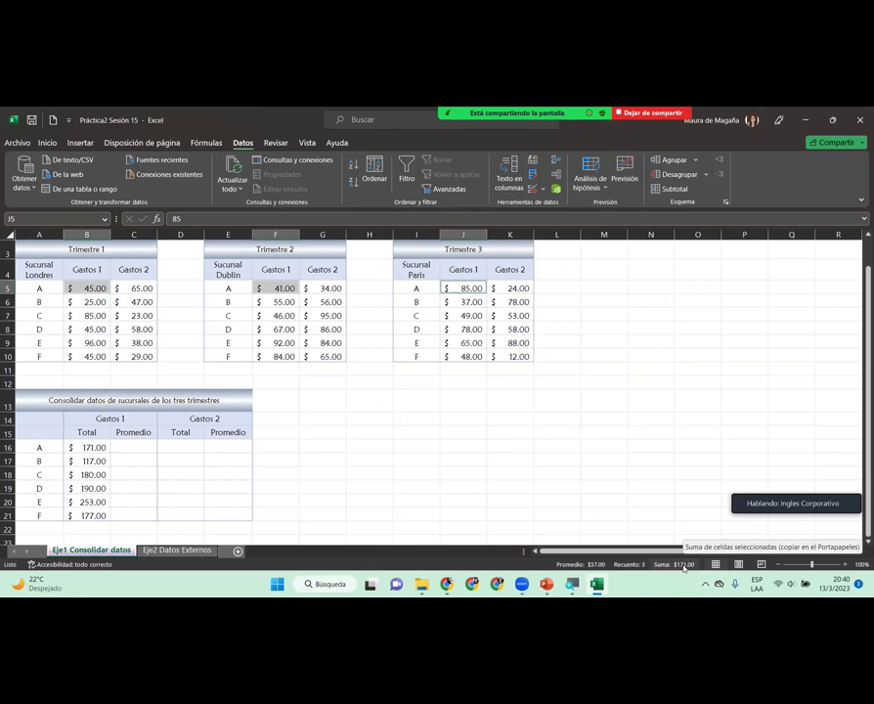
click(94, 449)
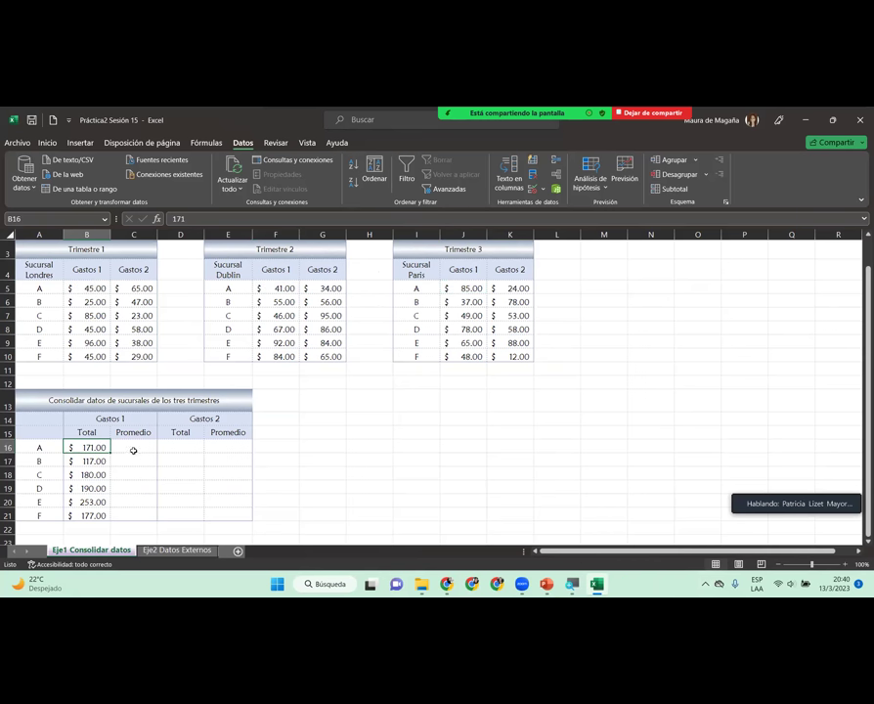
click(135, 447)
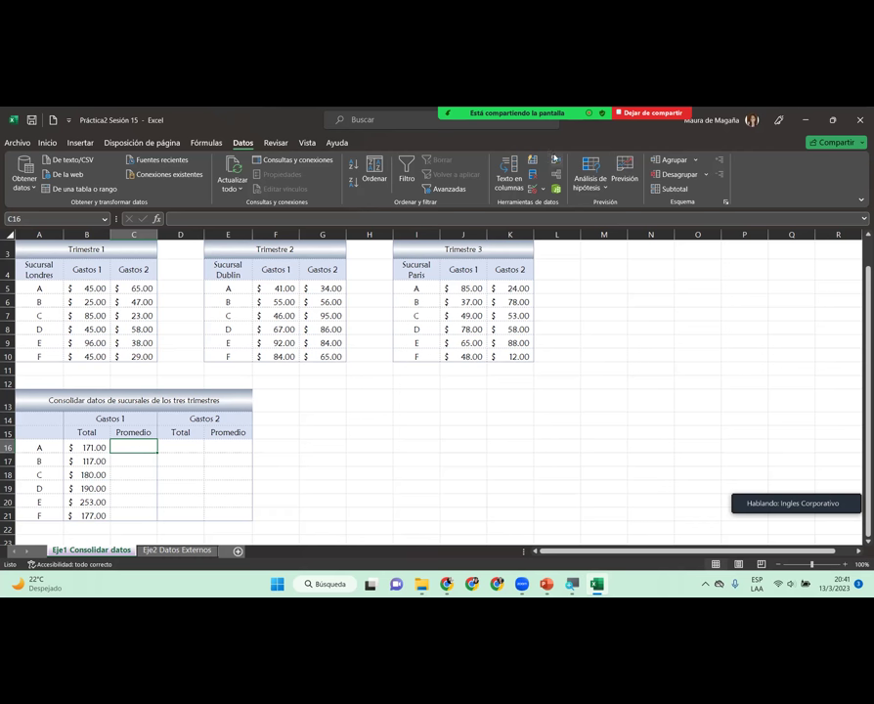
click(553, 159)
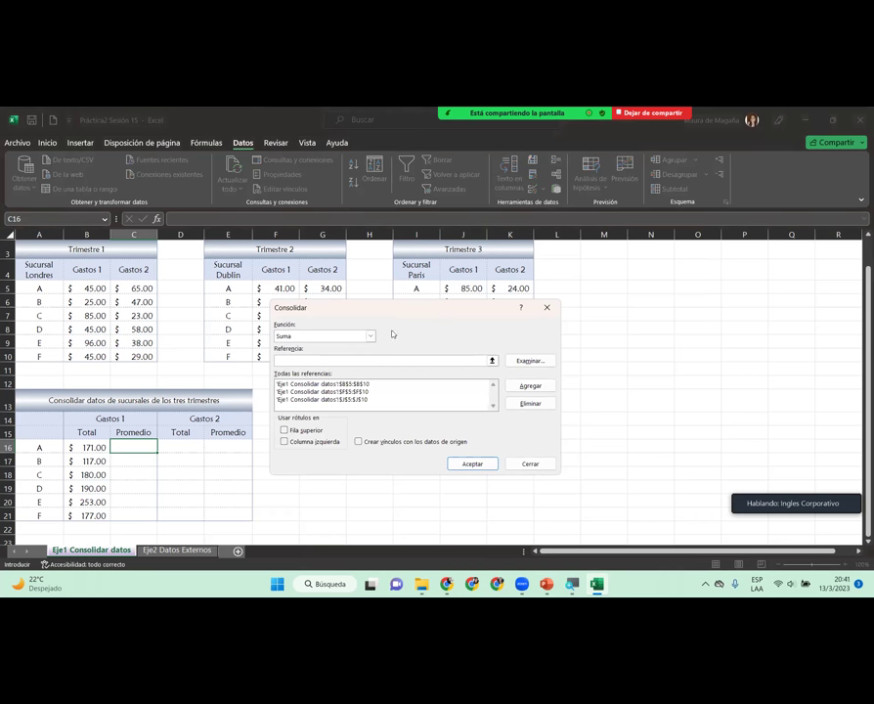
Step: Consolidate with the Promedio function into C16:C21, producing averages 57, 39, 60, 63.33, 84.33, 59
click(370, 336)
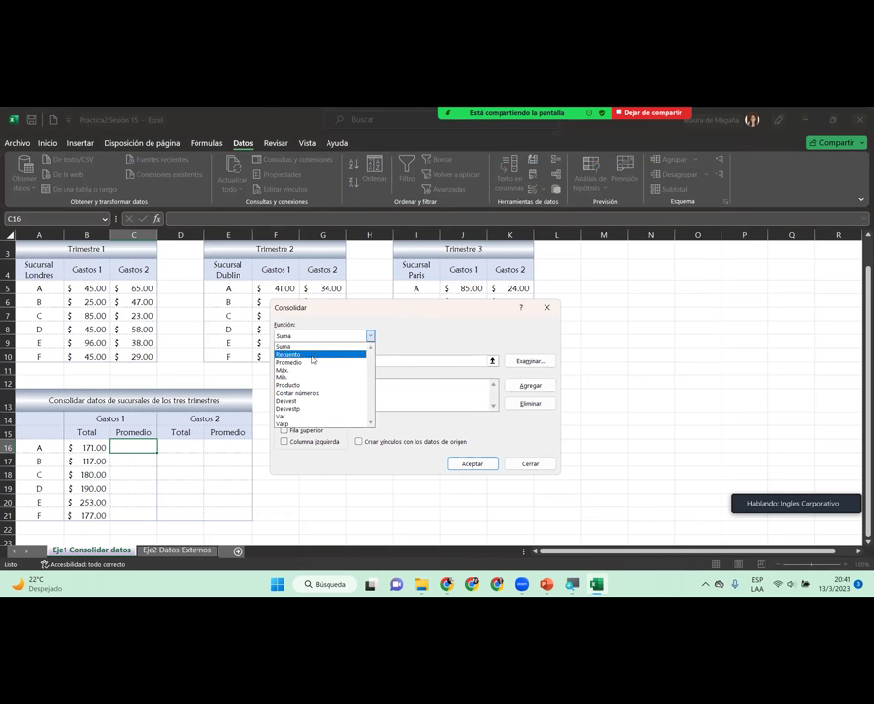
click(310, 363)
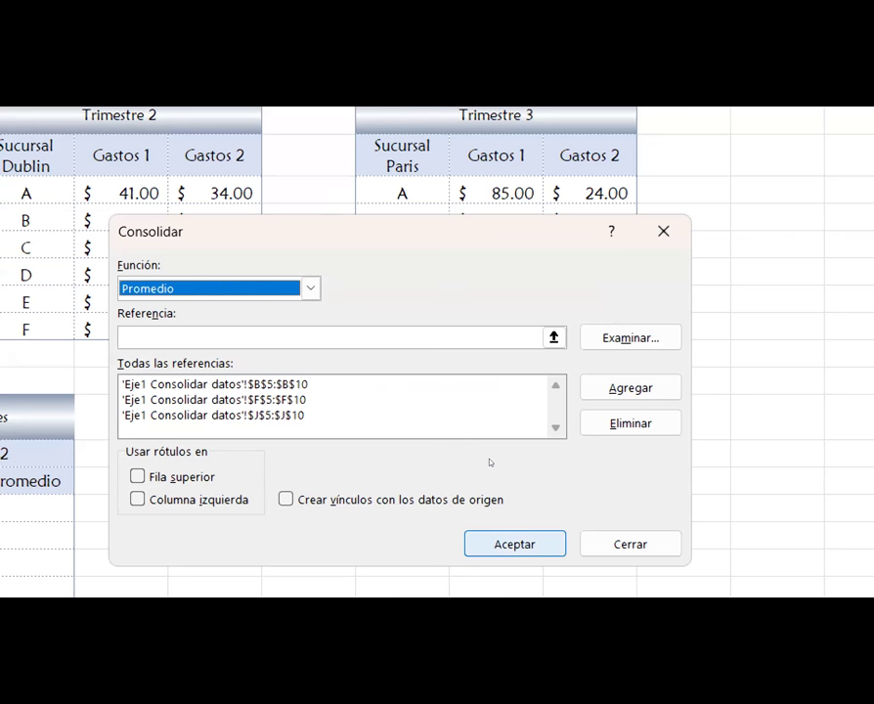
key(Return)
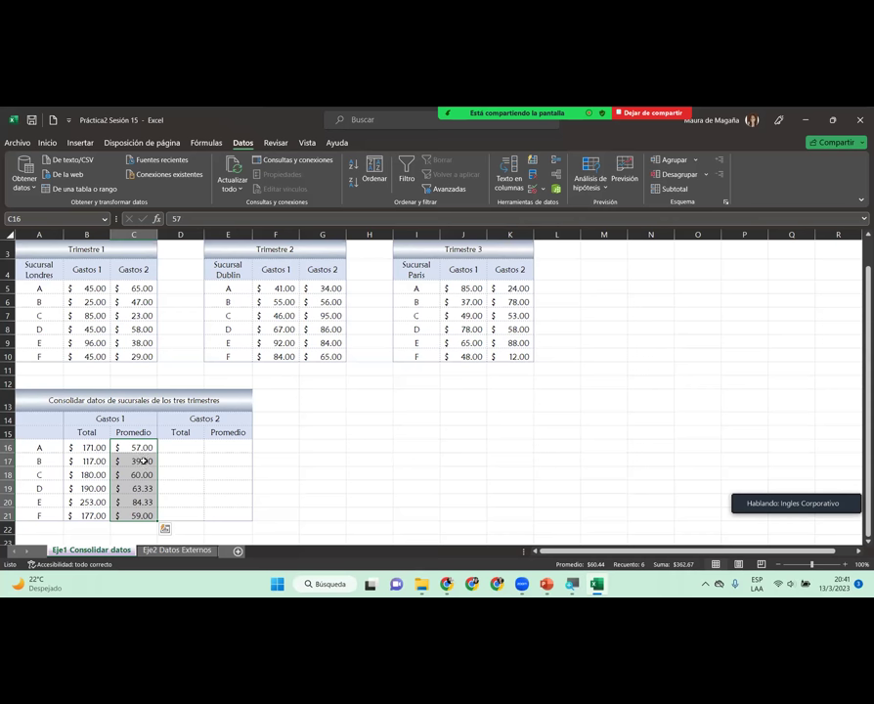
click(151, 447)
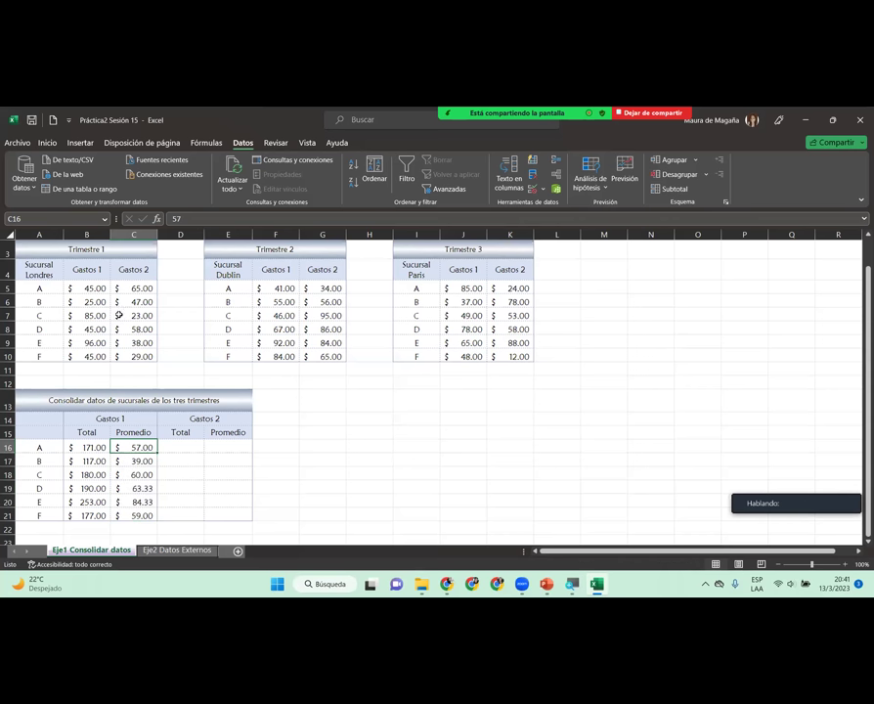
click(101, 289)
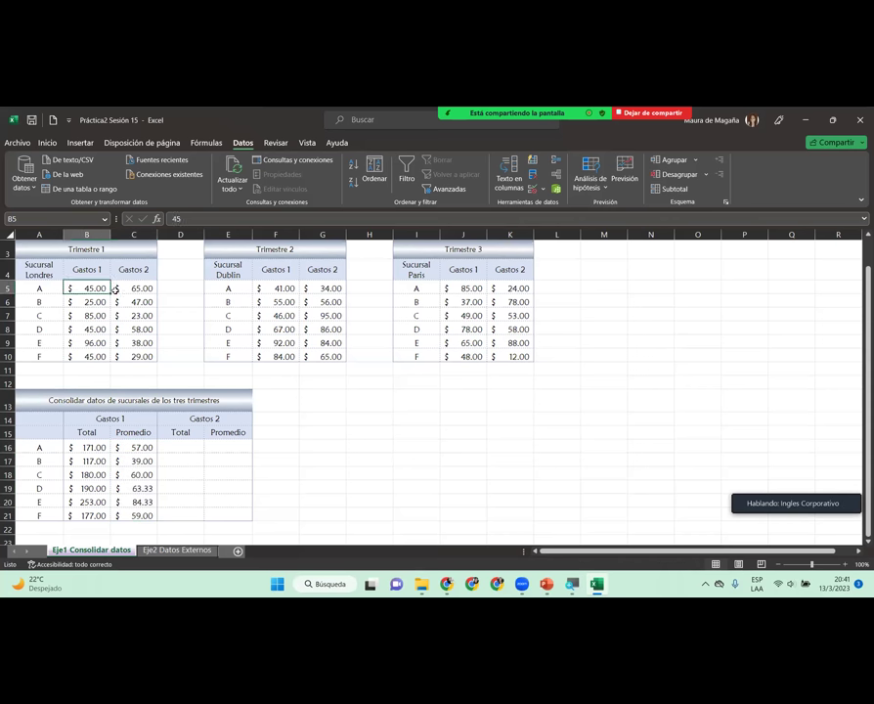
ctrl+click(281, 288)
ctrl+click(466, 289)
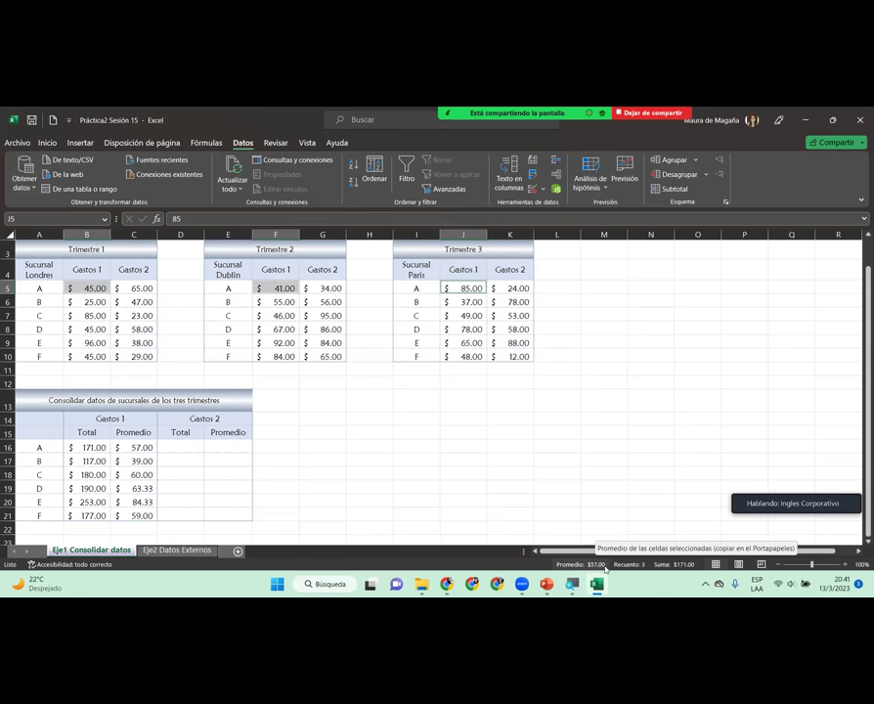
click(145, 447)
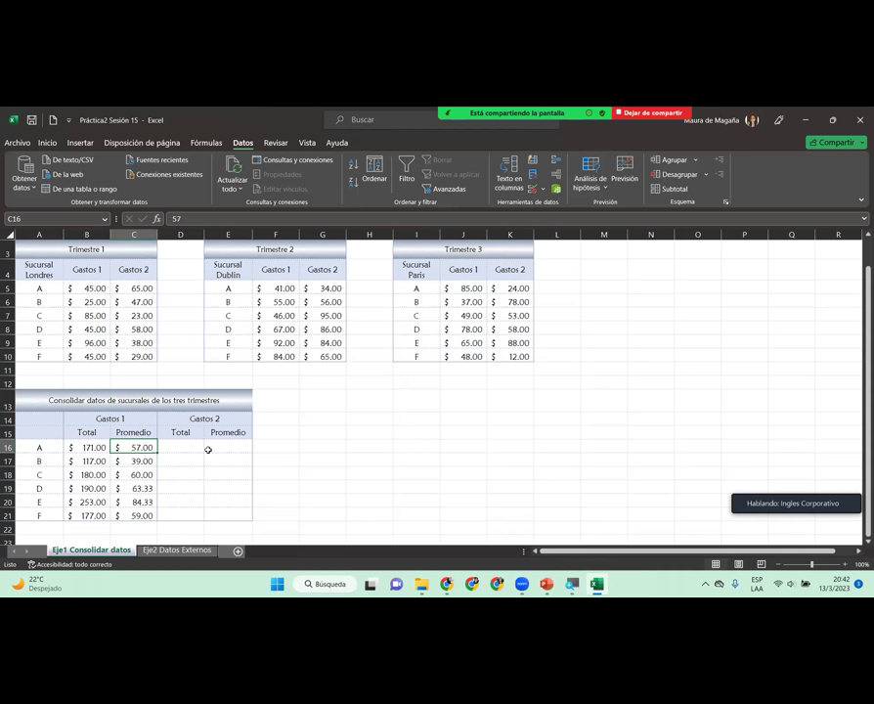
click(144, 501)
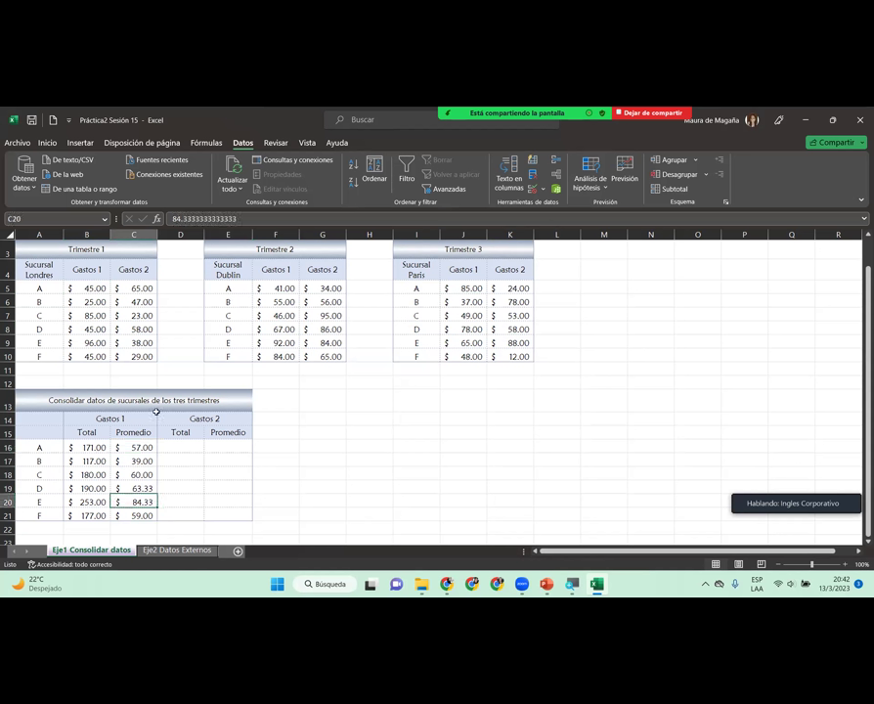
click(88, 342)
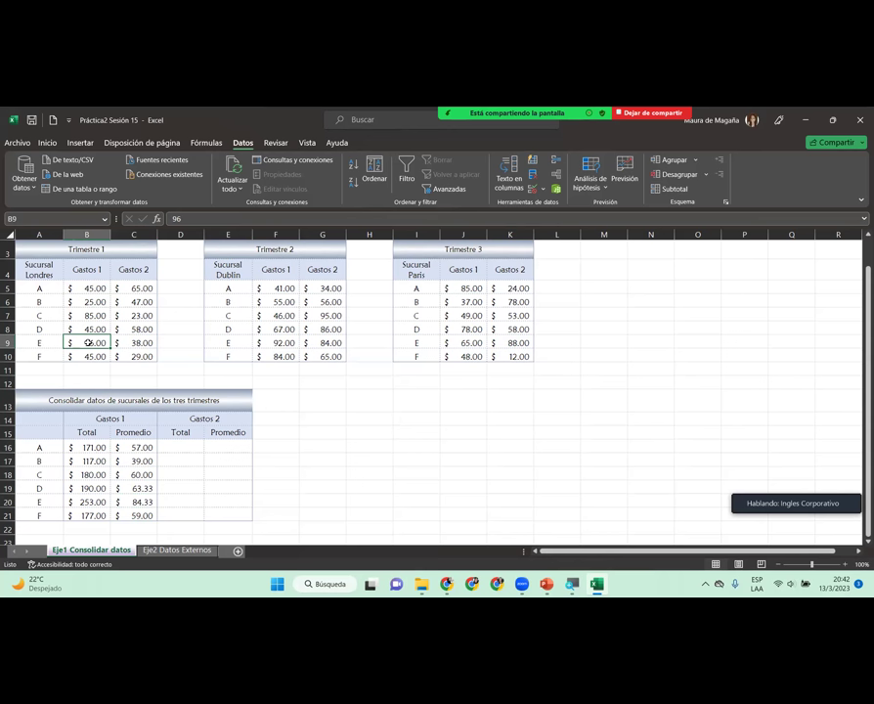
ctrl+click(277, 343)
ctrl+click(457, 341)
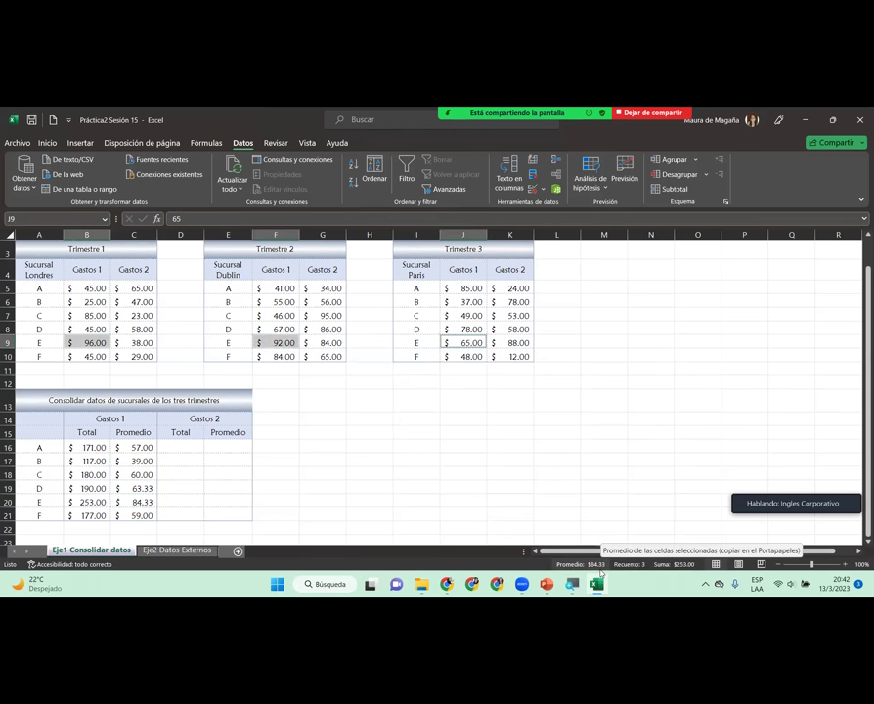
click(147, 500)
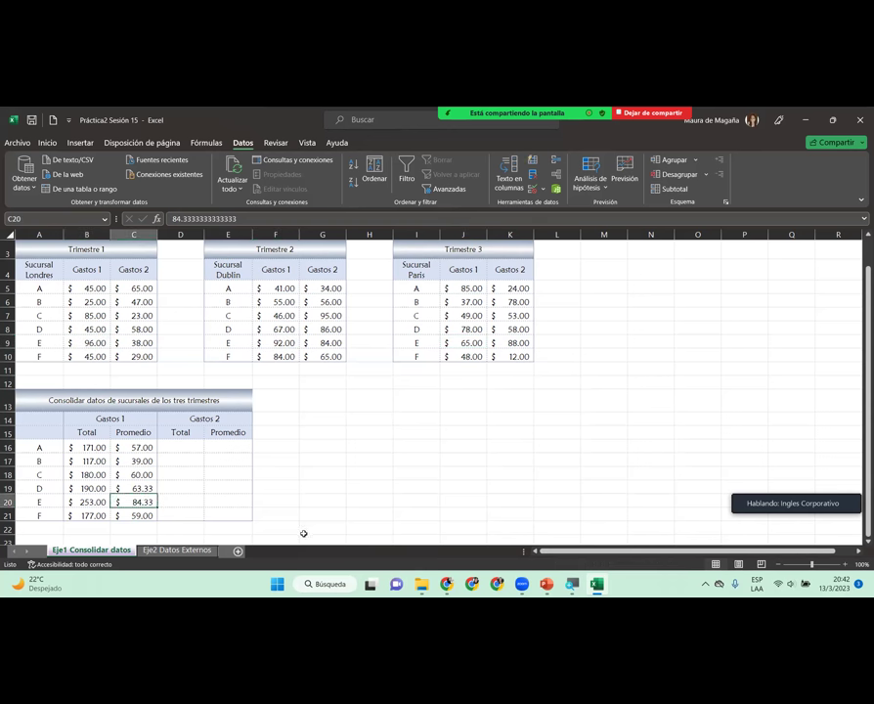
click(199, 446)
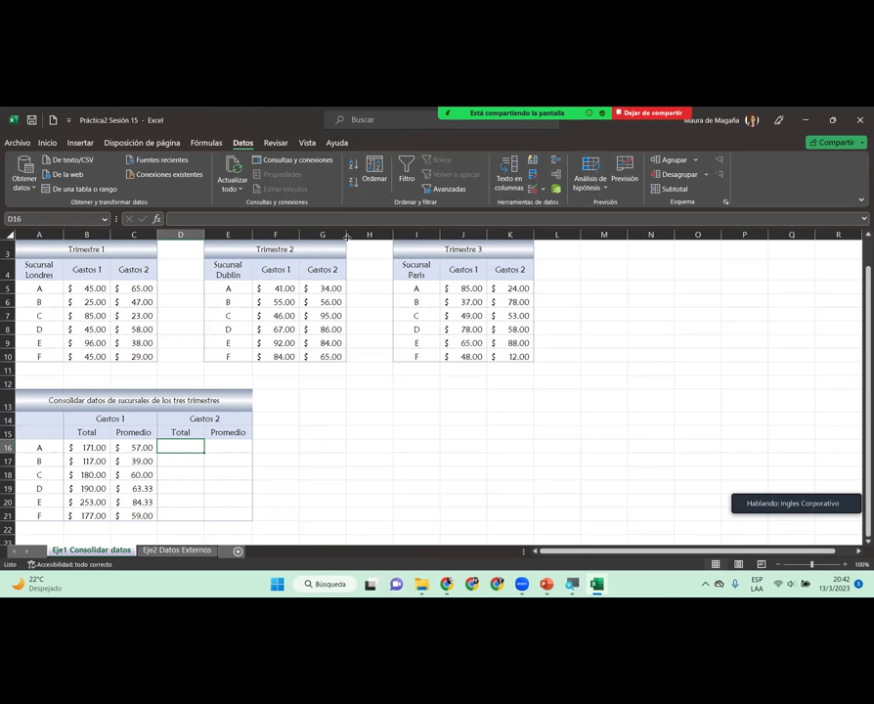
Step: Remove the old $B$5:$B$10, $F$5:$F$10 and $J$5:$J$10 references from the consolidation settings
click(556, 160)
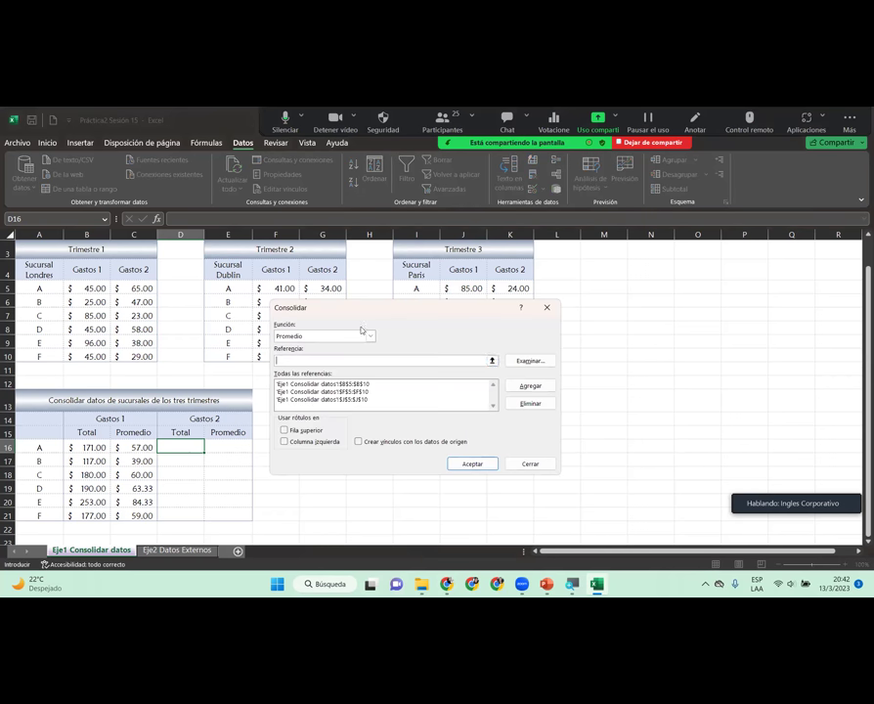
click(352, 384)
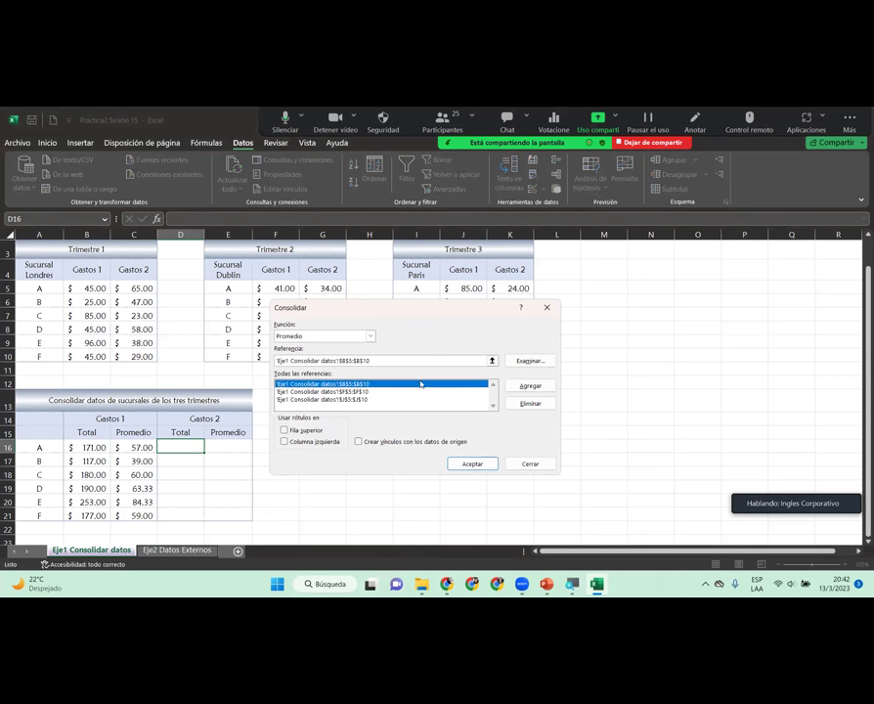
click(525, 404)
click(391, 385)
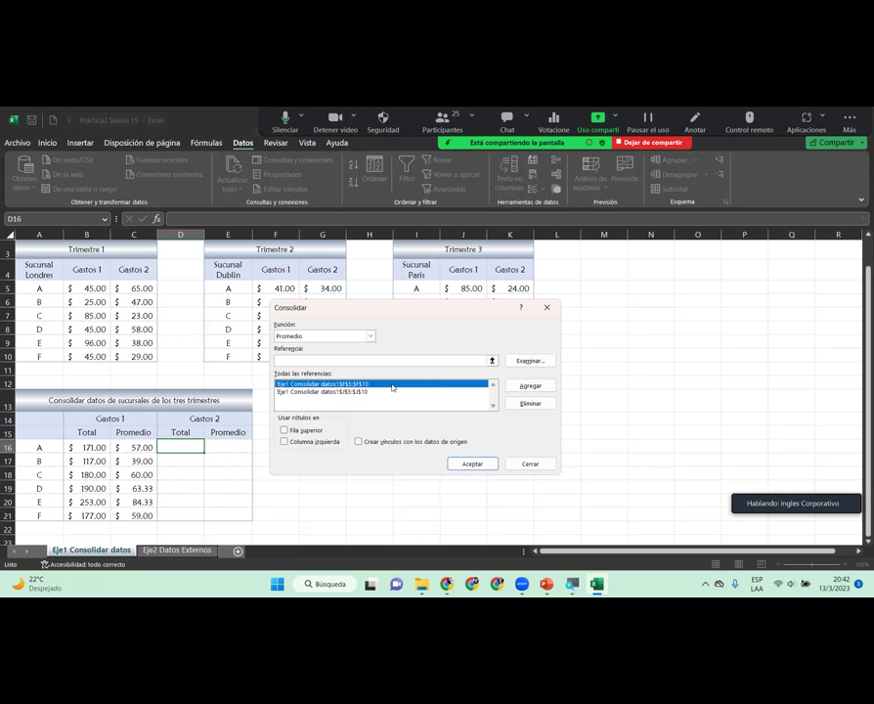
click(530, 402)
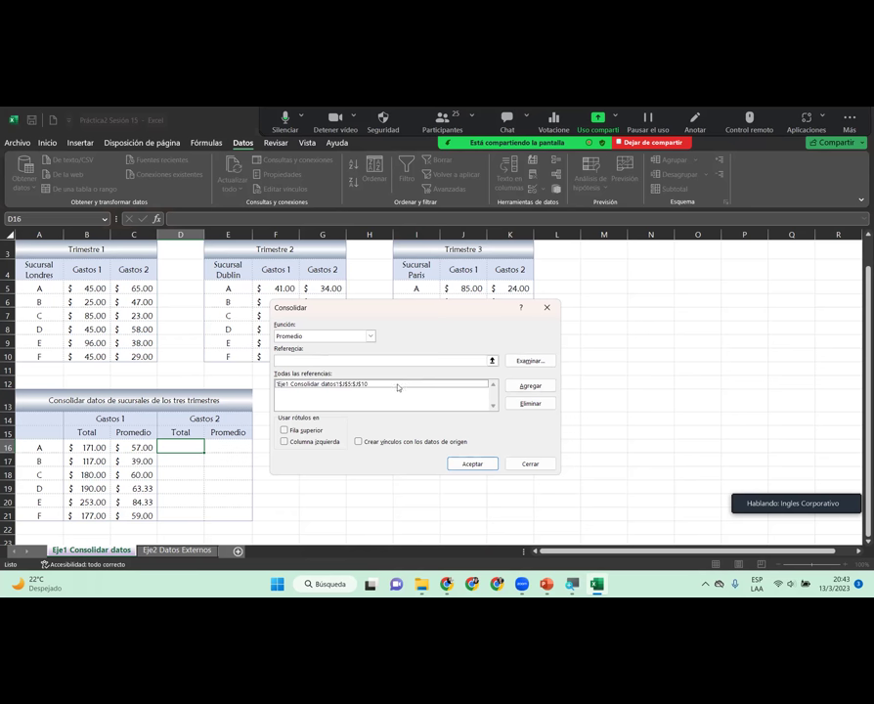
click(398, 385)
click(526, 402)
drag(453, 314, 465, 384)
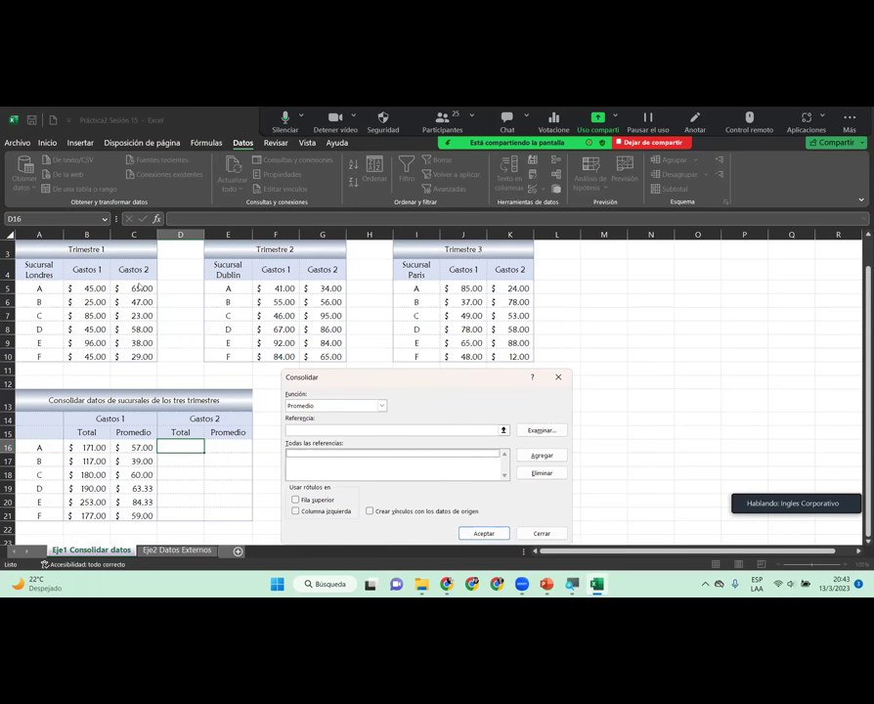
Step: Add references C5:C10, G5:G10 and K5:K10 and consolidate them with Suma into D16:D21
click(370, 428)
click(441, 428)
drag(129, 288, 133, 356)
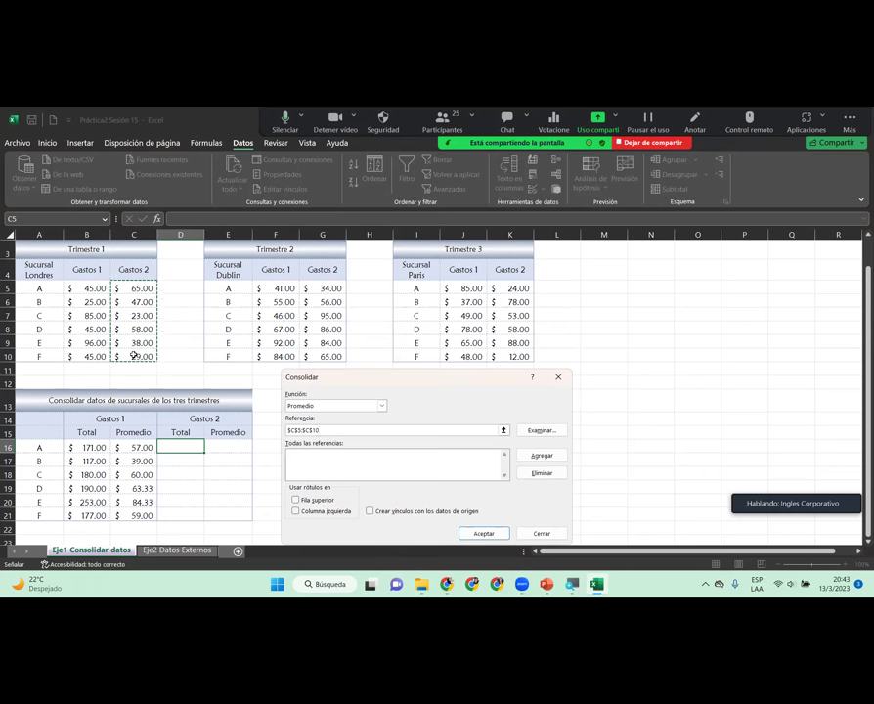
click(557, 460)
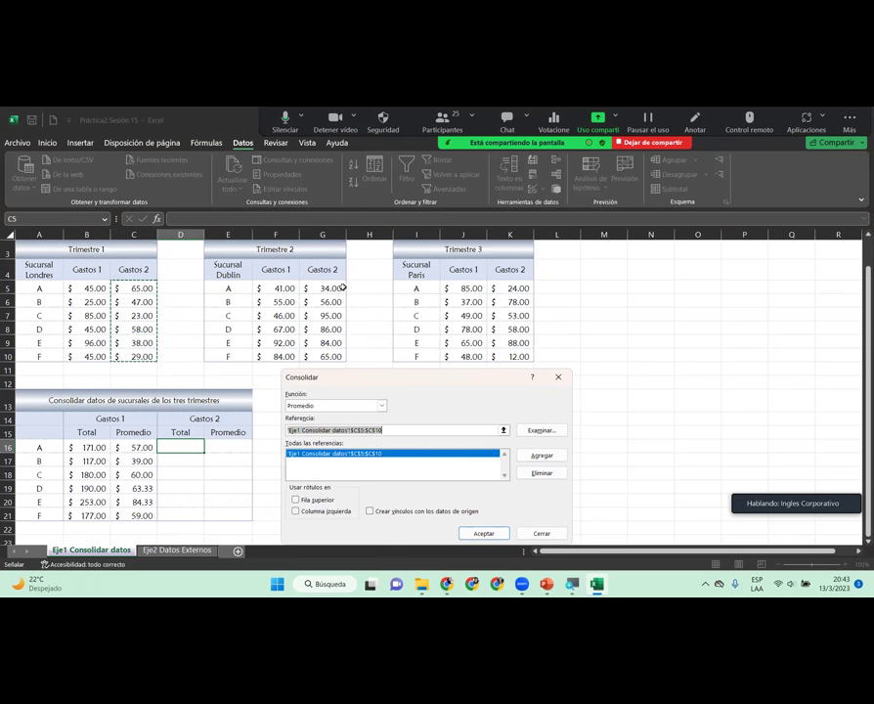
drag(331, 287, 336, 356)
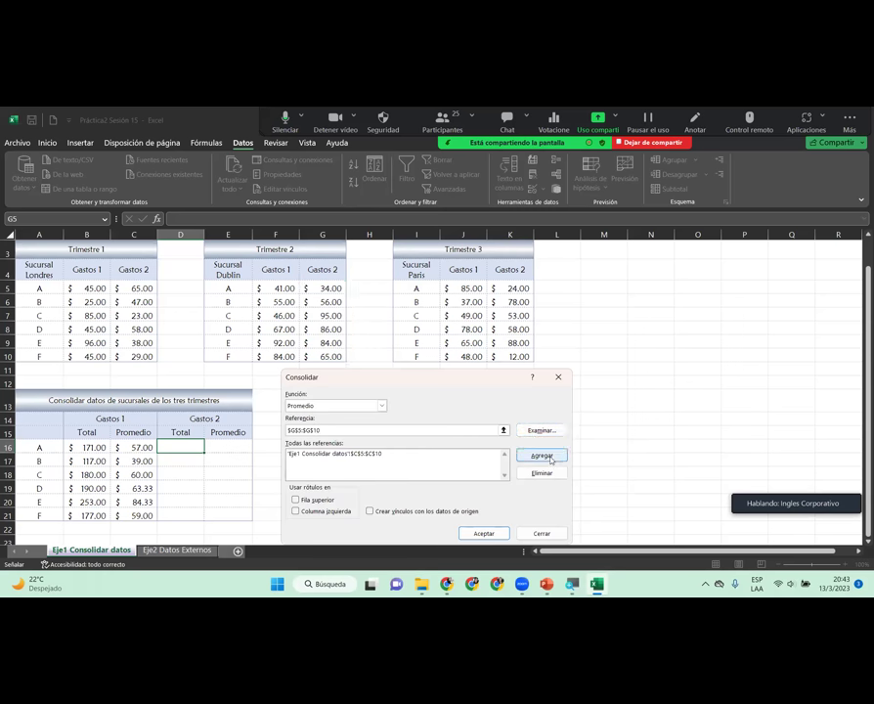
click(541, 455)
drag(520, 289, 521, 355)
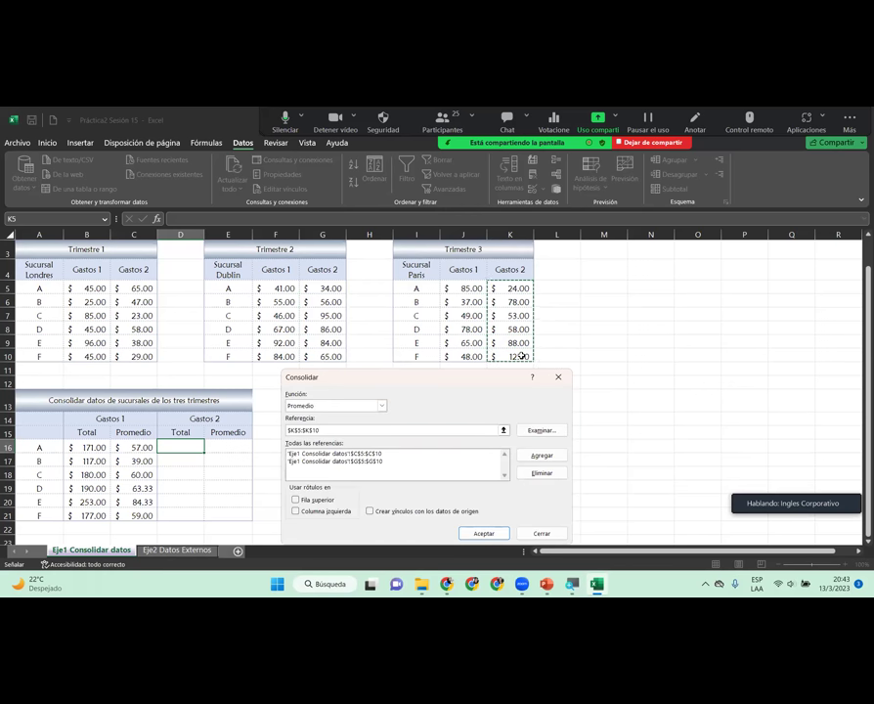
click(540, 456)
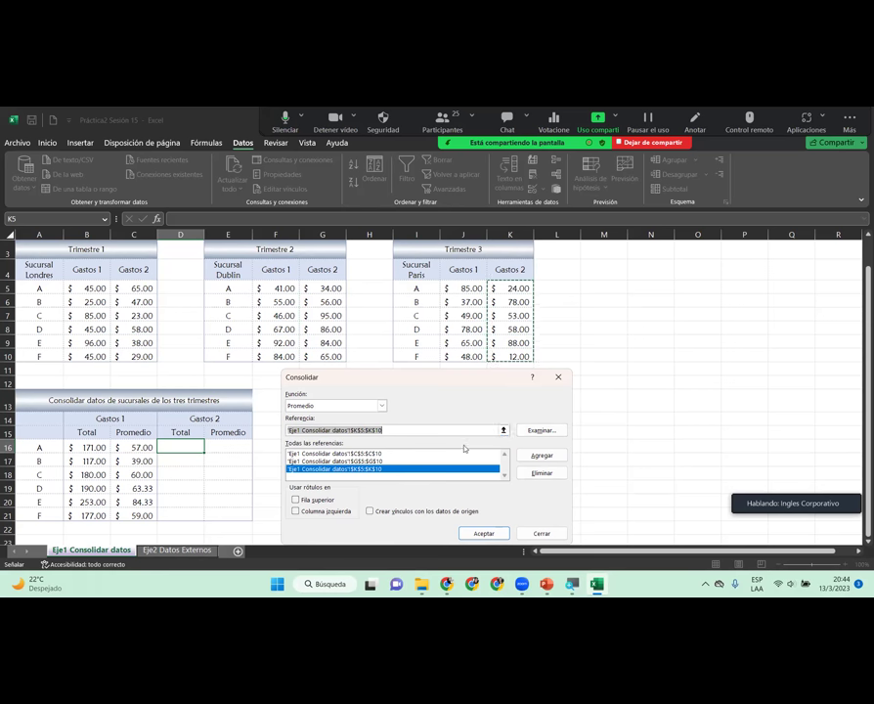
click(380, 408)
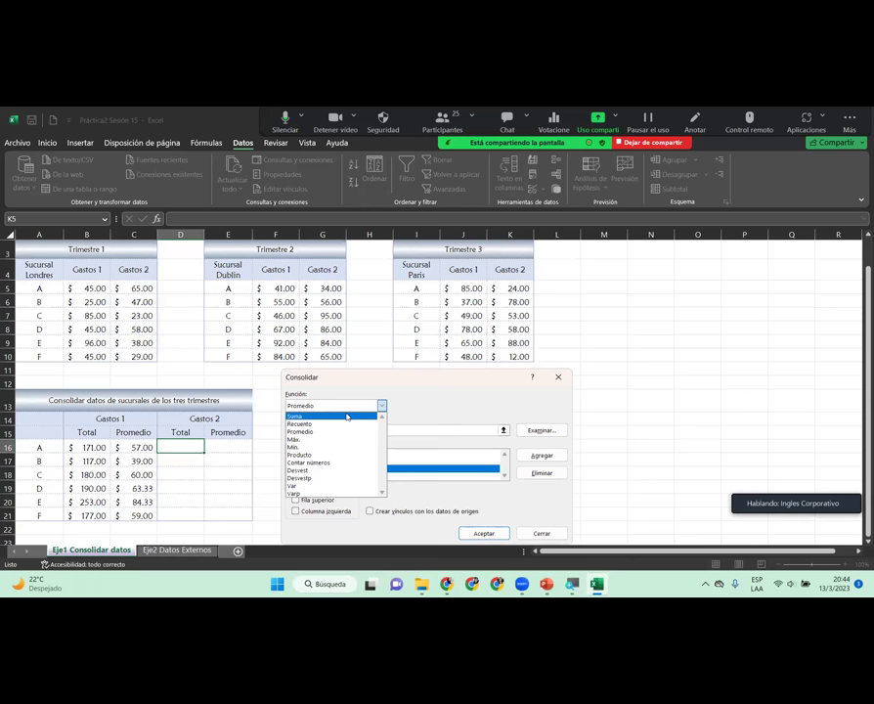
click(346, 416)
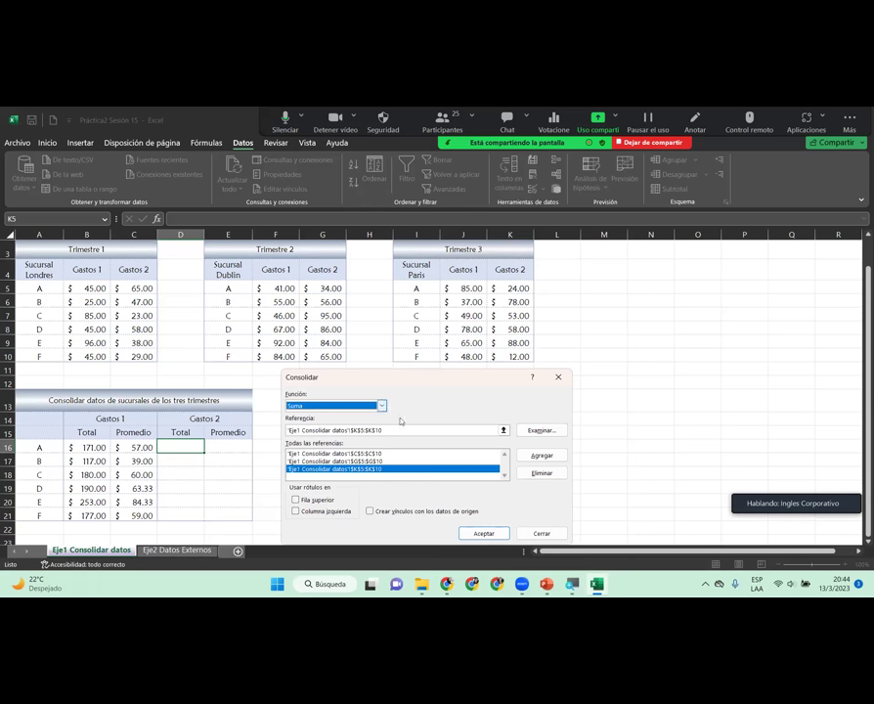
click(491, 535)
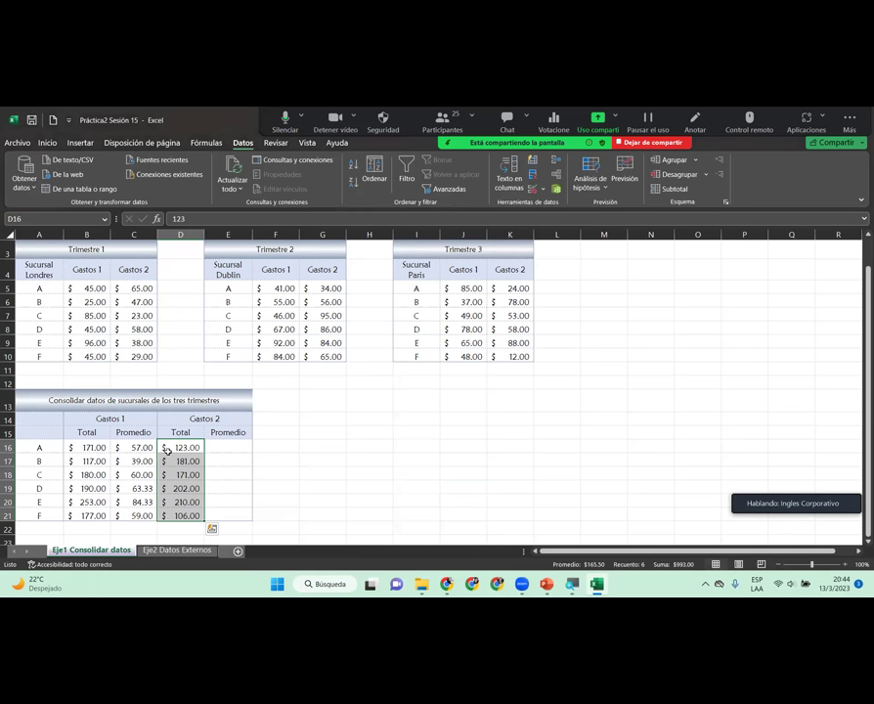
Step: Verify D18's 171.00 total equals product C's Gastos 2 values in C7, G7 and K7
click(245, 446)
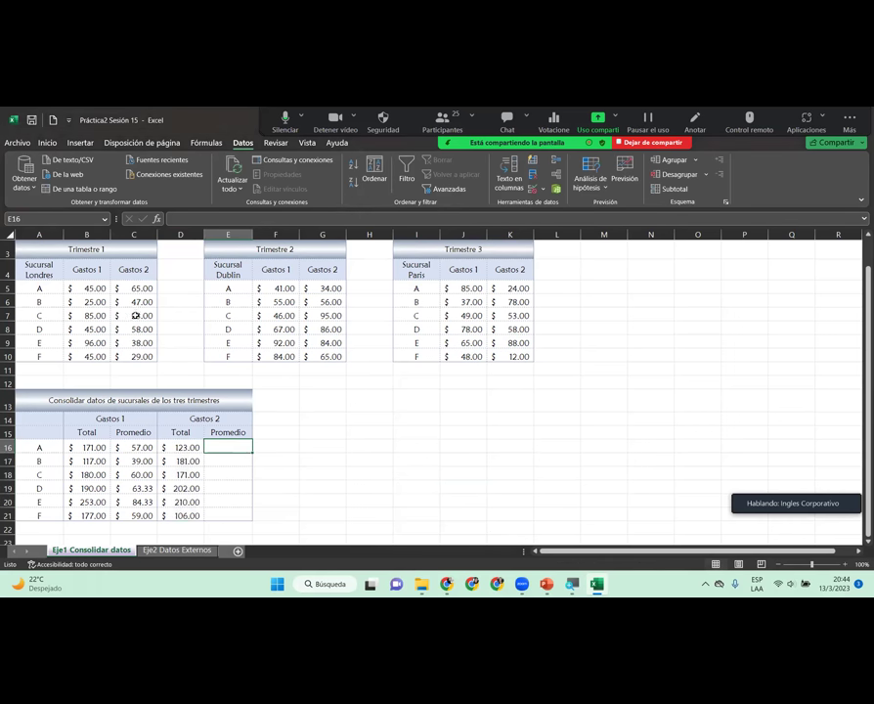
click(186, 475)
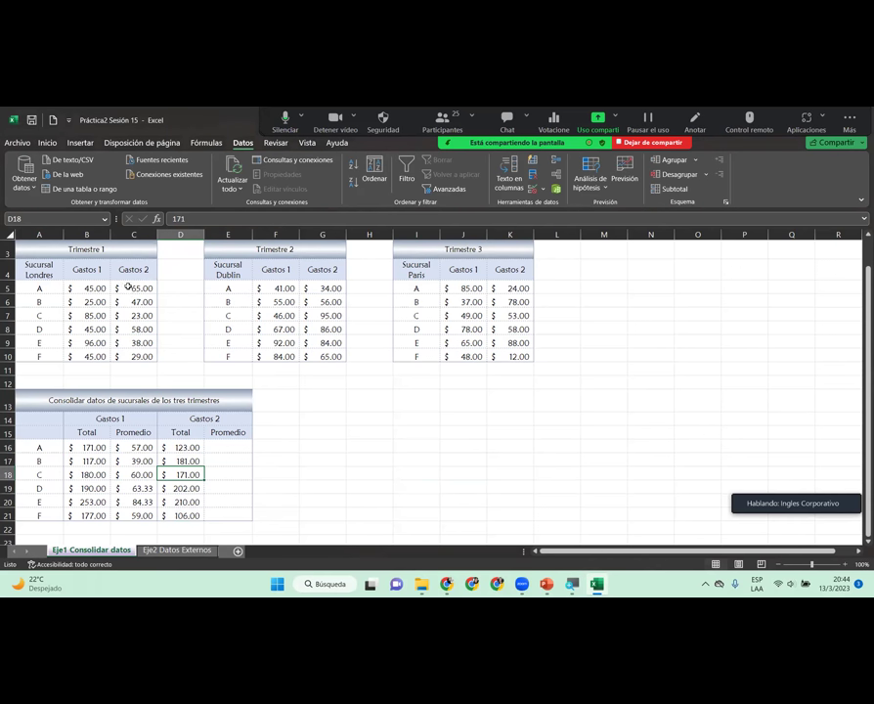
click(135, 316)
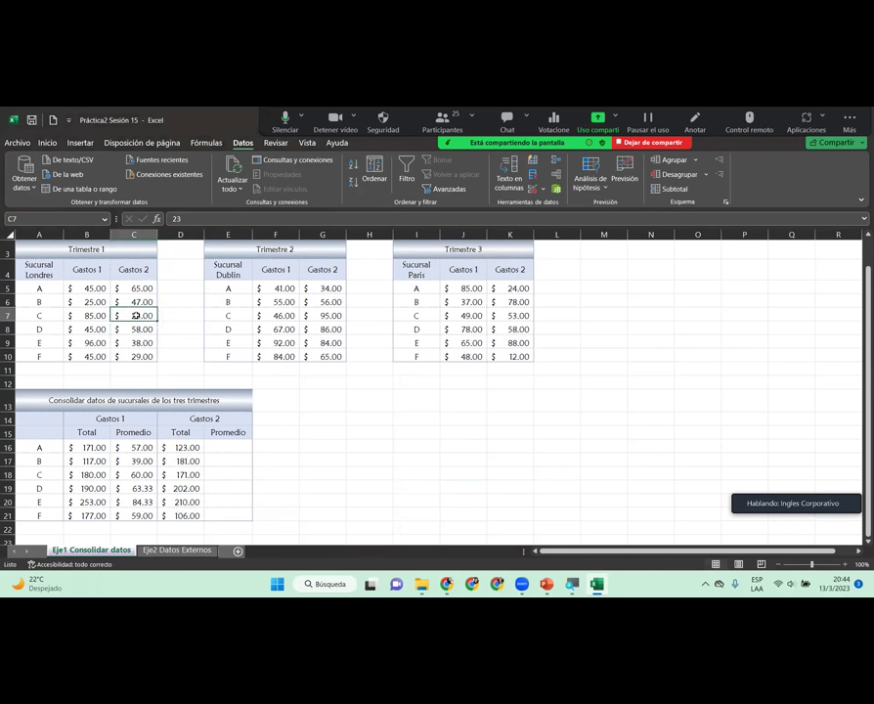
ctrl+click(330, 317)
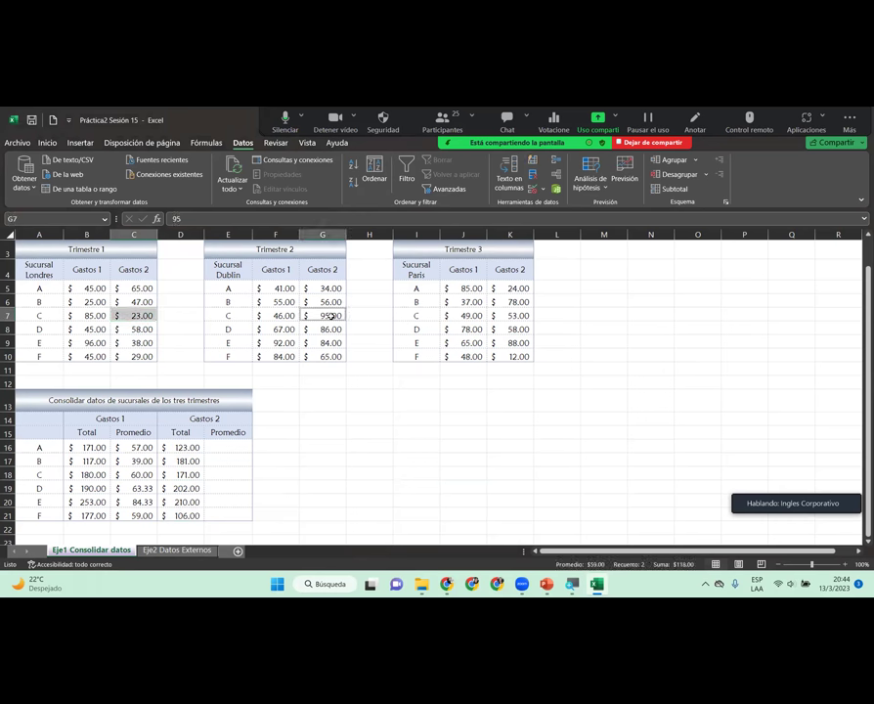
ctrl+click(511, 316)
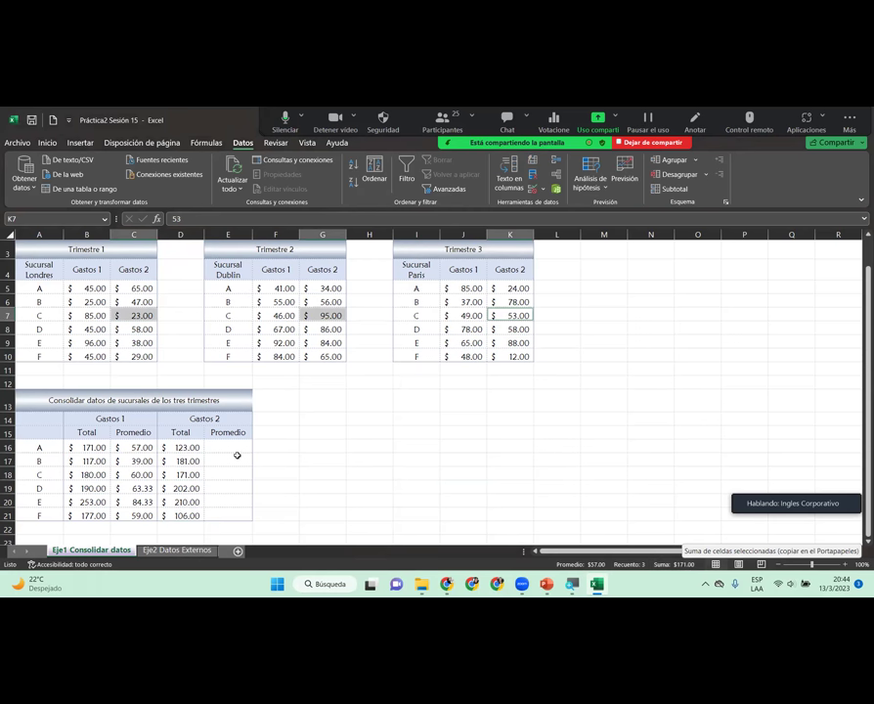
click(191, 474)
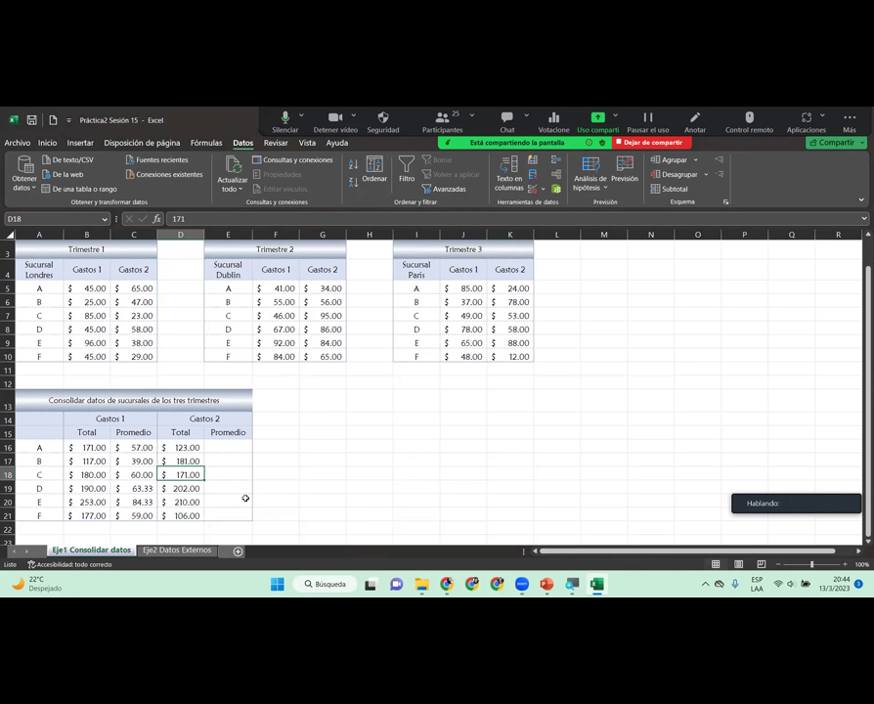
click(235, 447)
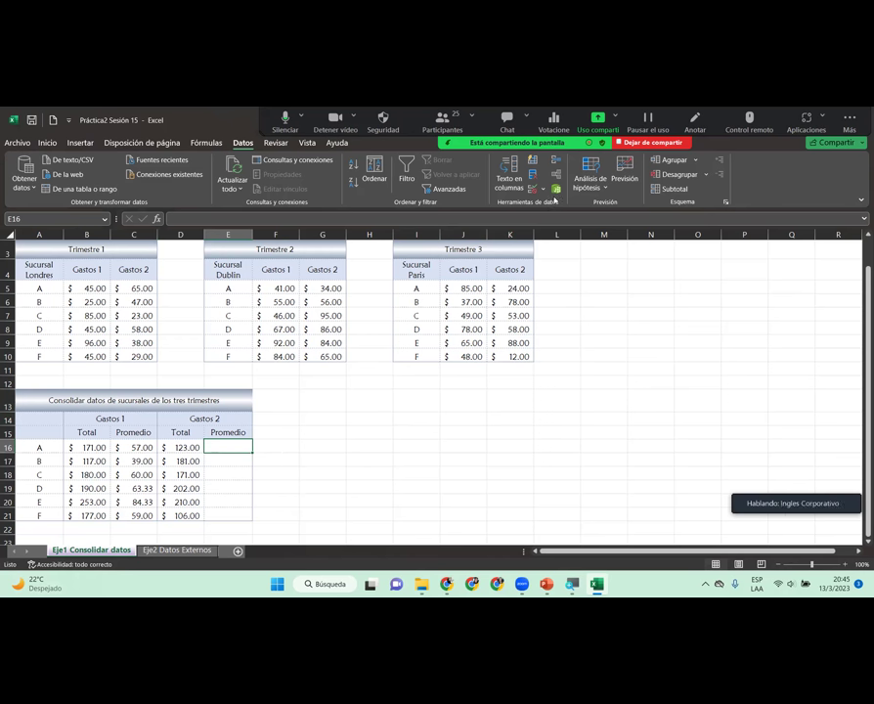
Step: Consolidate the three Gastos 2 ranges with Promedio into E16:E21, giving 41.00 to 35.33
click(556, 162)
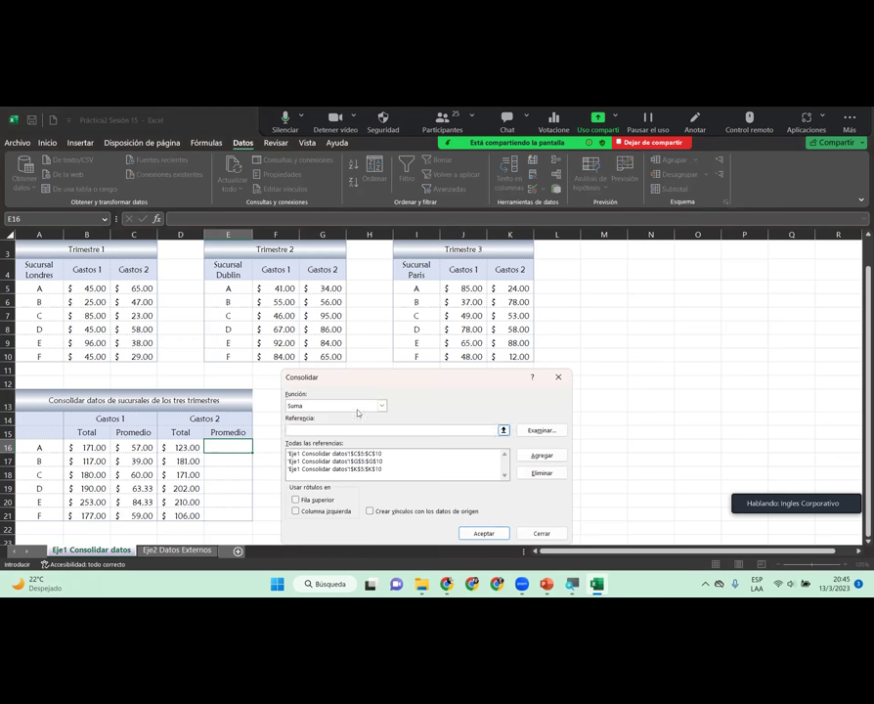
click(381, 405)
click(348, 431)
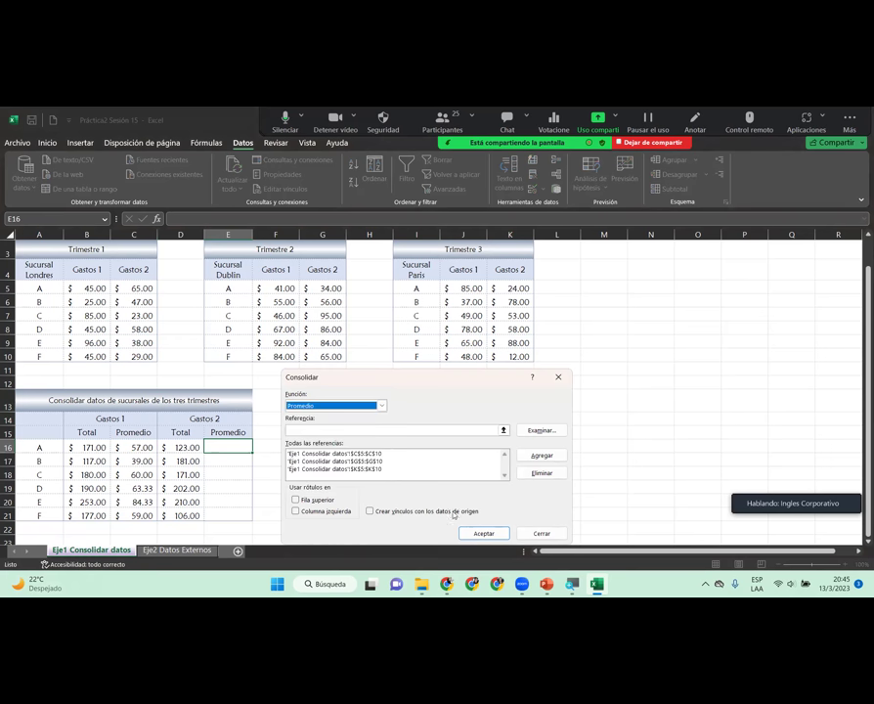
click(484, 533)
click(231, 447)
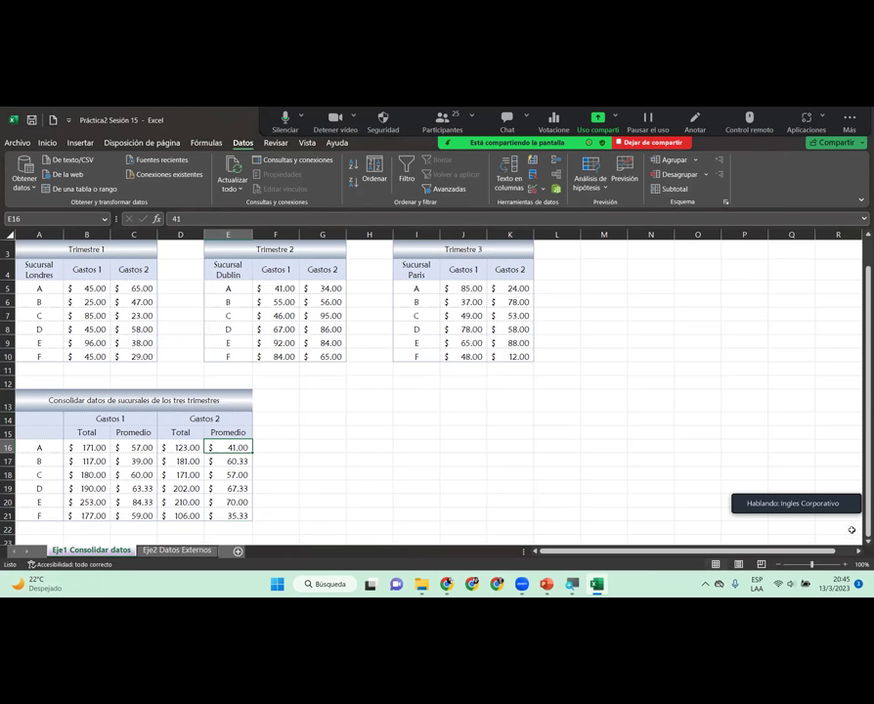
Step: Zoom the sheet view to 110%
scroll(852, 529, down, 2)
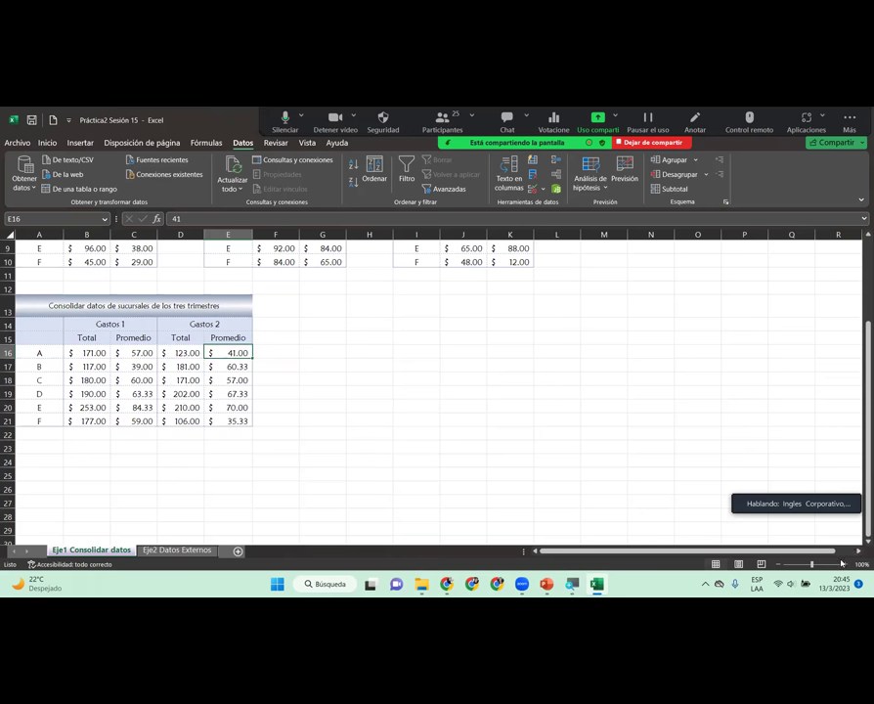
click(844, 565)
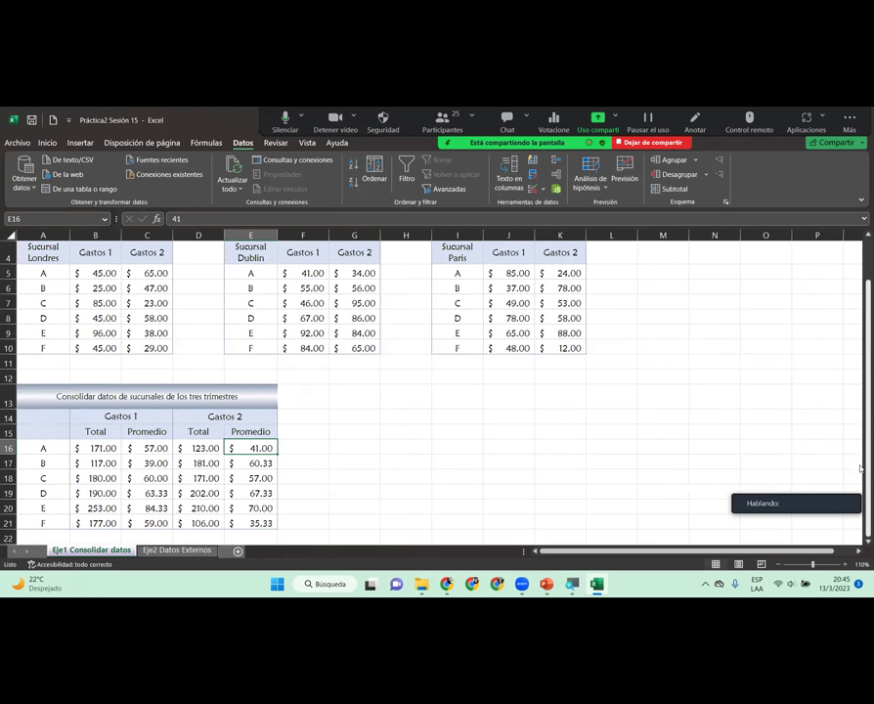
click(864, 541)
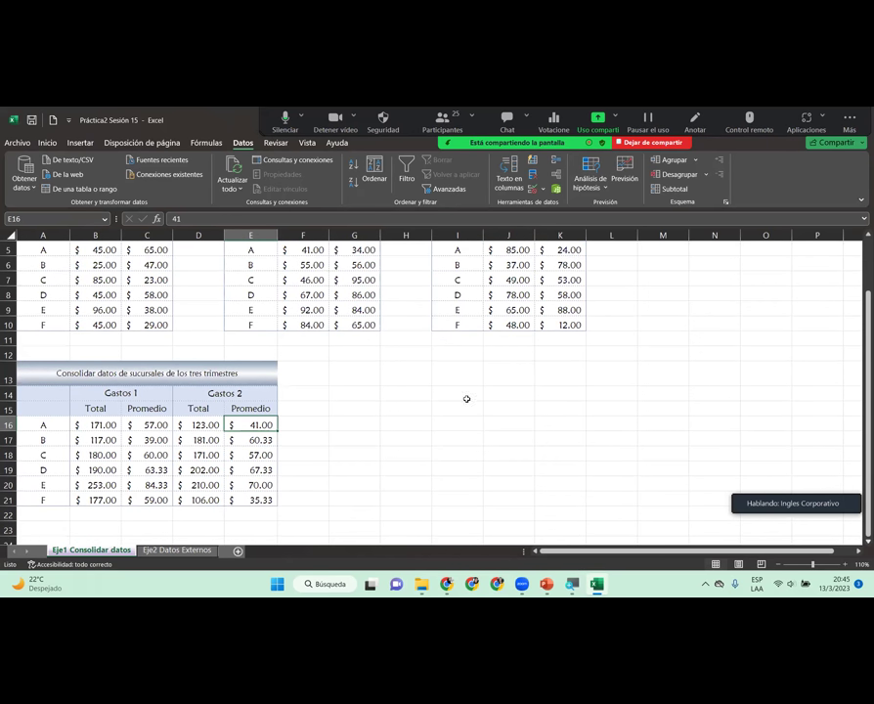
click(349, 394)
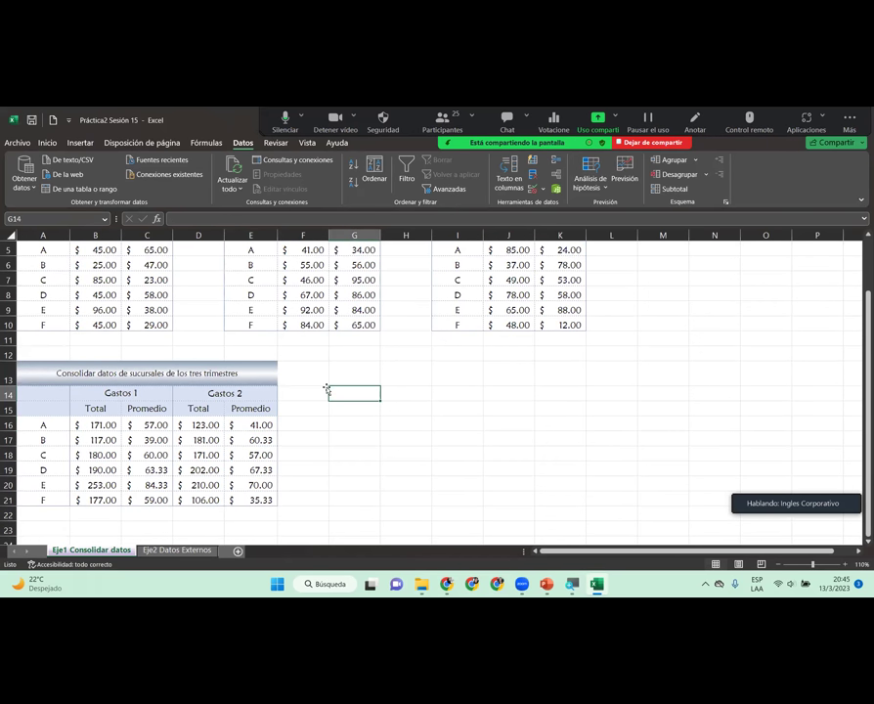
click(375, 409)
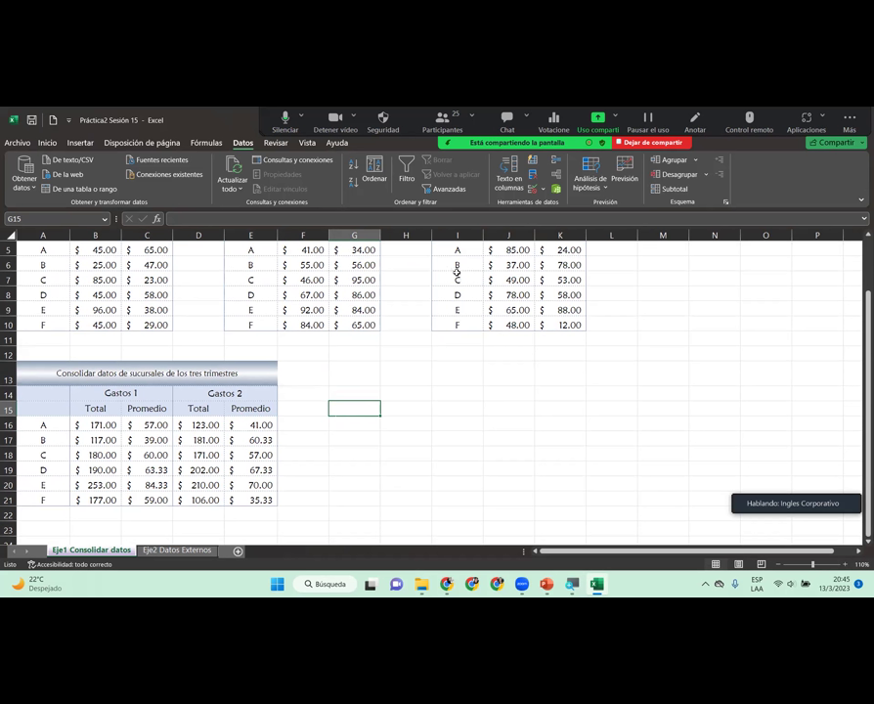
drag(860, 288, 860, 285)
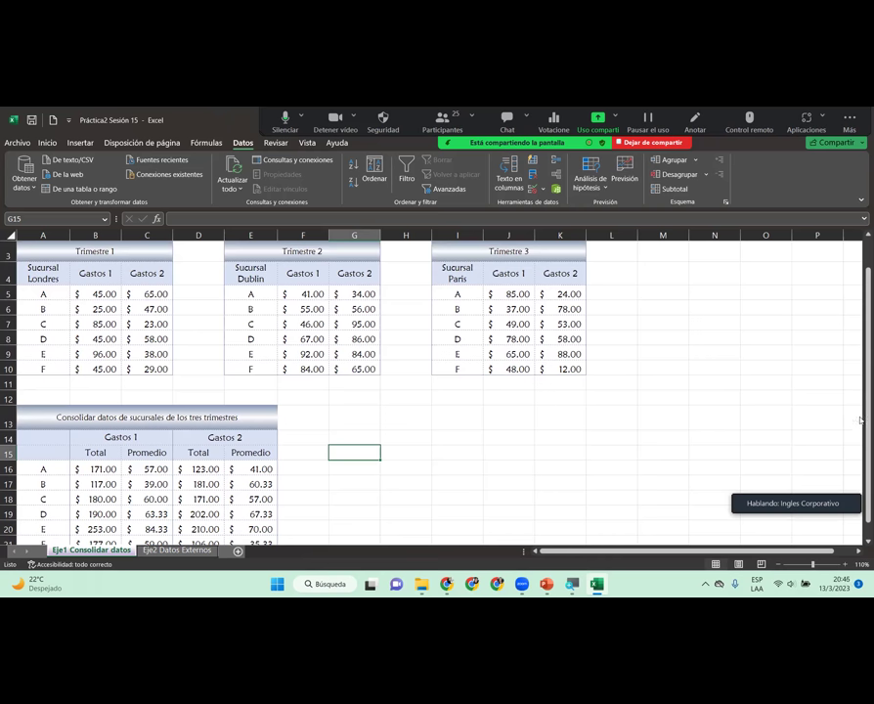
Step: Enter the header 'Máximo' in F15
scroll(860, 440, down, 1)
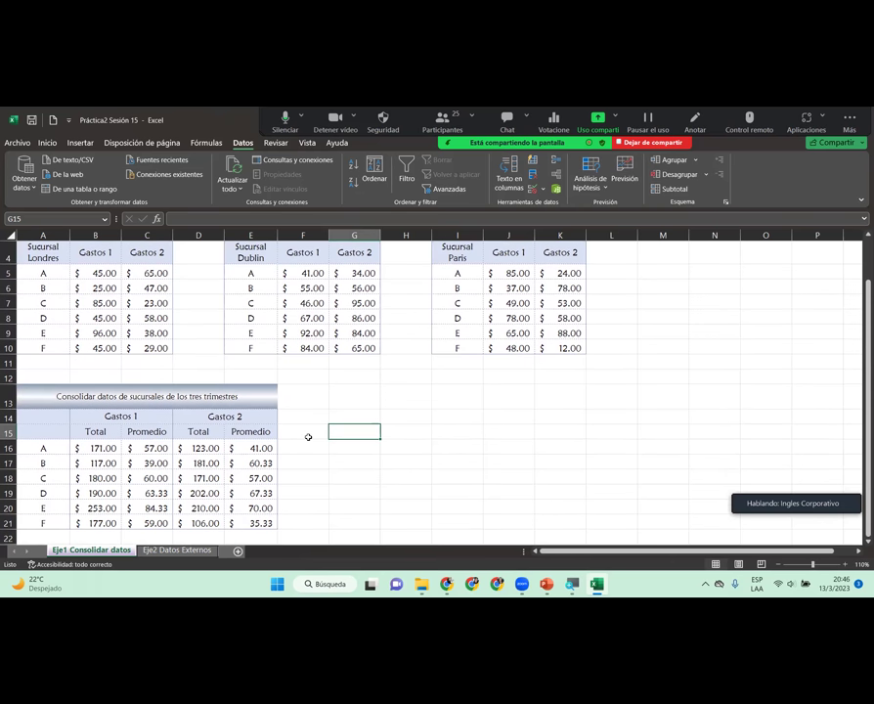
click(307, 439)
text(Máximo)
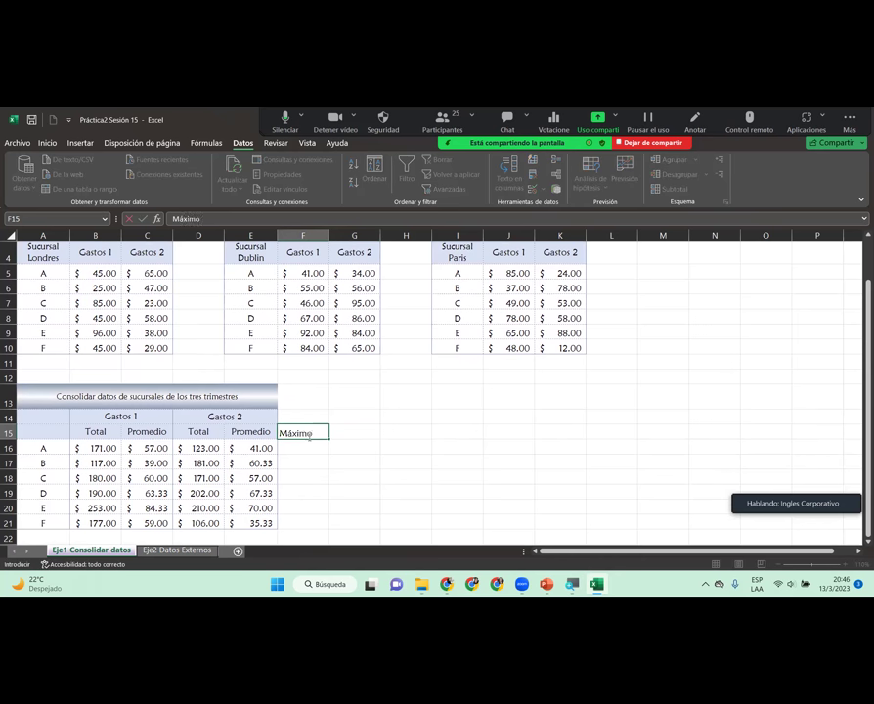
key(Return)
Step: Copy the Promedio column's formatting from E15:E21 onto the Máximo column F15:F21
click(251, 430)
drag(251, 430, 252, 523)
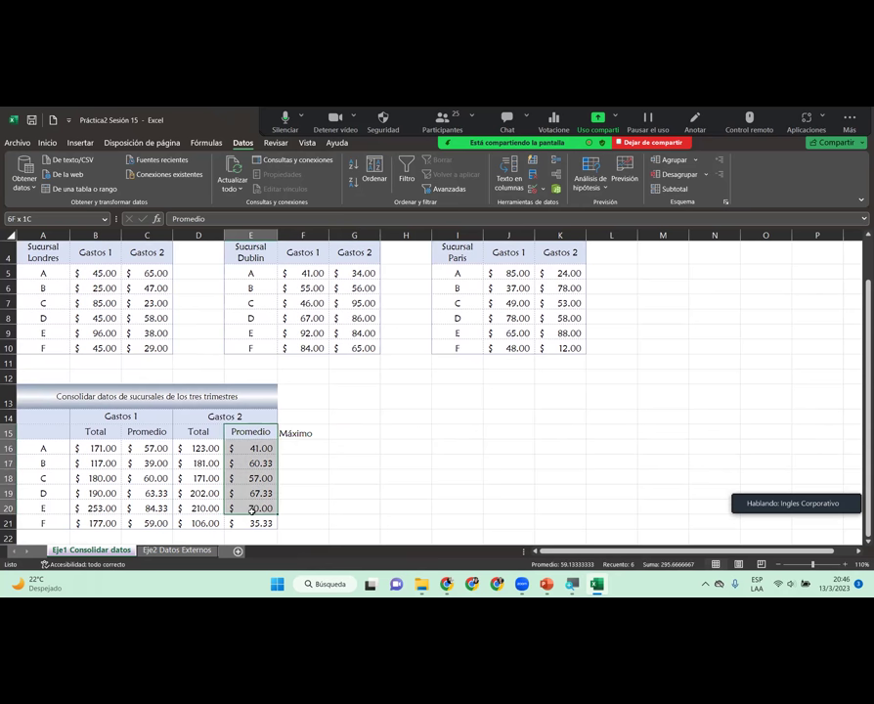
click(49, 143)
click(74, 188)
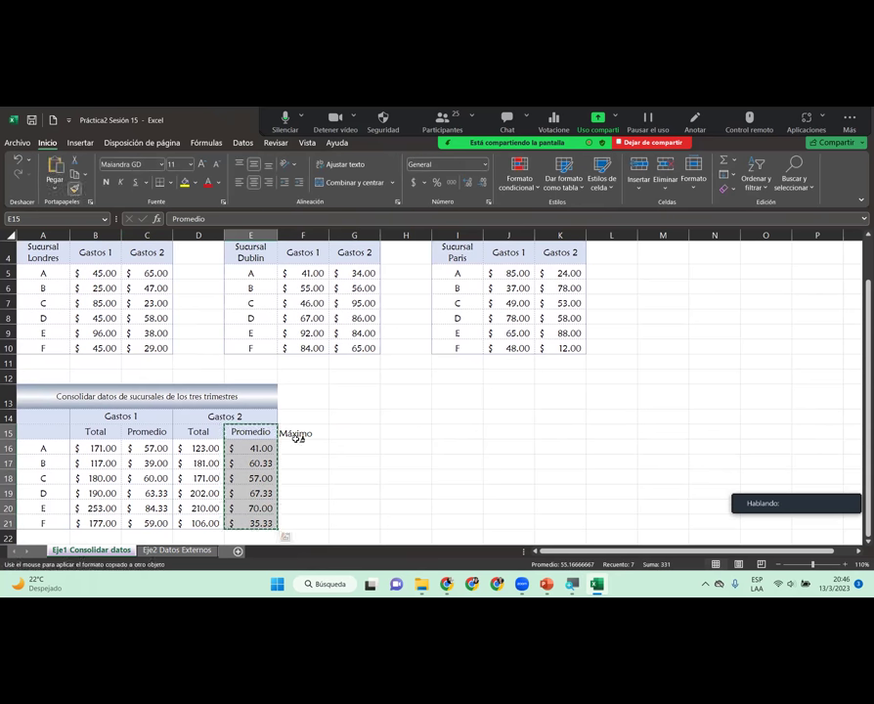
drag(298, 438, 299, 533)
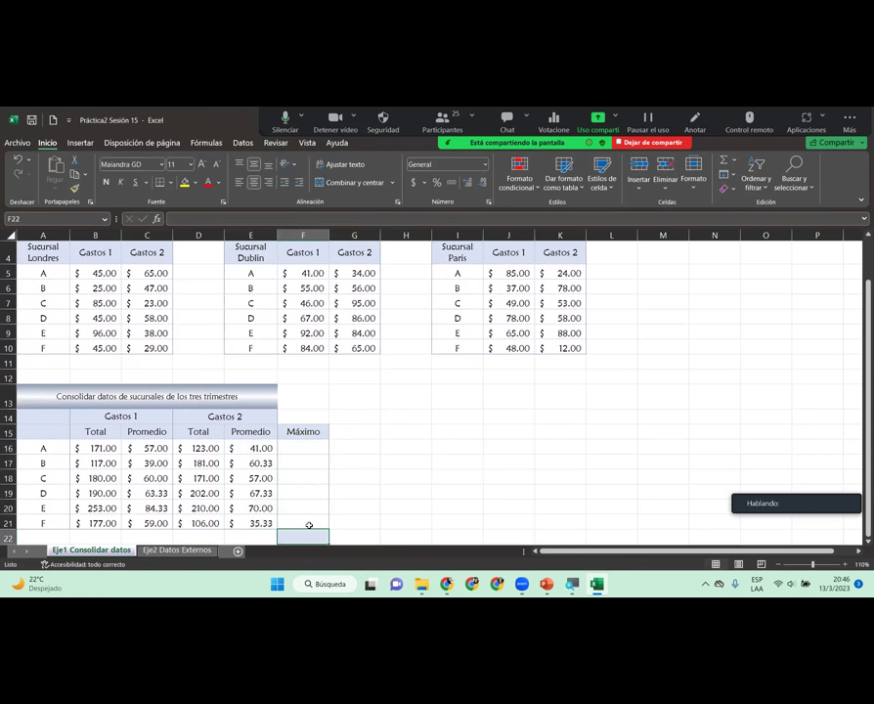
drag(861, 440, 861, 507)
click(234, 539)
drag(317, 542, 279, 542)
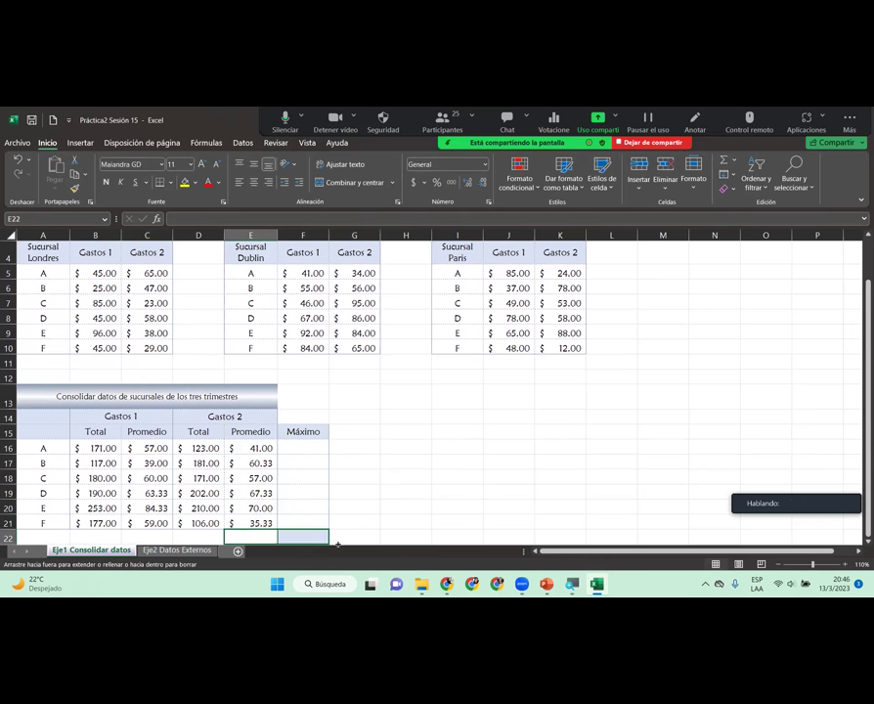
click(303, 478)
click(301, 448)
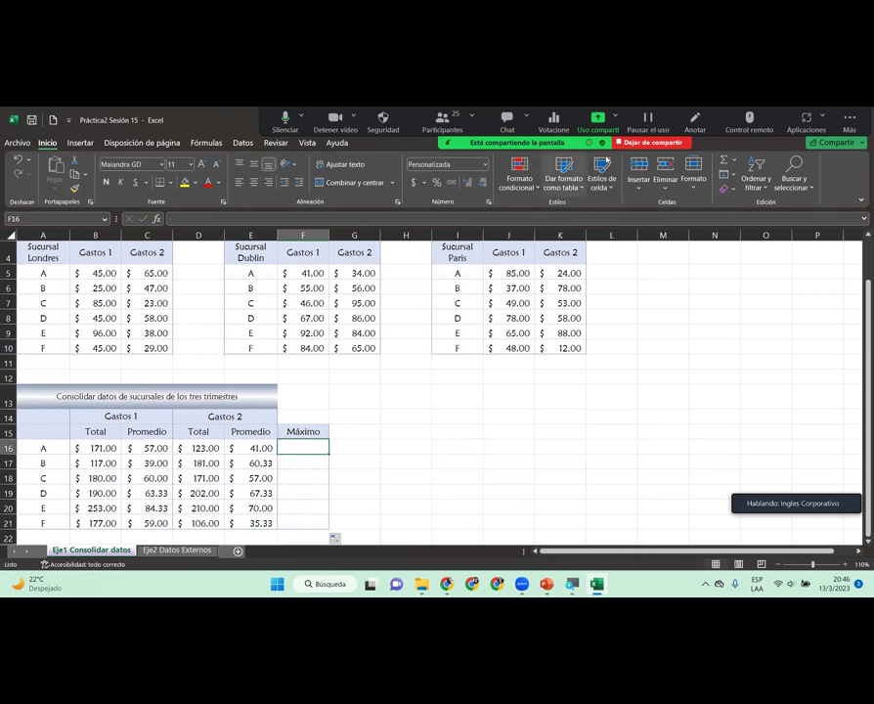
Step: Consolidate the Gastos 2 references with Máx. into F16:F21, giving each product's highest value
click(242, 143)
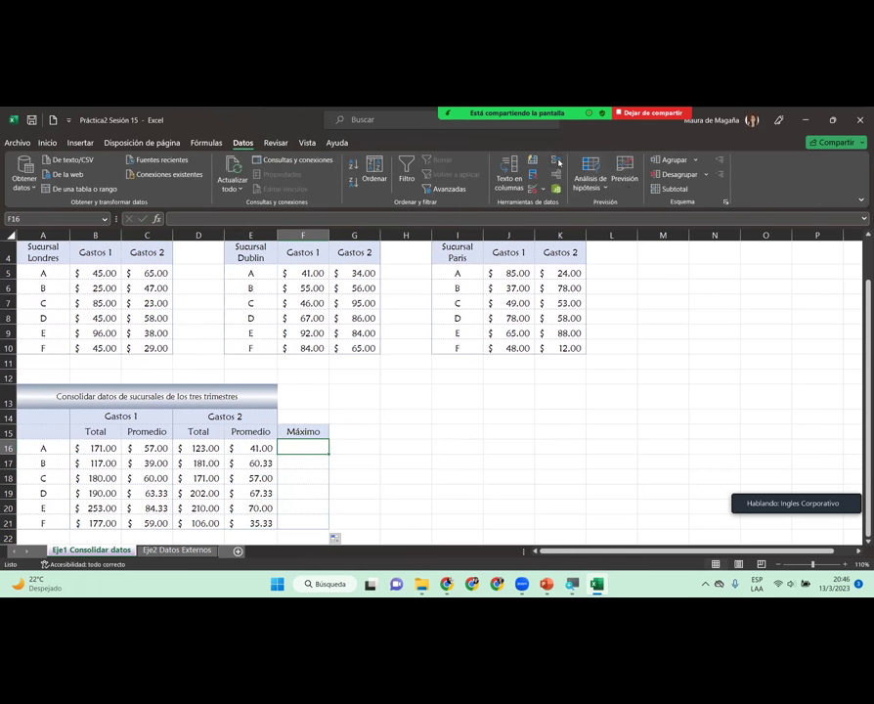
click(555, 160)
click(312, 407)
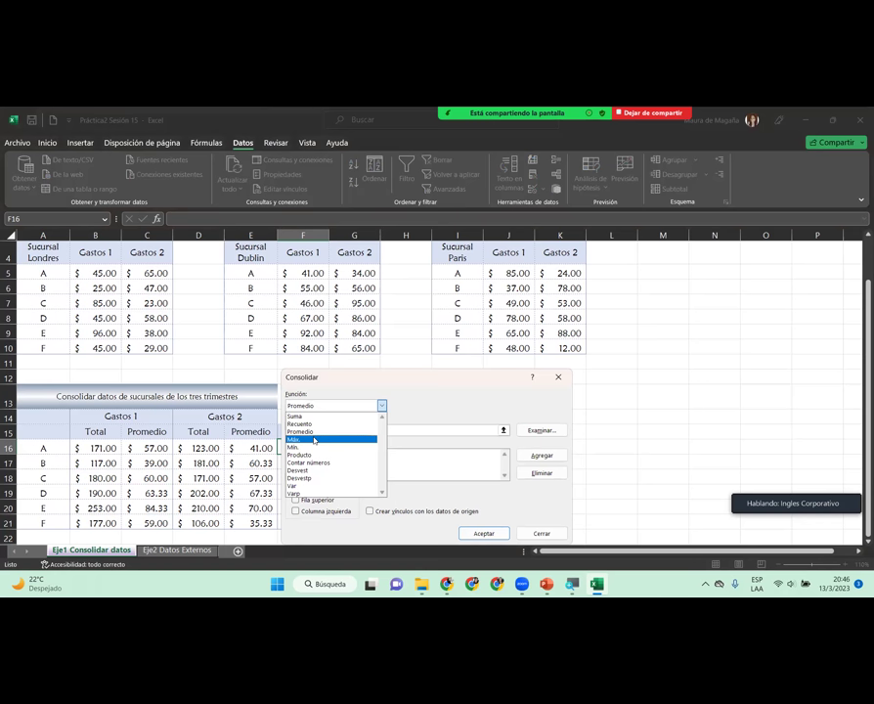
click(299, 439)
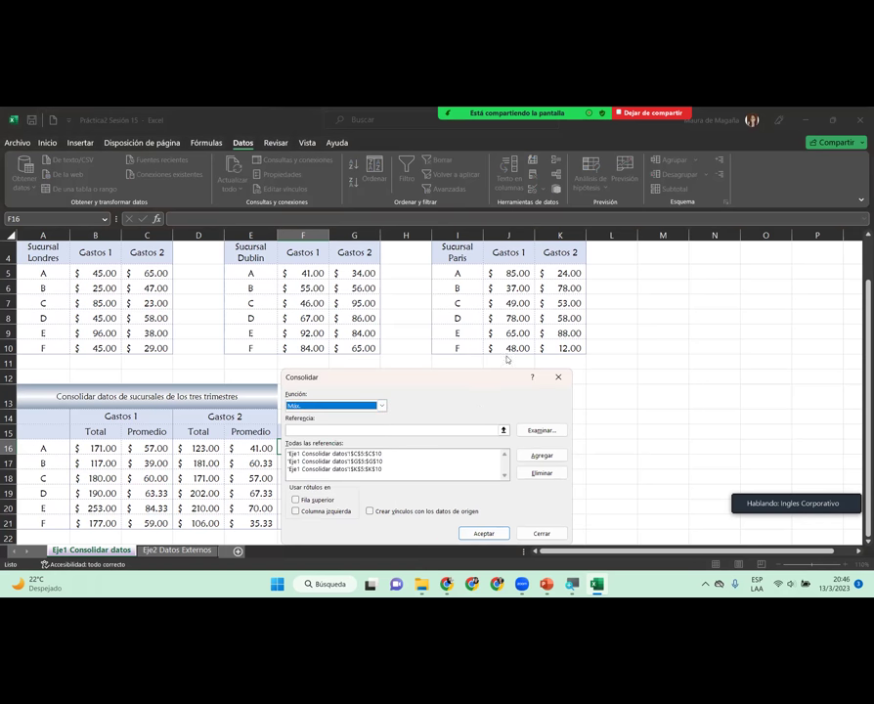
drag(507, 377, 685, 264)
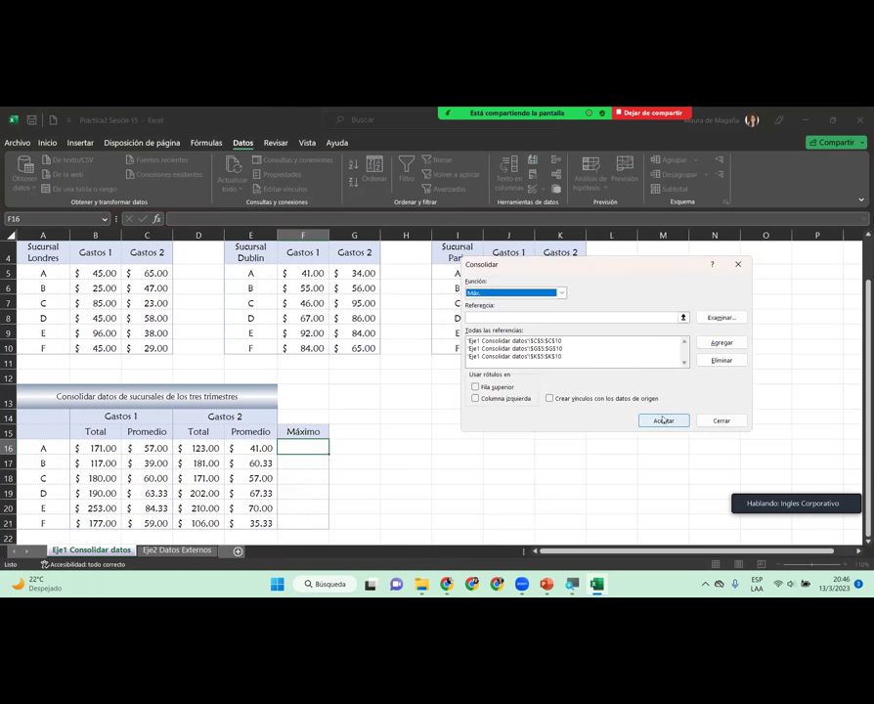
click(662, 420)
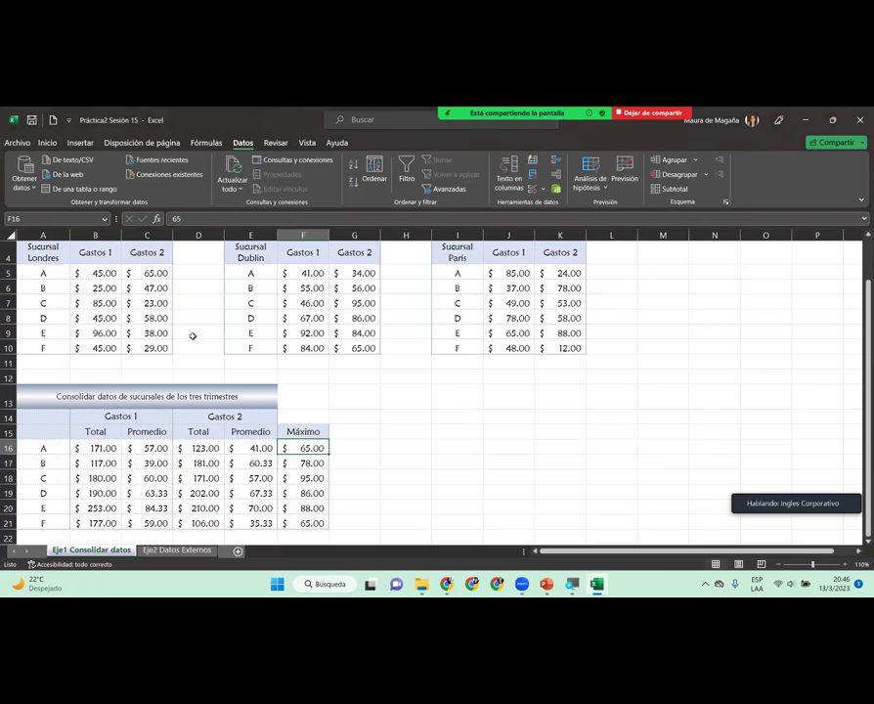
Step: Compare product A's Gastos 2 values across the London, Dublin and París tables
click(148, 273)
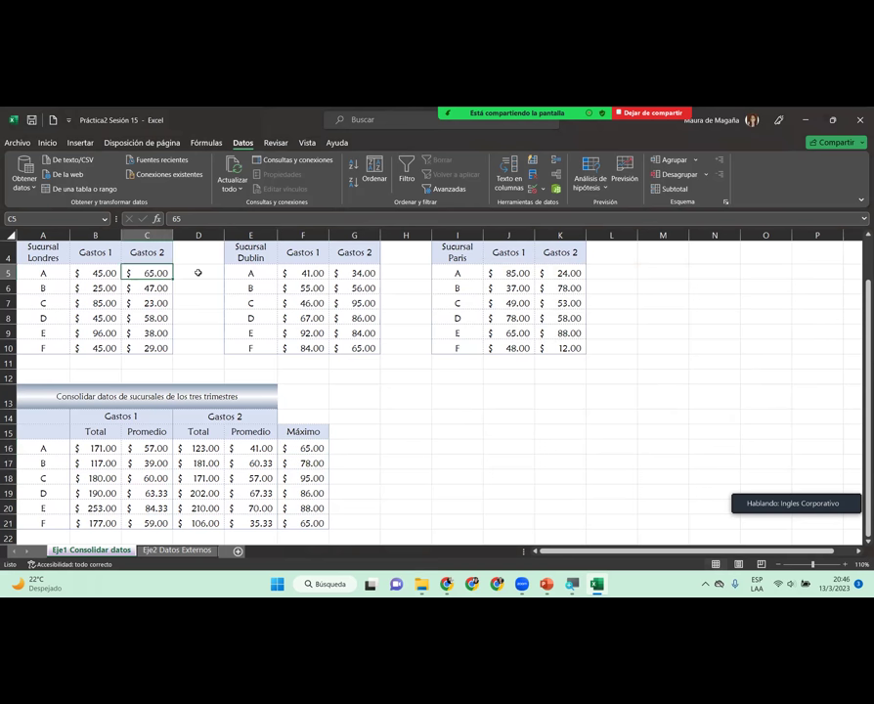
ctrl+click(357, 273)
ctrl+click(561, 273)
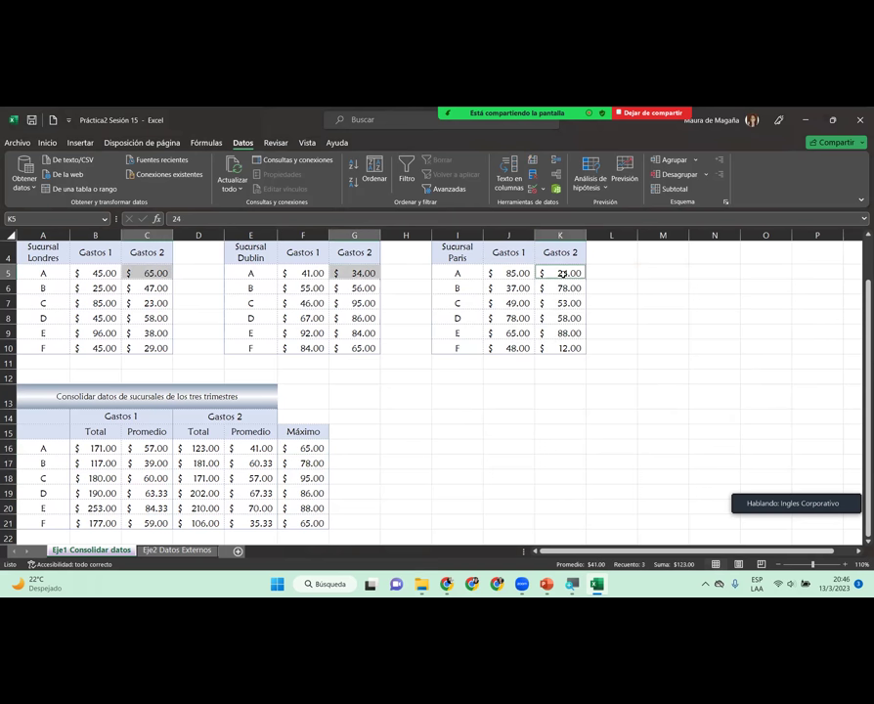
click(132, 274)
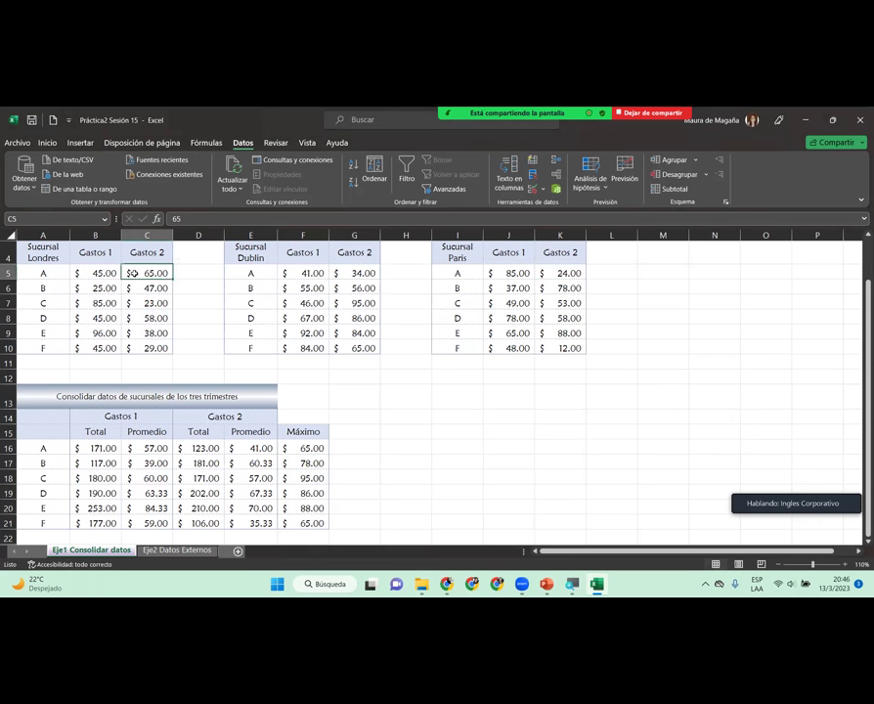
Step: Merge and center Gastos 2 across E14:F14 and the table title across A13:F13
click(214, 416)
drag(289, 415, 303, 417)
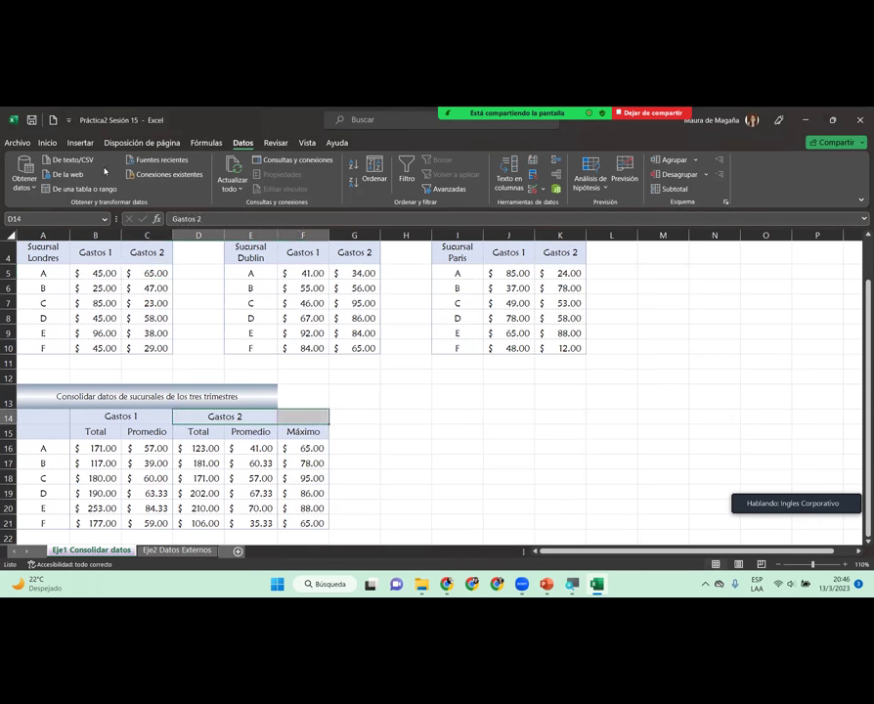
click(45, 143)
click(340, 183)
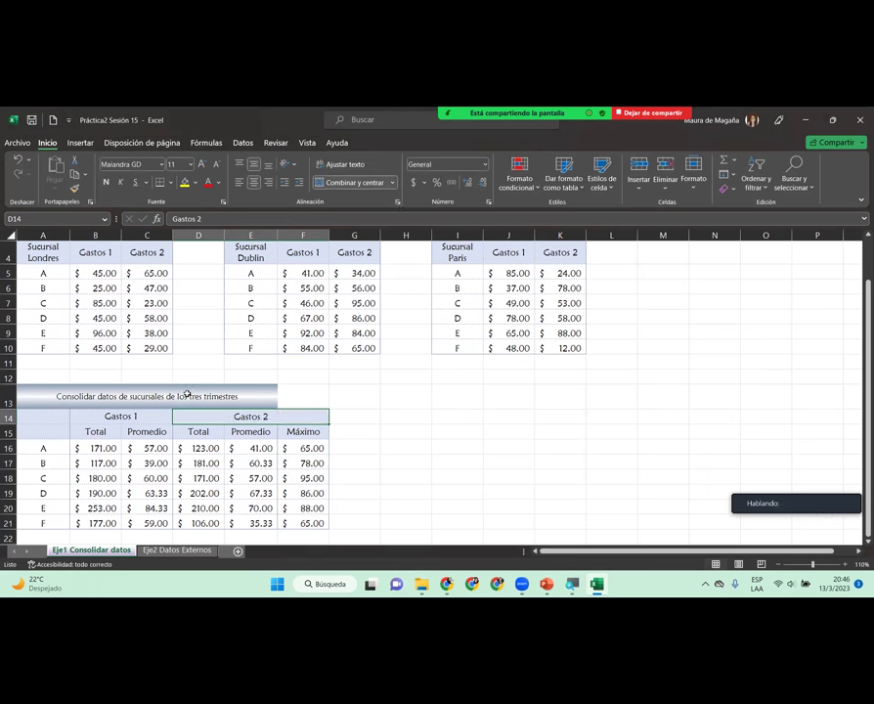
drag(188, 393, 322, 397)
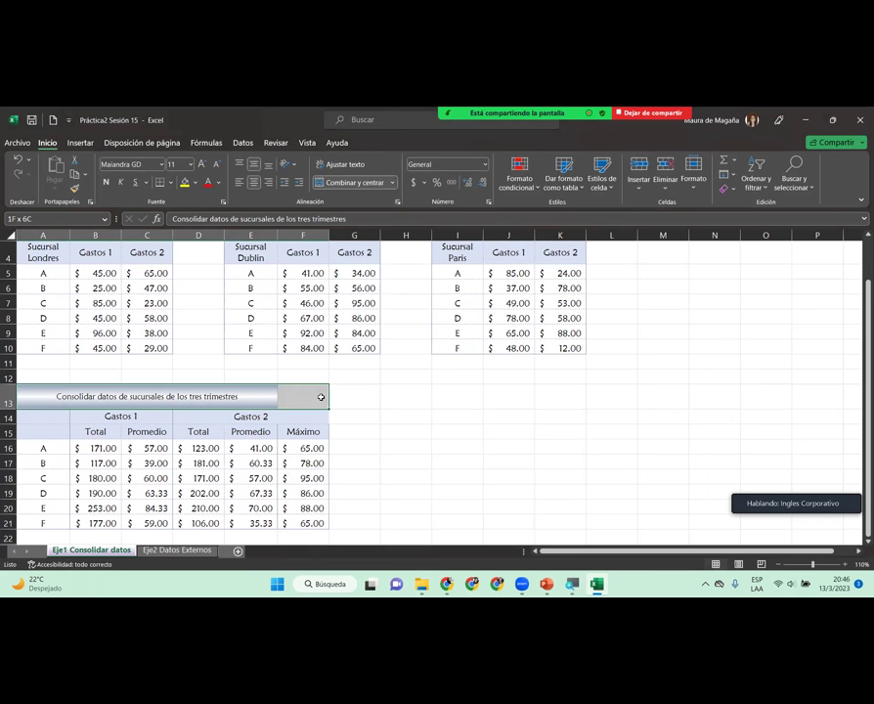
click(336, 184)
Step: Switch to the Eje2 Datos Externos sheet
click(275, 485)
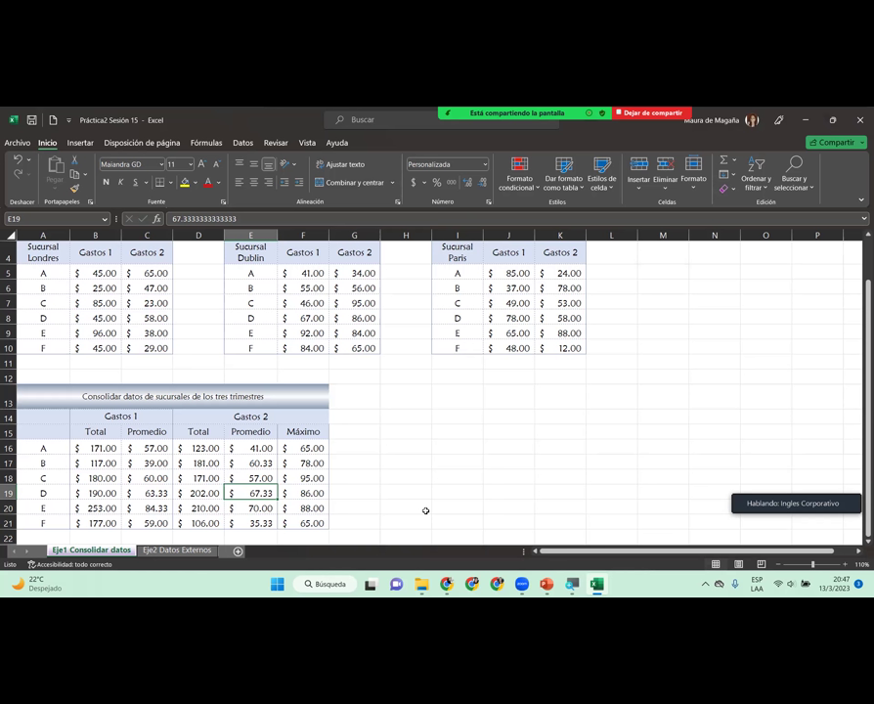
click(305, 477)
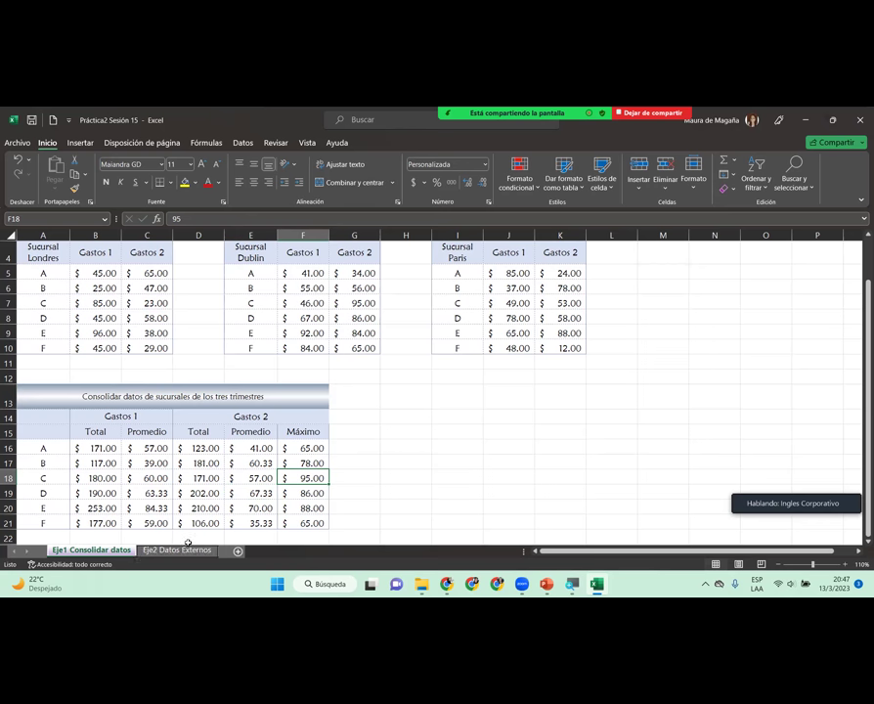
click(182, 553)
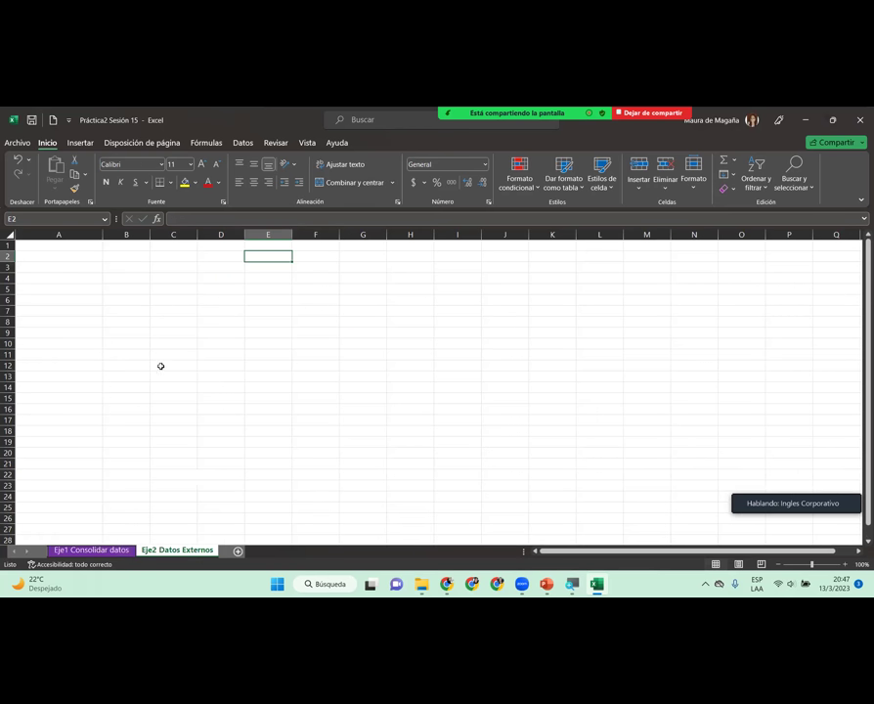
Step: Open the Centro, Masferrer and Santa Tecla workbooks from the Sesión 15 folder
click(88, 268)
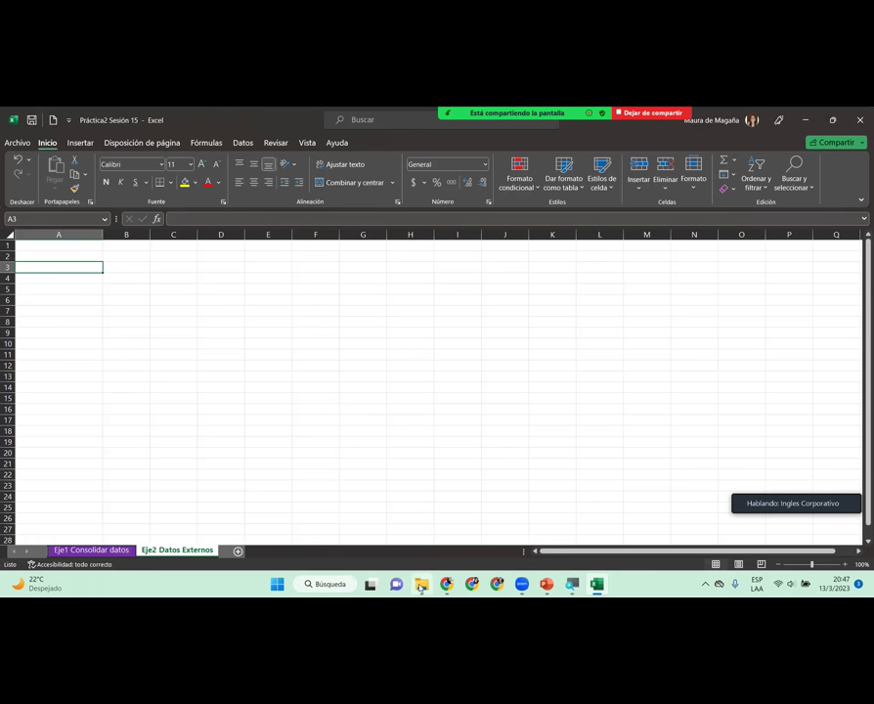
click(420, 585)
click(198, 301)
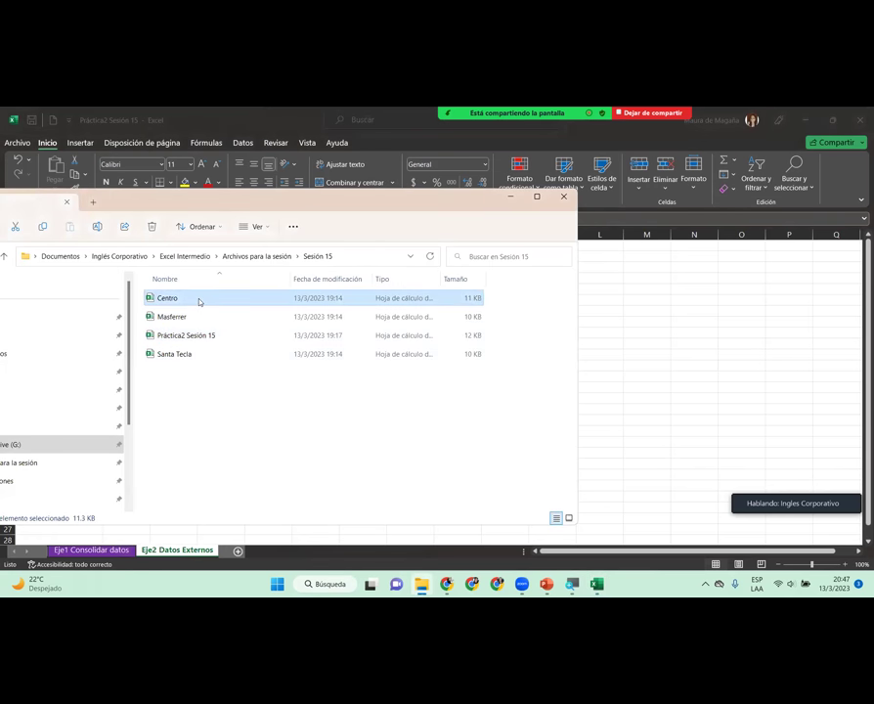
ctrl+click(192, 316)
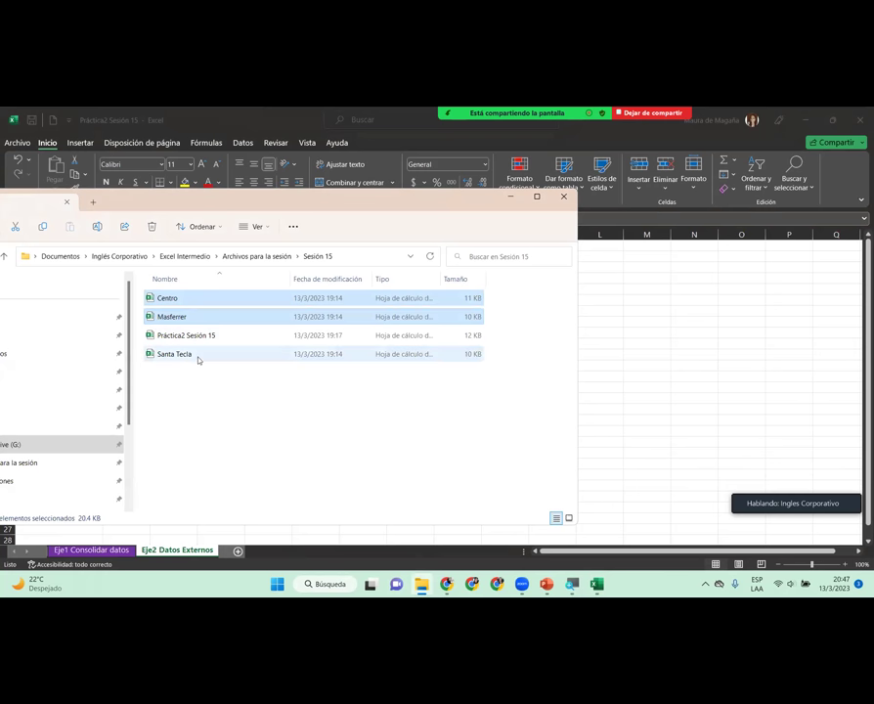
ctrl+click(197, 358)
key(Return)
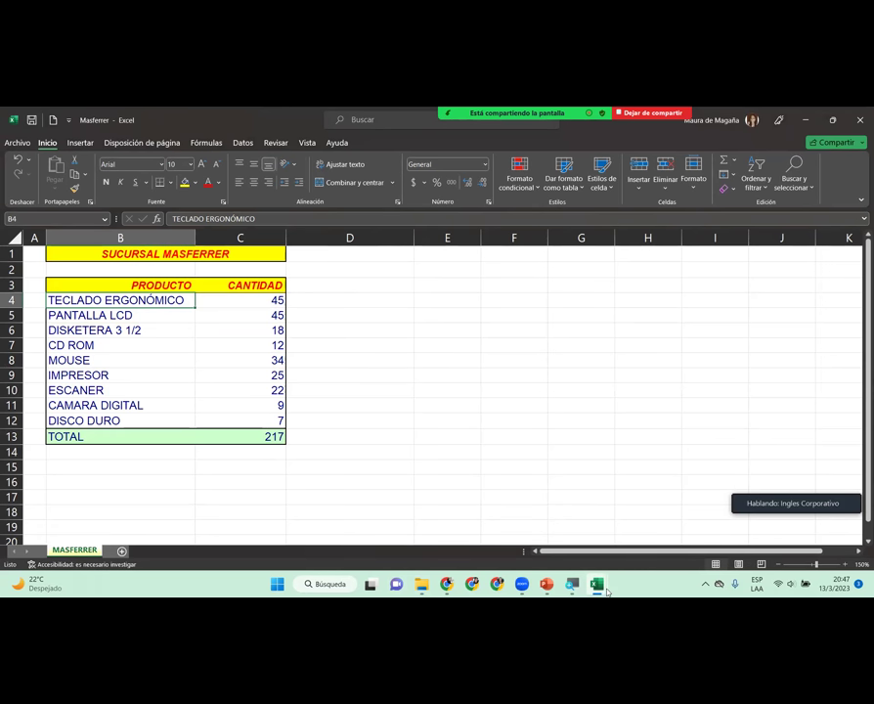
Step: Look over the Centro, Santa Tecla and Masferrer workbooks, then return to Práctica2 Sesión 15
mouse_move(598, 590)
click(659, 533)
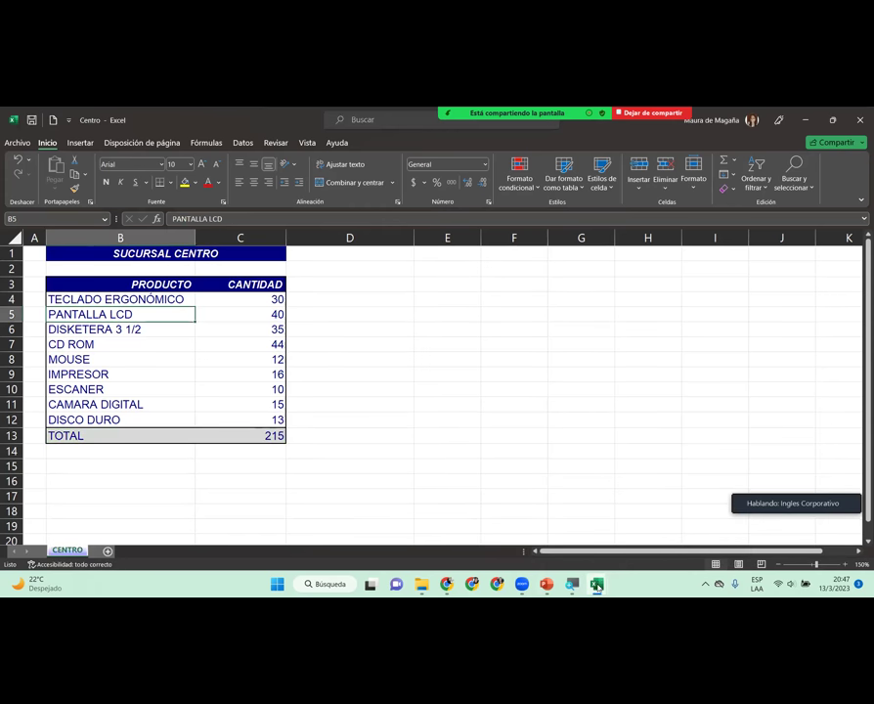
mouse_move(598, 585)
click(562, 532)
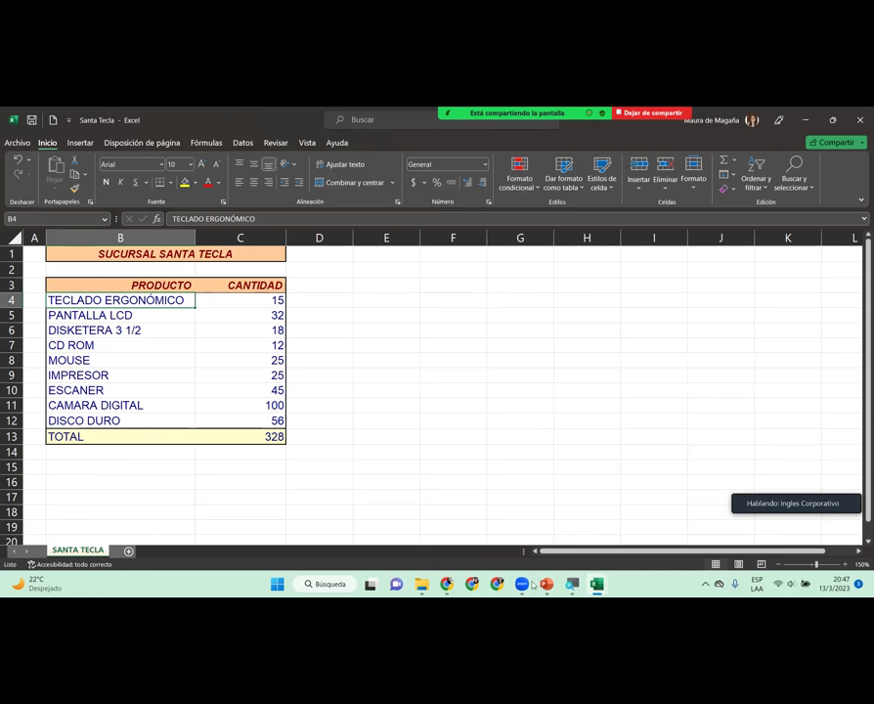
mouse_move(596, 583)
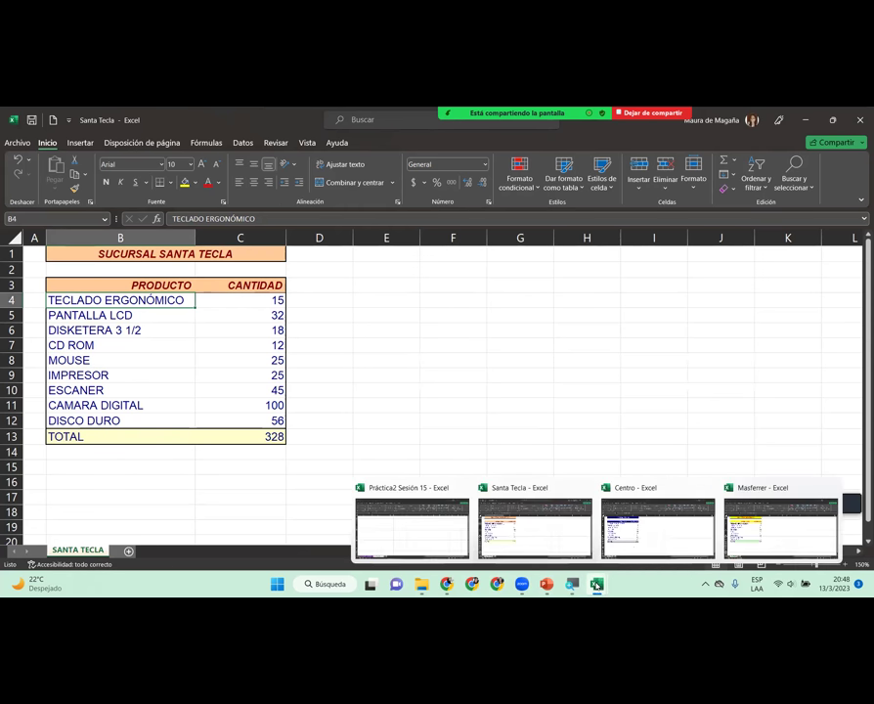
click(546, 537)
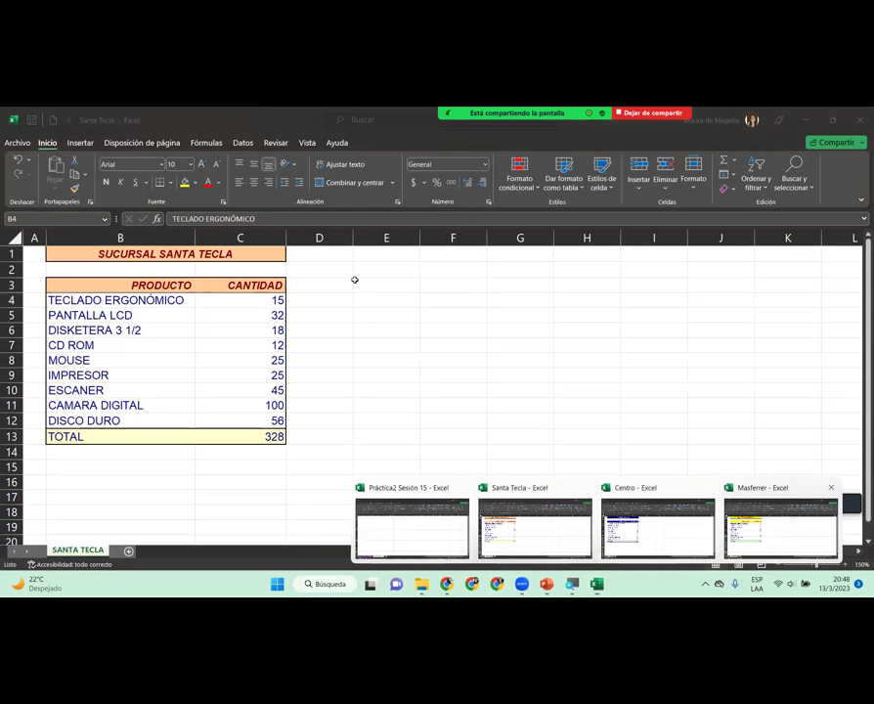
click(774, 533)
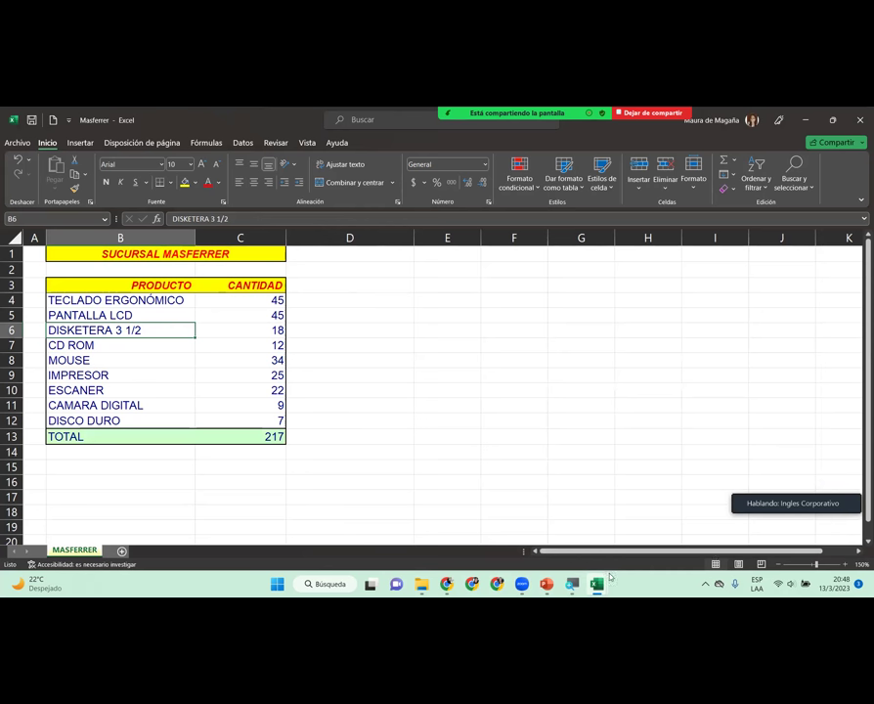
mouse_move(602, 581)
click(451, 530)
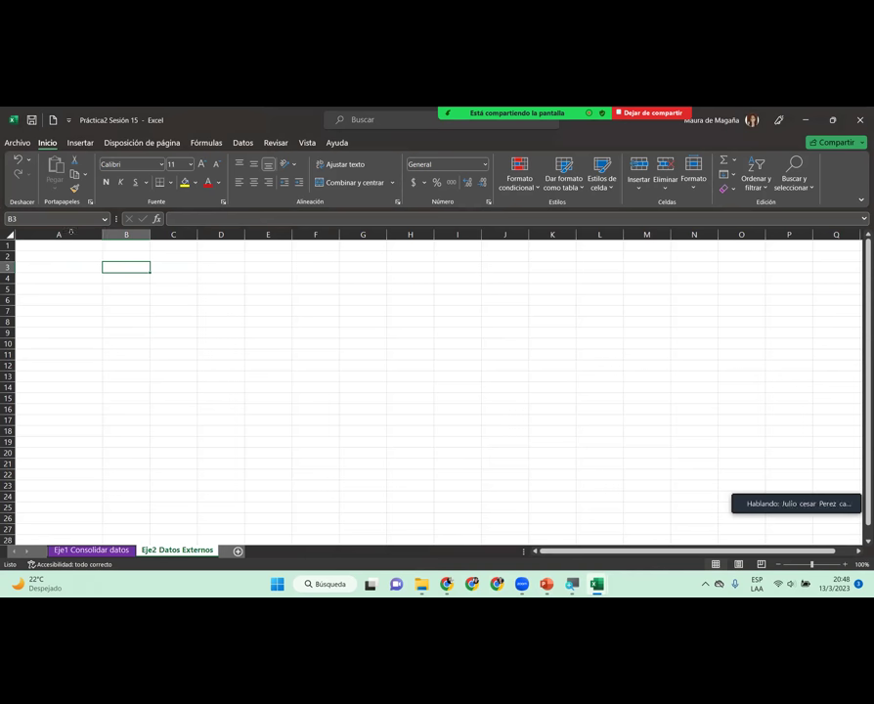
Step: Set every column to width 11 and every row to height 24, then select B2
click(10, 236)
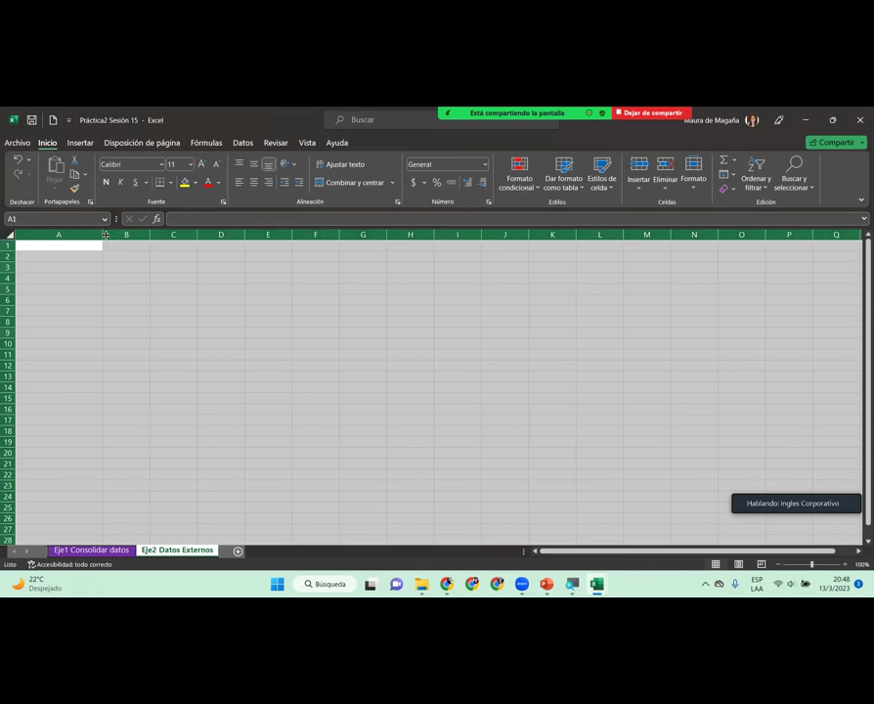
drag(102, 235, 65, 240)
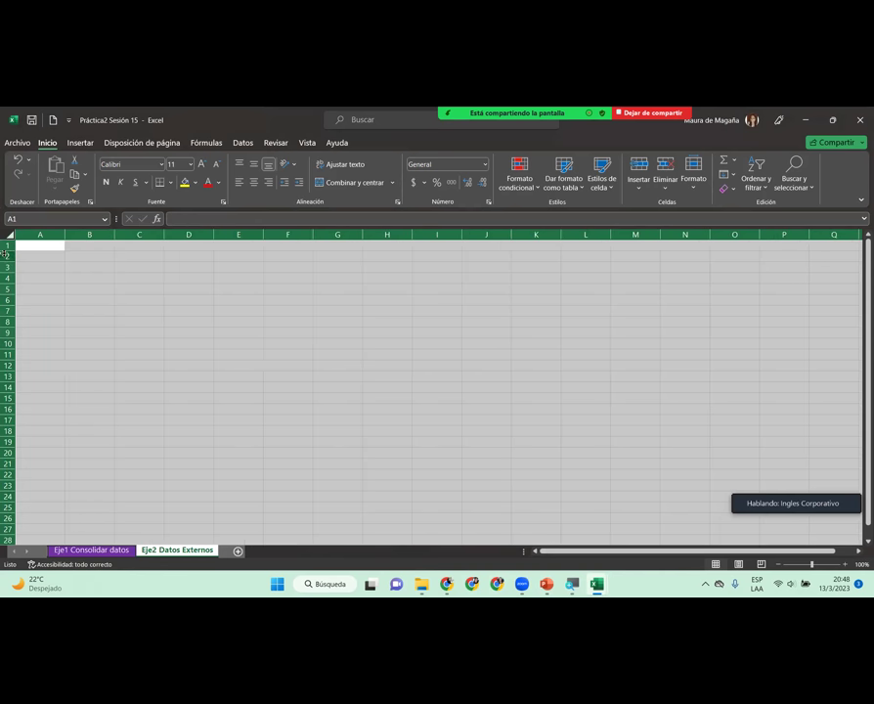
drag(8, 250, 7, 256)
click(105, 268)
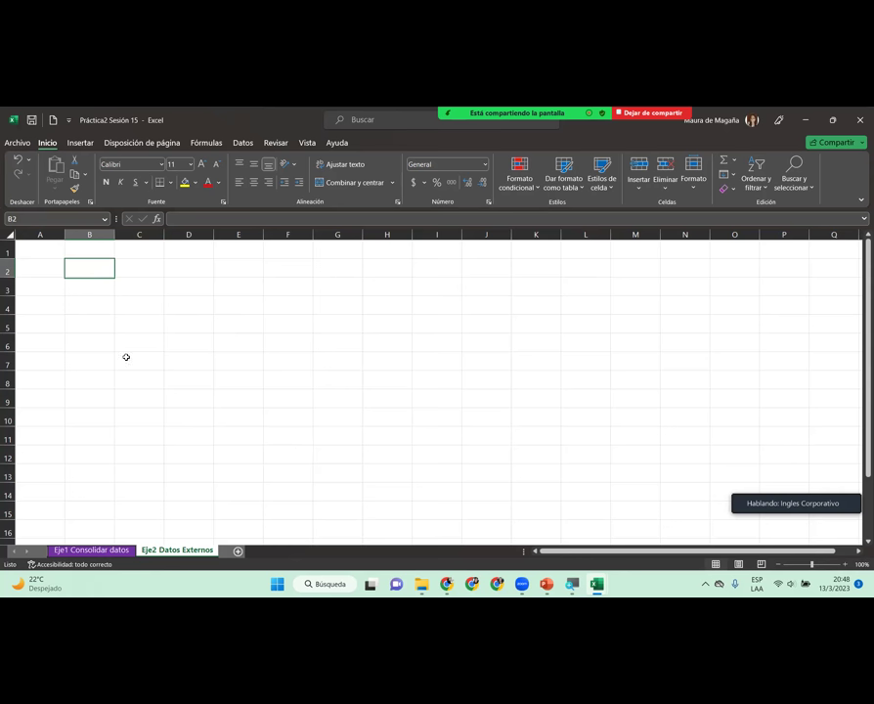
Step: Check that the Consolidate dialog's summary function is Suma, then close it
click(247, 142)
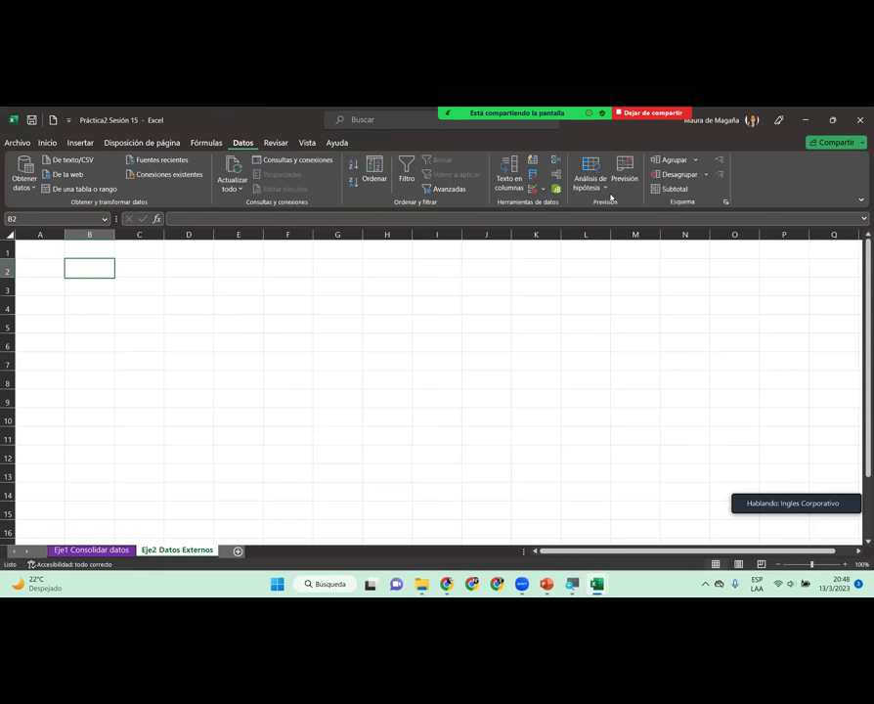
click(556, 159)
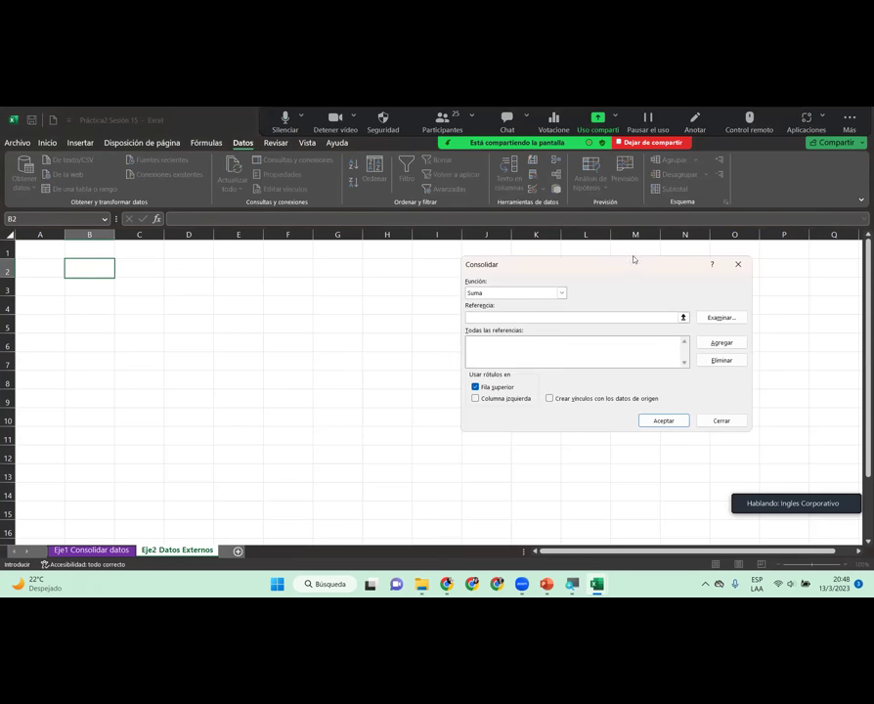
drag(620, 271, 462, 283)
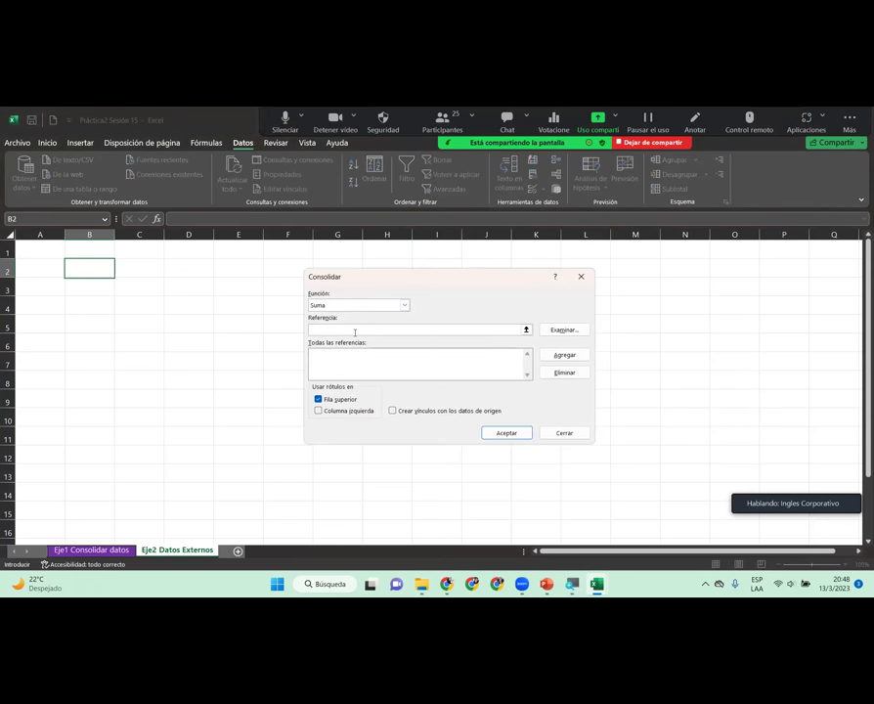
click(358, 305)
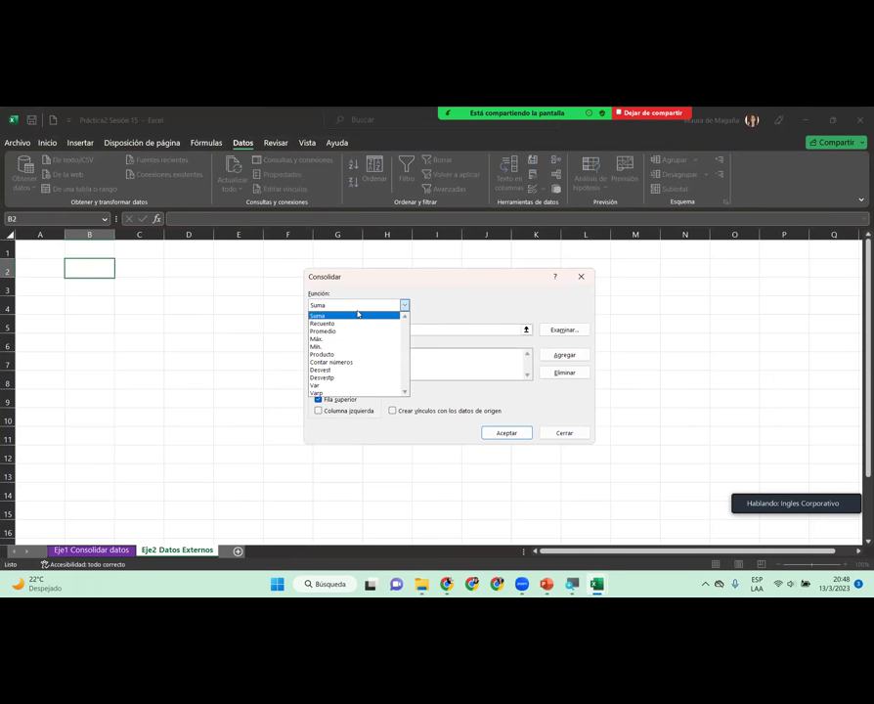
click(437, 300)
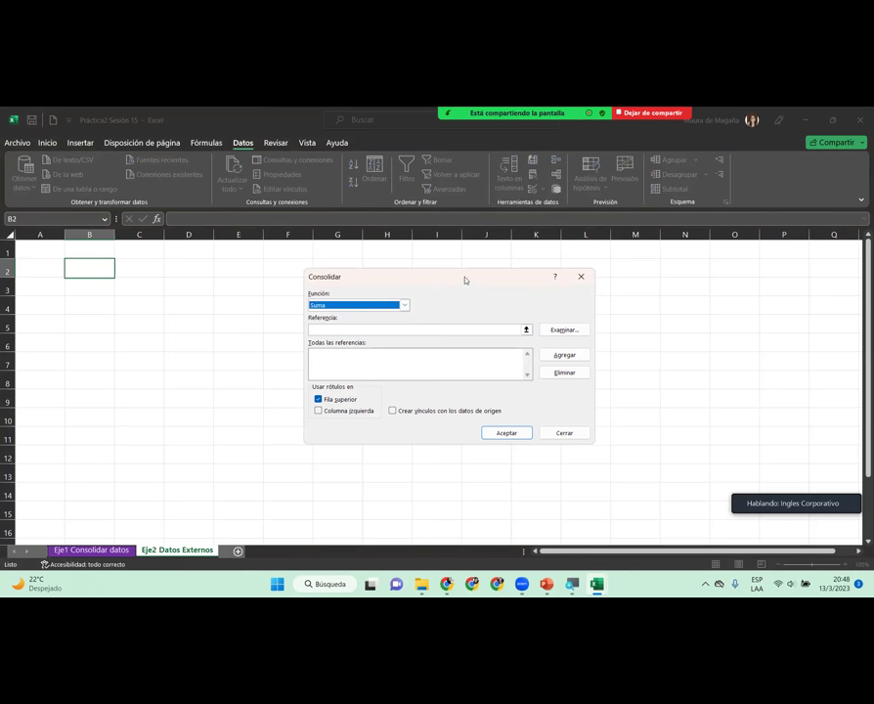
drag(466, 281, 530, 283)
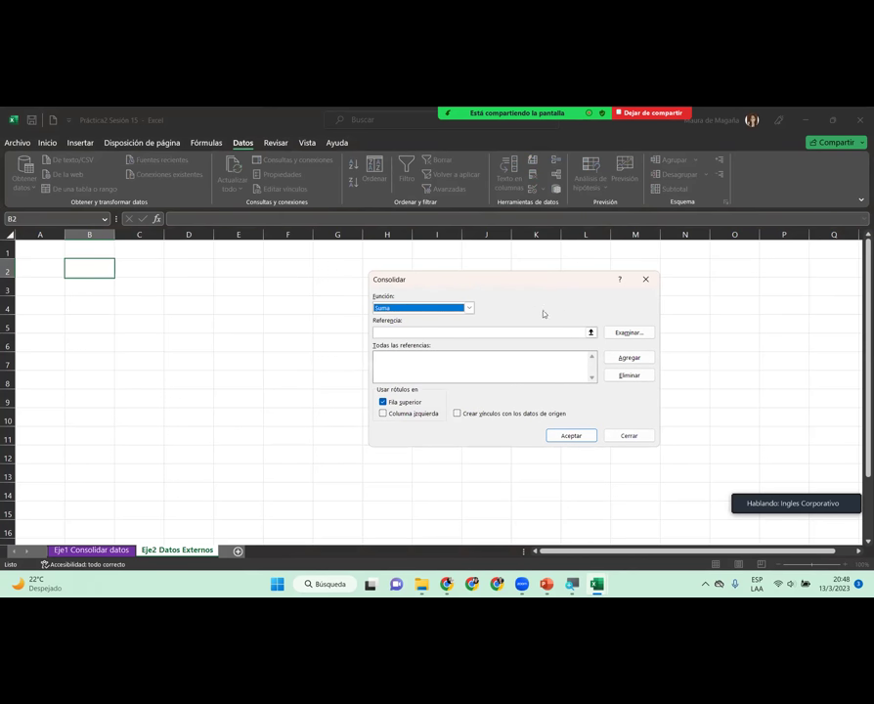
click(647, 280)
Step: Review the consolidation references saved on the Eje1 sheet, then return to Eje2 Datos Externos
click(91, 549)
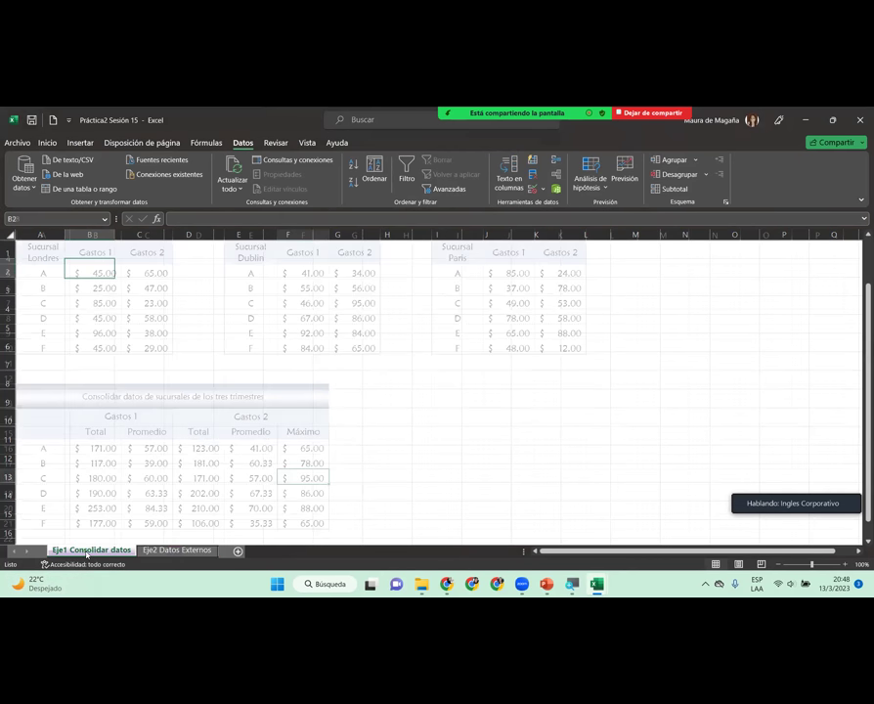
click(457, 437)
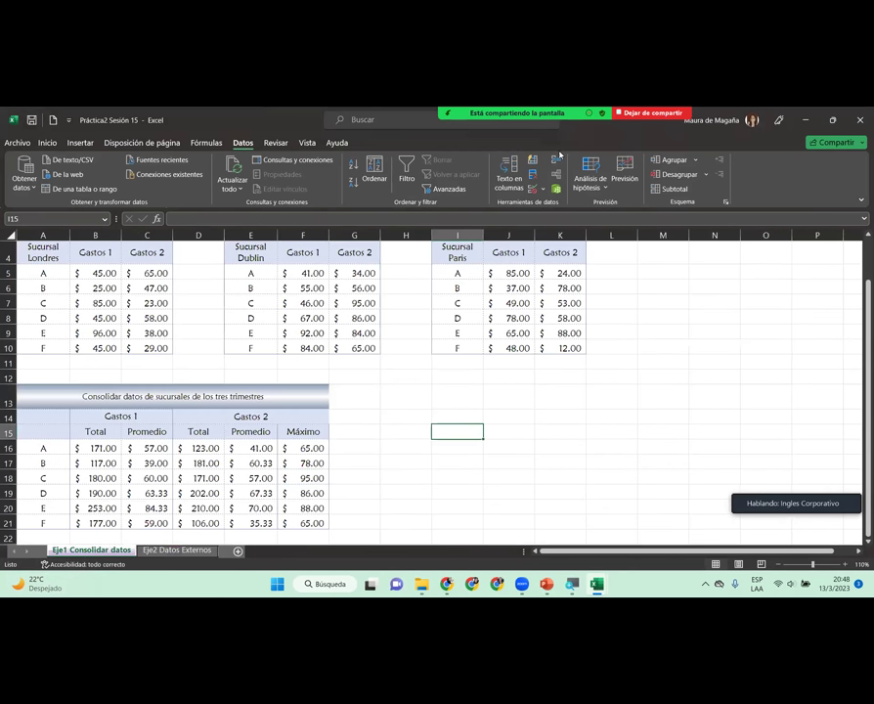
click(556, 158)
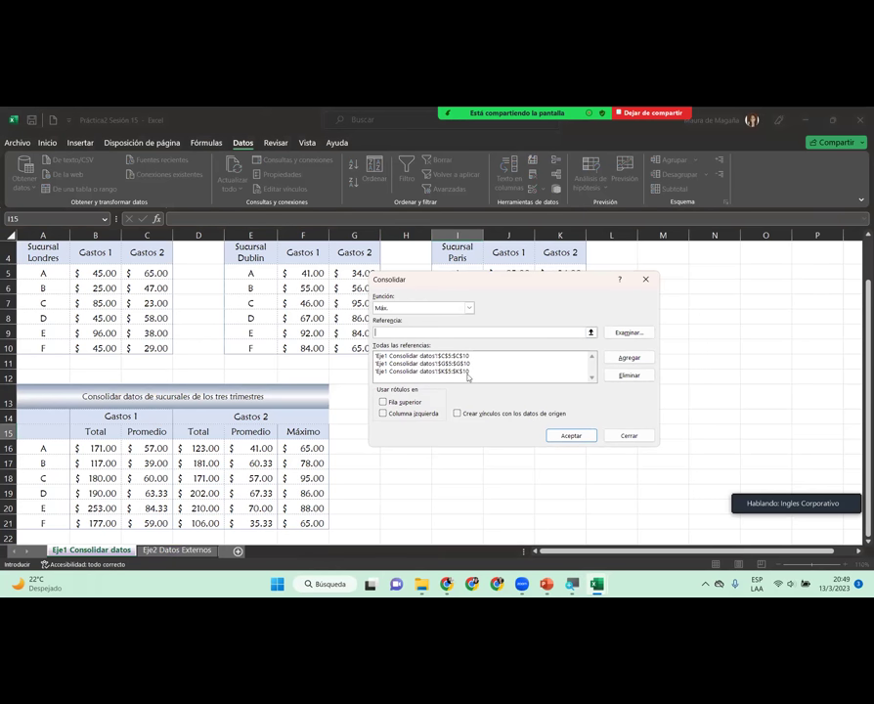
click(646, 280)
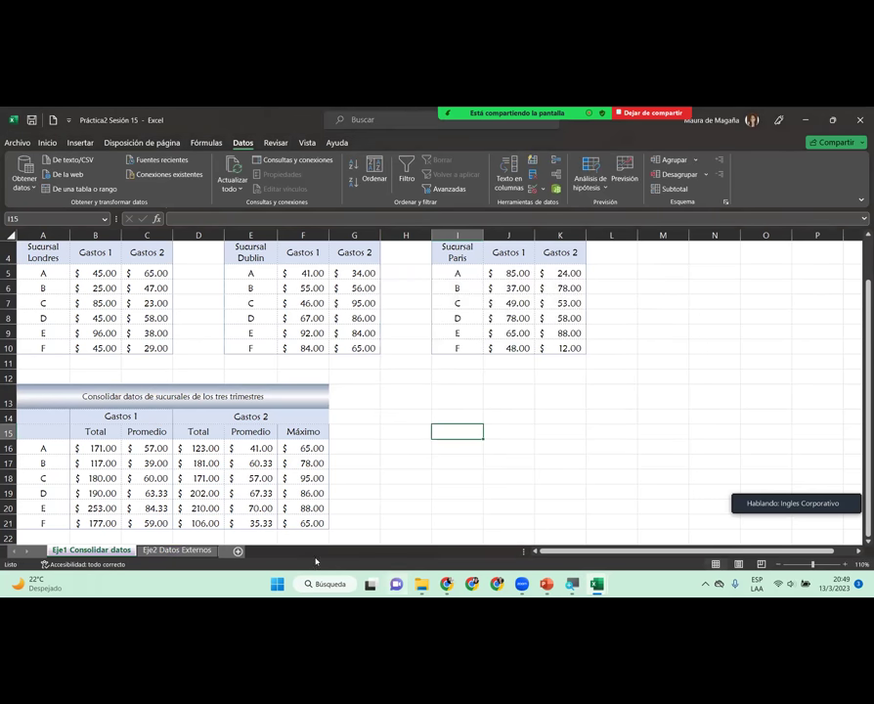
click(176, 550)
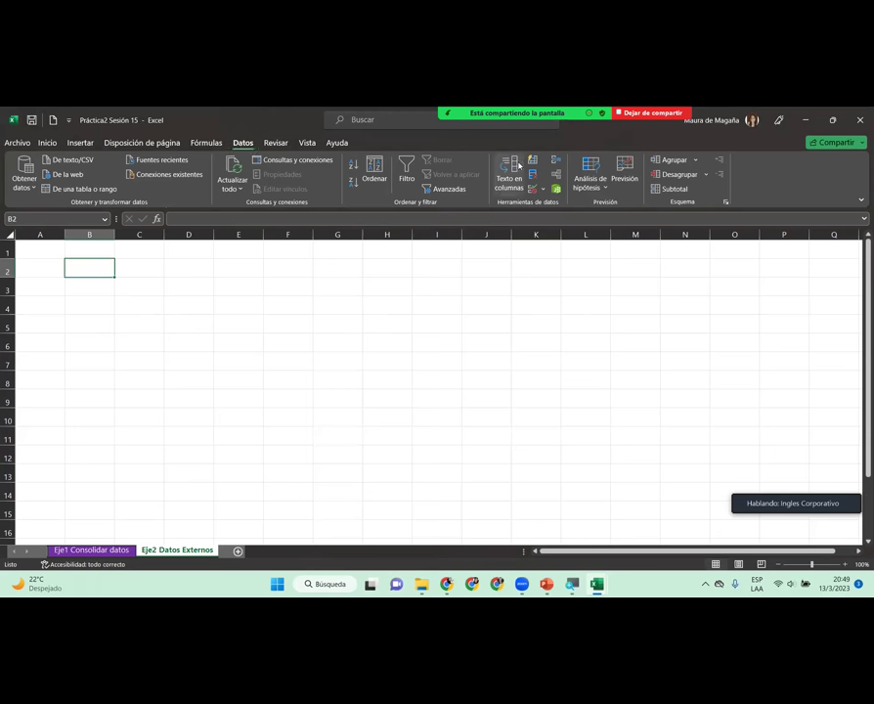
Step: Add Santa Tecla's product and quantity table as the first consolidation reference
click(553, 159)
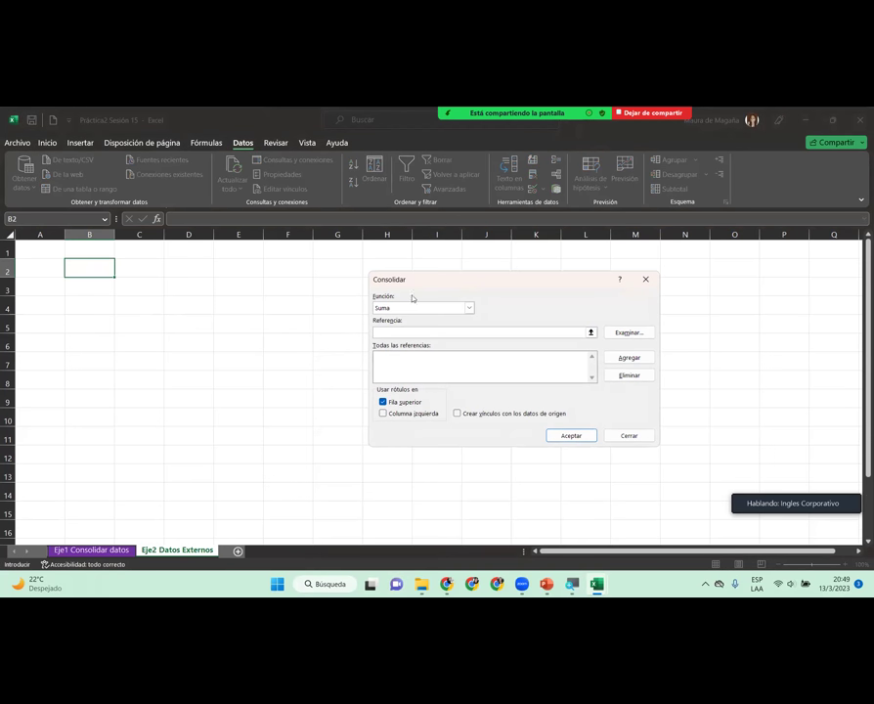
click(440, 332)
mouse_move(597, 584)
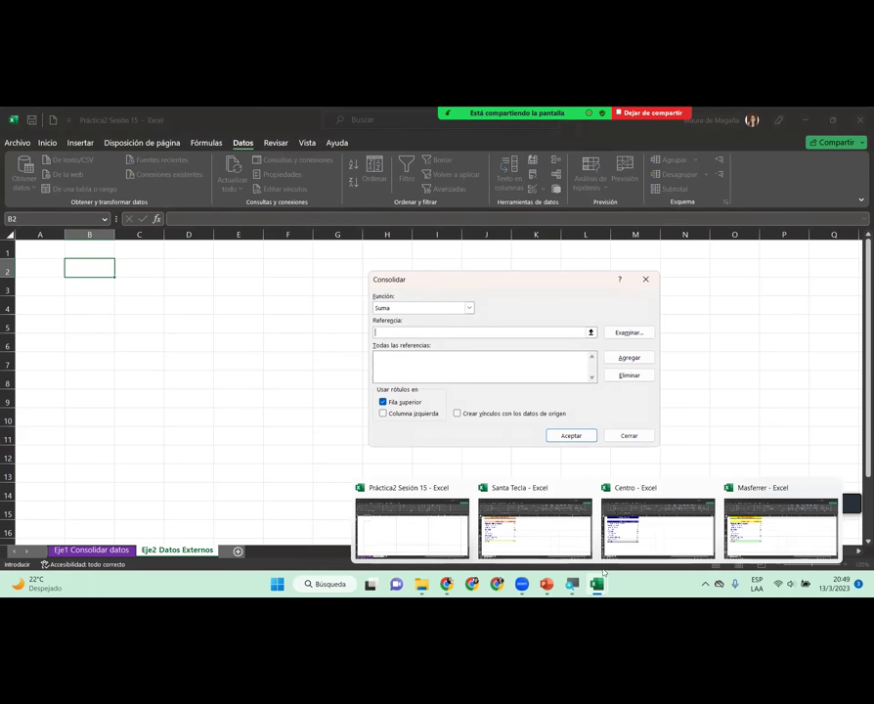
click(519, 539)
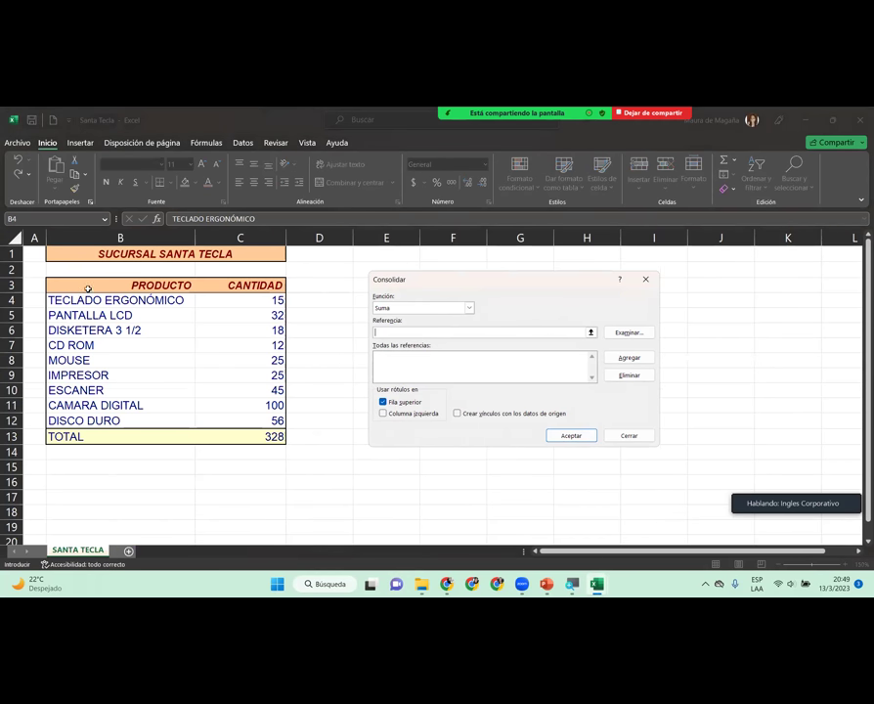
mouse_move(88, 289)
mouse_down()
mouse_move(235, 428)
mouse_move(238, 441)
mouse_up()
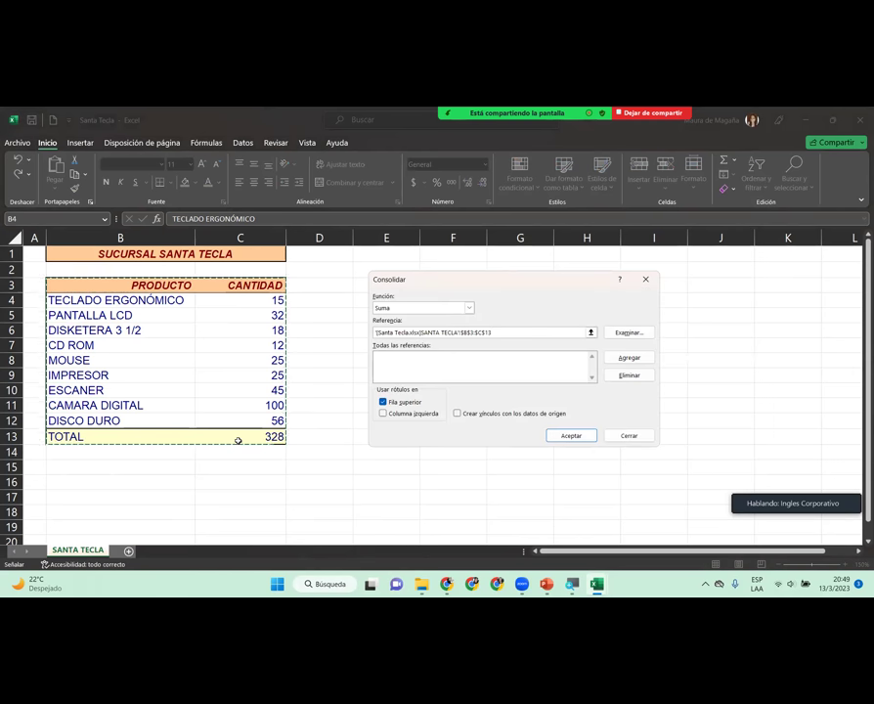
click(627, 359)
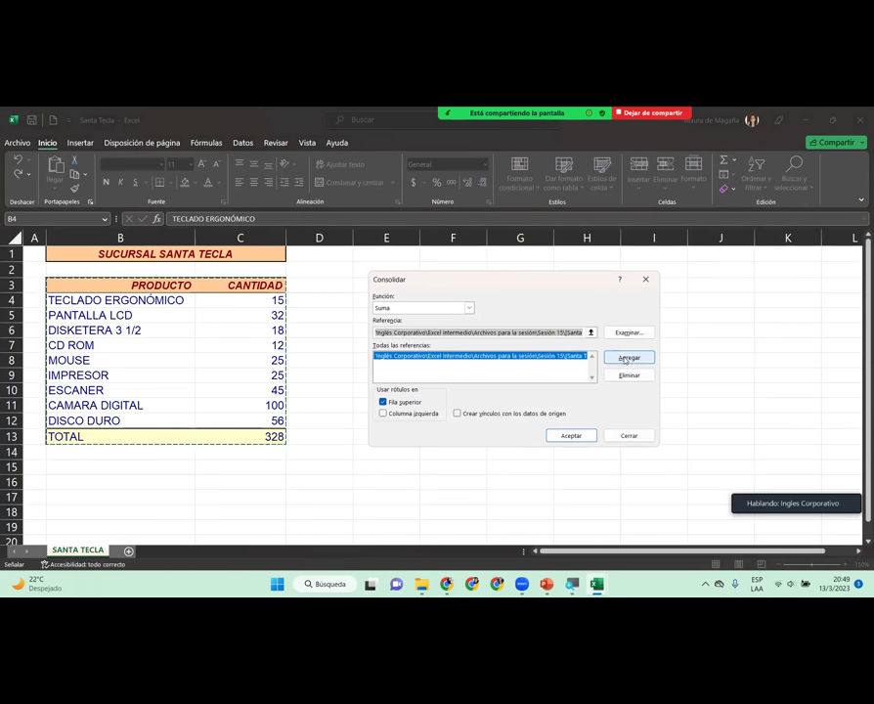
click(398, 359)
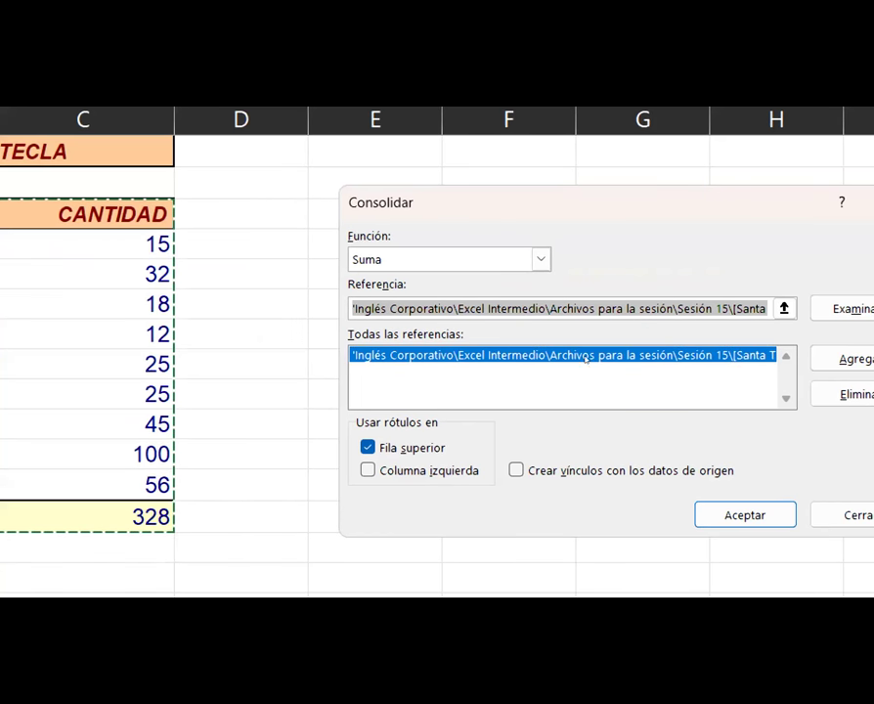
click(395, 360)
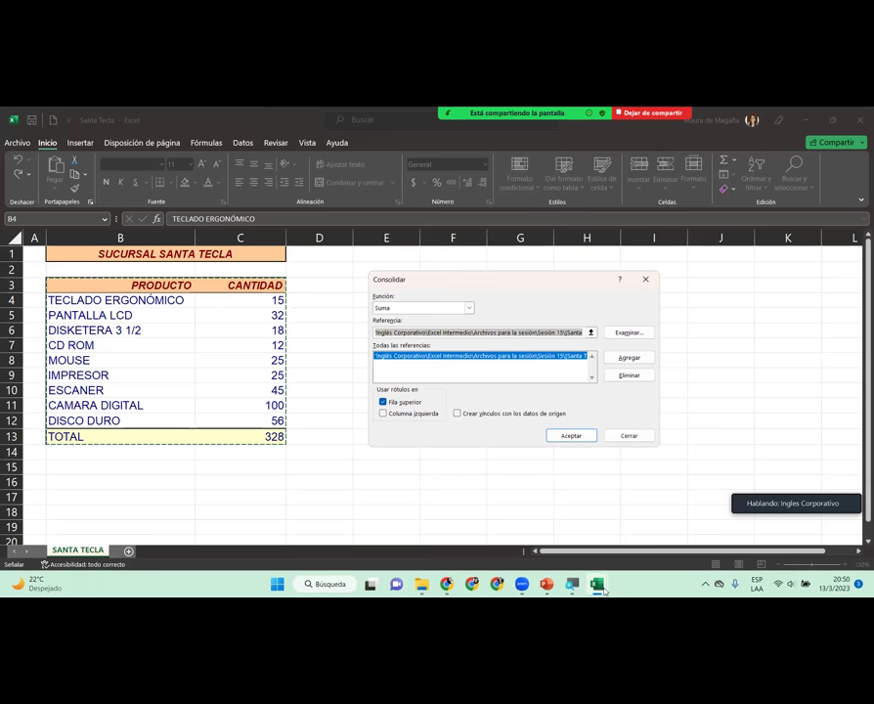
Step: Clear the reference box and add Centro's product and quantity table as a second reference
mouse_move(604, 590)
click(579, 331)
key(Delete)
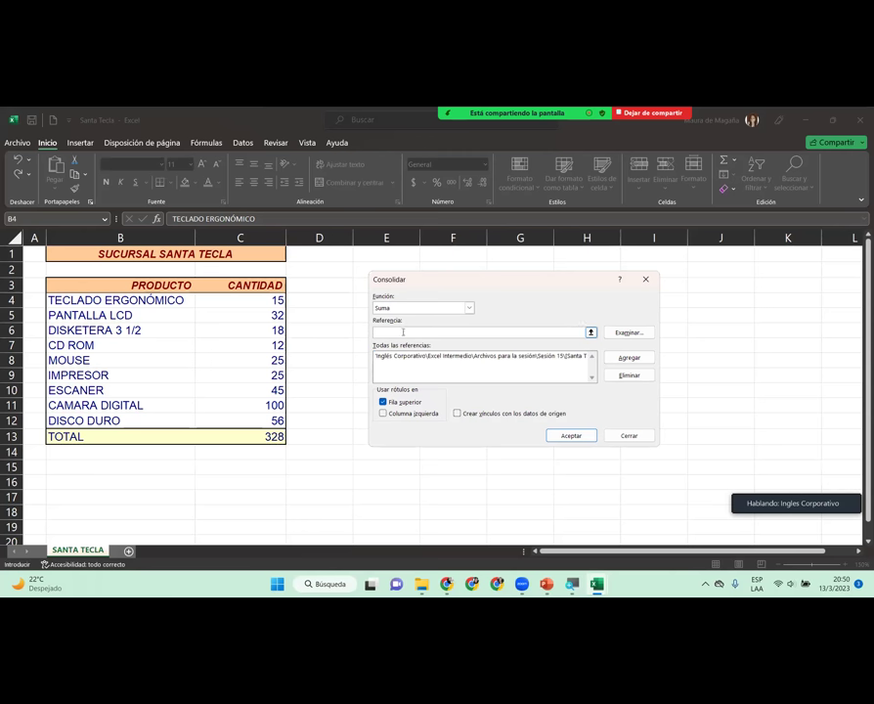
mouse_move(602, 589)
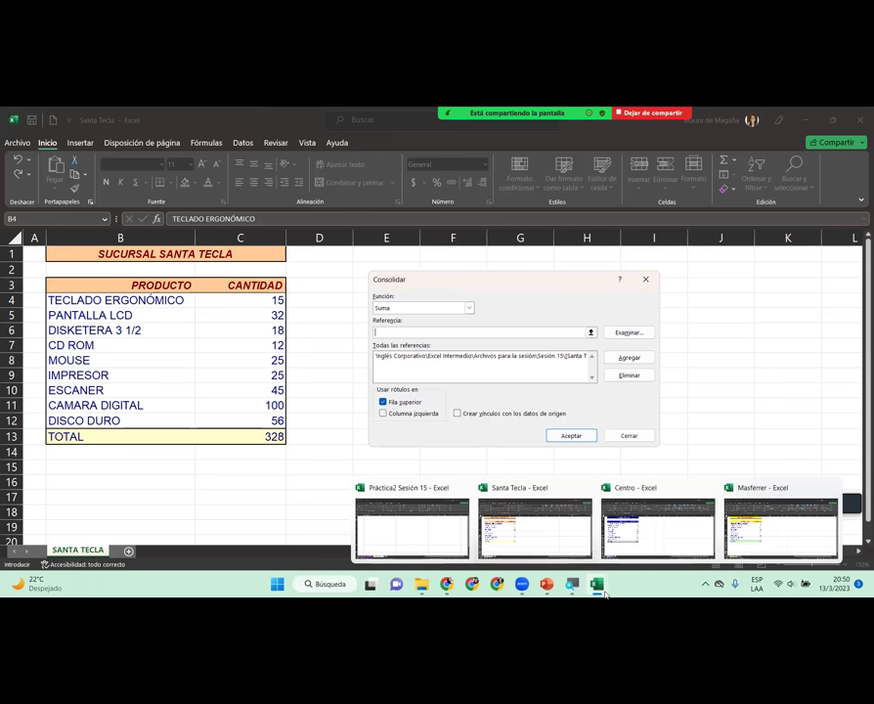
click(671, 519)
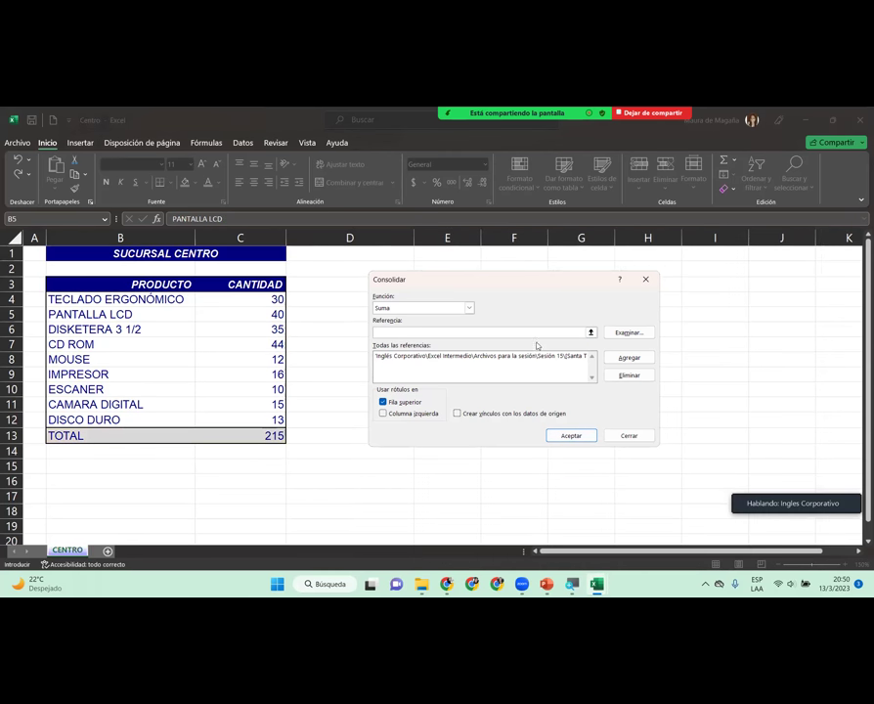
mouse_move(54, 284)
mouse_down()
mouse_move(233, 420)
mouse_move(237, 435)
mouse_up()
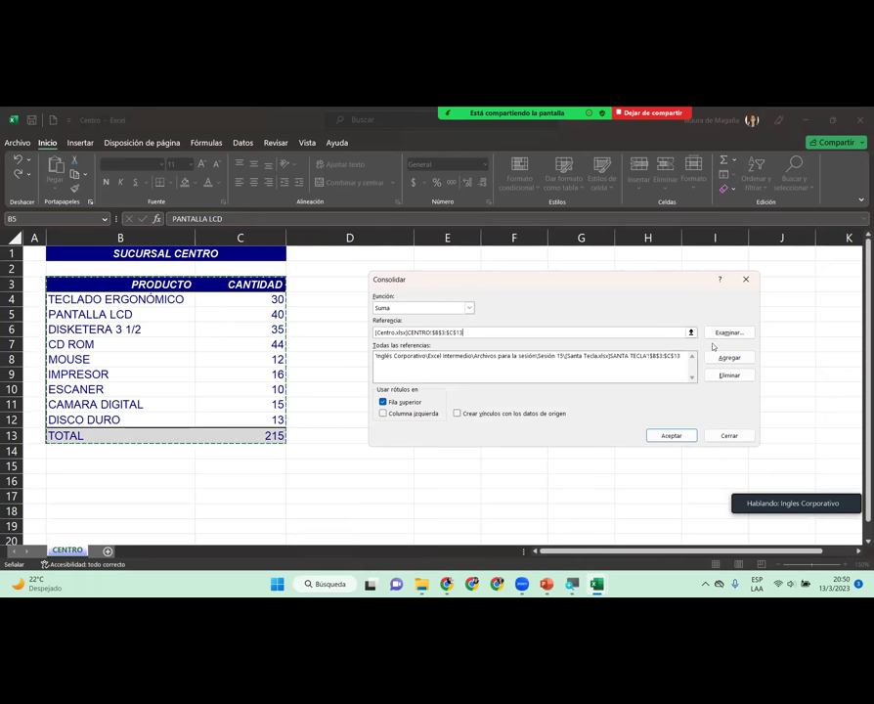
click(728, 358)
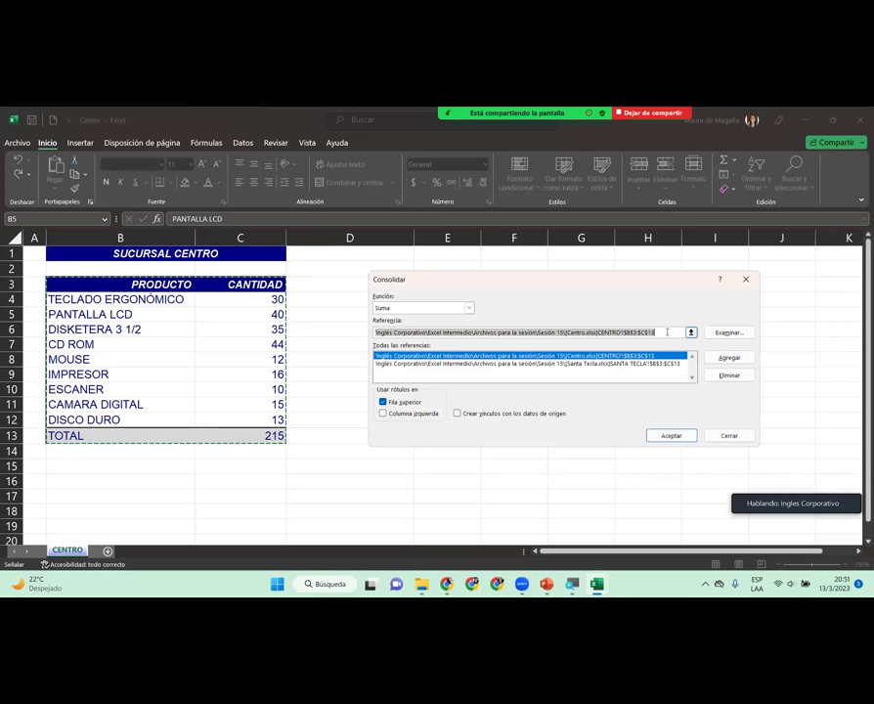
key(BackSpace)
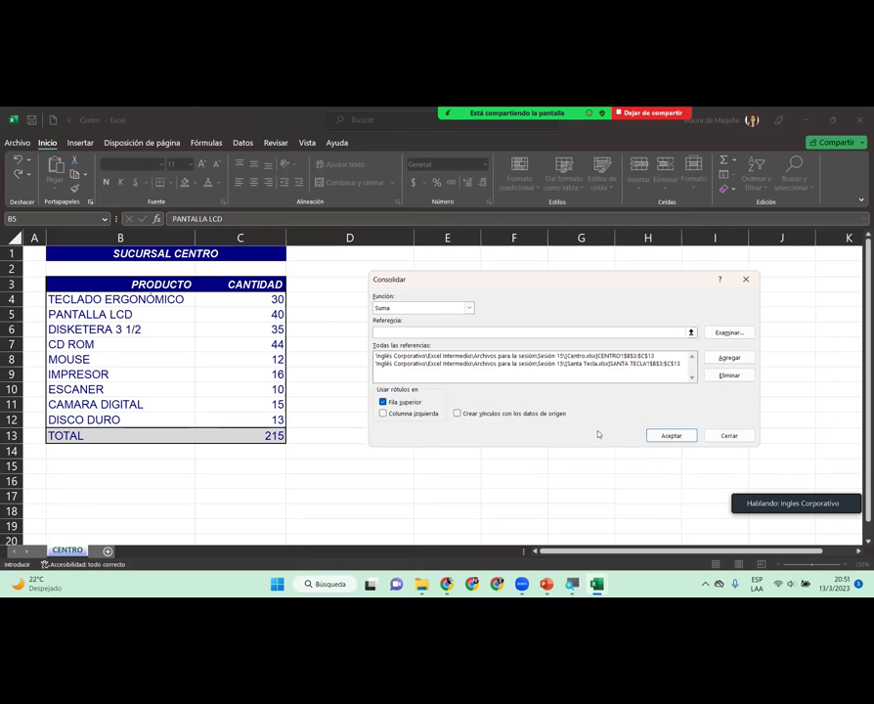
mouse_move(597, 584)
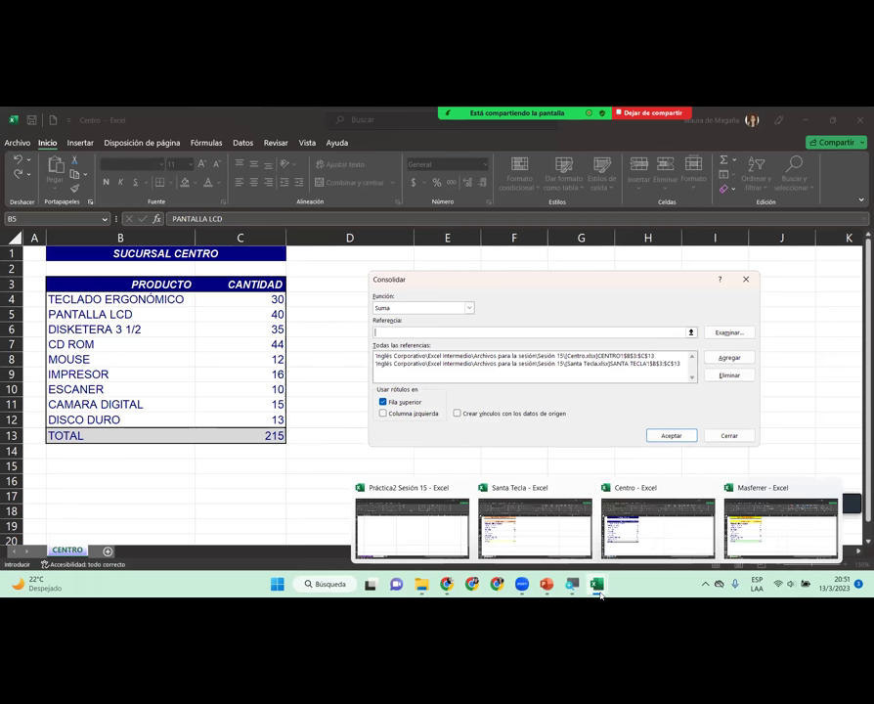
Step: Add Masferrer's B3:C13 table, use left-column labels only, and run the Suma consolidation
click(771, 526)
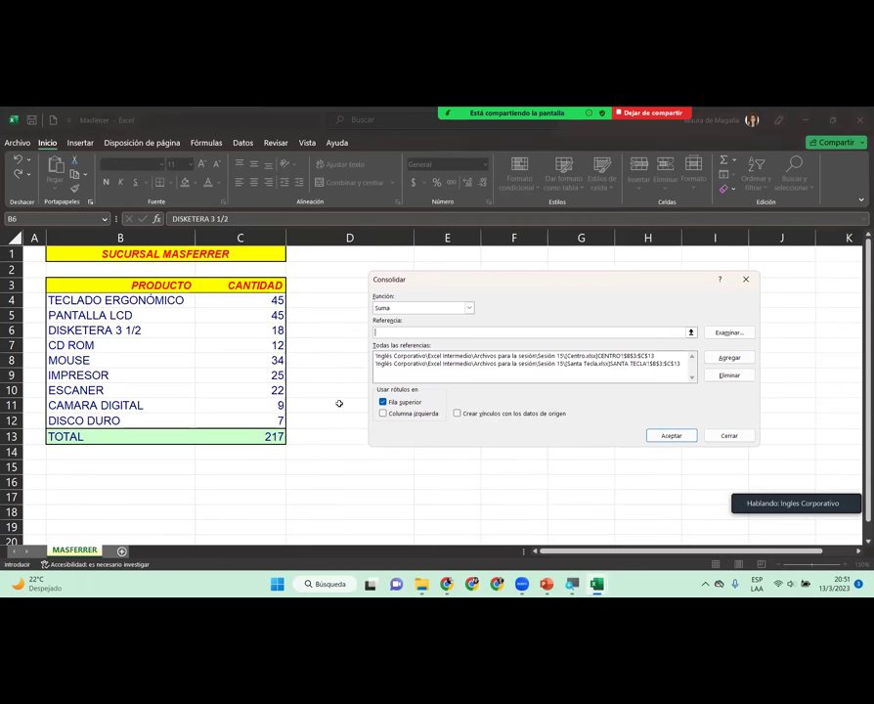
drag(162, 286, 245, 433)
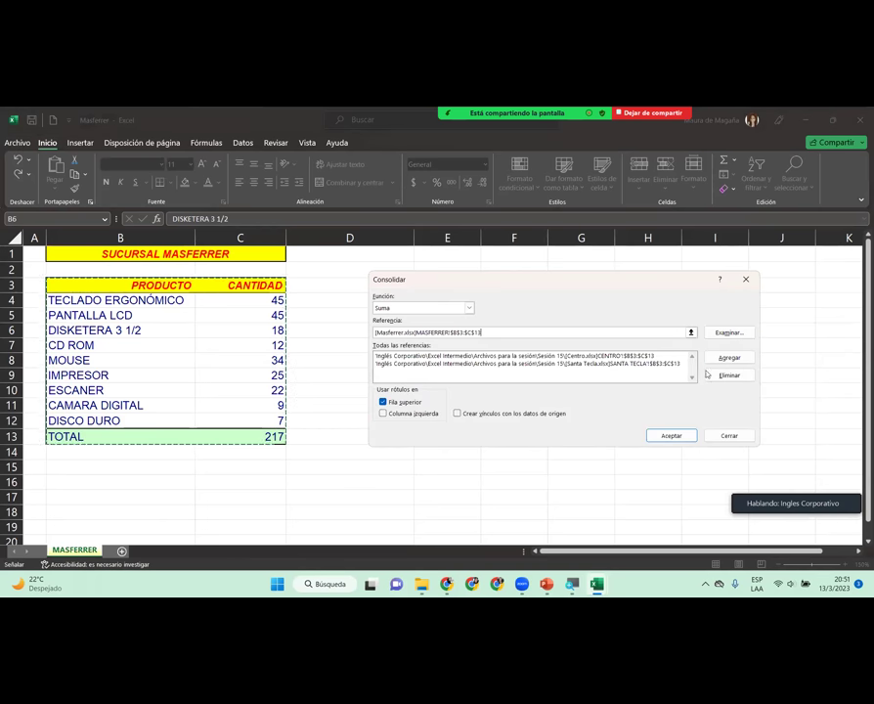
click(728, 358)
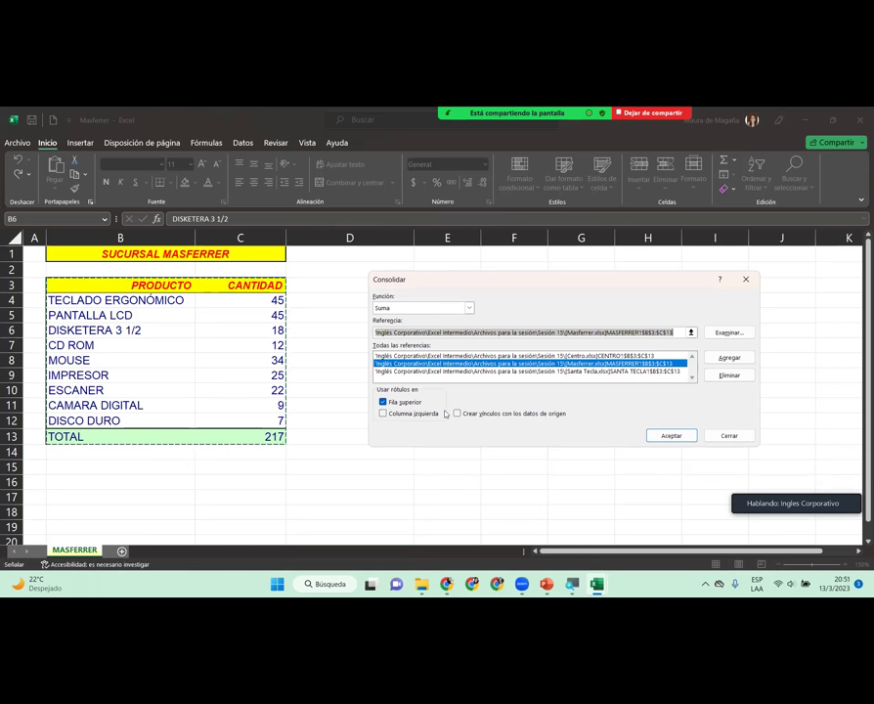
click(383, 414)
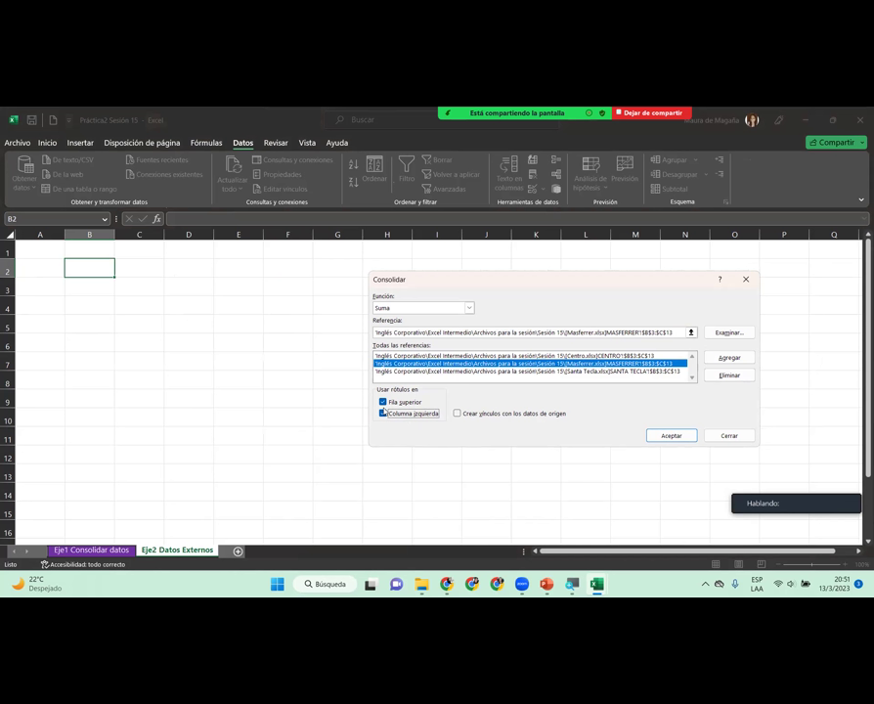
click(382, 402)
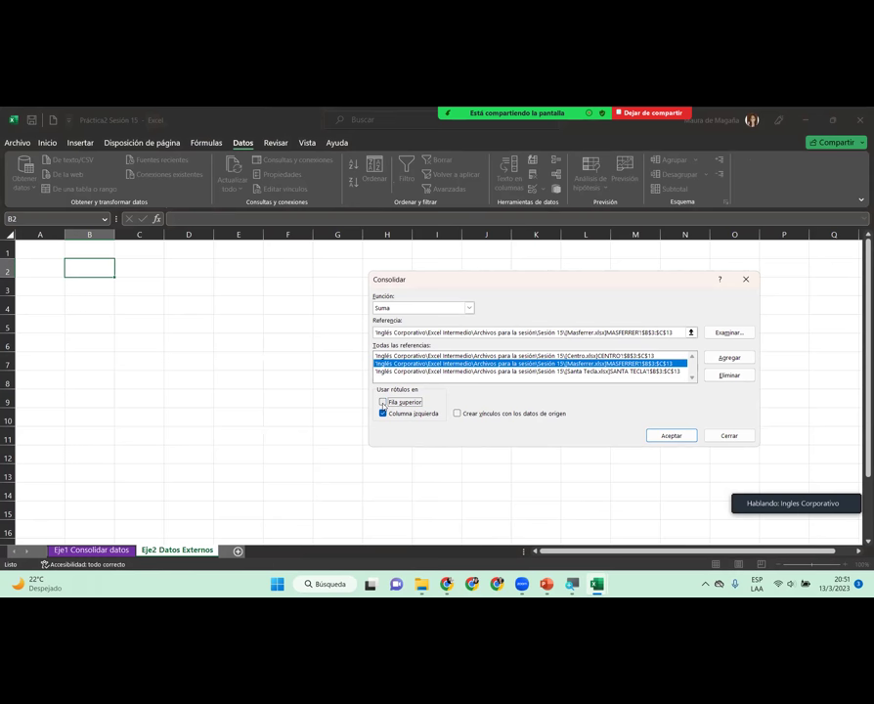
click(673, 436)
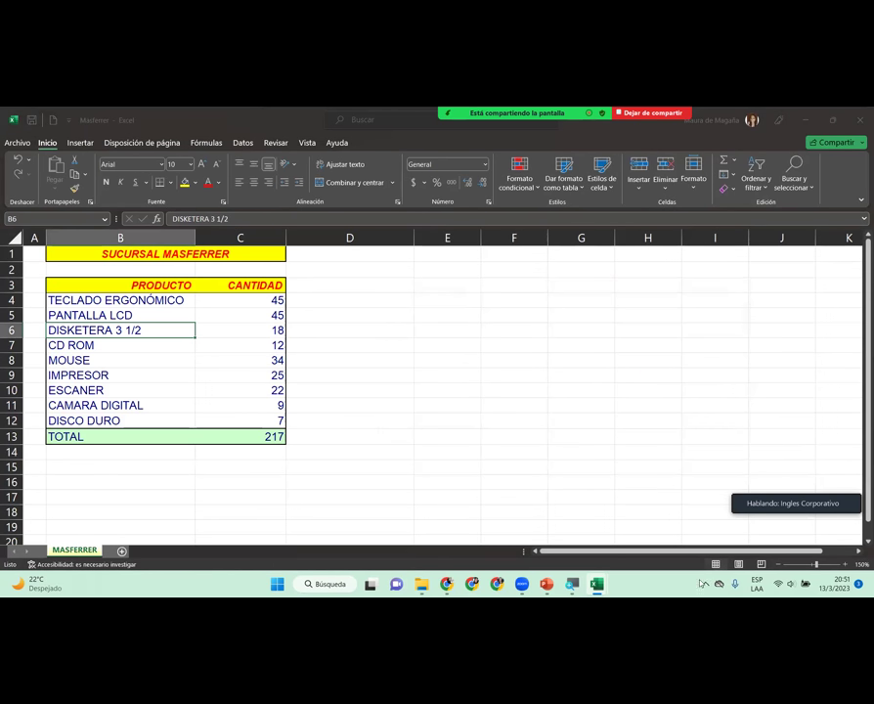
Step: Autofit columns B and C of the consolidated result in Práctica2 Sesión 15
mouse_move(598, 584)
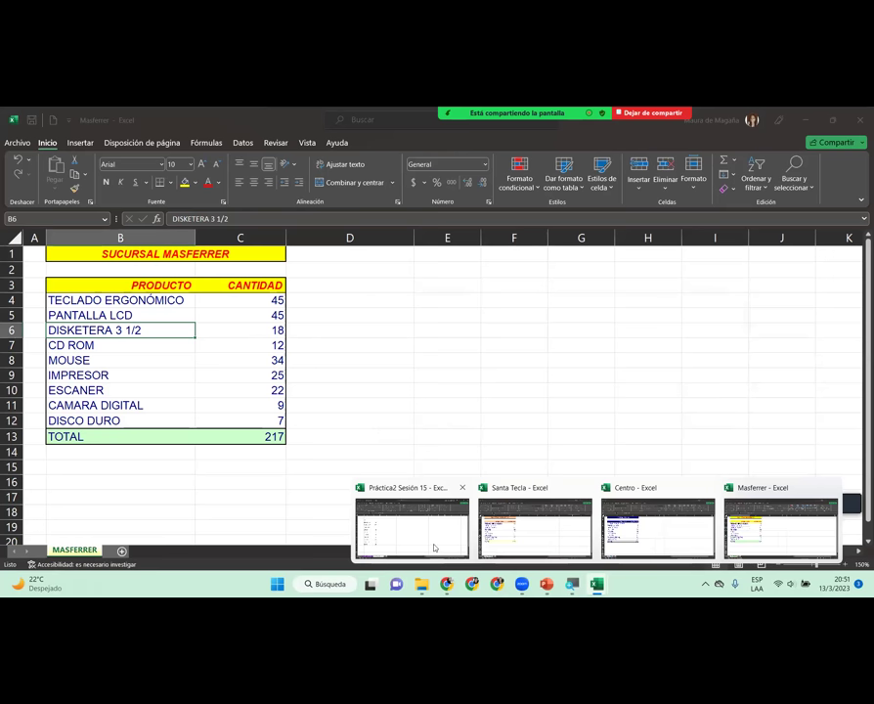
click(430, 543)
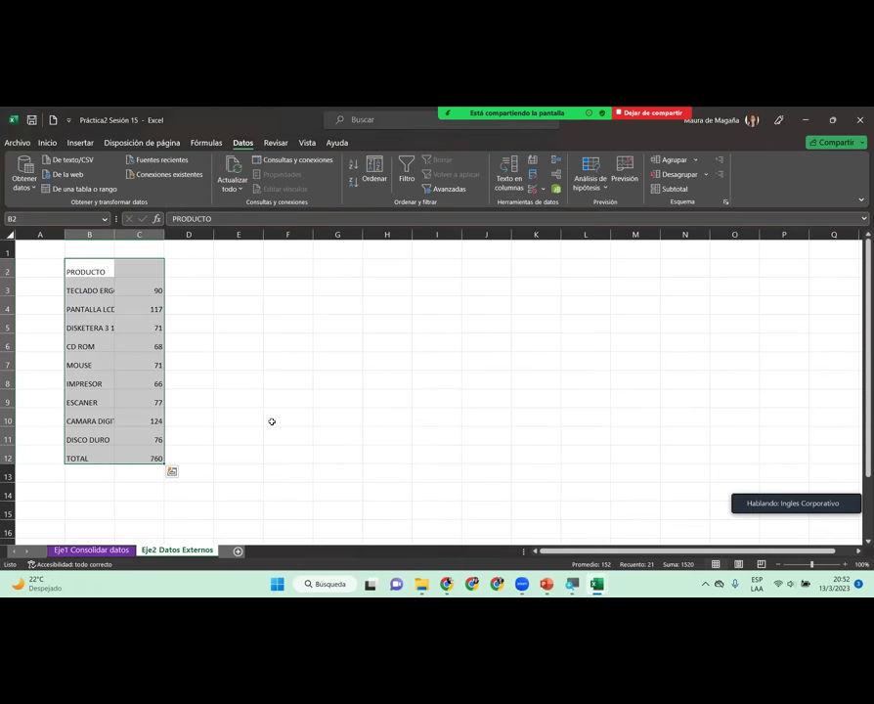
double_click(115, 235)
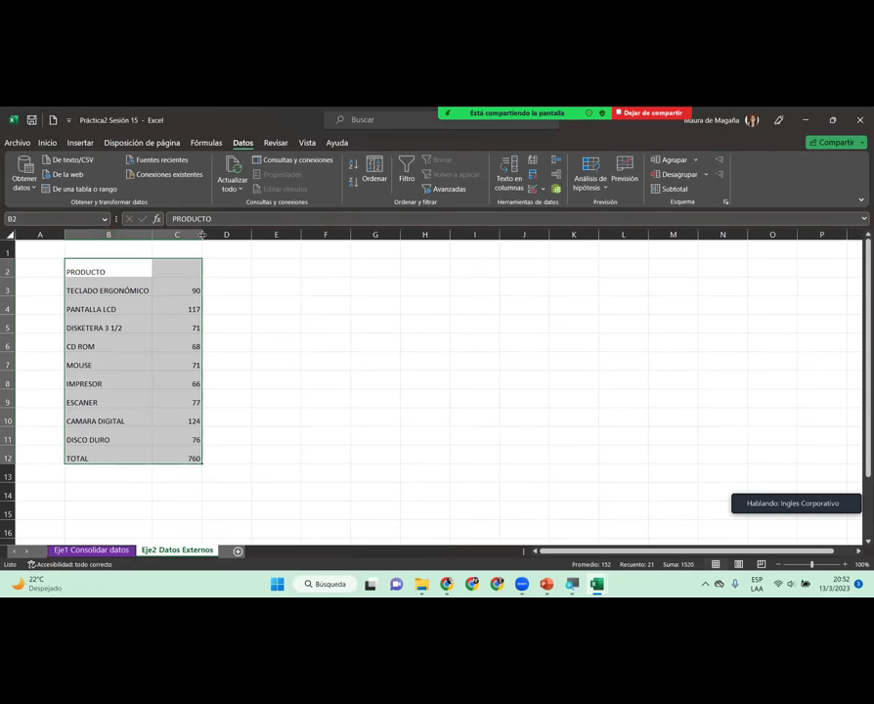
double_click(202, 235)
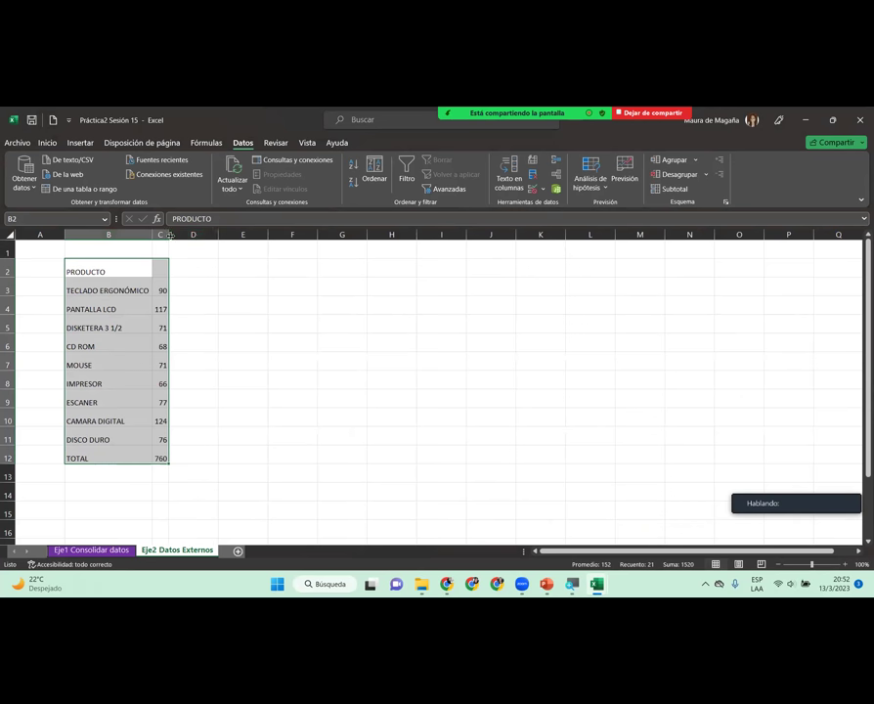
drag(168, 234, 213, 237)
click(160, 262)
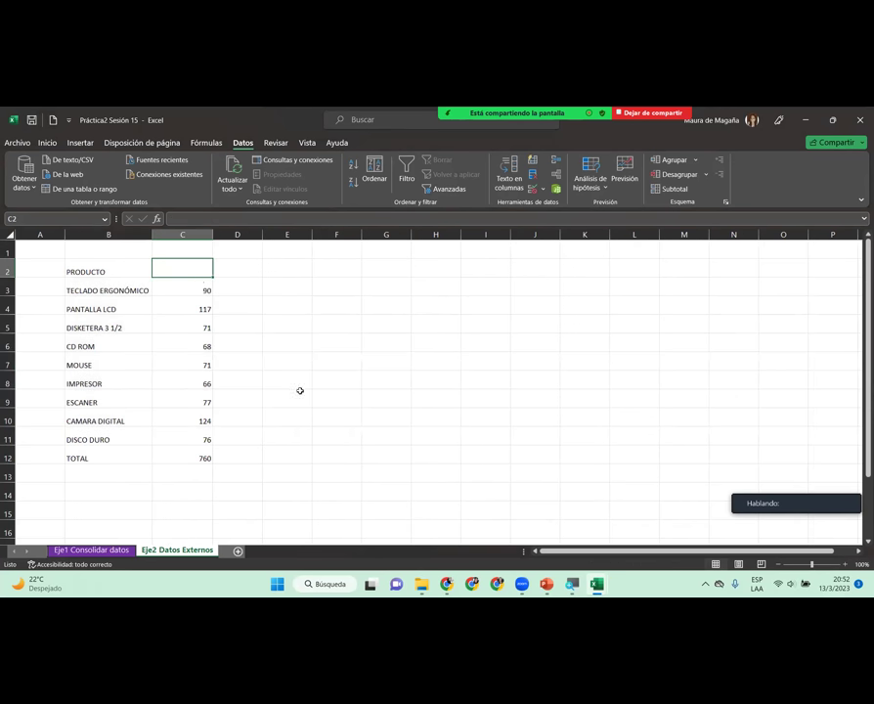
Step: Compare with Centro's PRODUCTO and CANTIDAD headers, then delete the result in B2:C12
mouse_move(596, 583)
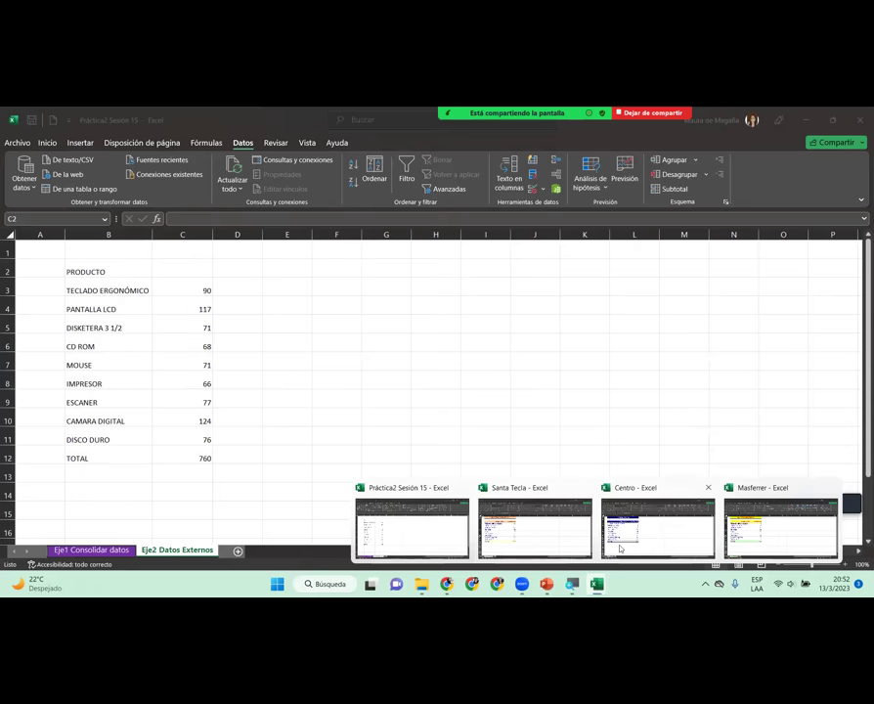
click(614, 555)
drag(165, 285, 233, 291)
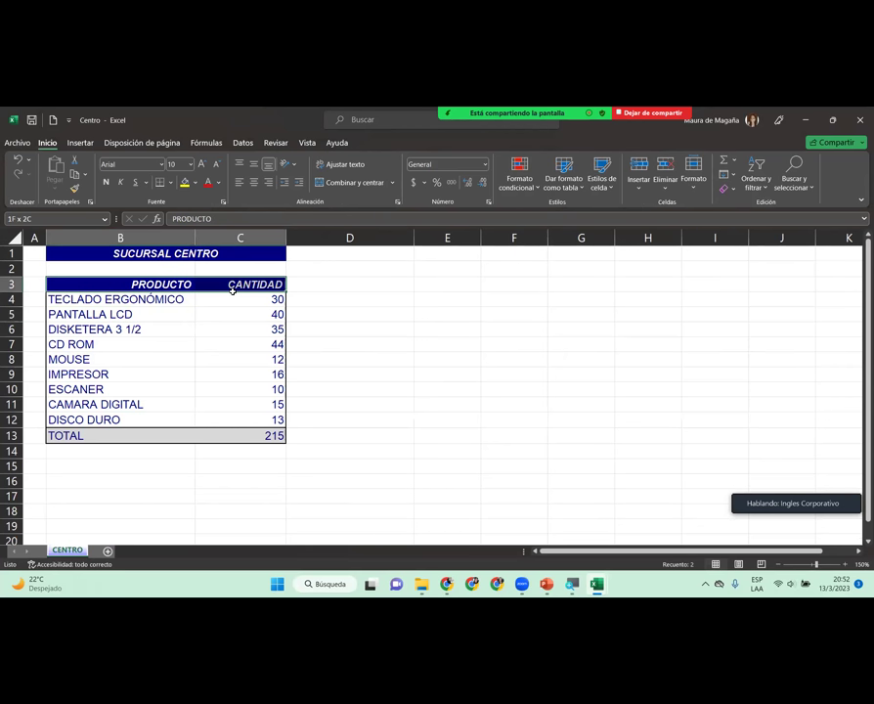
mouse_move(585, 592)
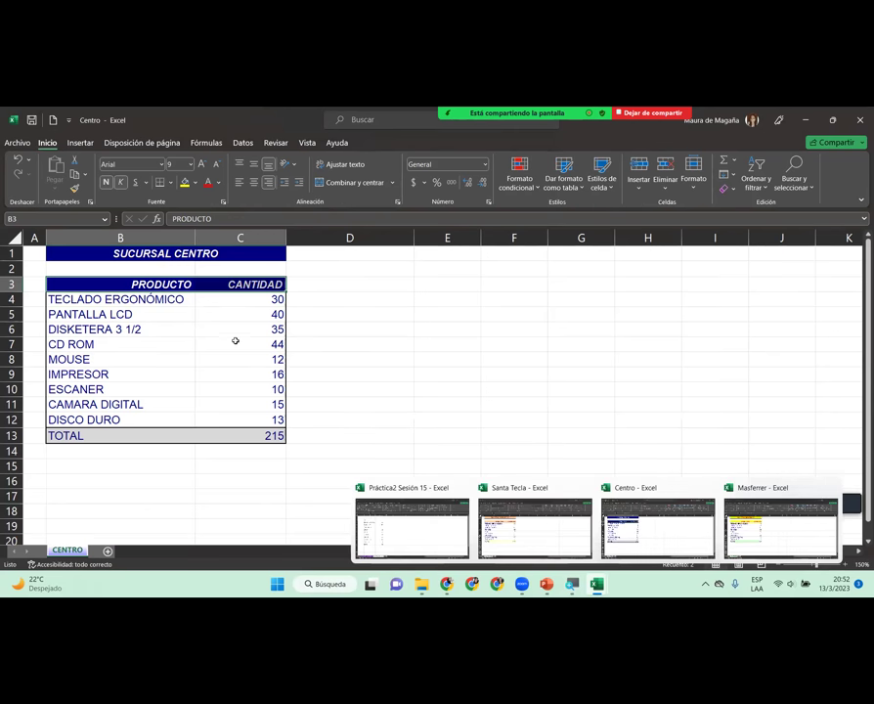
click(411, 528)
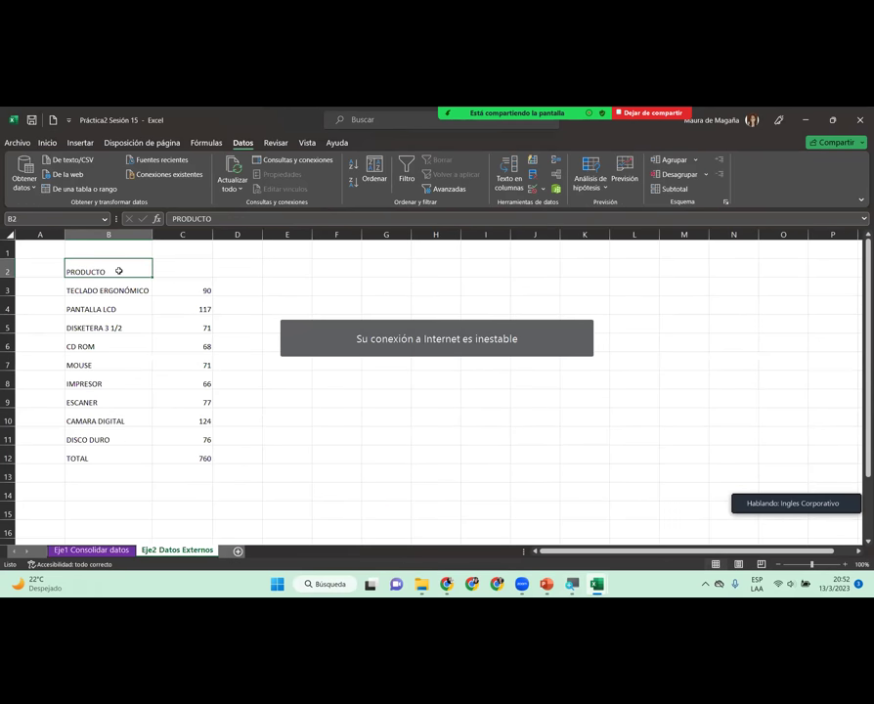
drag(119, 270, 185, 457)
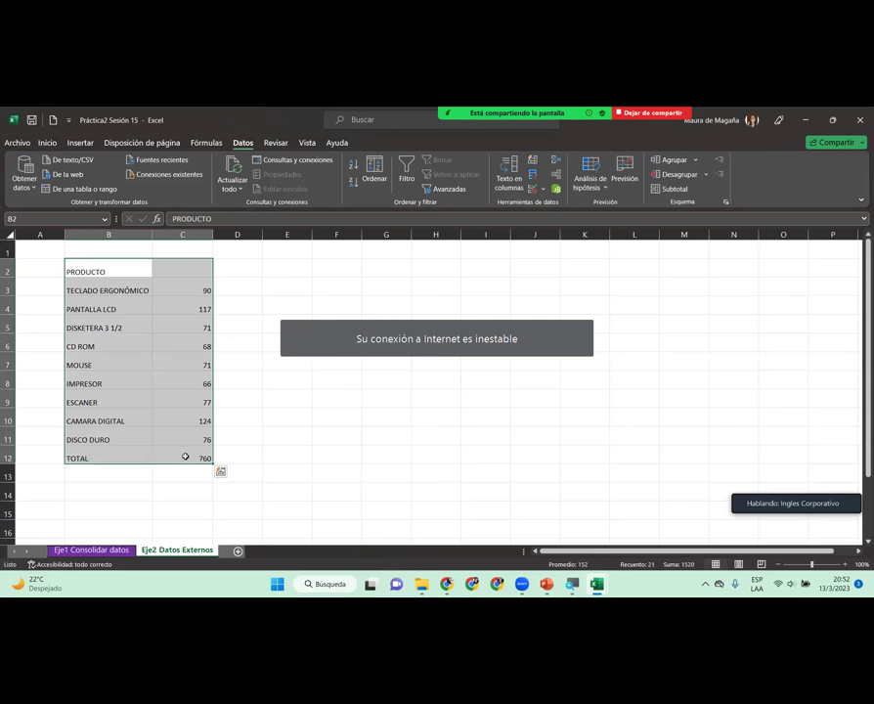
key(Delete)
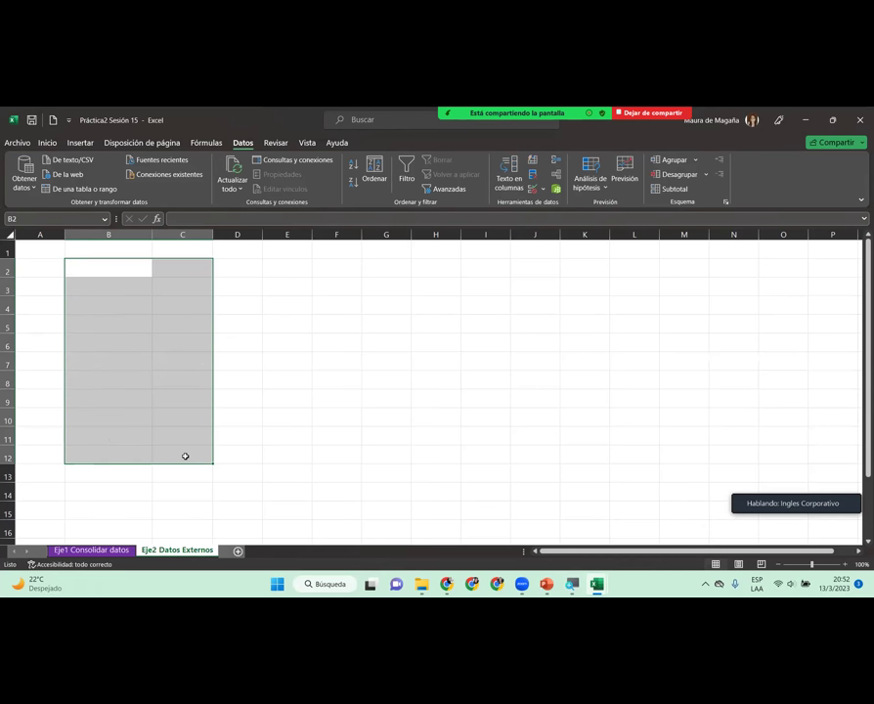
Step: Rerun the consolidation from B2 with both Fila superior and Columna izquierda labels checked
click(116, 264)
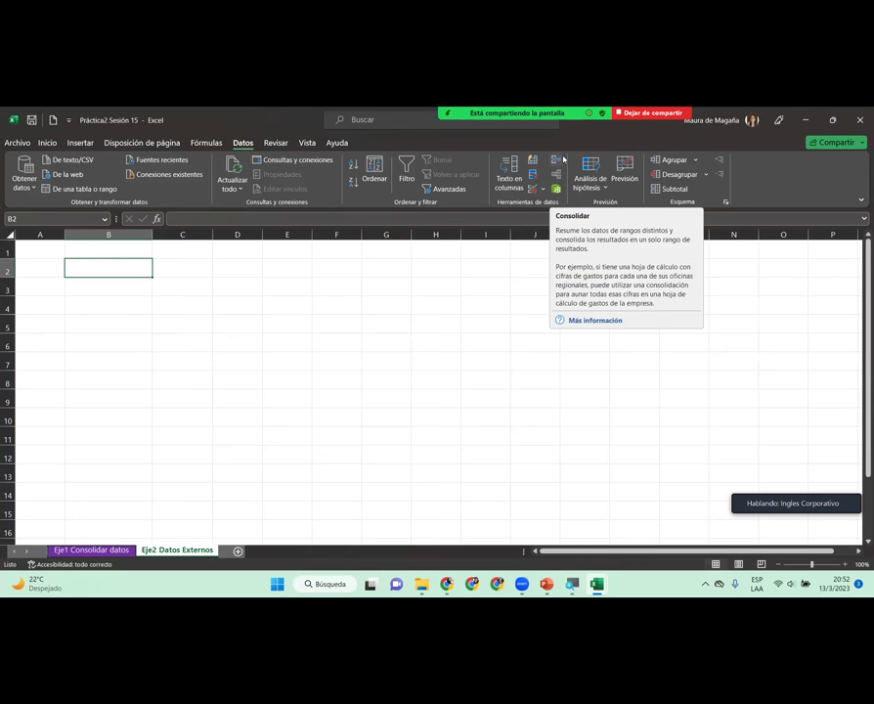
click(563, 157)
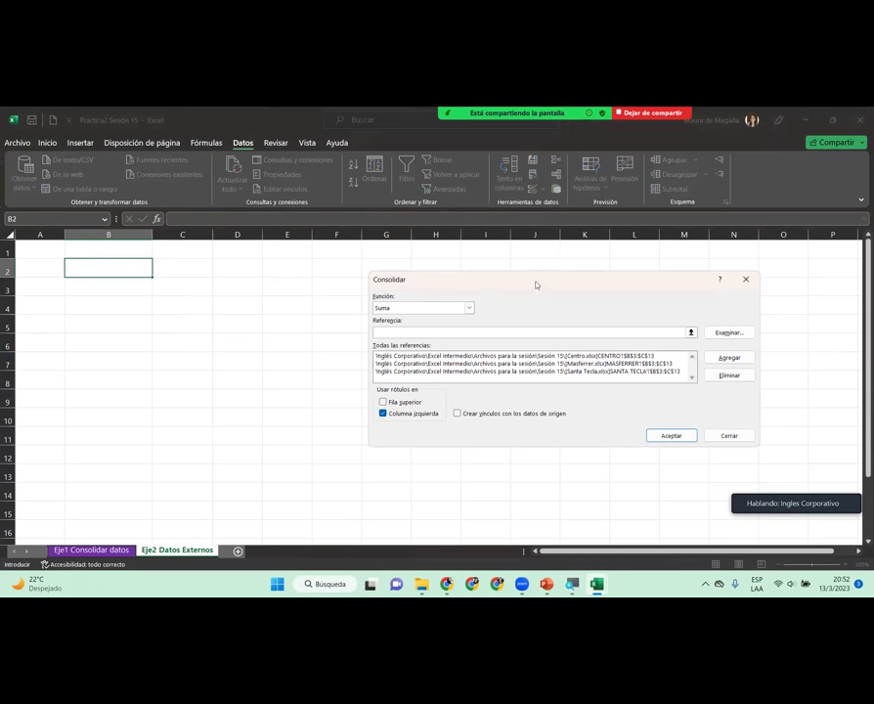
drag(536, 284, 483, 233)
click(331, 351)
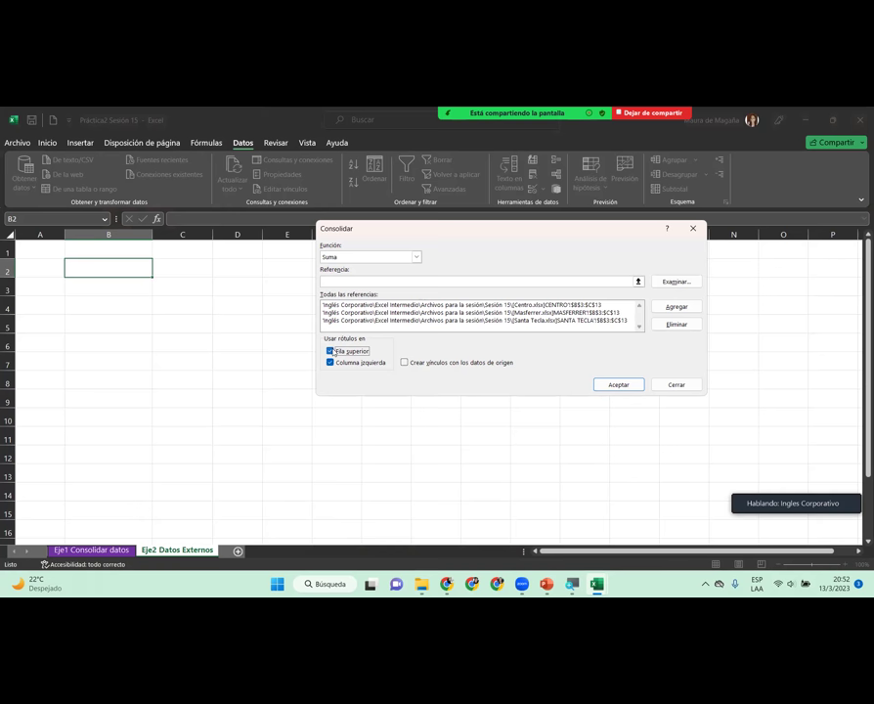
click(614, 384)
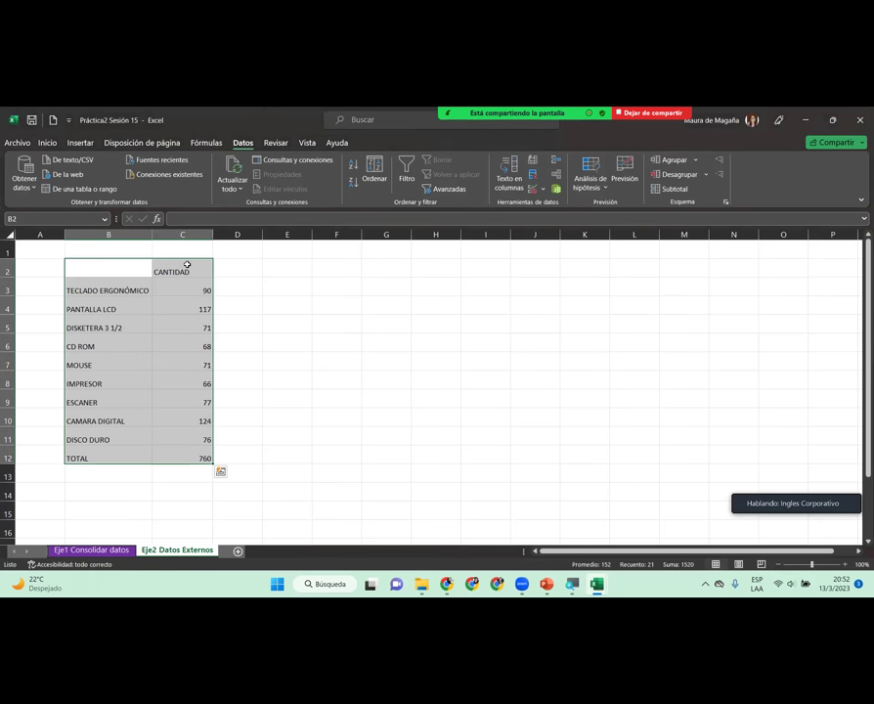
click(176, 274)
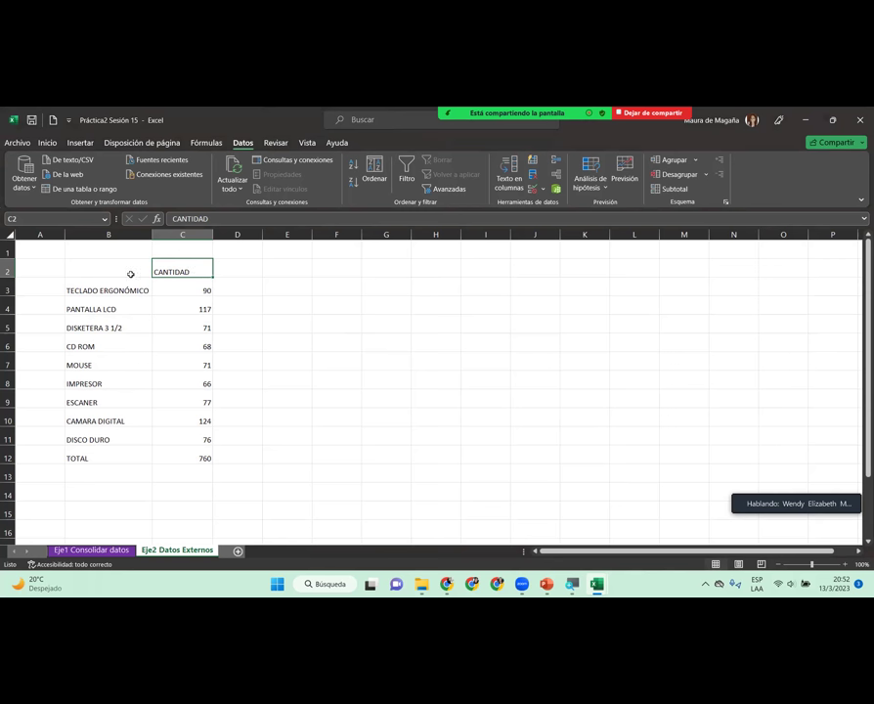
click(127, 271)
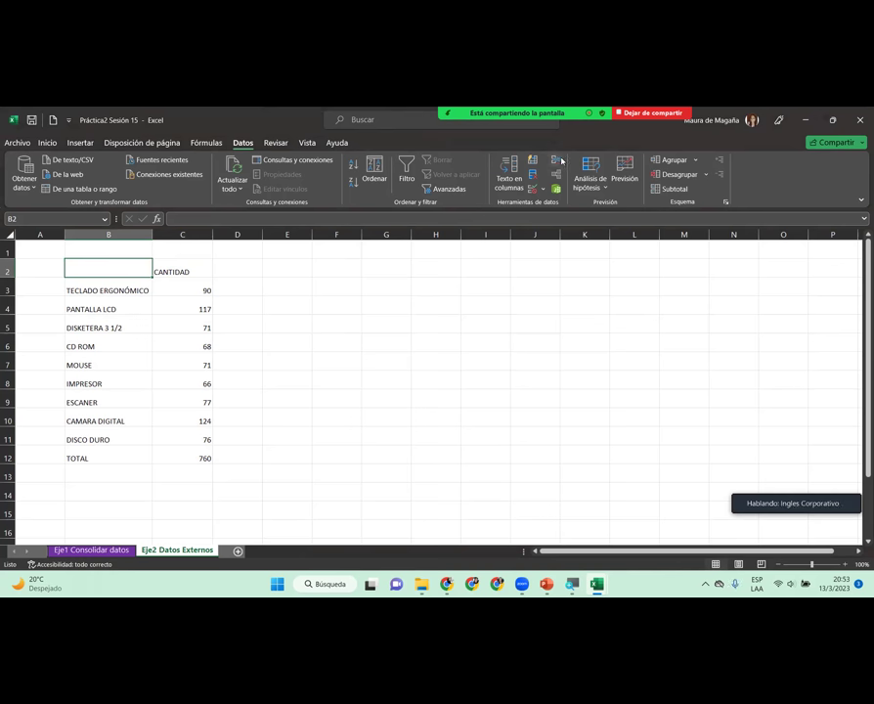
click(559, 160)
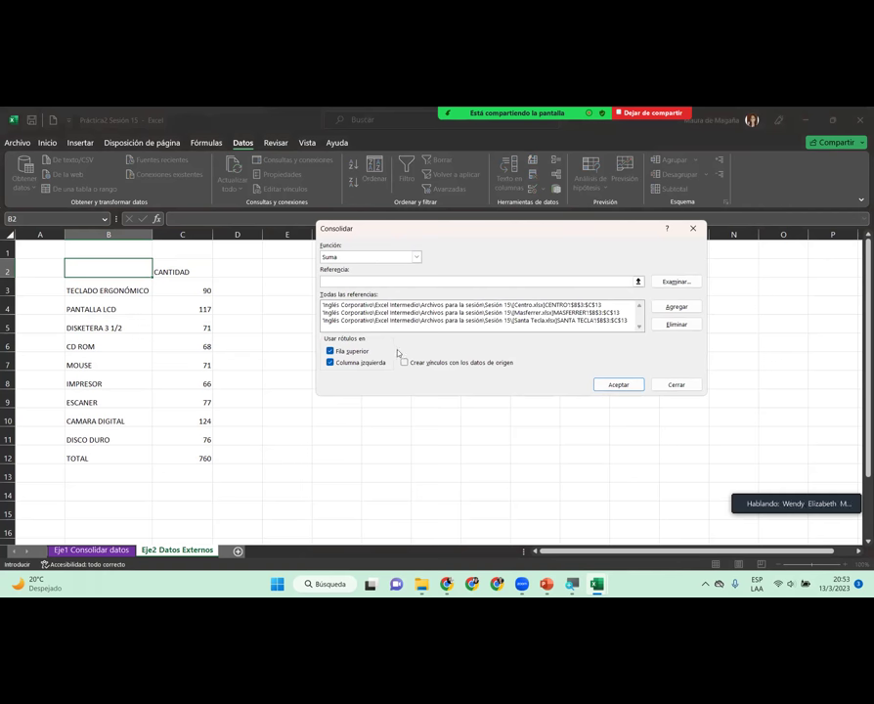
click(616, 385)
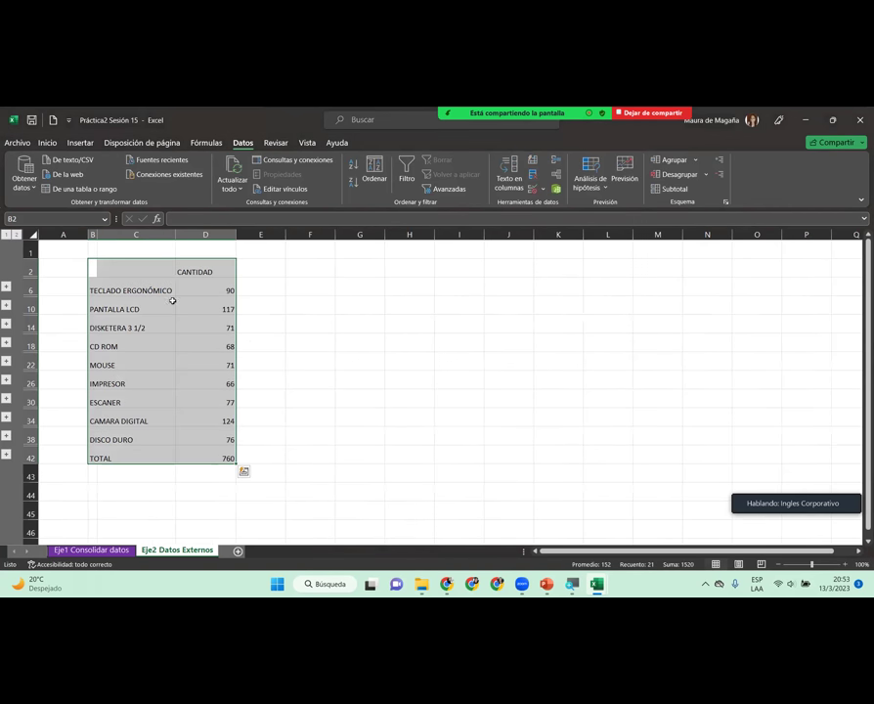
click(132, 286)
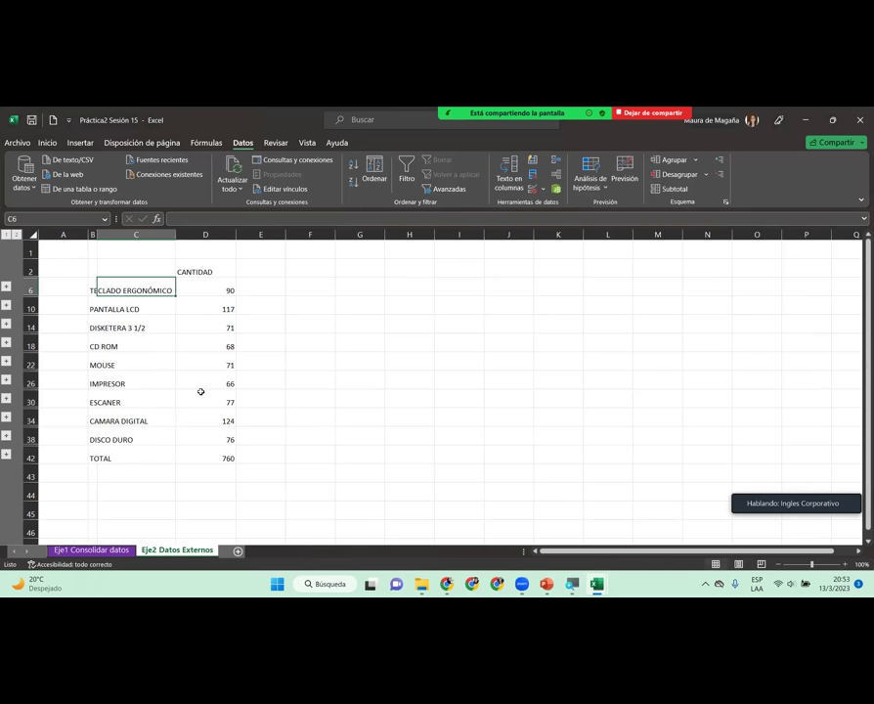
click(108, 266)
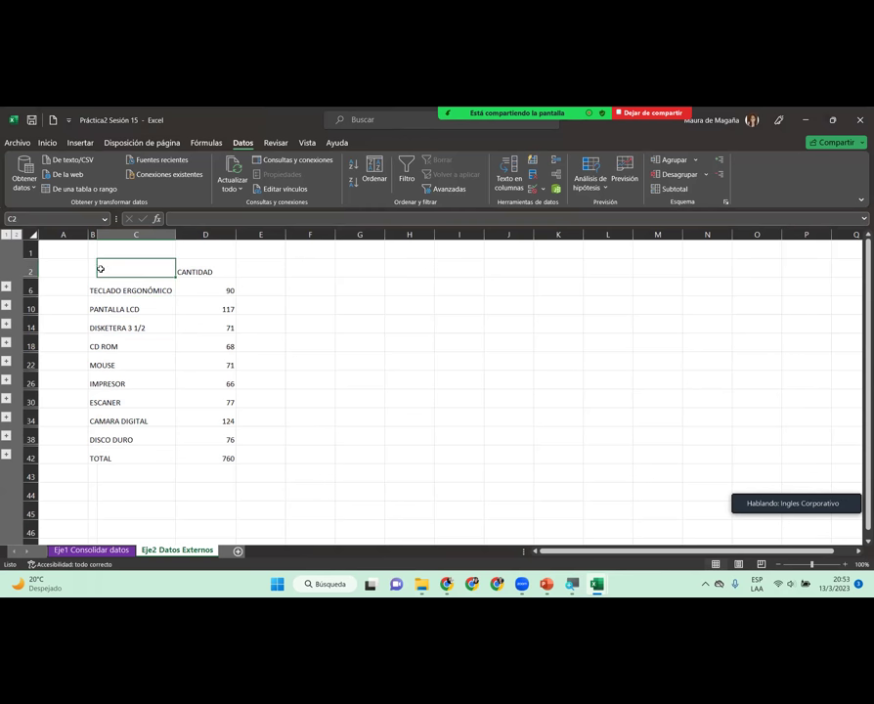
click(93, 269)
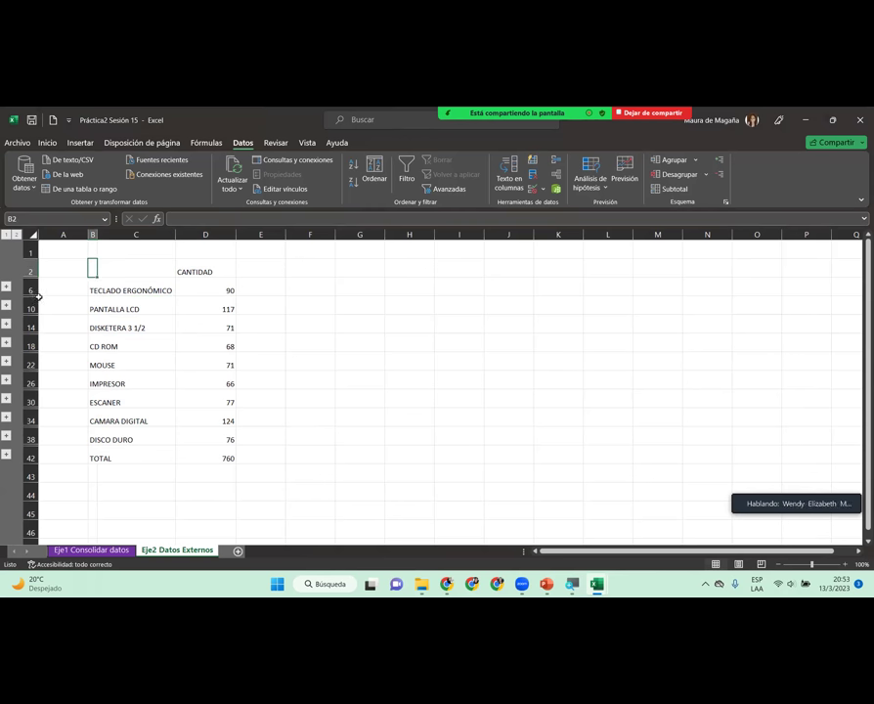
click(5, 304)
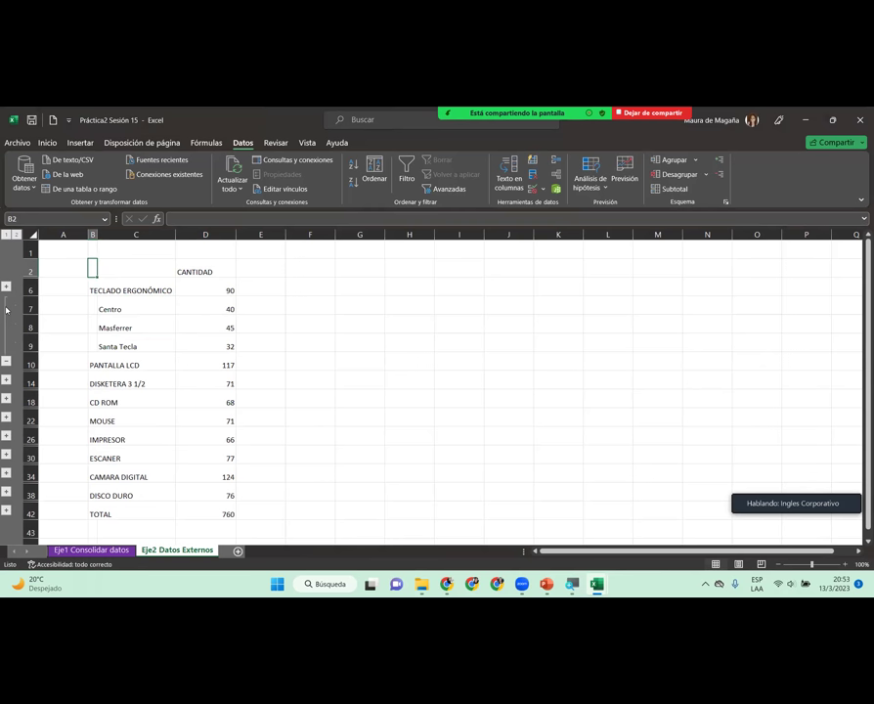
click(115, 309)
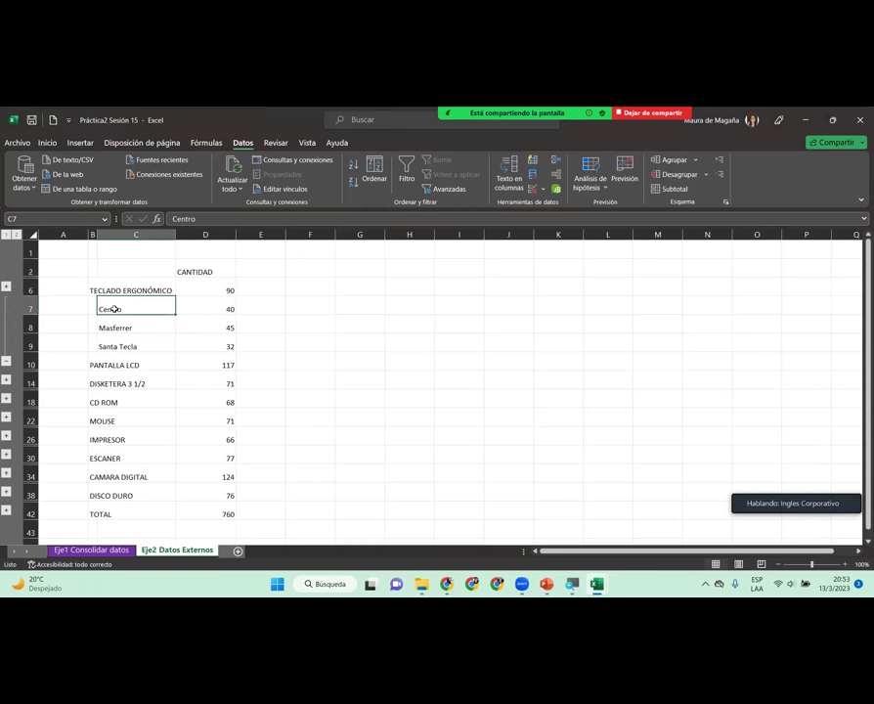
click(125, 329)
click(129, 342)
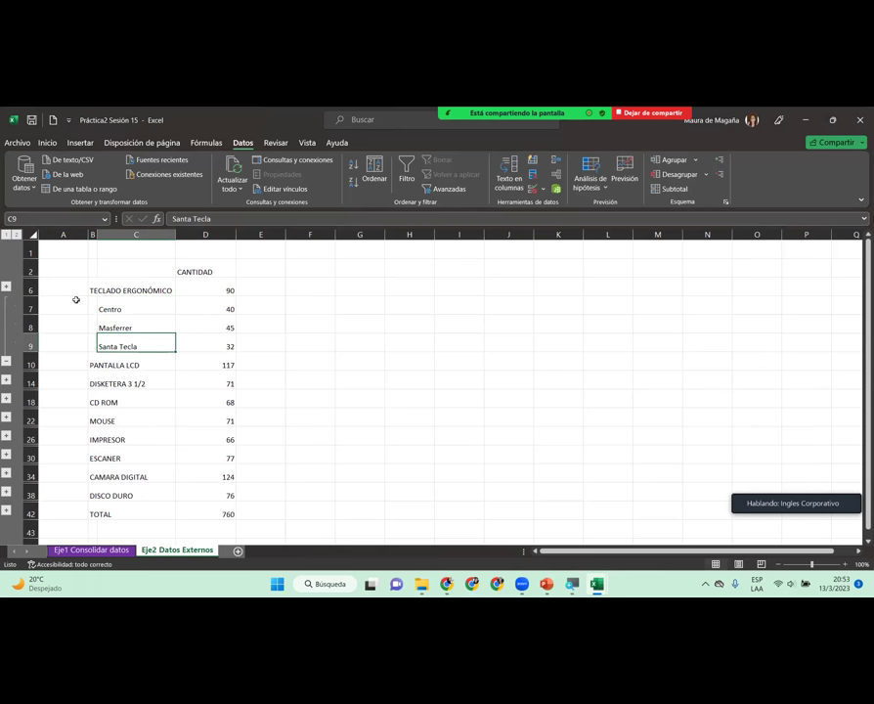
click(6, 362)
click(6, 366)
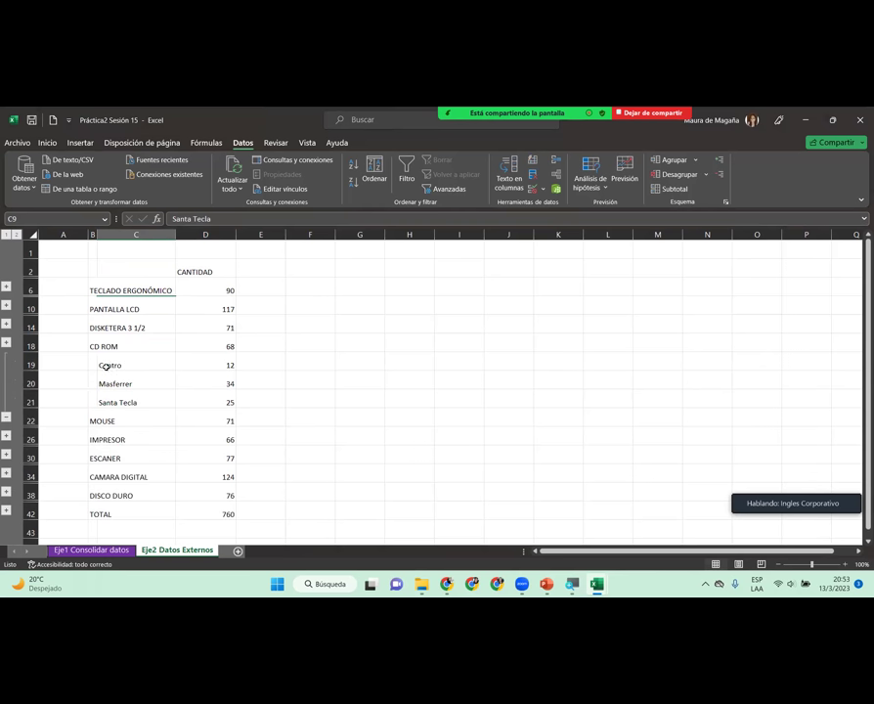
drag(106, 367, 227, 401)
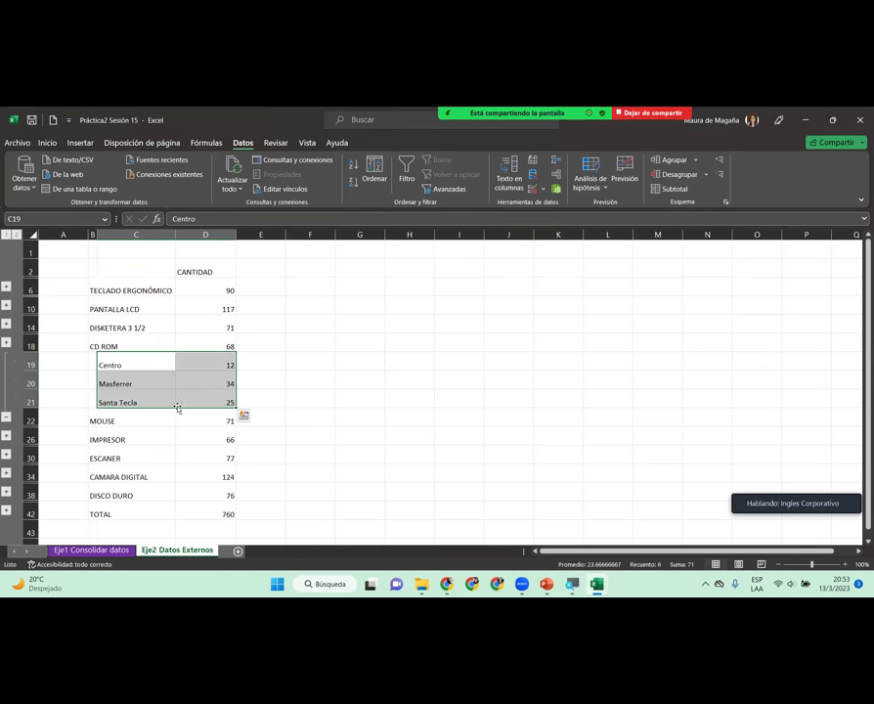
click(157, 387)
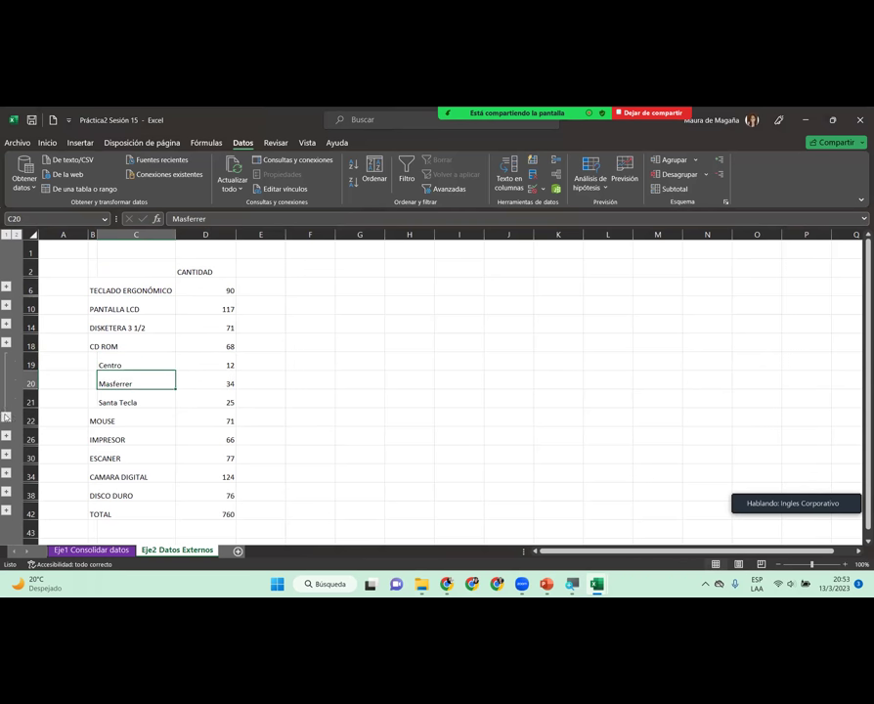
click(5, 415)
click(188, 296)
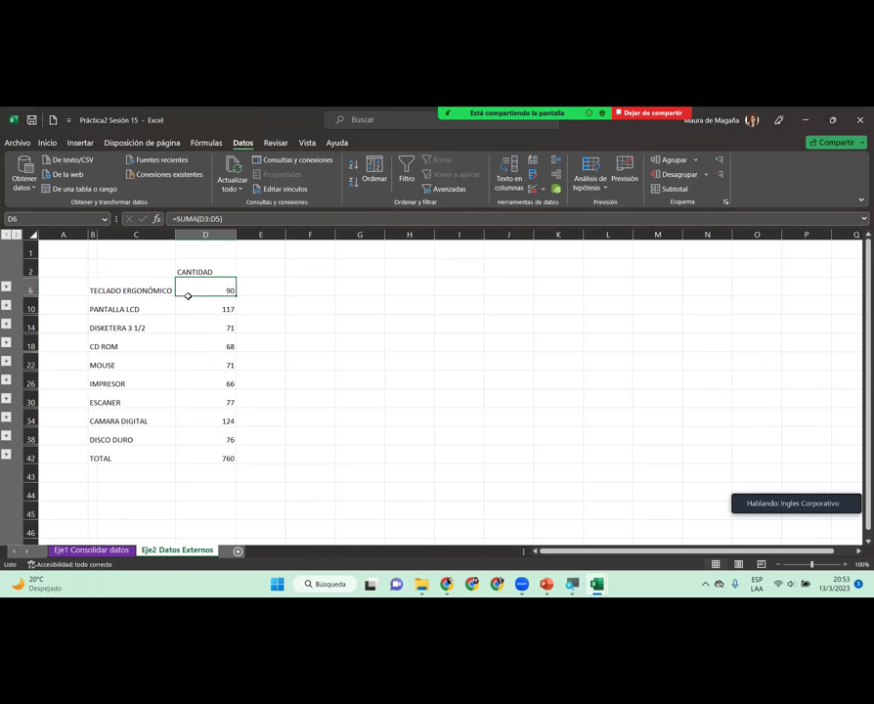
Step: Change Santa Tecla's PANTALLA LCD quantity in C5 to 82 and check the consolidated total of 167
mouse_move(522, 584)
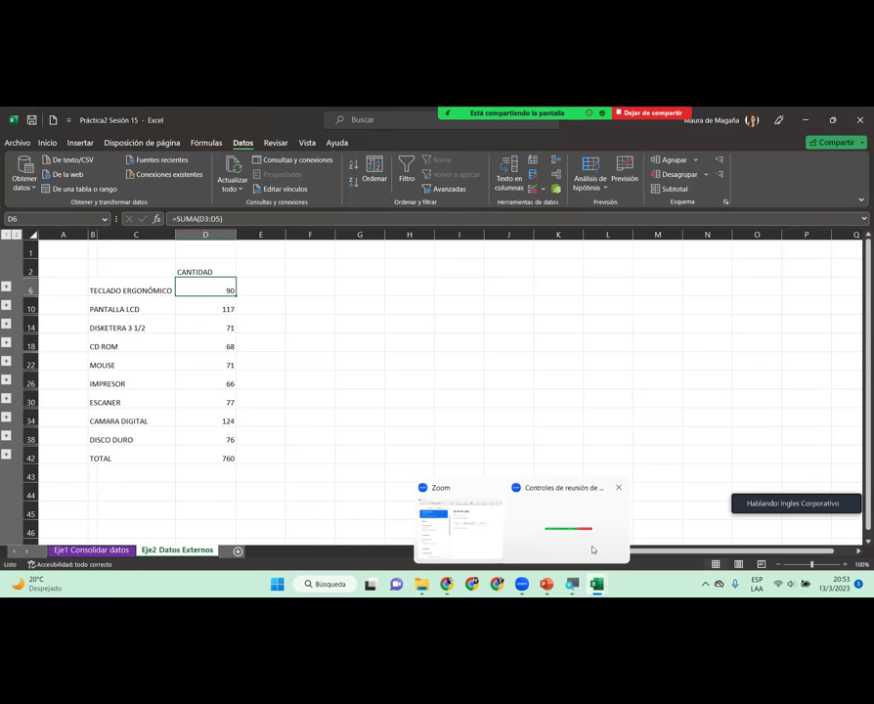
mouse_move(600, 587)
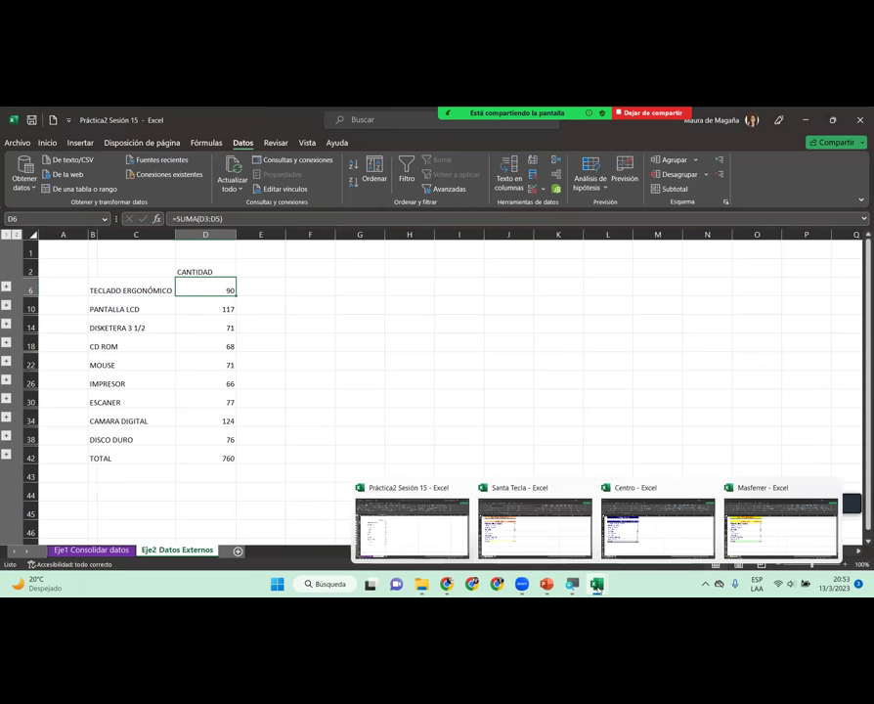
click(559, 543)
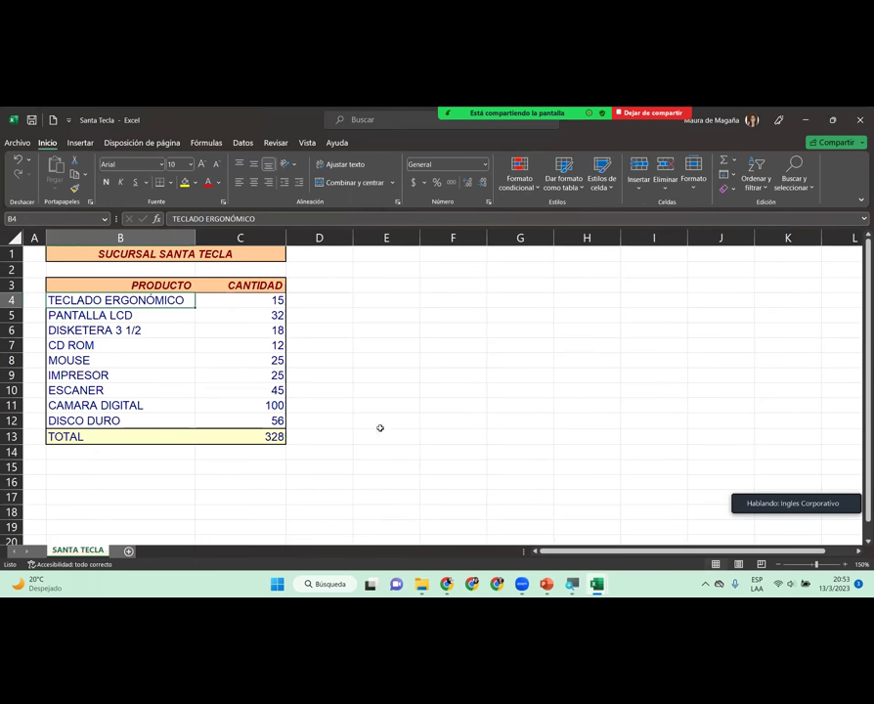
click(257, 314)
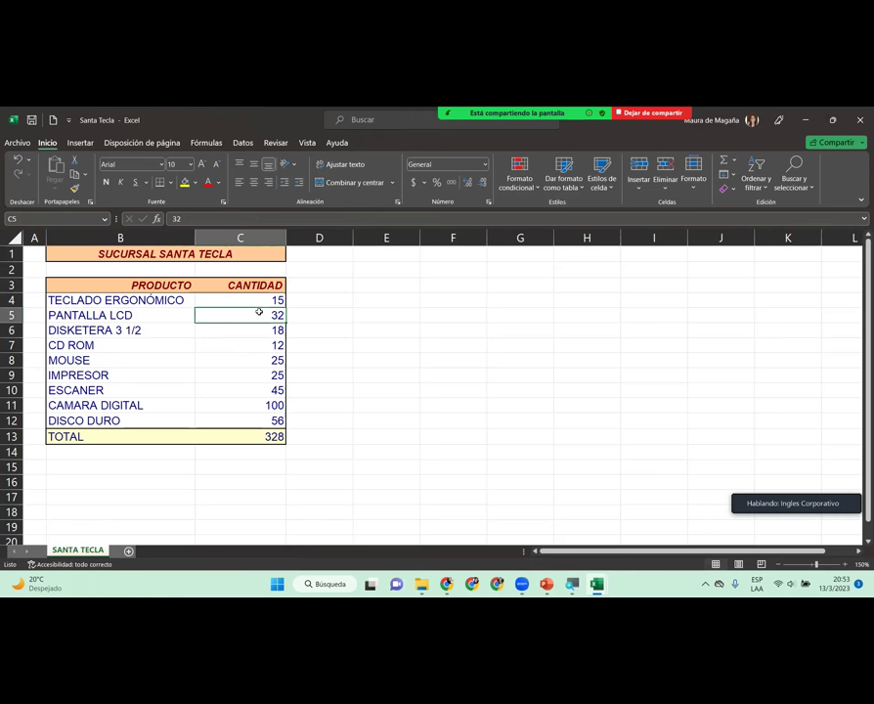
text(82)
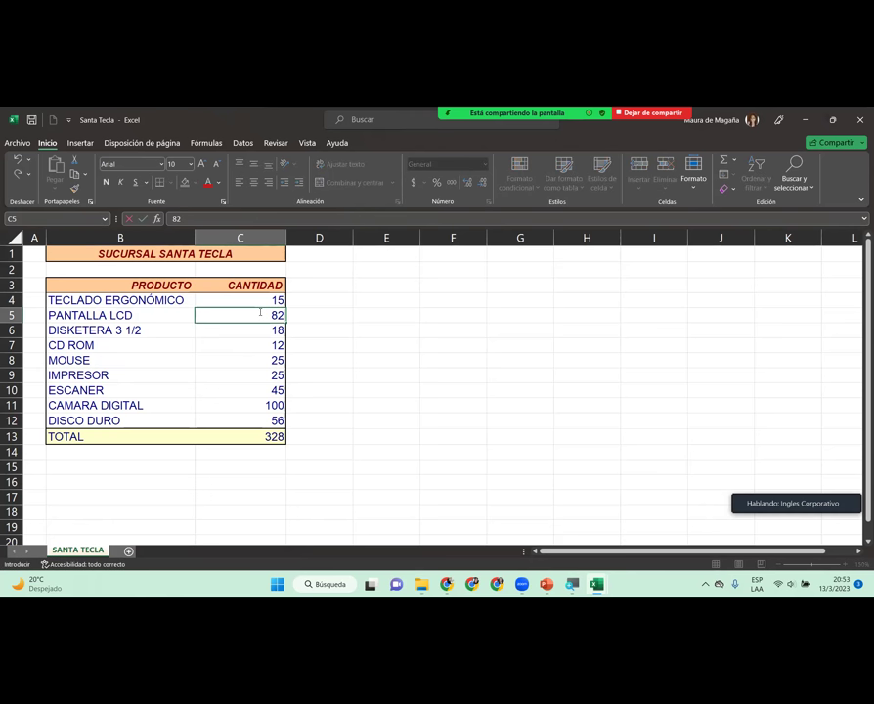
key(Return)
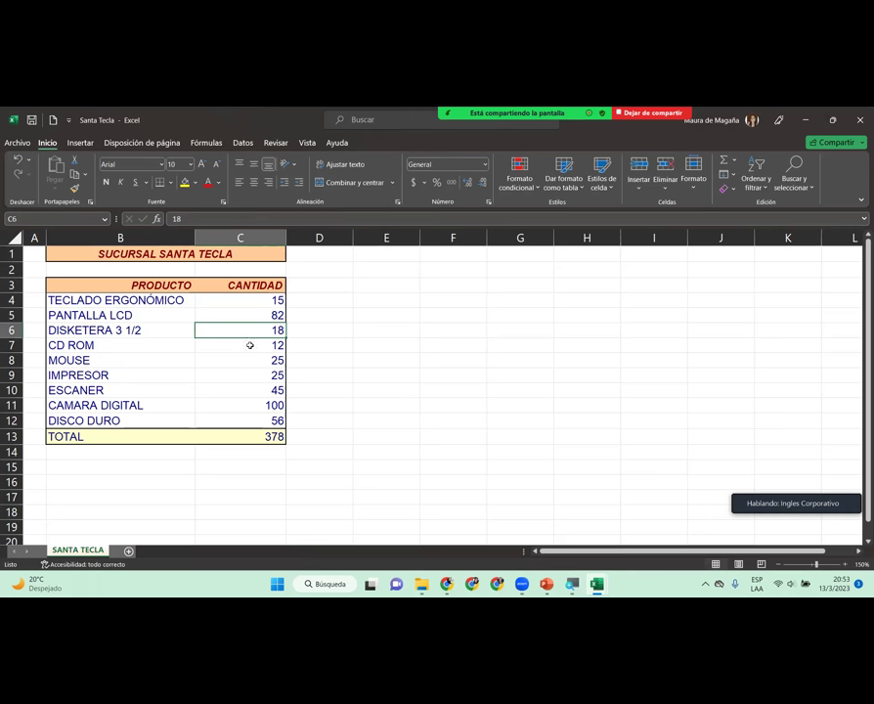
mouse_move(596, 584)
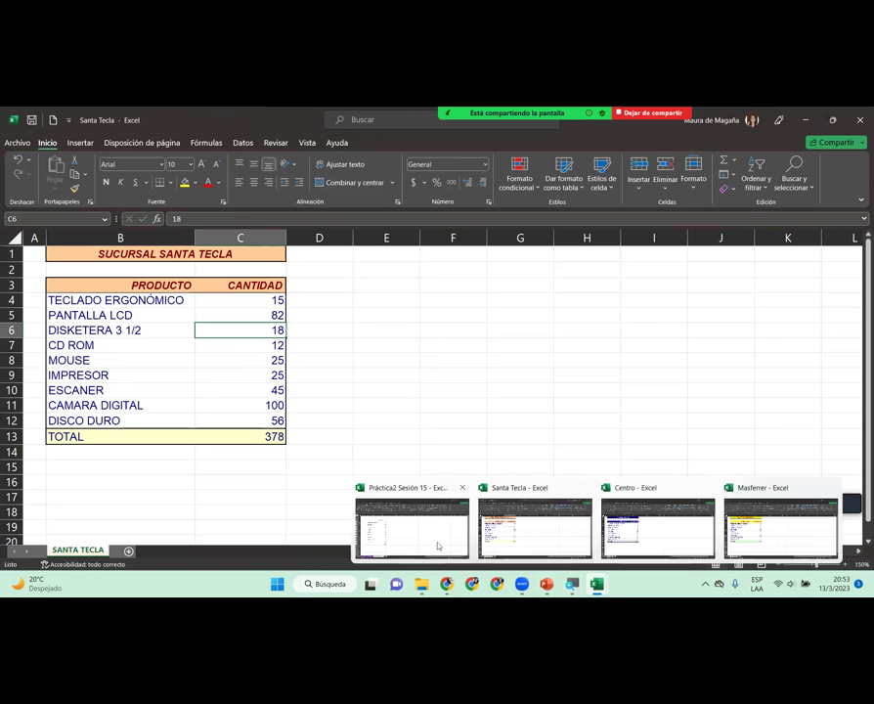
click(413, 528)
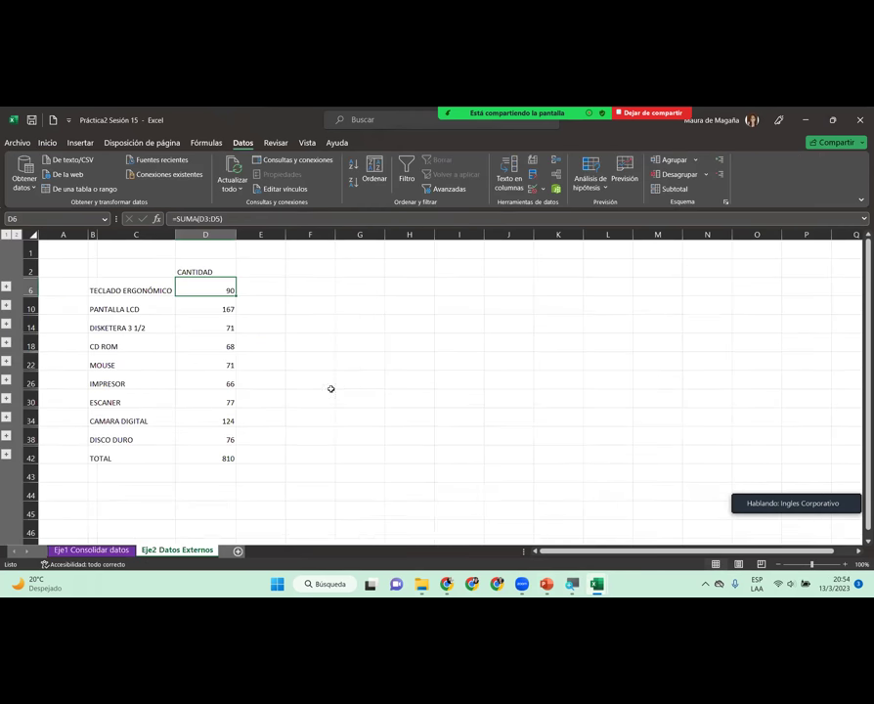
click(221, 308)
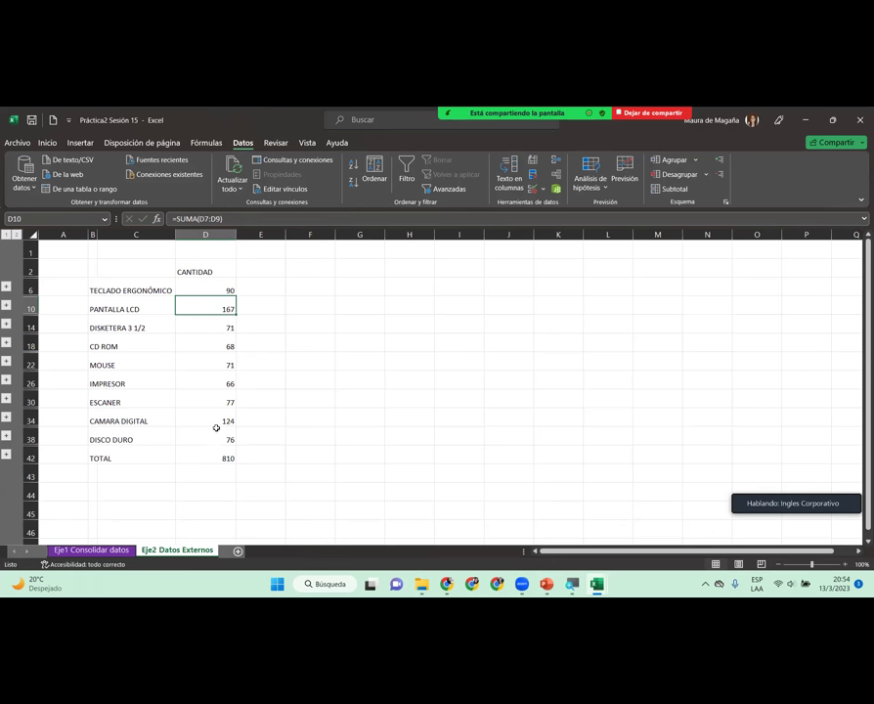
Step: Merge and centre B2:C2 as a header reading PRODUCTO
click(142, 270)
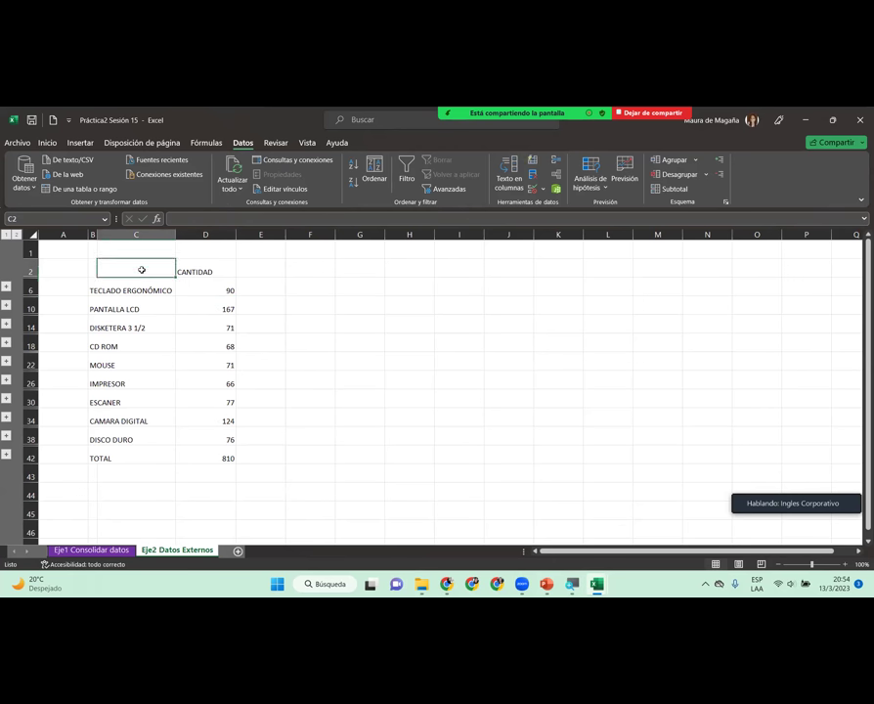
drag(93, 269, 134, 270)
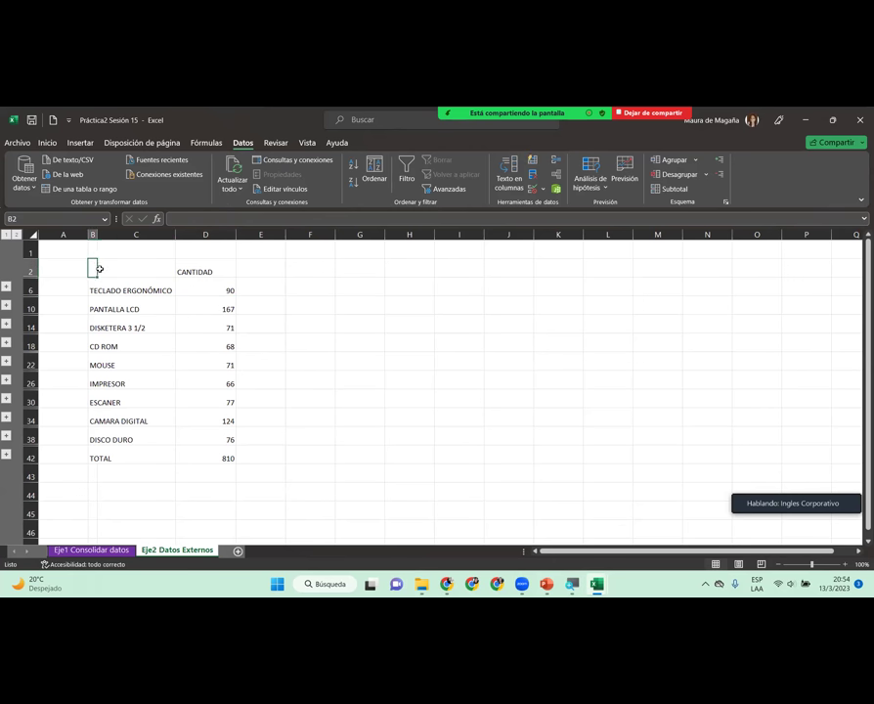
click(47, 143)
click(358, 183)
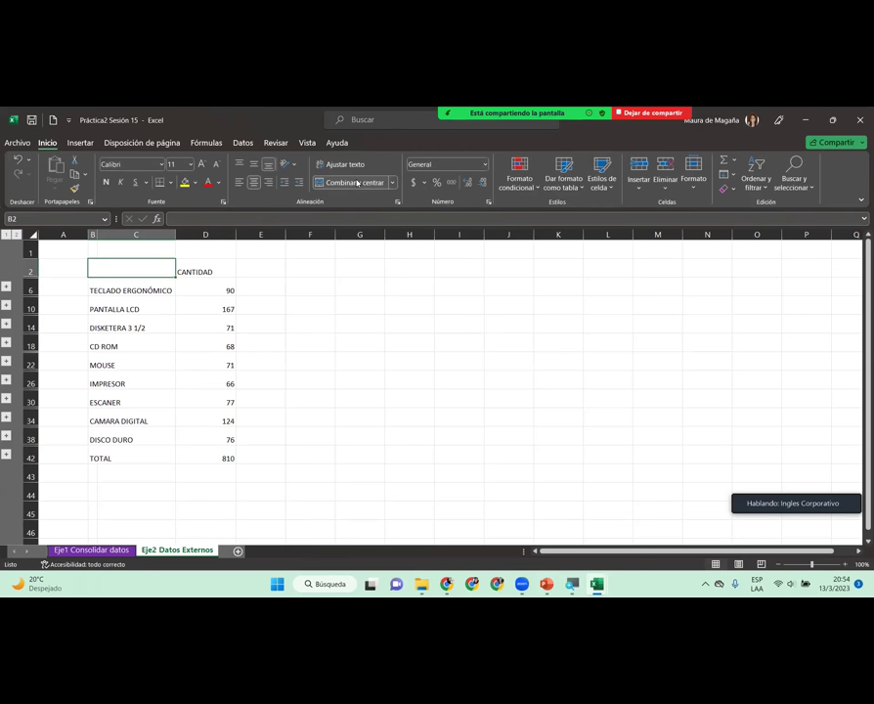
text(Producto)
key(BackSpace)
key(BackSpace)
key(BackSpace)
key(BackSpace)
key(BackSpace)
key(BackSpace)
key(BackSpace)
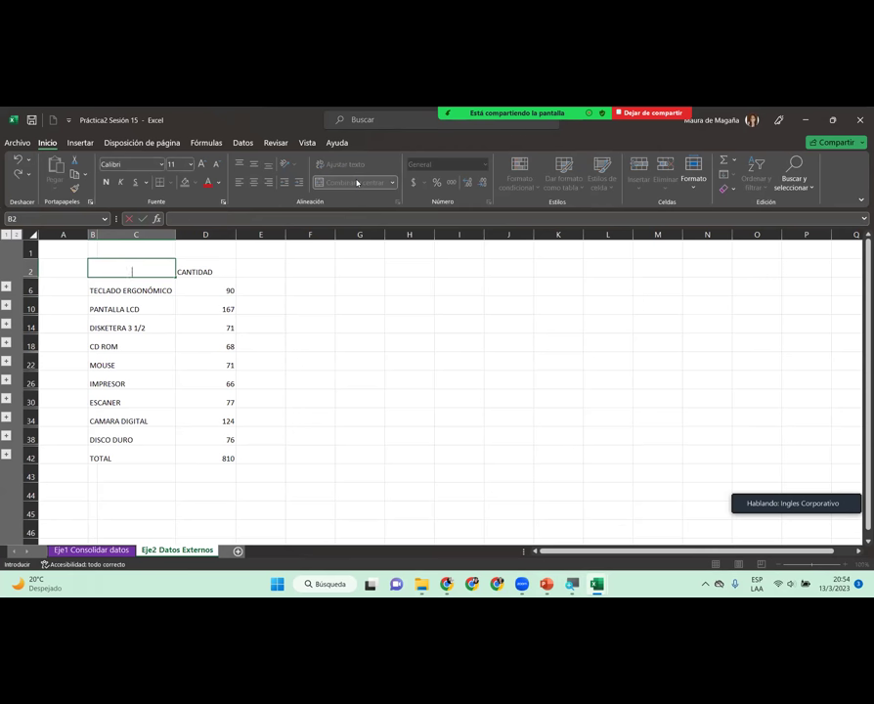
text(PRODUCTO)
key(Return)
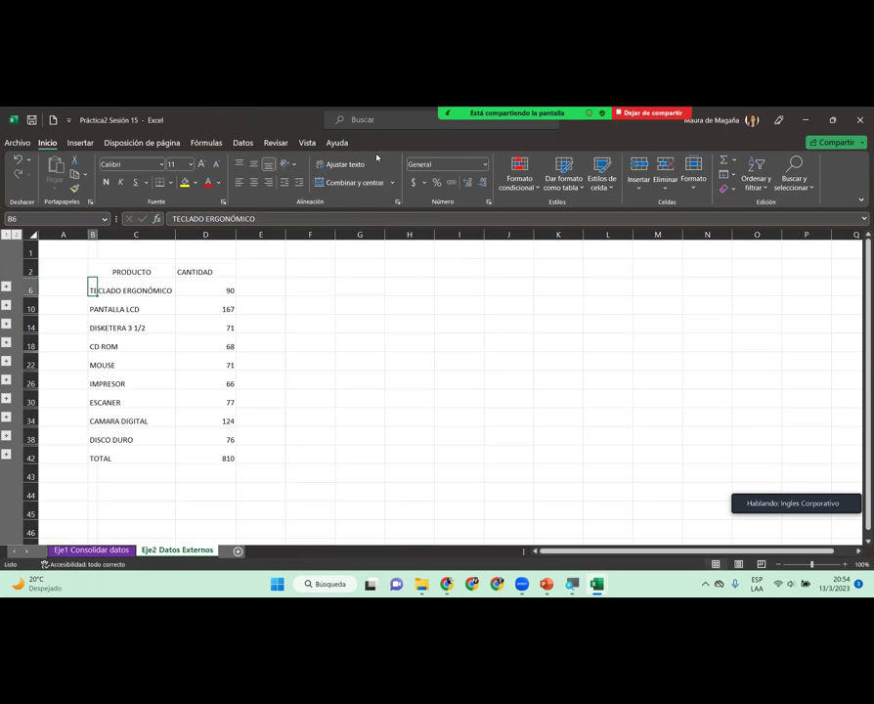
mouse_move(98, 270)
mouse_down()
mouse_move(231, 442)
mouse_move(230, 459)
mouse_up()
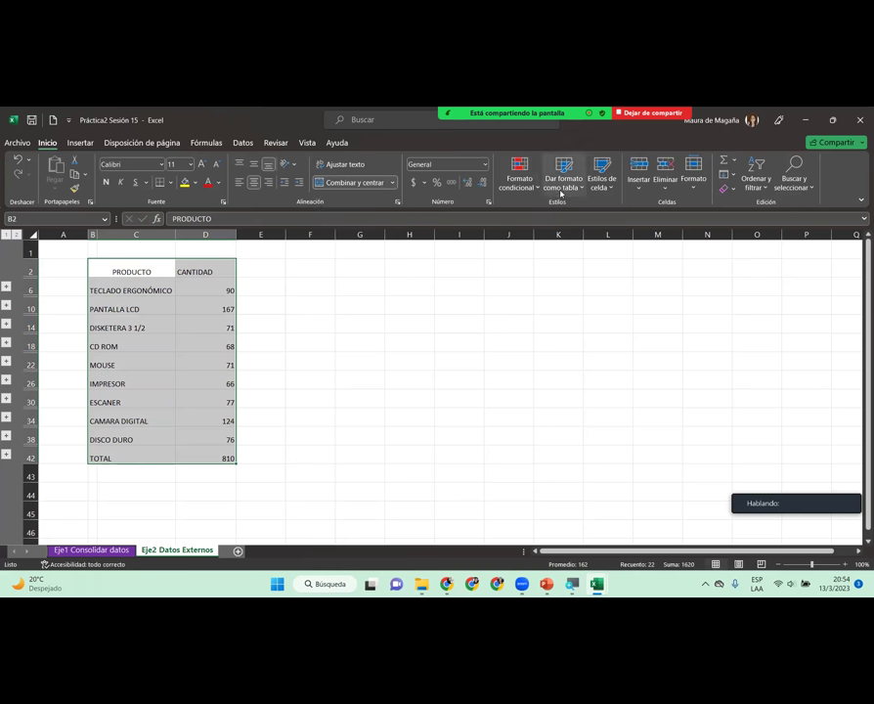
click(563, 176)
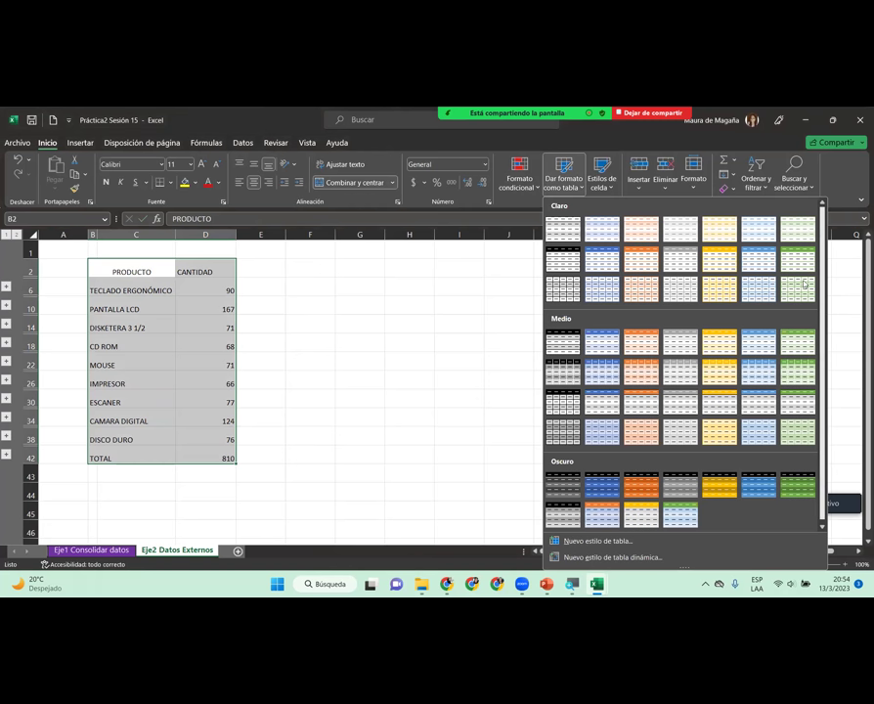
click(760, 370)
click(500, 341)
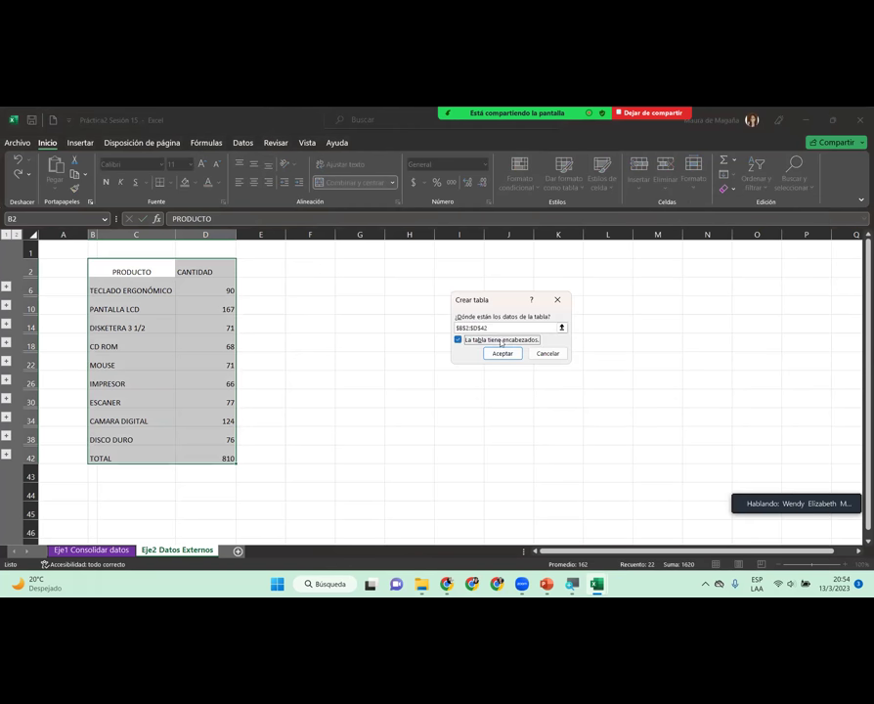
click(503, 353)
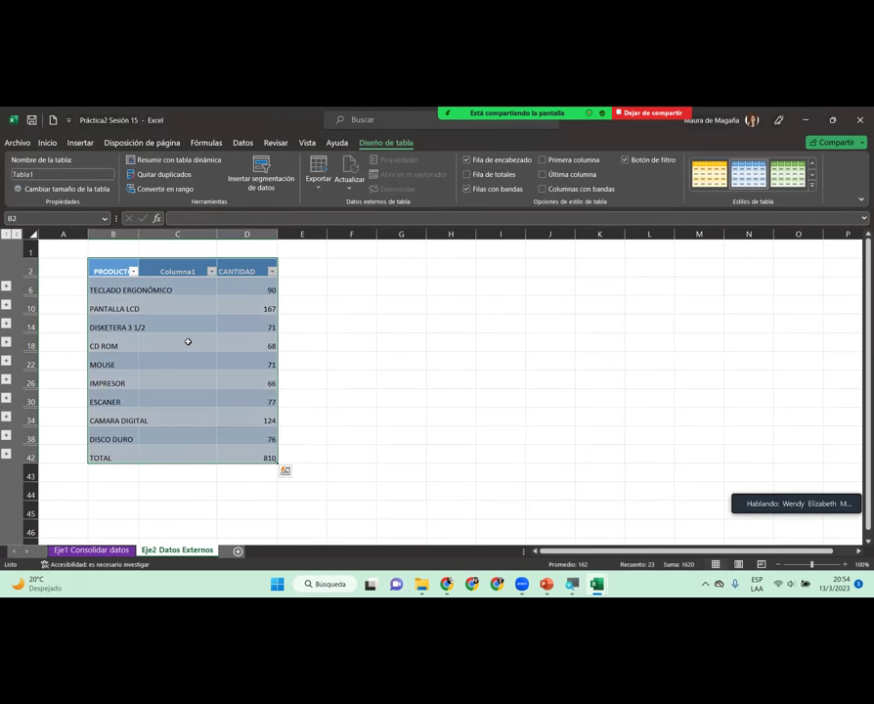
click(187, 341)
key(ctrl+z)
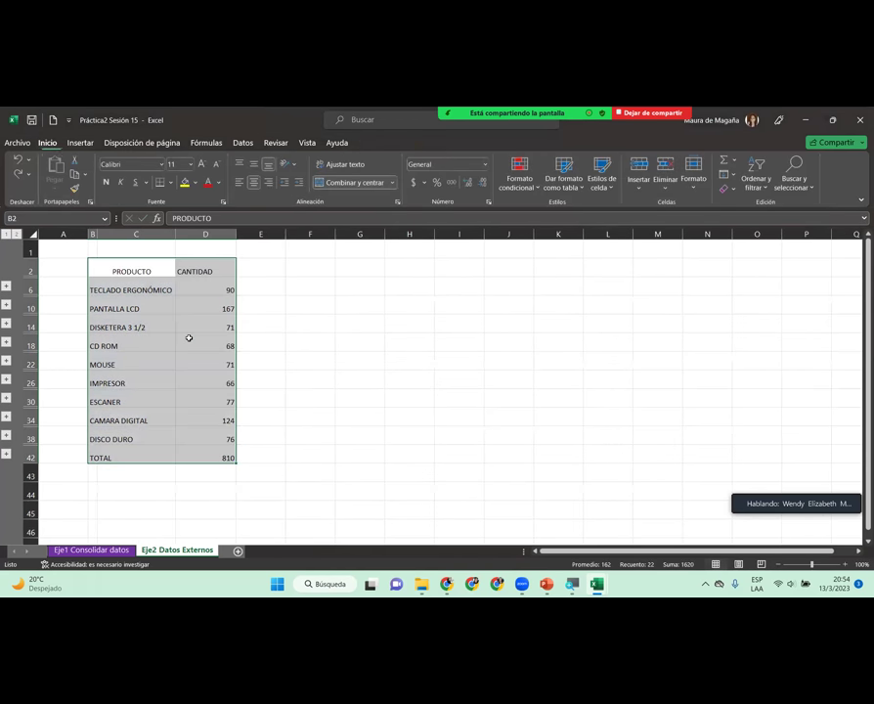
click(182, 292)
Step: Rerun the consolidation without source links, then undo it to restore TECLADO ERGONÓMICO and PANTALLA LCD
click(310, 274)
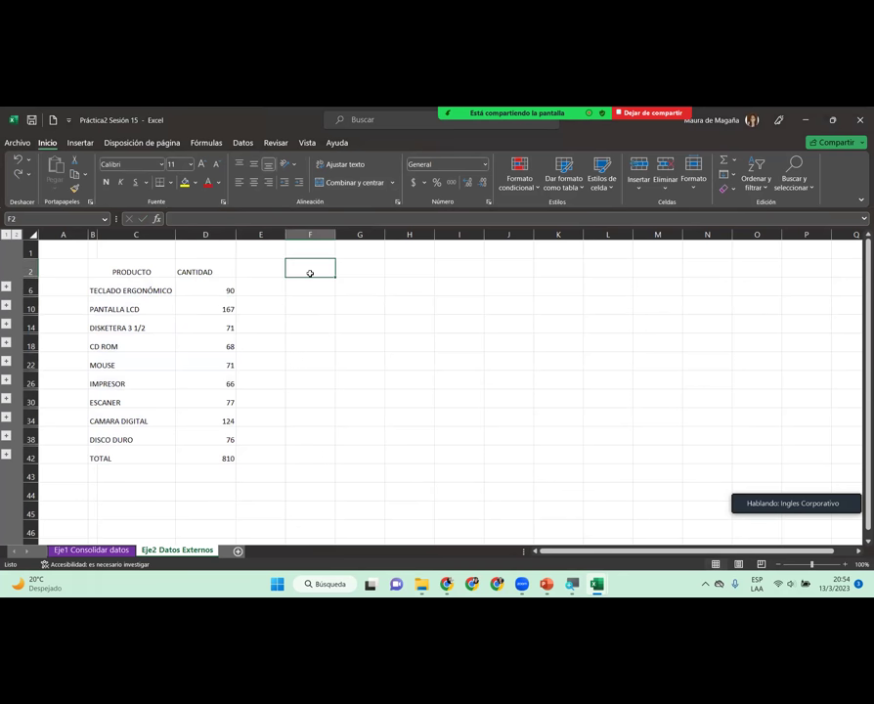
click(145, 272)
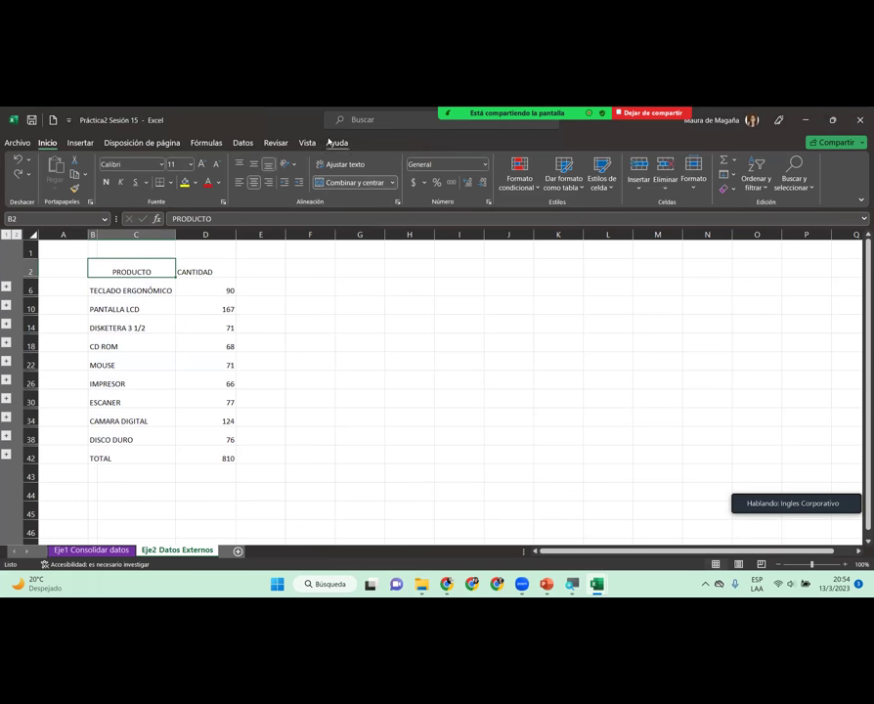
click(242, 143)
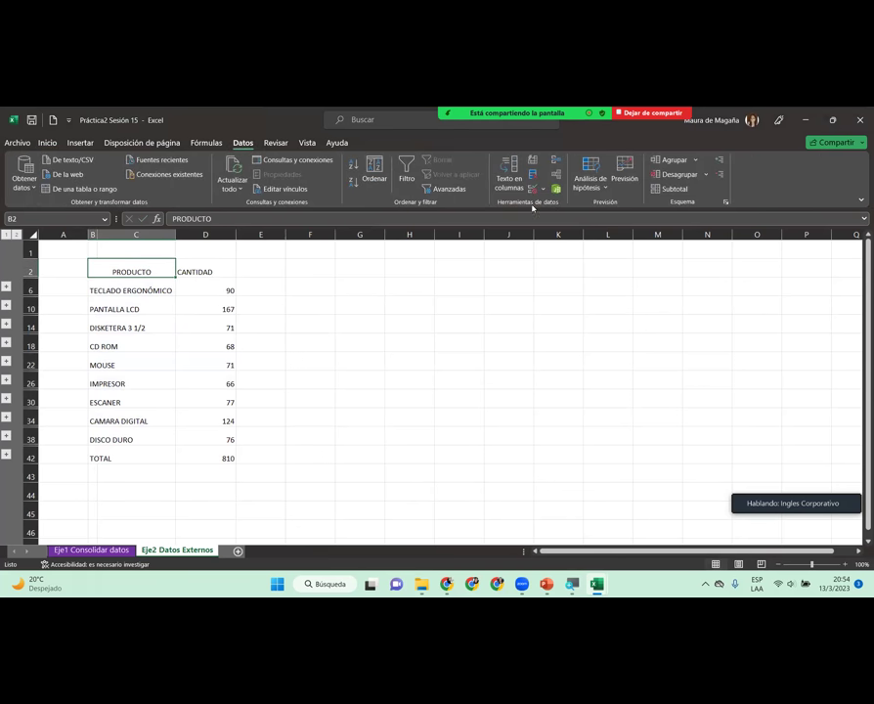
click(556, 162)
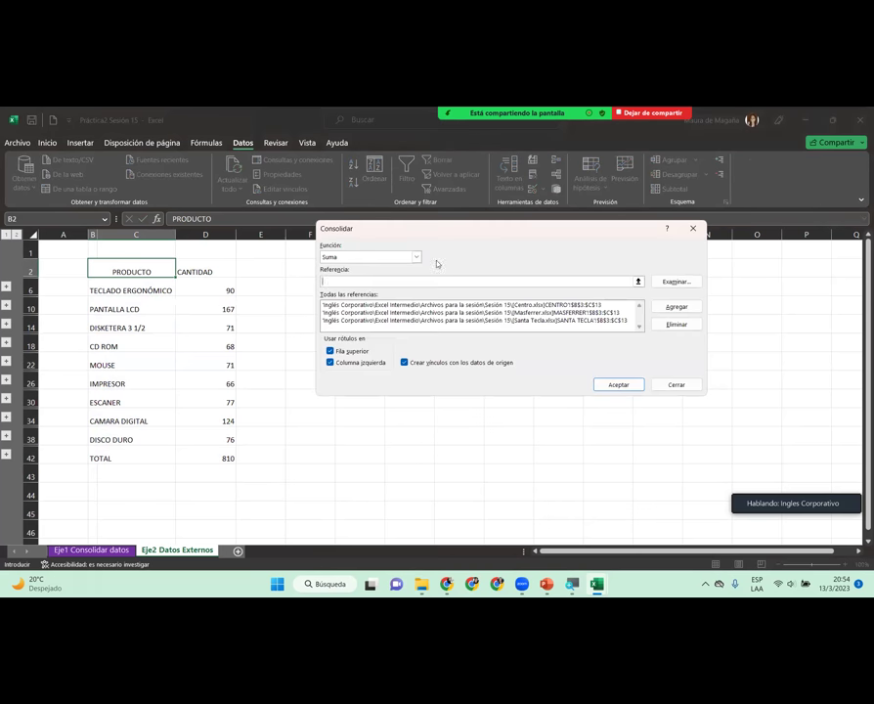
click(404, 362)
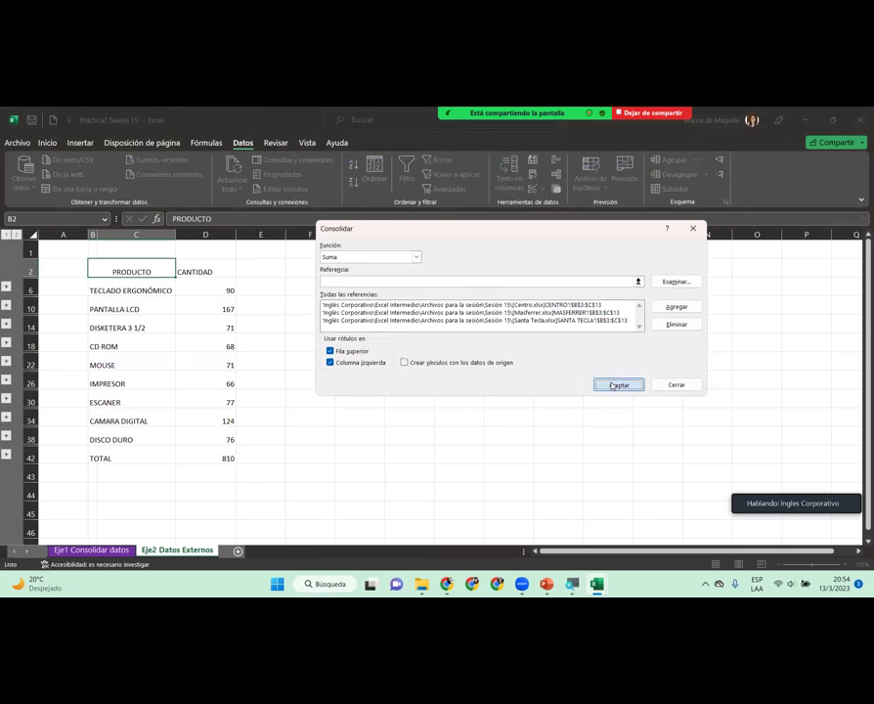
click(616, 384)
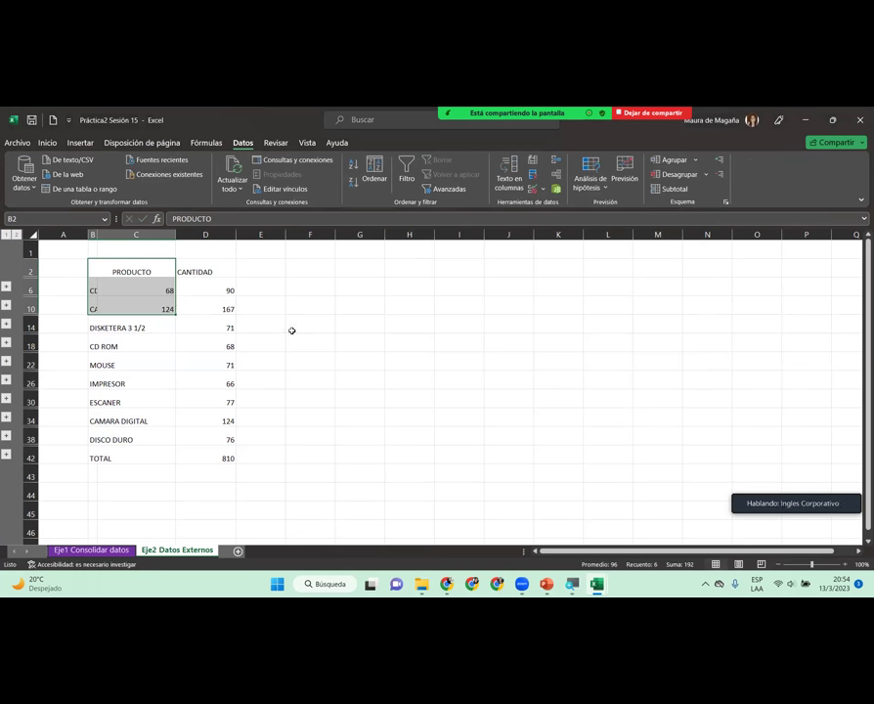
key(ctrl+z)
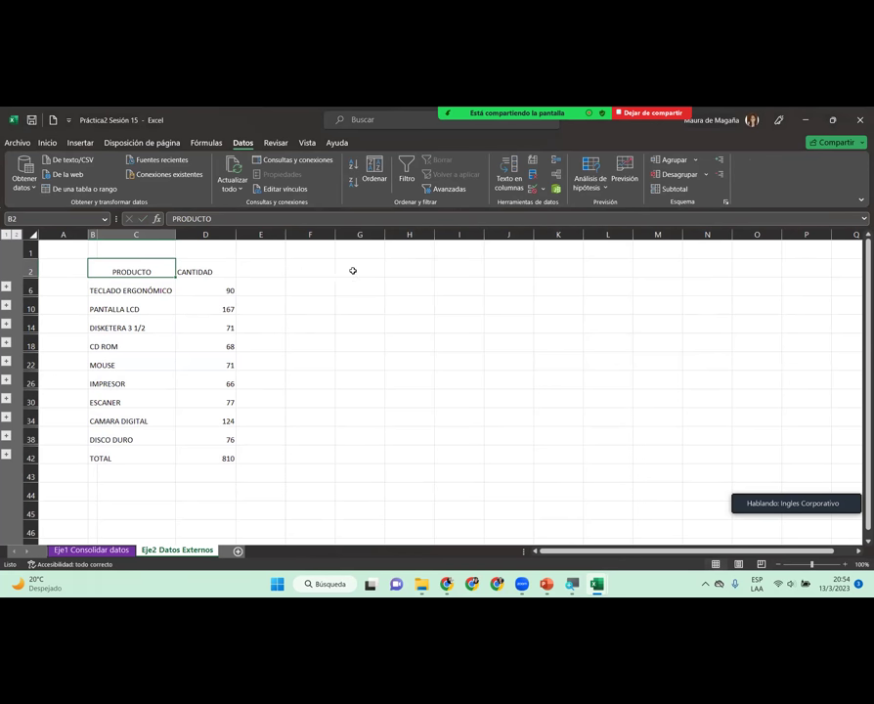
click(354, 272)
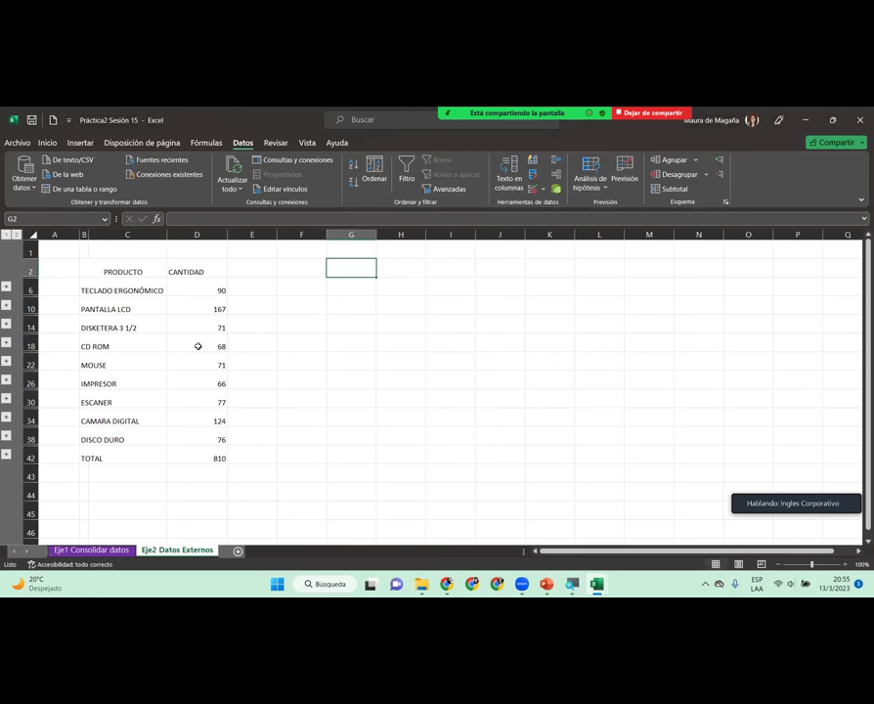
Step: Add a new sheet named 'Datos externos'
click(237, 552)
double_click(235, 551)
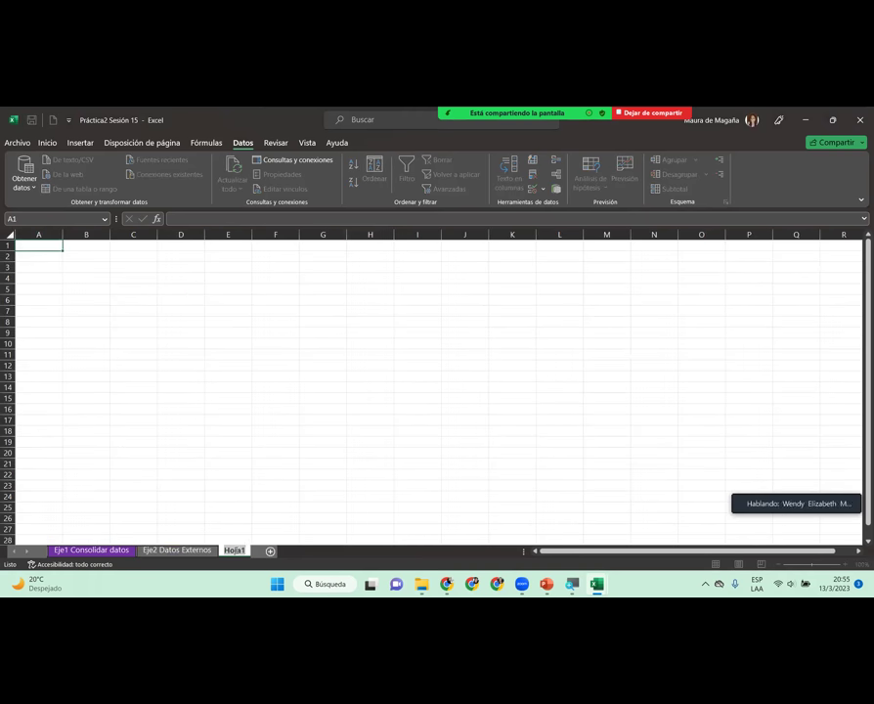
text(Datos extern)
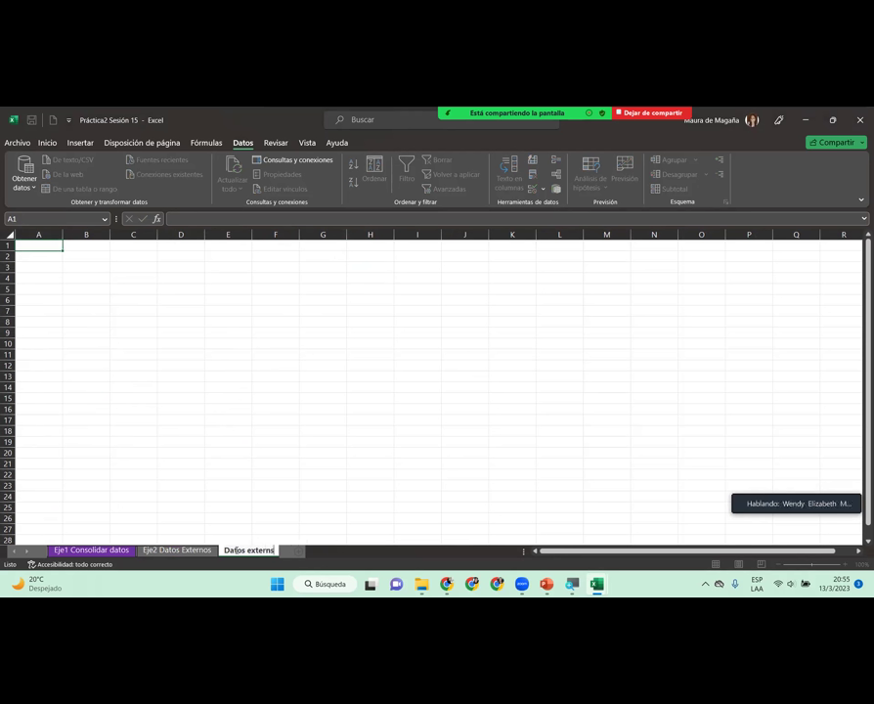
text(os)
key(Return)
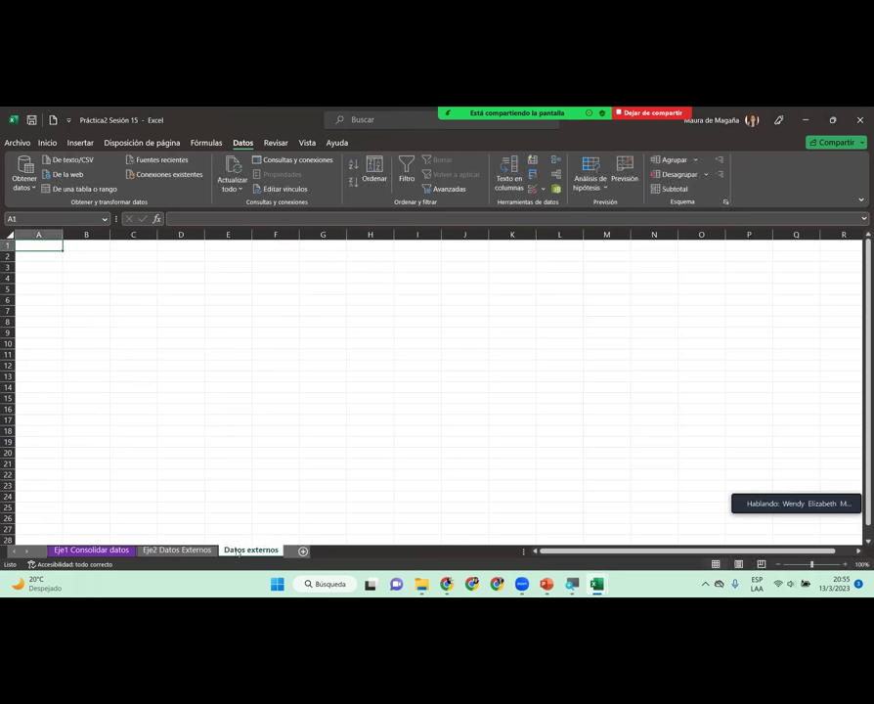
Step: Inspect Eje2's branch detail rows and the Consolidar dialog on Datos externos, then return to Eje2
click(102, 264)
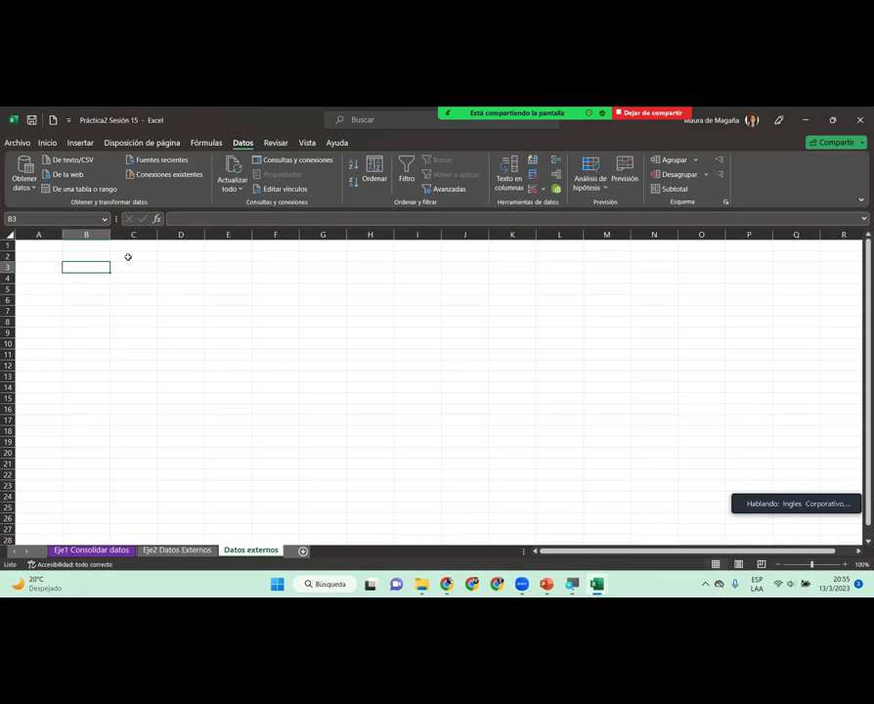
click(183, 551)
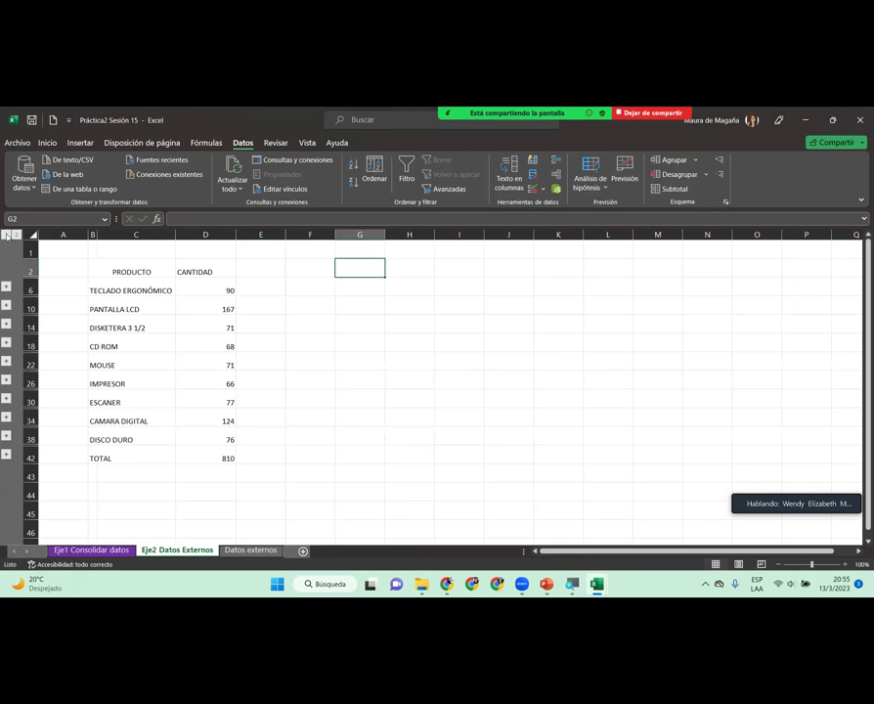
click(16, 235)
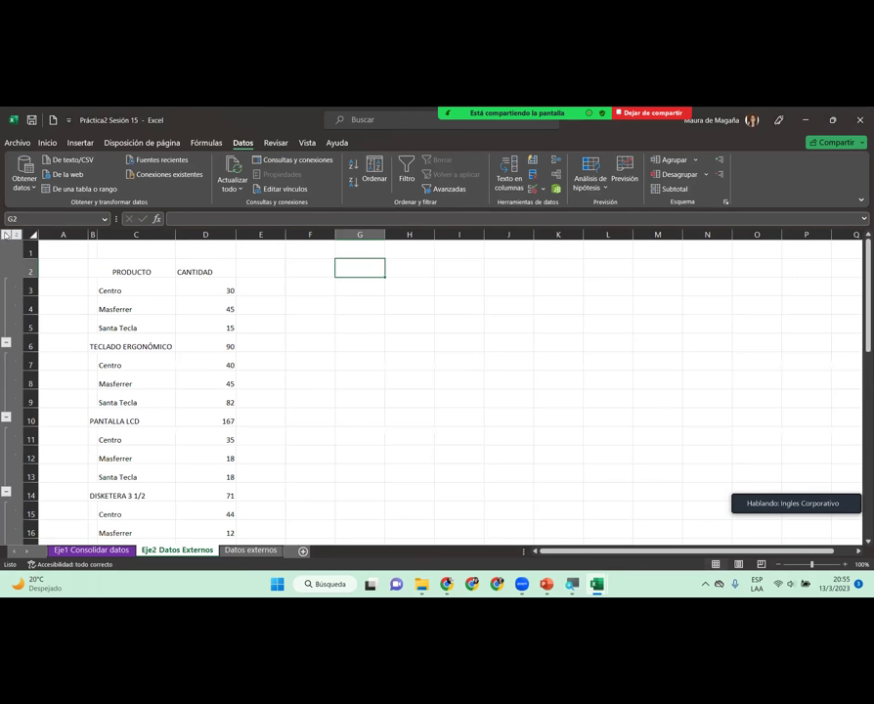
click(5, 236)
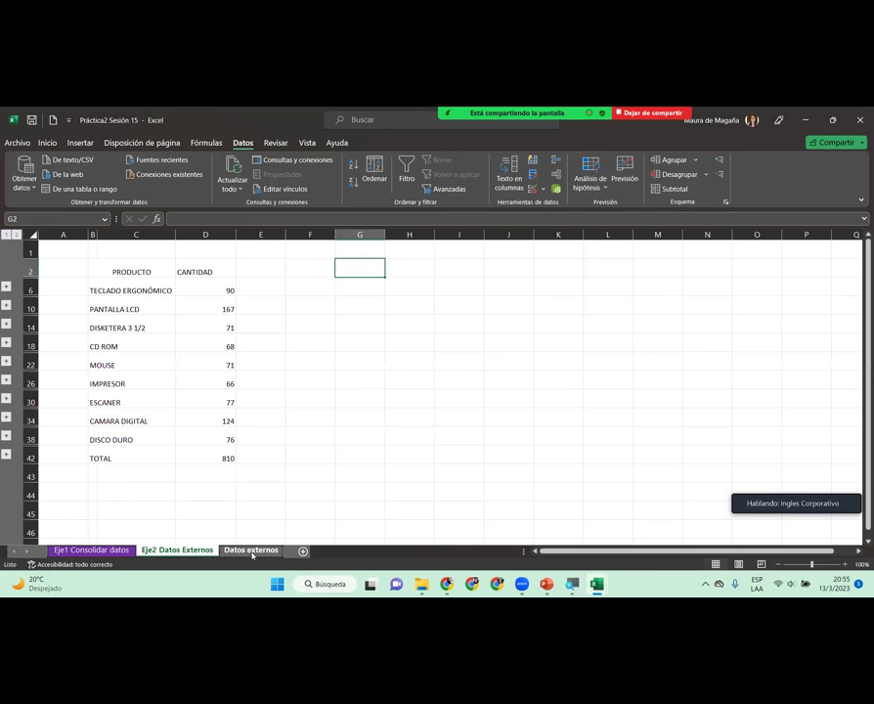
click(252, 548)
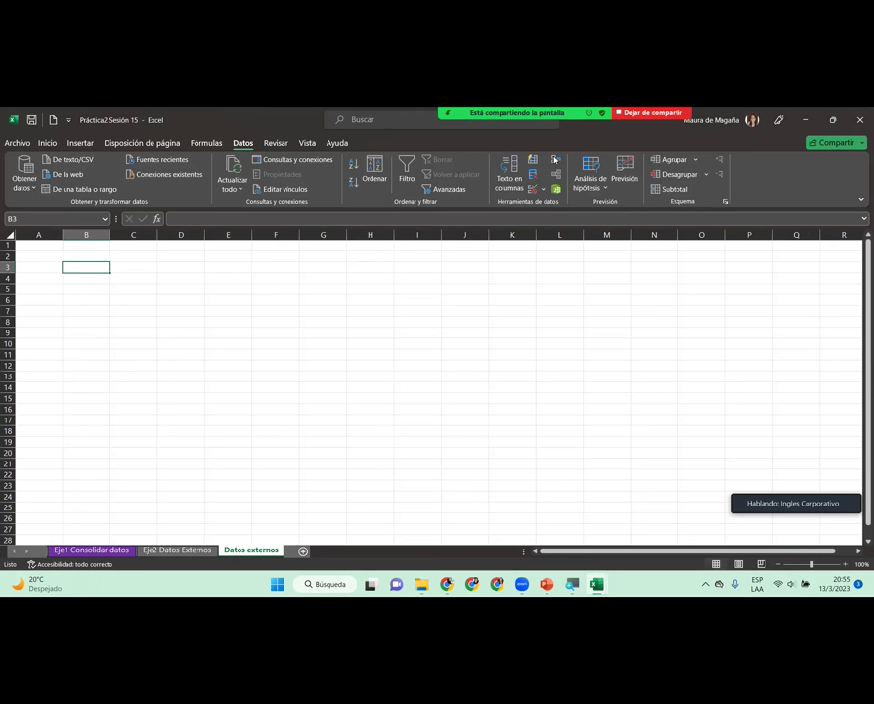
click(554, 159)
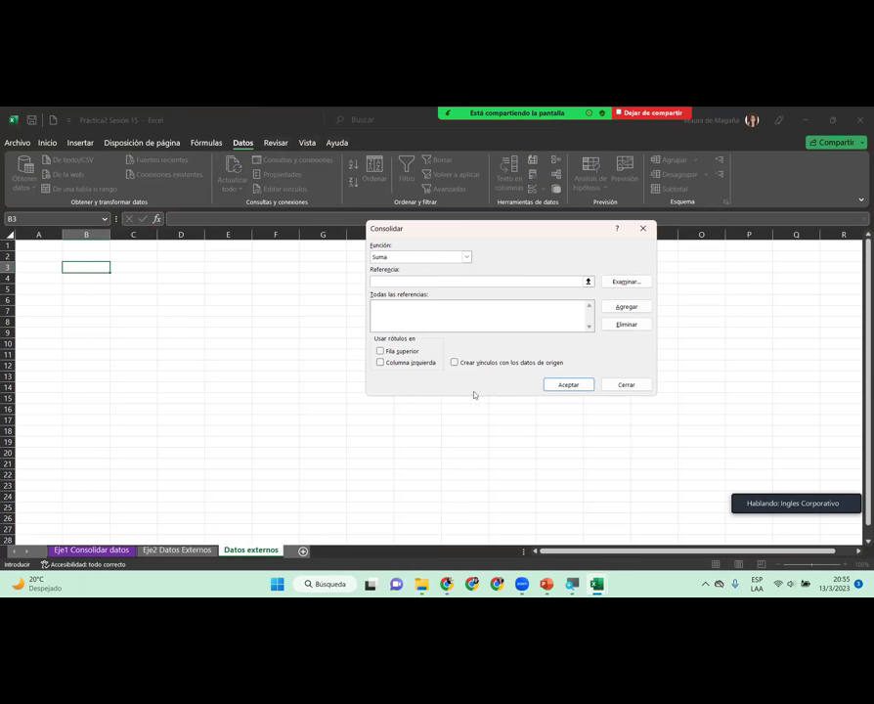
click(643, 228)
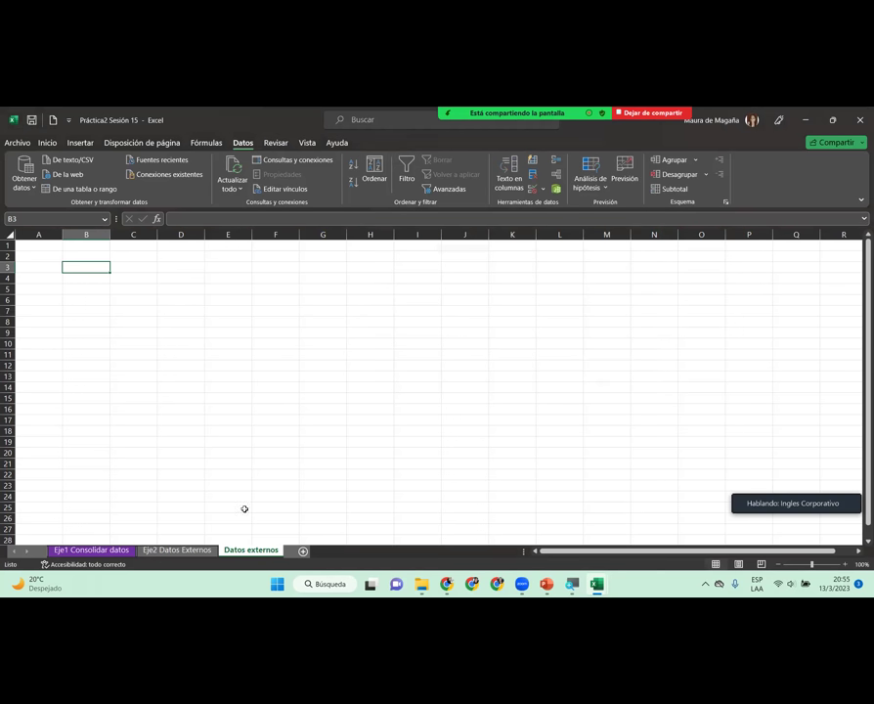
click(188, 552)
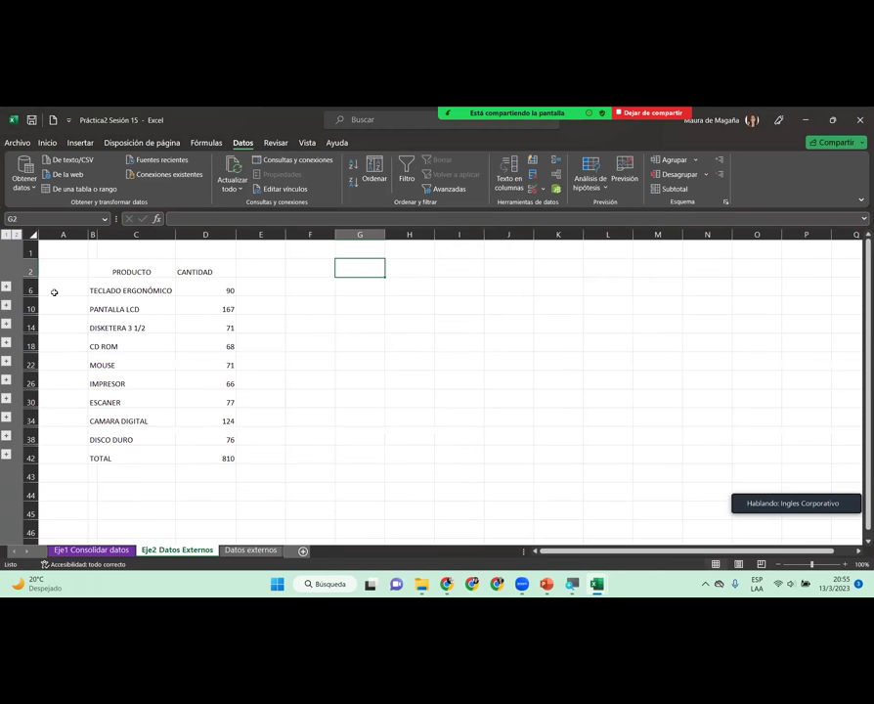
click(16, 237)
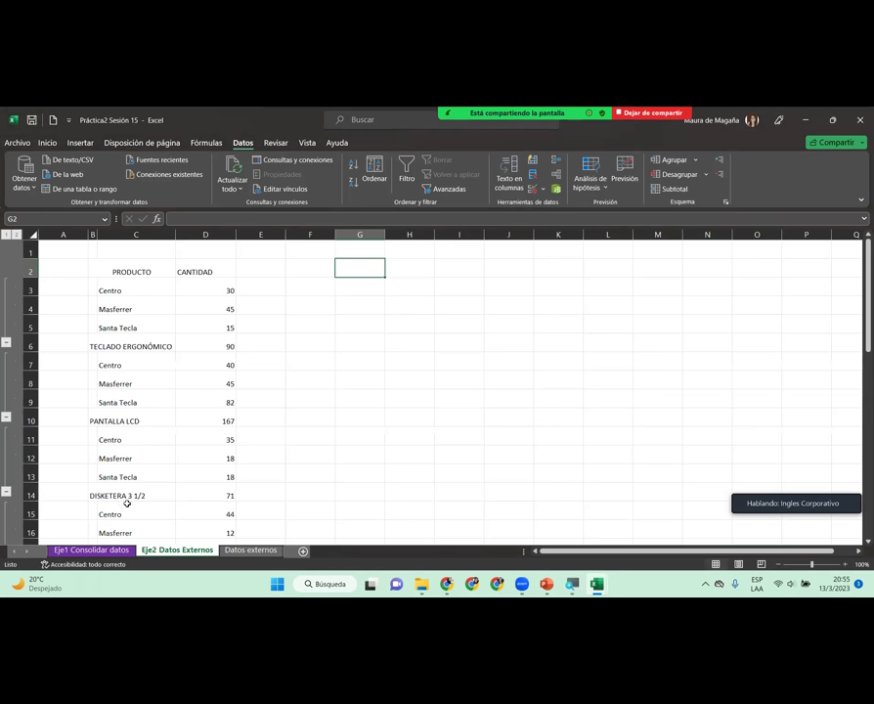
mouse_move(866, 309)
mouse_down()
mouse_move(860, 499)
mouse_move(864, 259)
mouse_up()
click(6, 234)
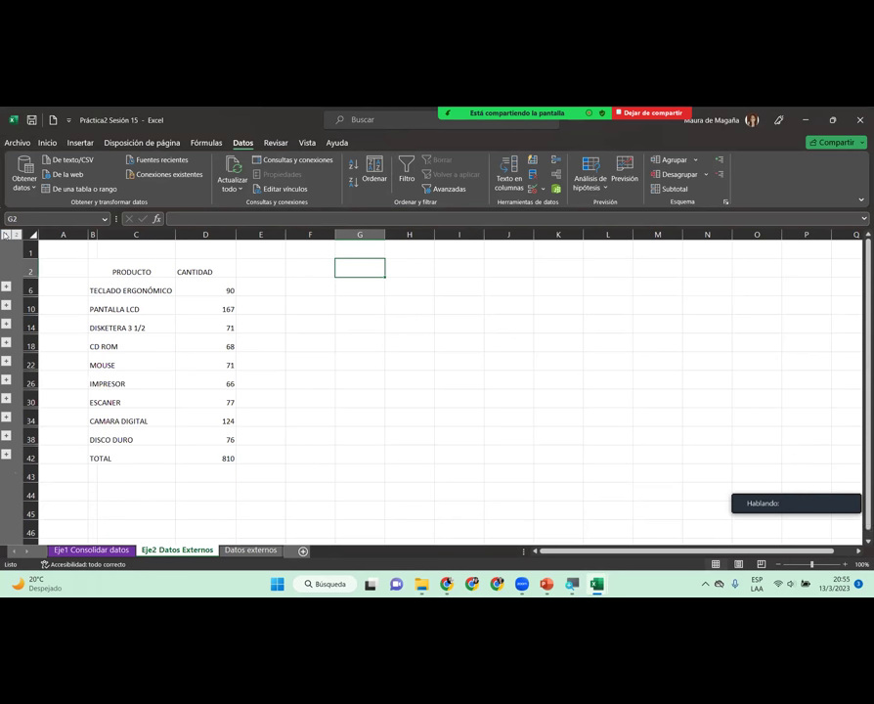
click(97, 269)
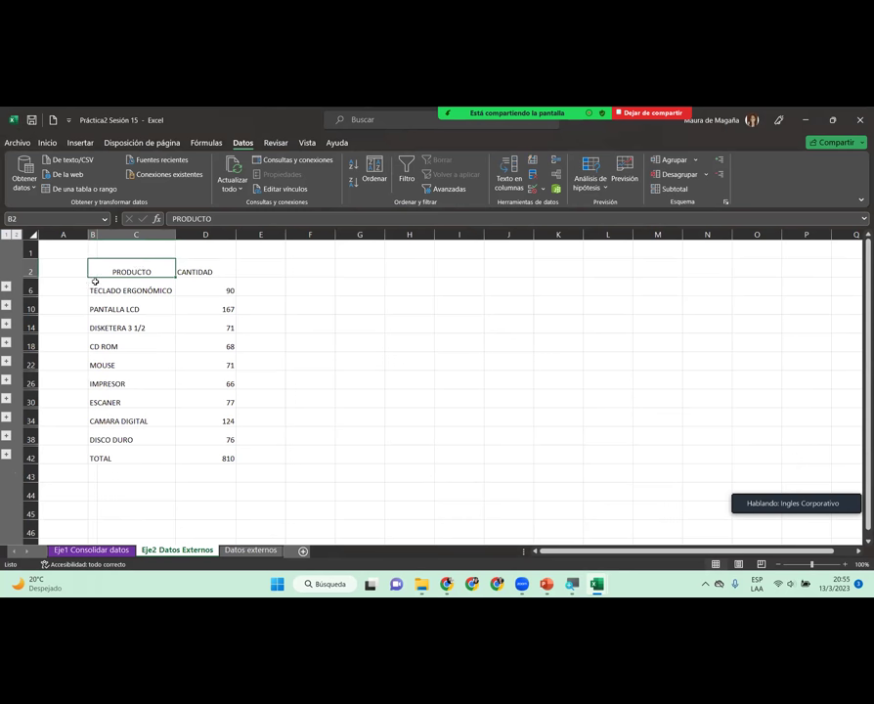
Step: Fill the PRODUCTO and CANTIDAD header row with light grey
drag(108, 271, 204, 266)
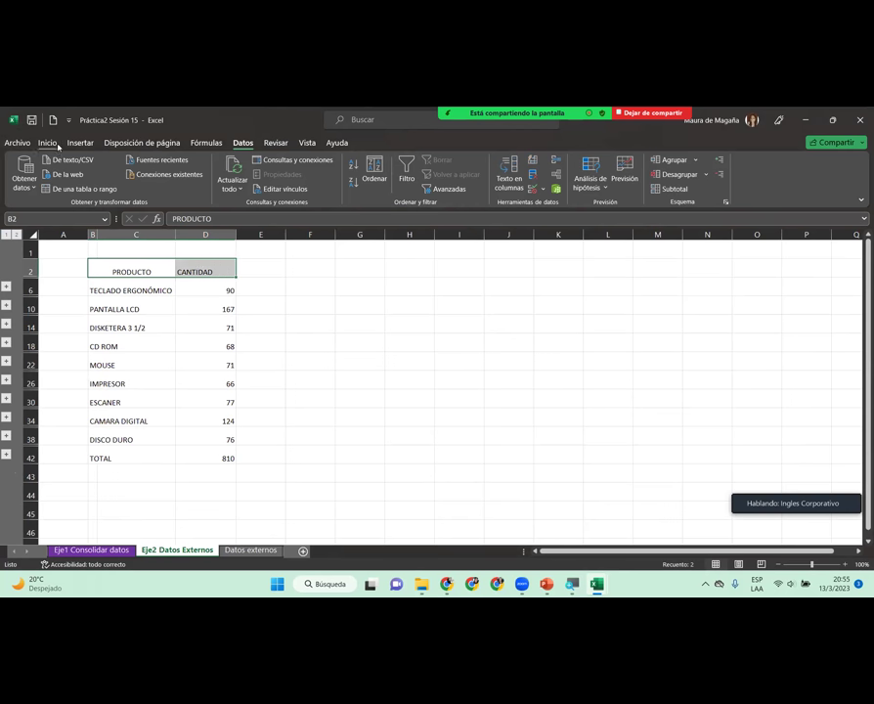
click(56, 144)
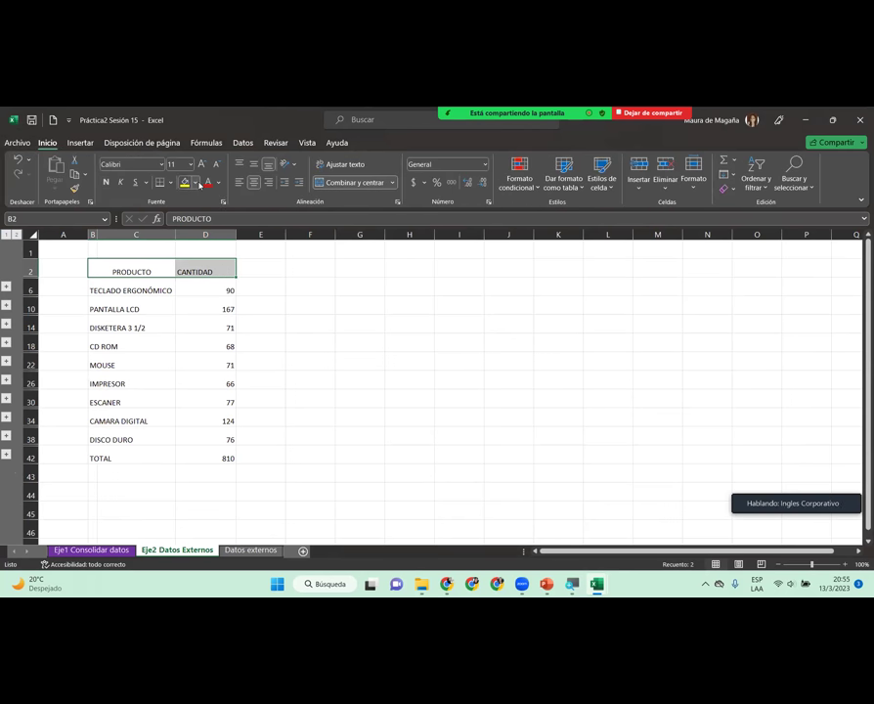
click(199, 184)
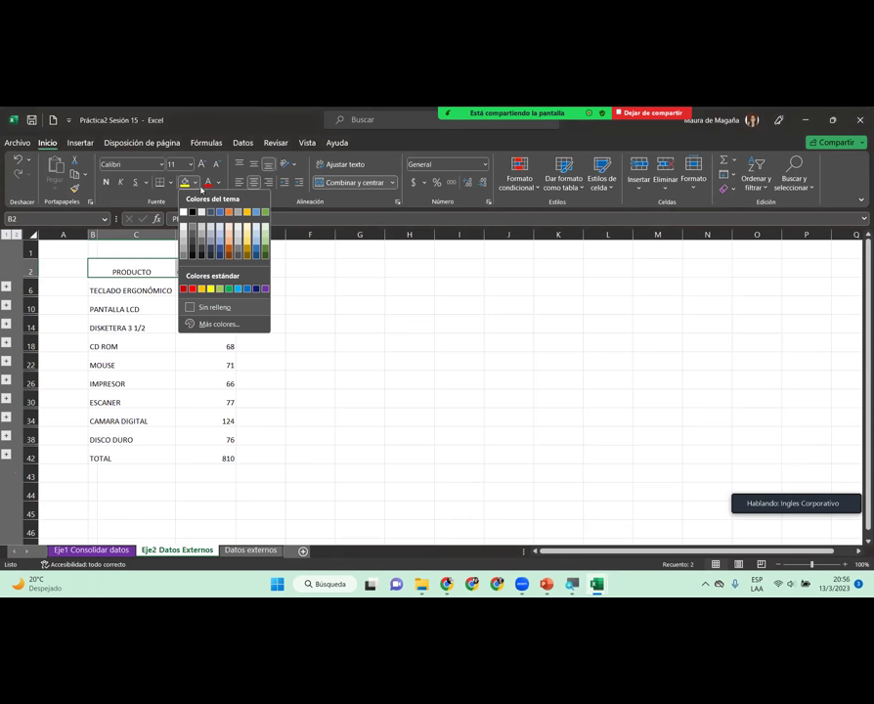
click(217, 228)
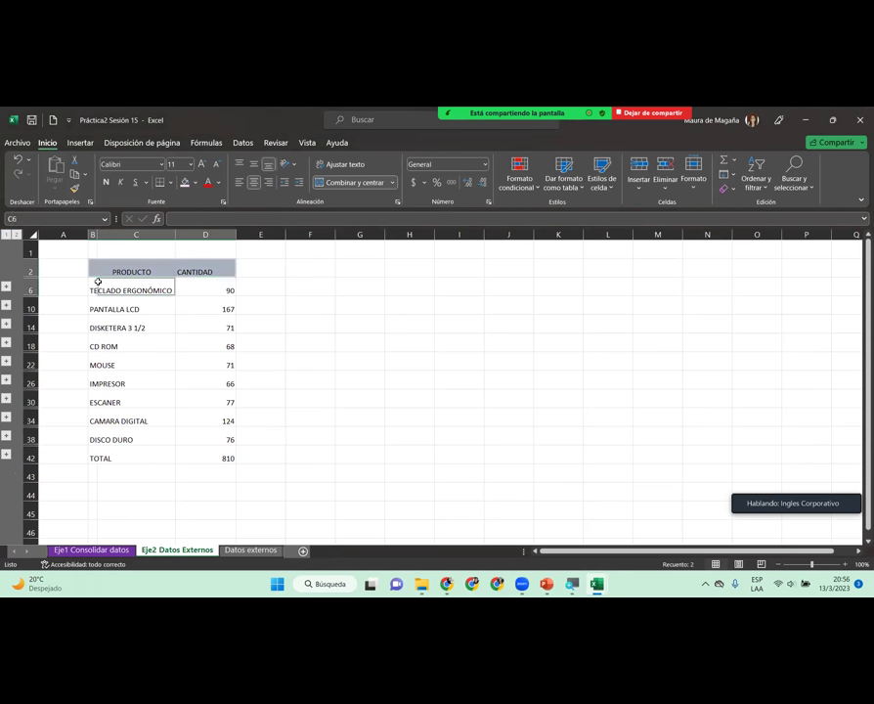
Step: Give every cell of the product table down to TOTAL coloured borders
drag(98, 290, 231, 420)
drag(115, 274, 196, 275)
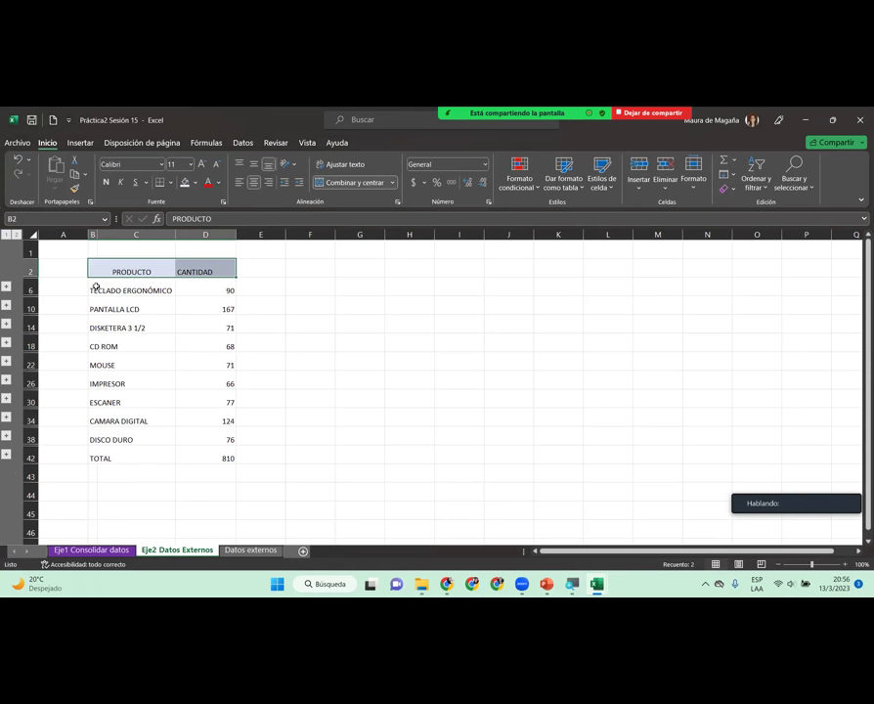
drag(96, 286, 225, 460)
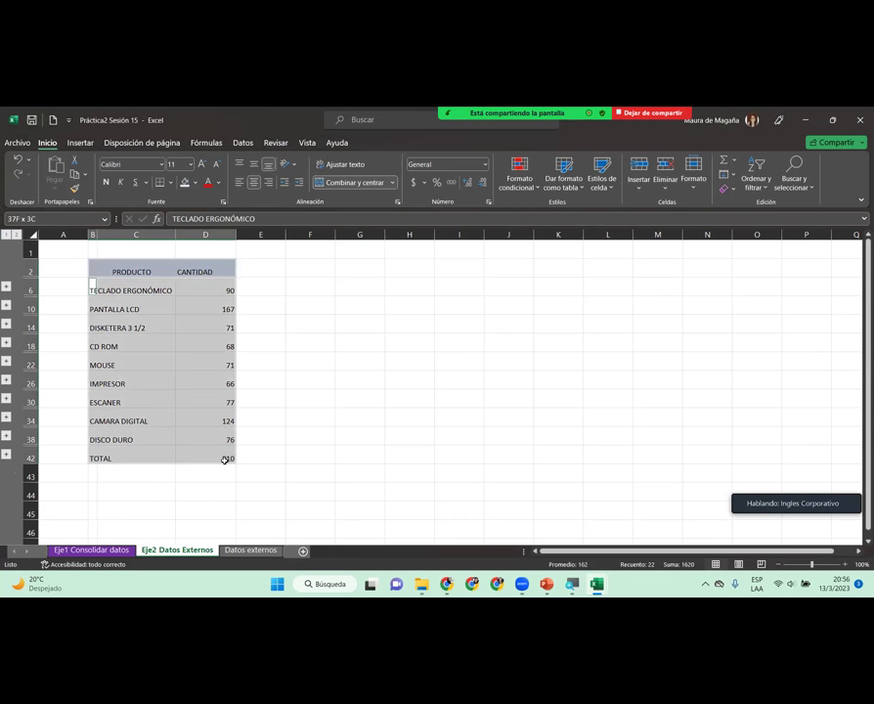
click(169, 182)
mouse_move(266, 496)
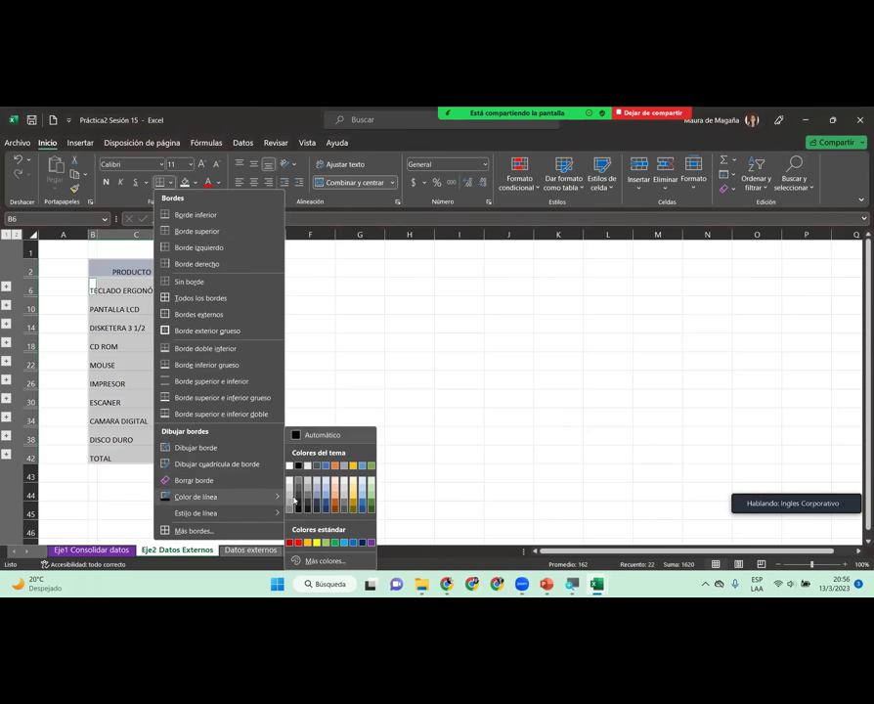
click(289, 510)
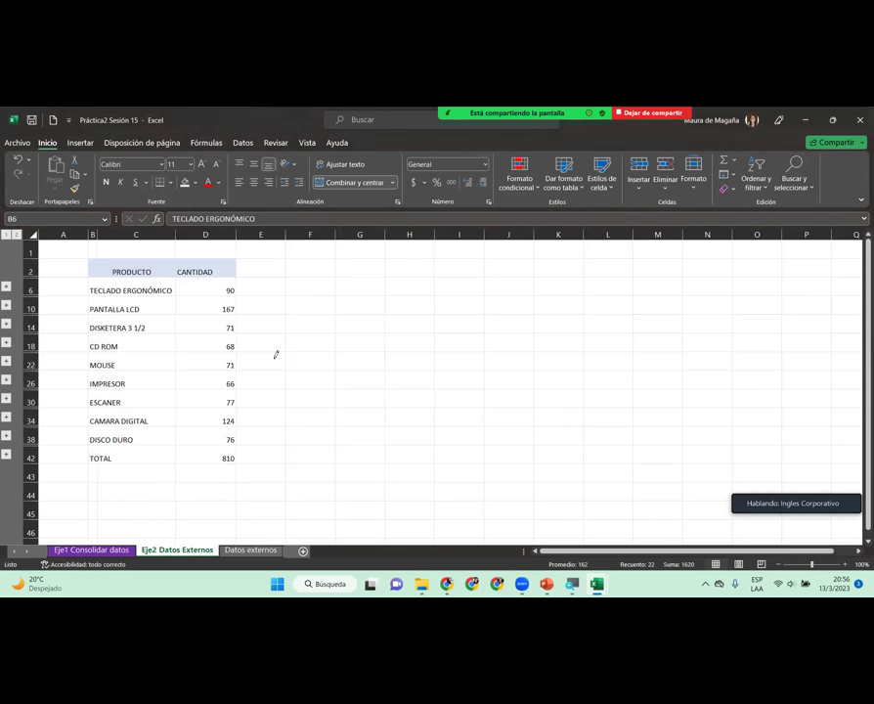
click(170, 182)
click(182, 299)
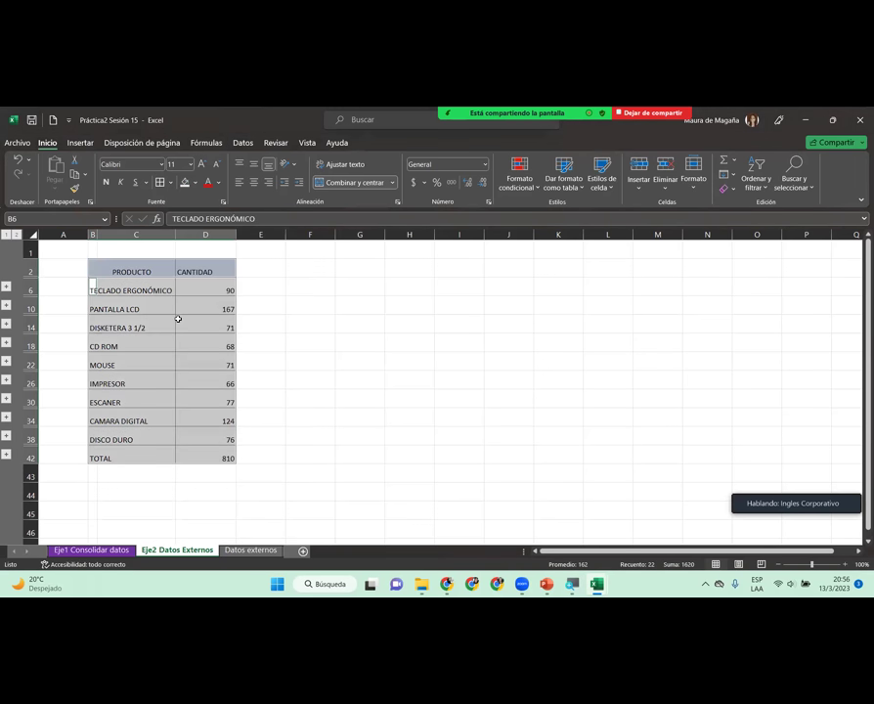
click(178, 318)
click(215, 289)
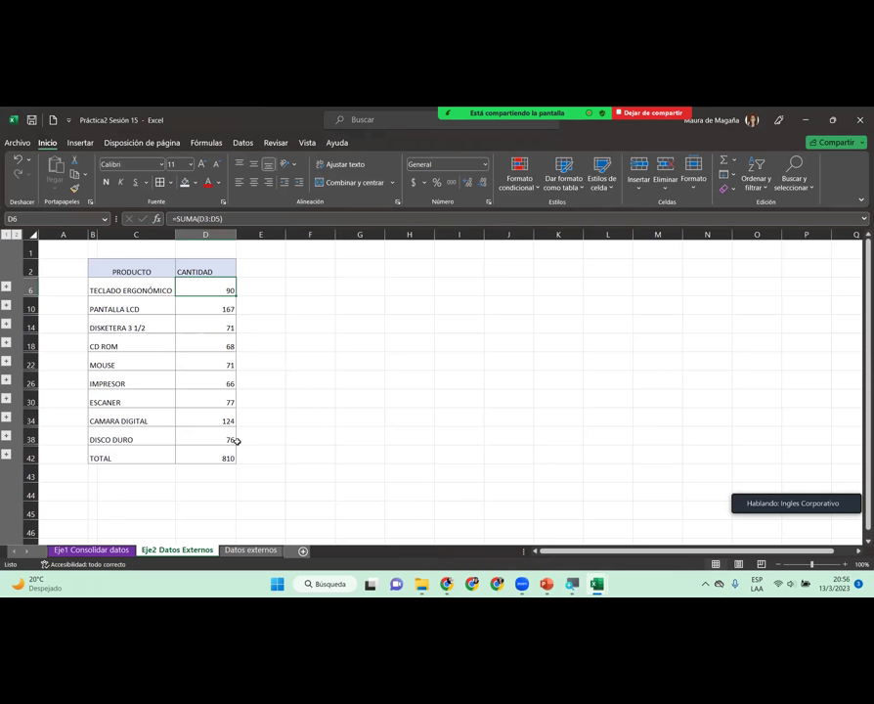
Step: Start a consolidation at B2 of Datos externos using Santa Tecla's B3:C13 range
click(246, 550)
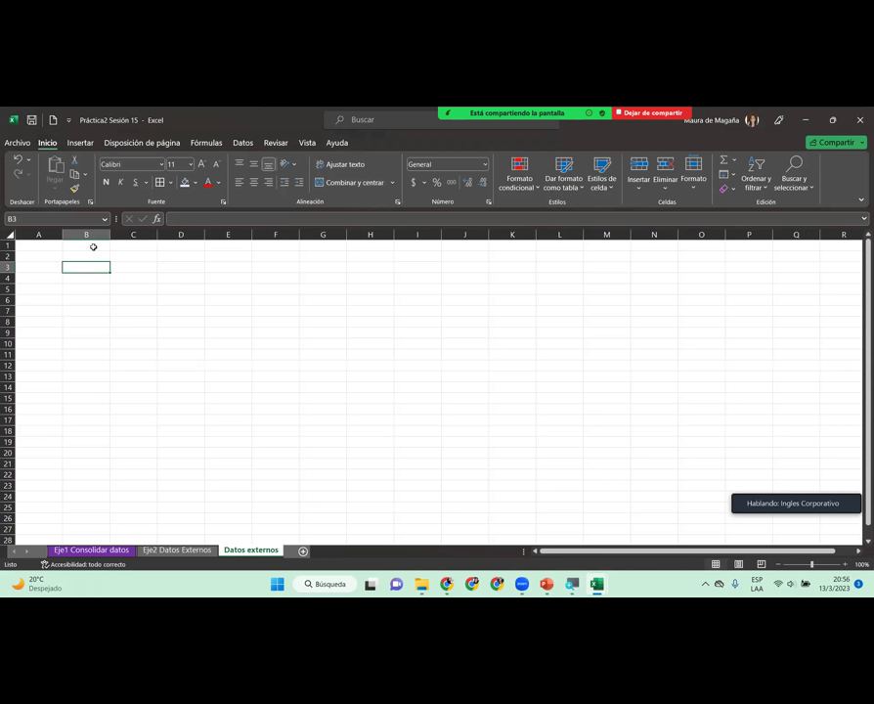
click(68, 257)
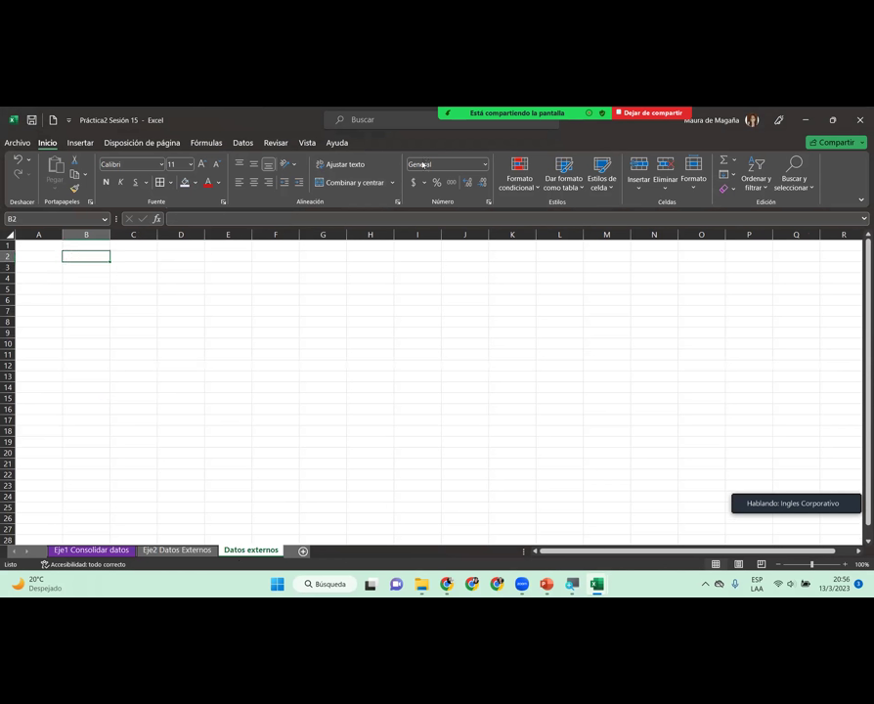
click(234, 146)
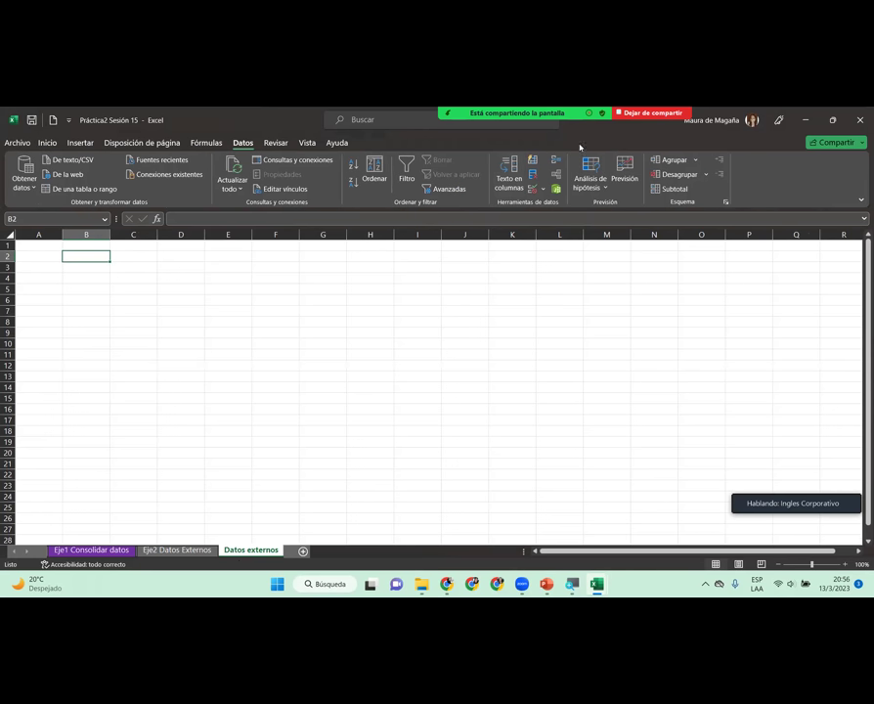
click(556, 160)
click(407, 281)
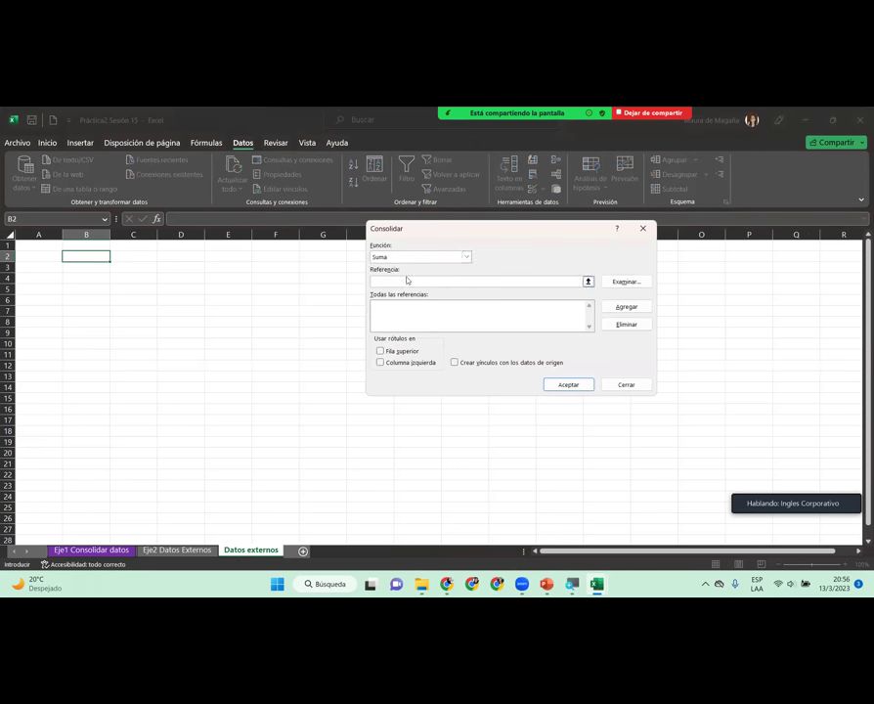
click(596, 584)
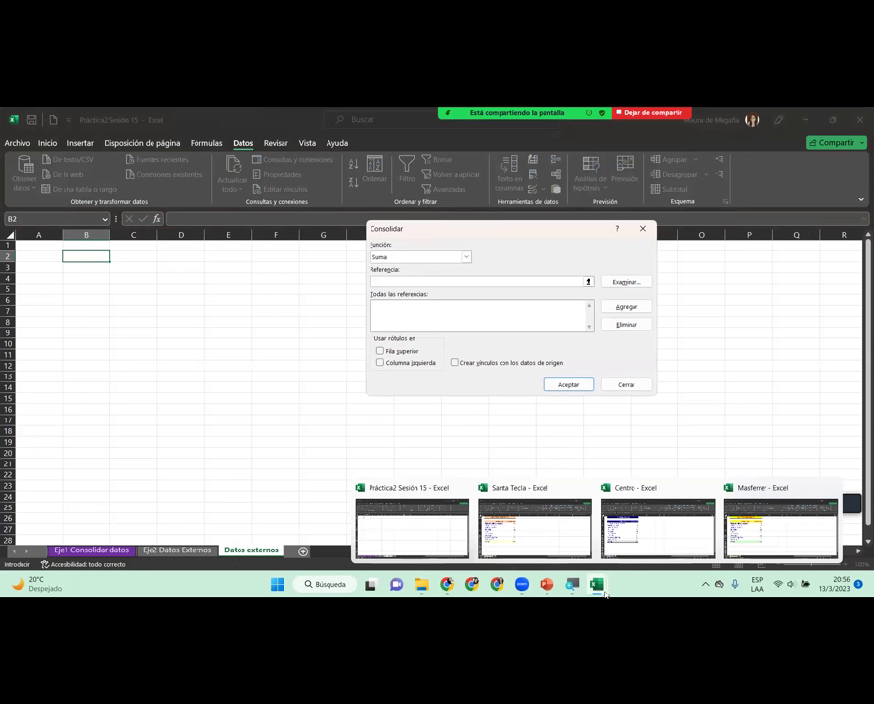
click(494, 545)
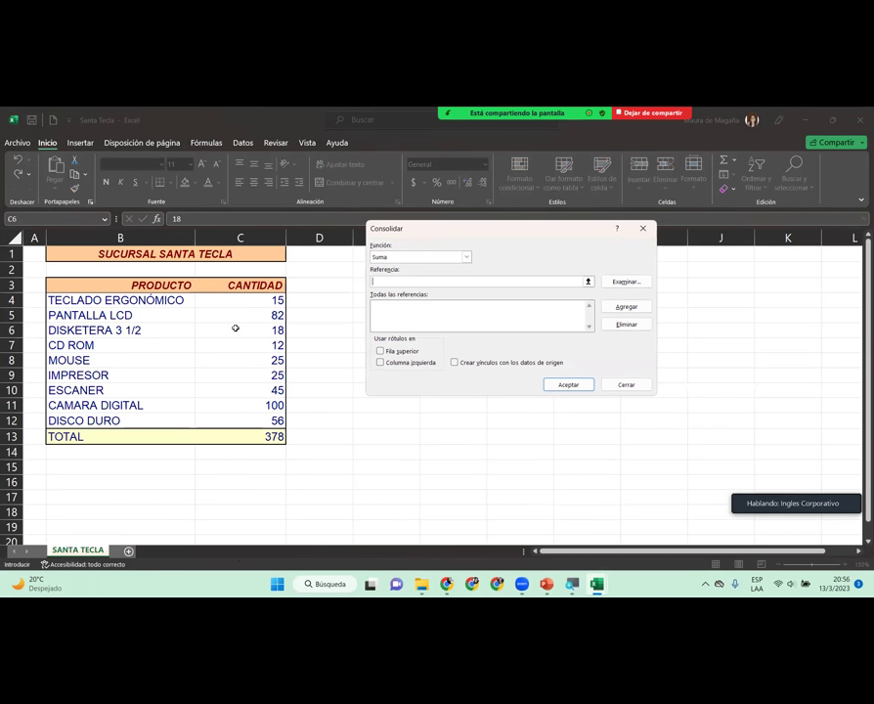
drag(135, 286, 269, 437)
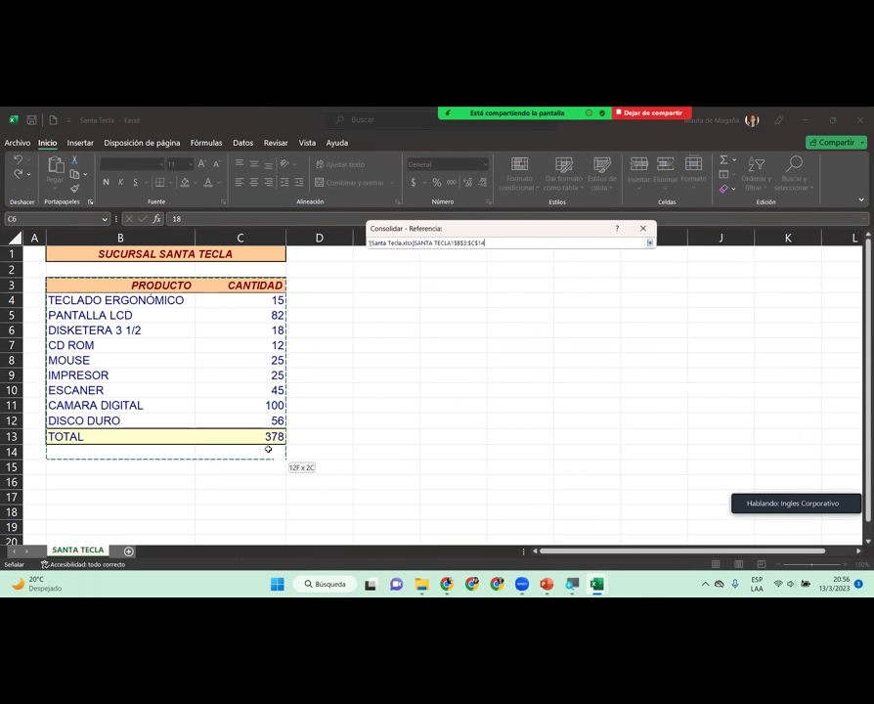
Step: Cancel the consolidation and return to the Práctica2 Sesión 15 workbook
key(Escape)
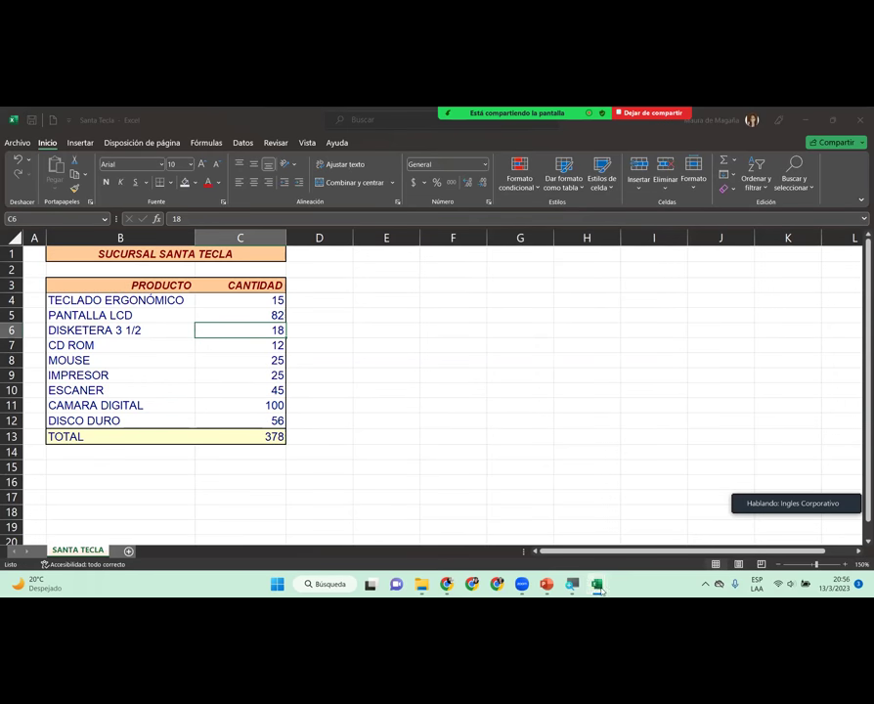
mouse_move(596, 584)
click(437, 532)
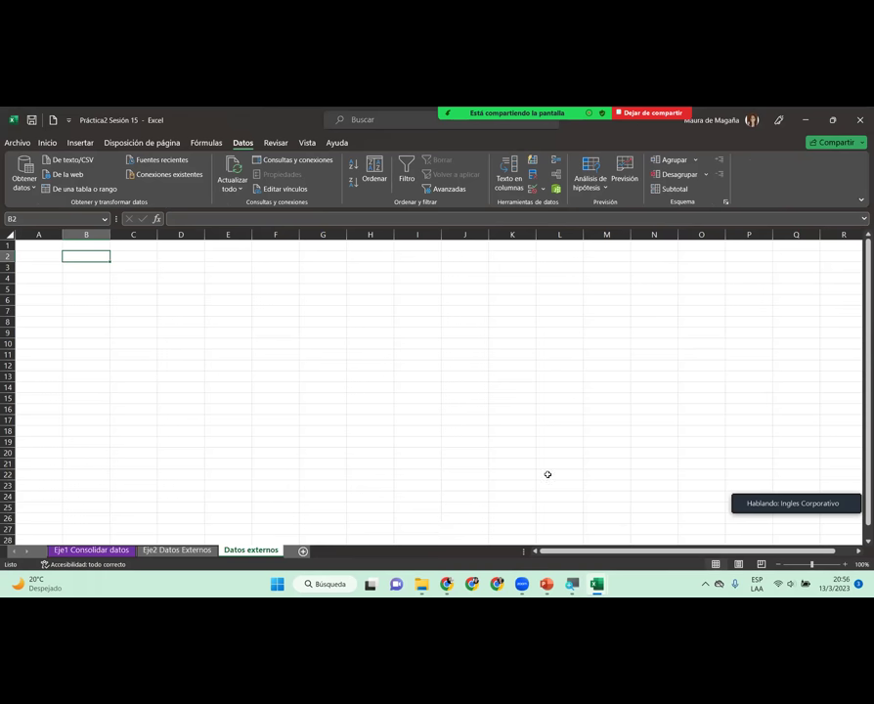
Step: Rename the Santa Tecla workbook's C3 header from CANTIDAD to SANTA TECLA
mouse_move(596, 583)
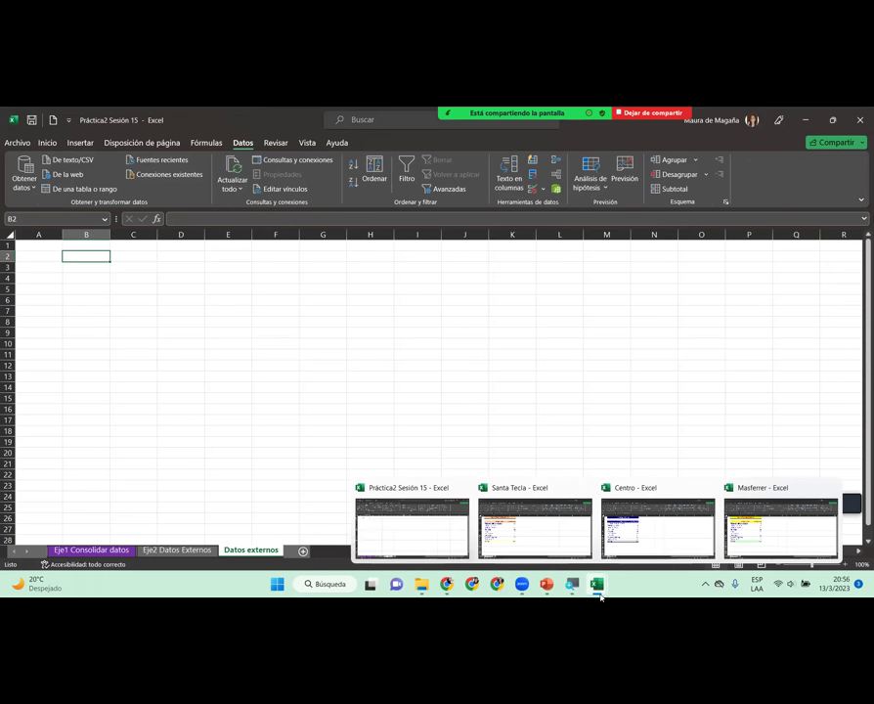
click(563, 555)
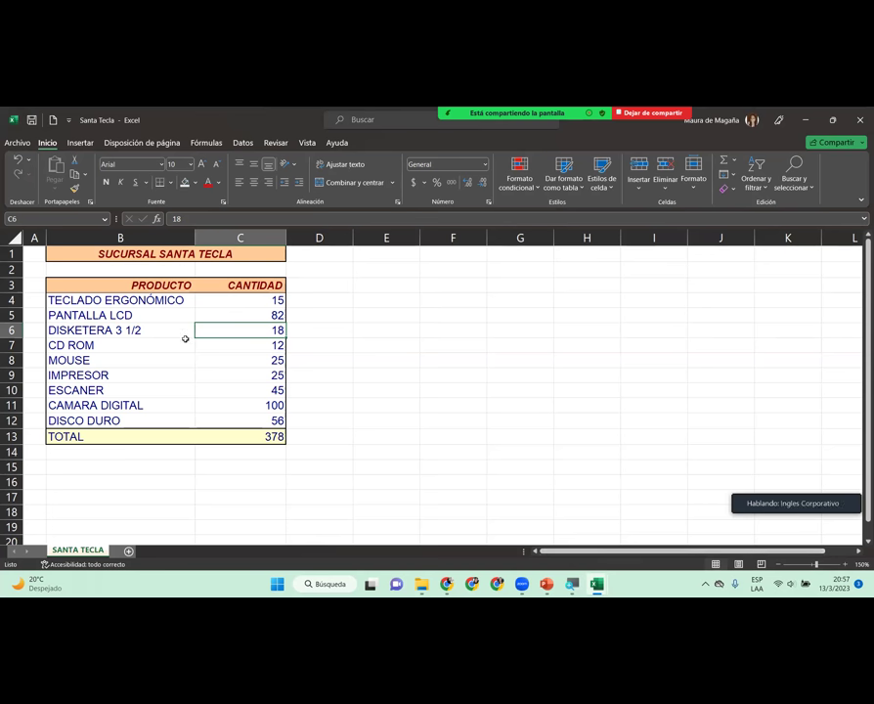
drag(181, 285, 265, 442)
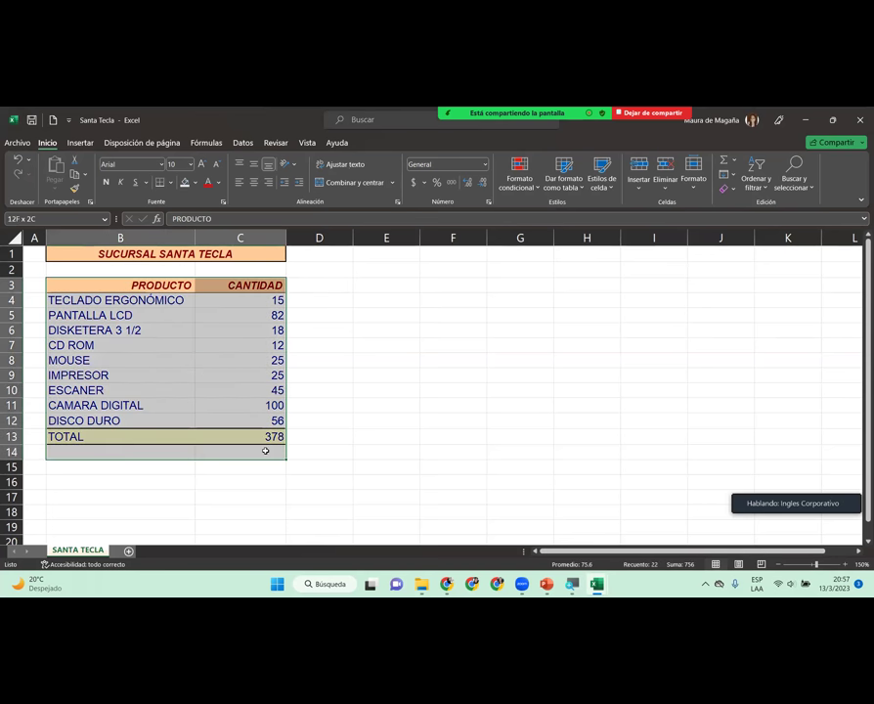
click(243, 282)
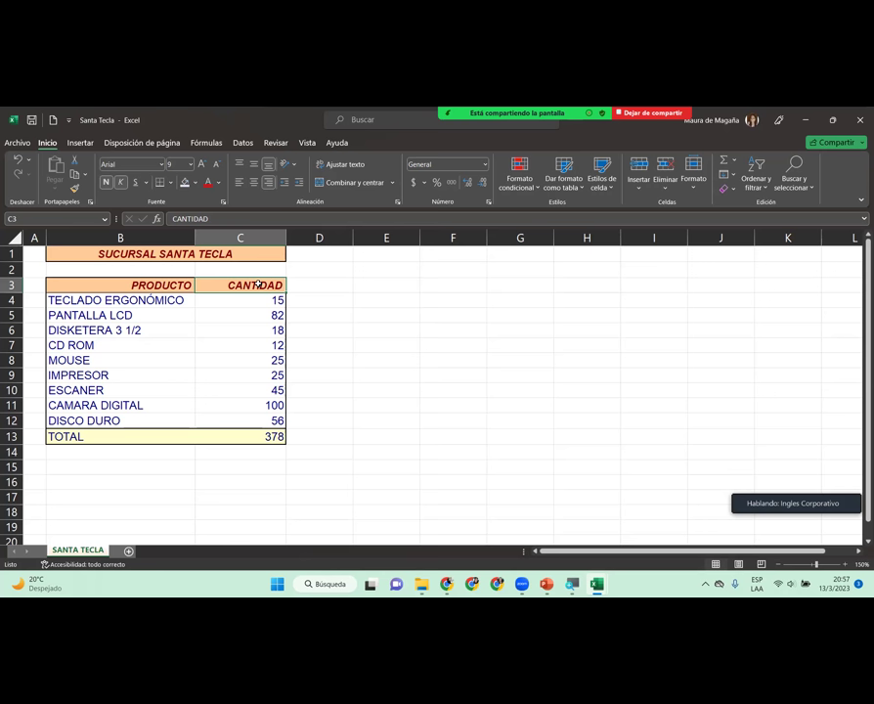
text(Santa Tecla)
key(BackSpace)
key(BackSpace)
key(BackSpace)
key(BackSpace)
key(BackSpace)
key(BackSpace)
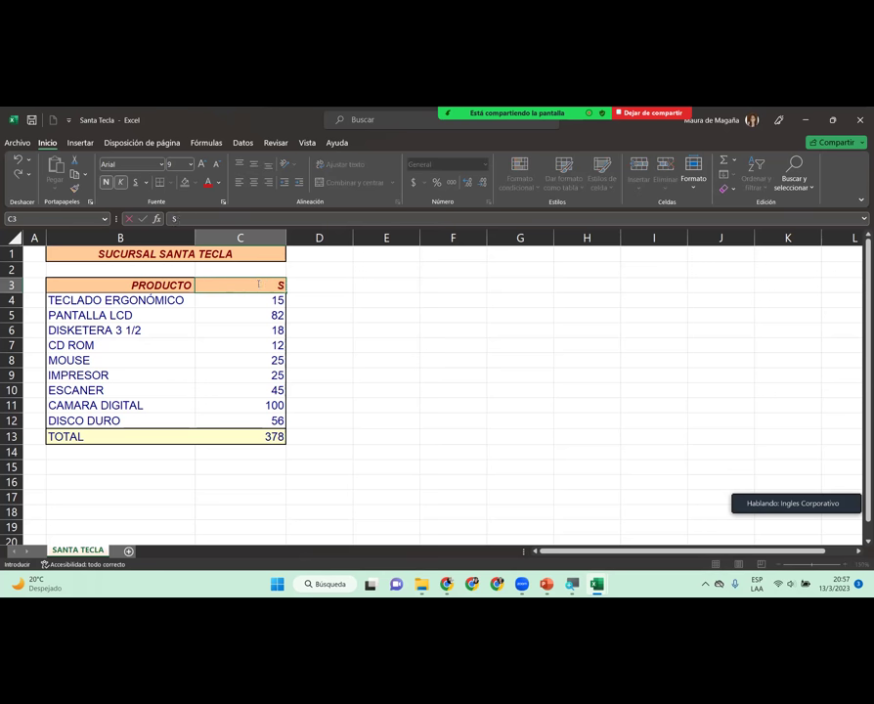
text(ANTA TECLA)
key(Return)
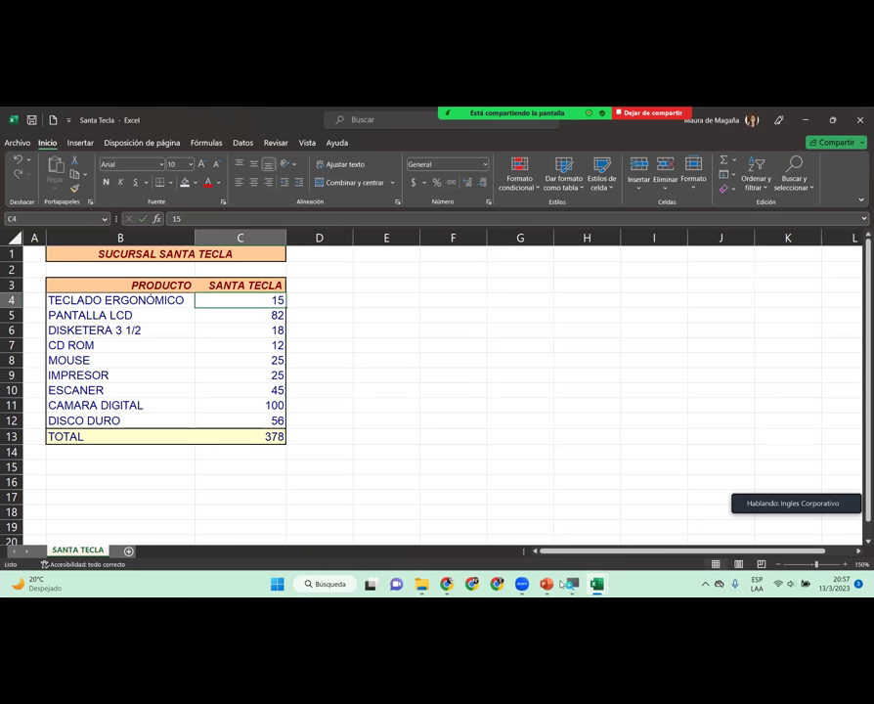
Step: Rename the Centro and Masferrer C3 headers to CENTRO and MASFERRER, then return to Práctica2
mouse_move(597, 583)
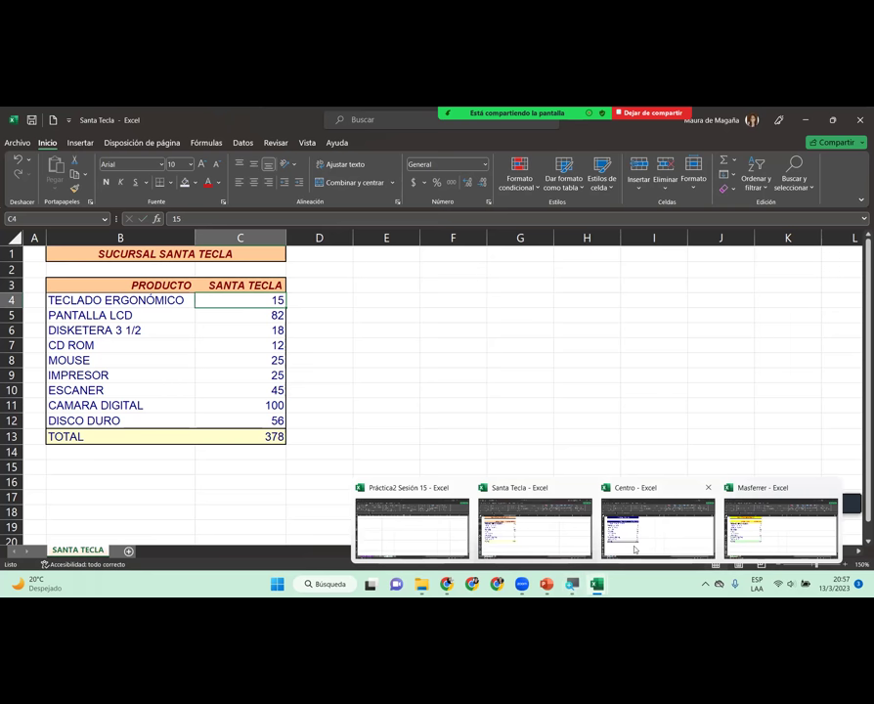
click(634, 549)
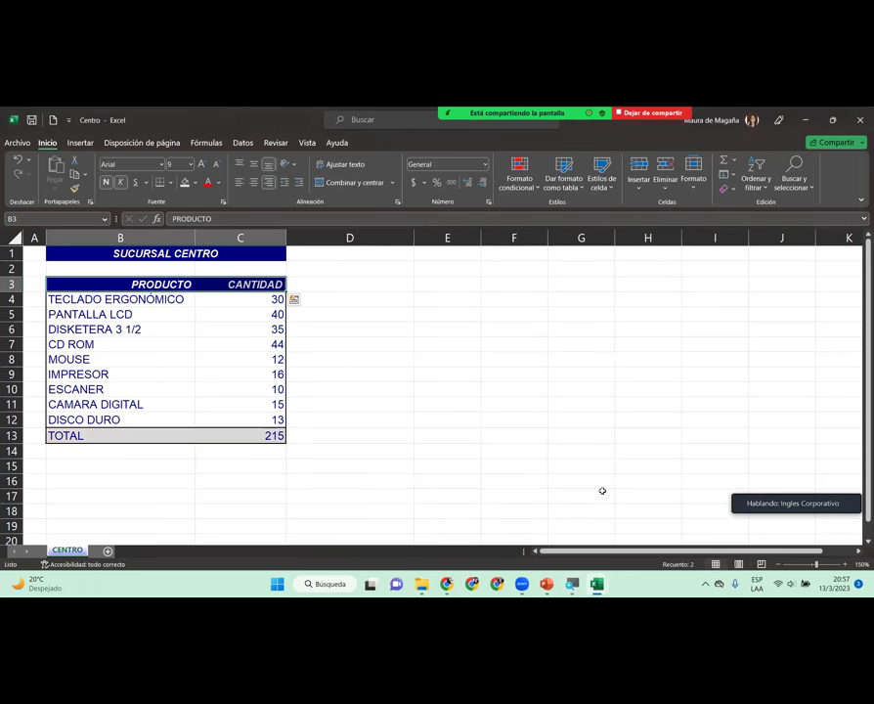
click(258, 284)
text(CENTRO)
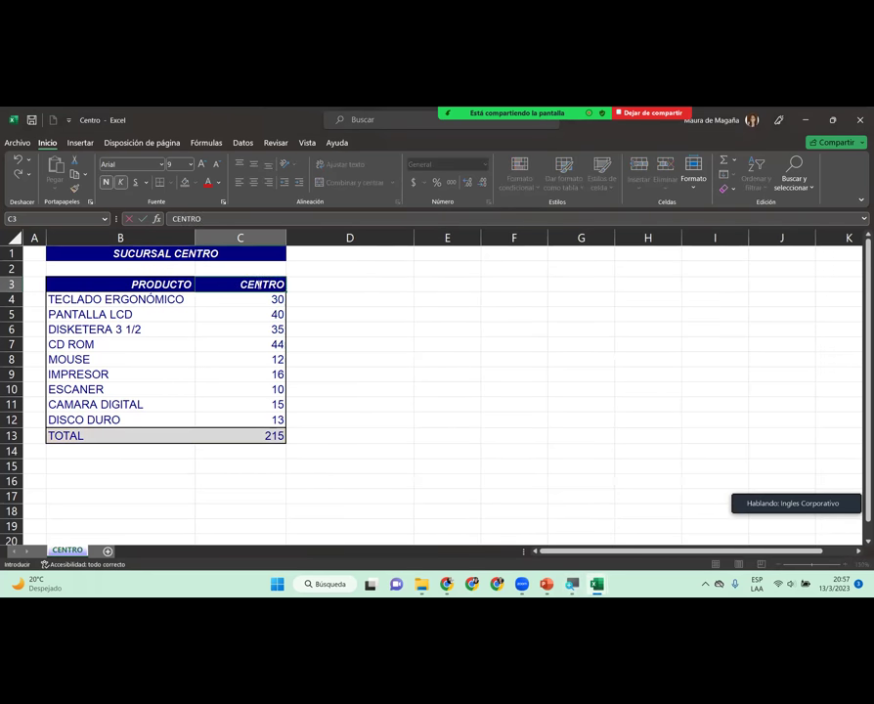
key(Return)
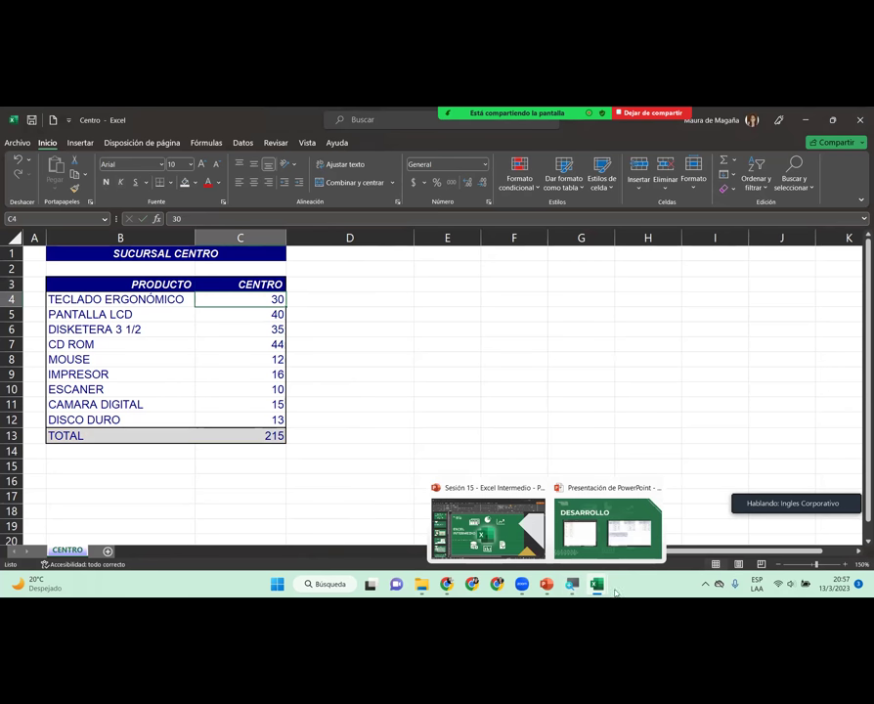
mouse_move(596, 584)
click(730, 545)
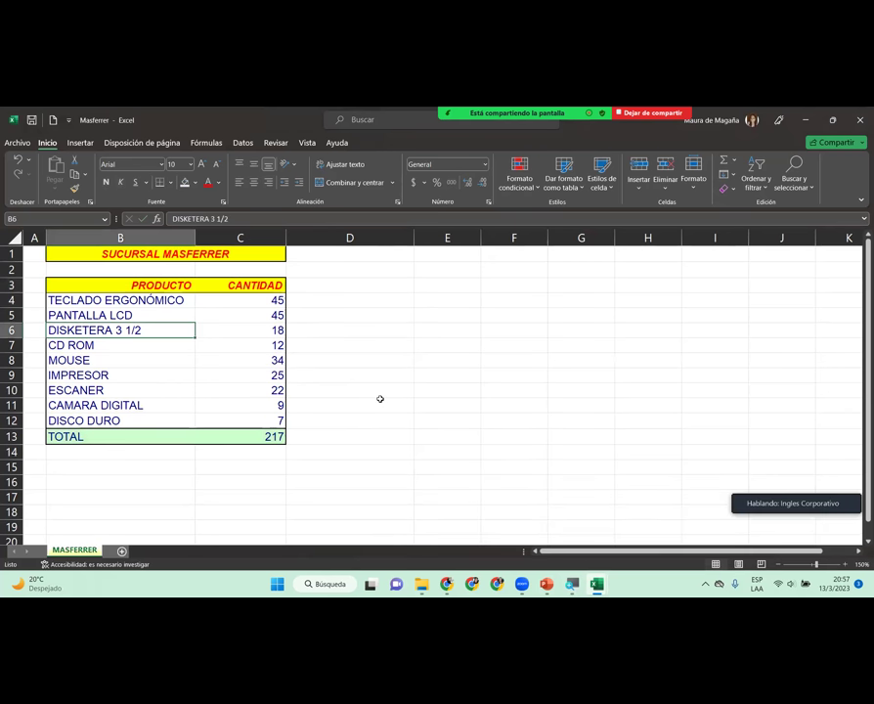
click(208, 283)
text(MASFERRER)
key(Return)
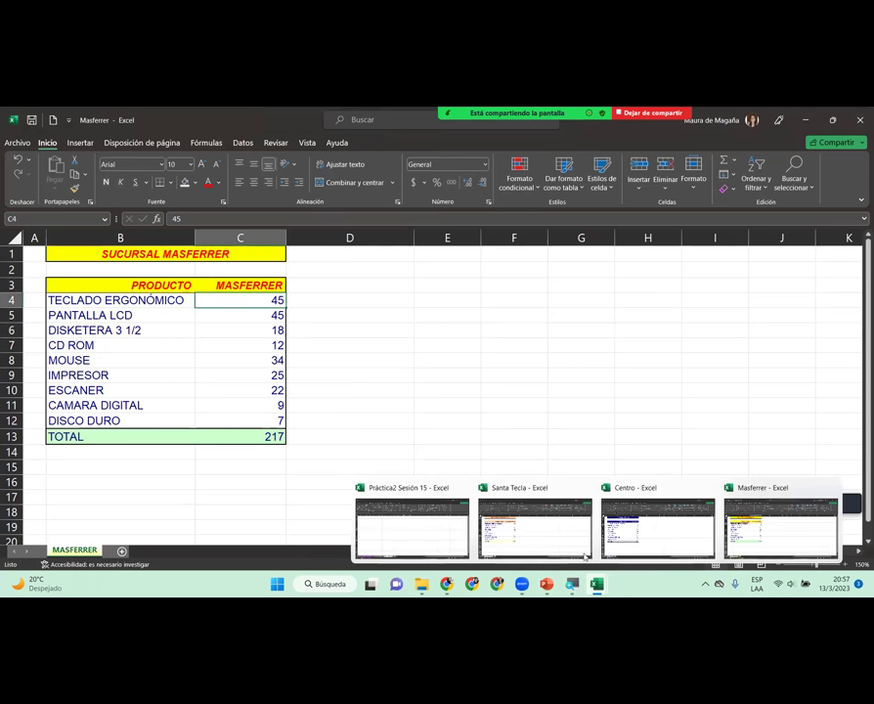
click(434, 547)
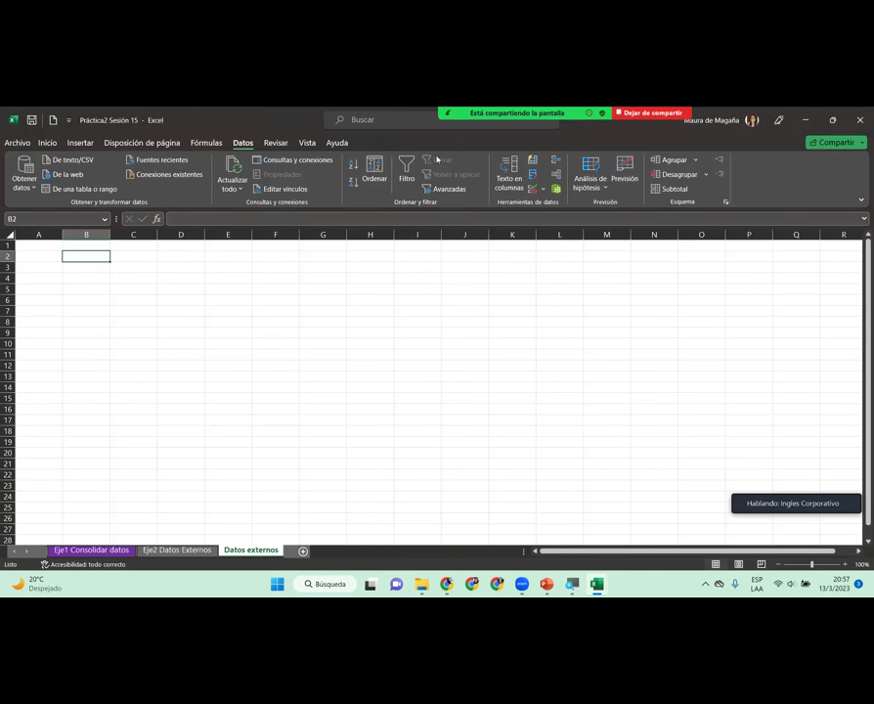
Step: Open Consolidar and add Santa Tecla's B3:C13 table as a reference
click(556, 160)
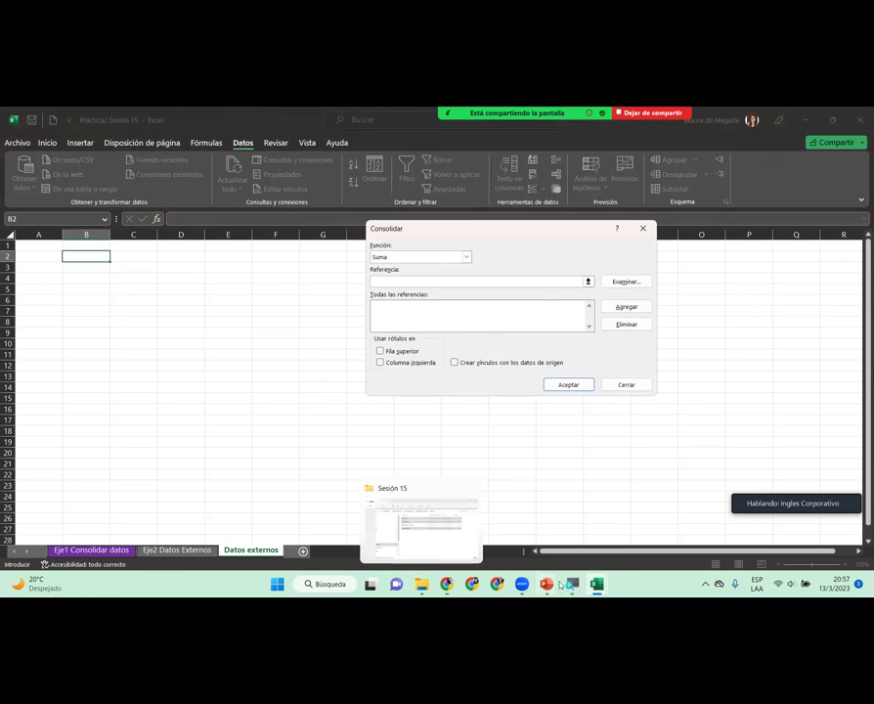
mouse_move(546, 585)
mouse_move(596, 585)
click(567, 523)
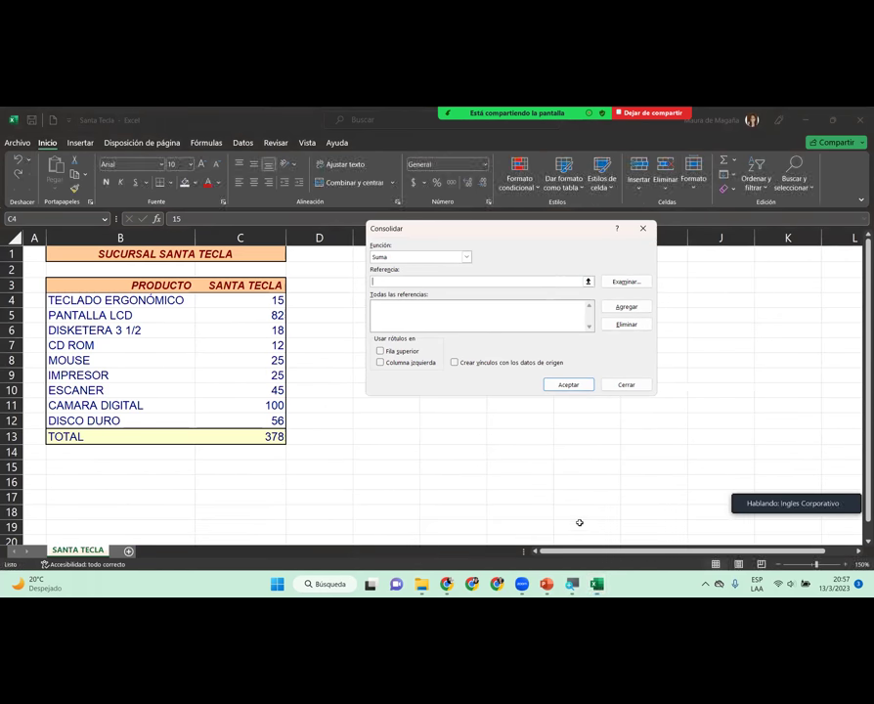
drag(147, 284, 228, 431)
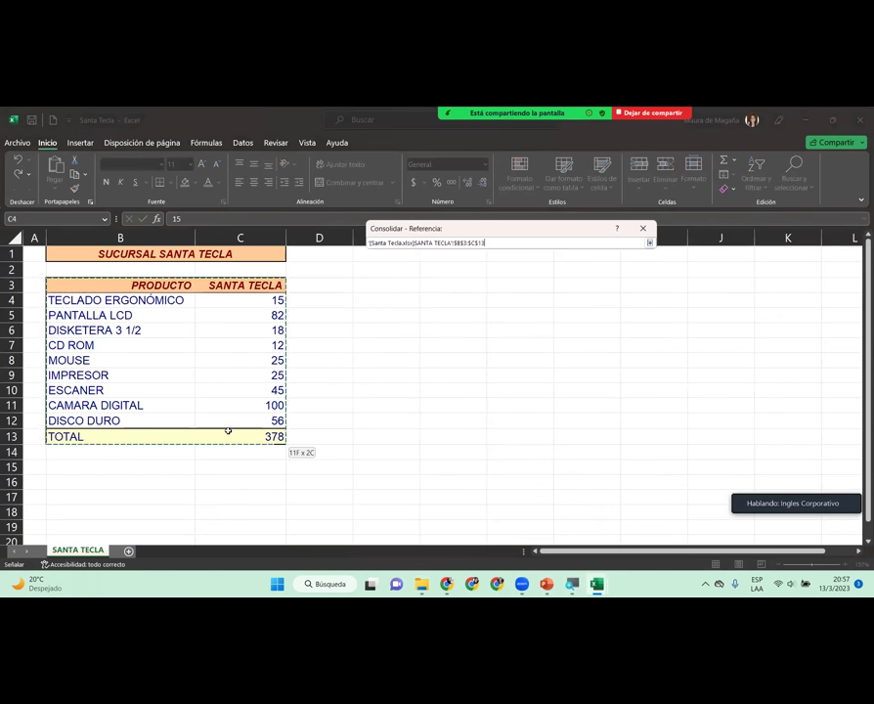
click(625, 307)
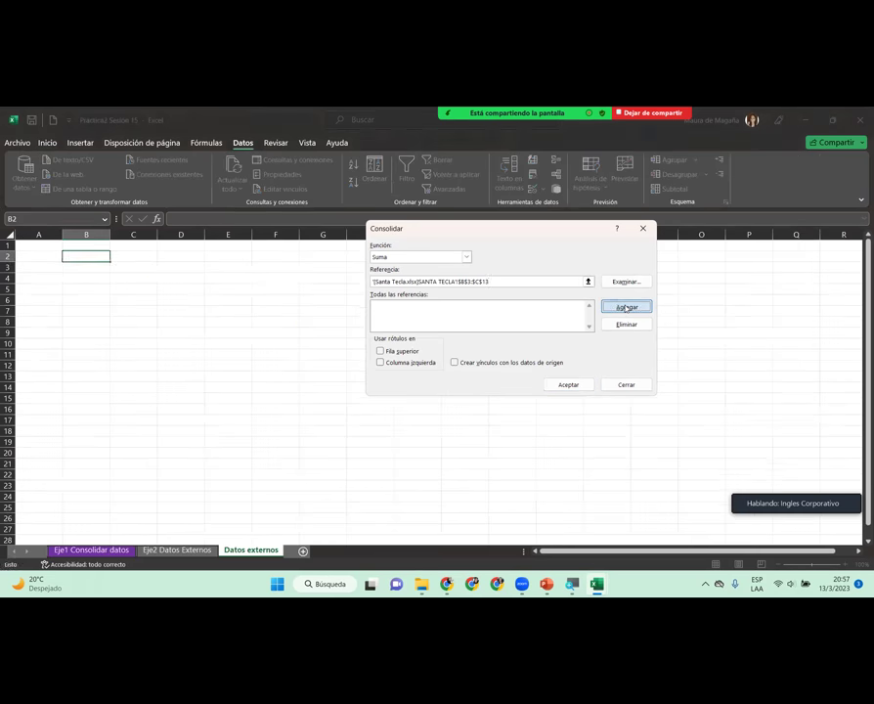
key(BackSpace)
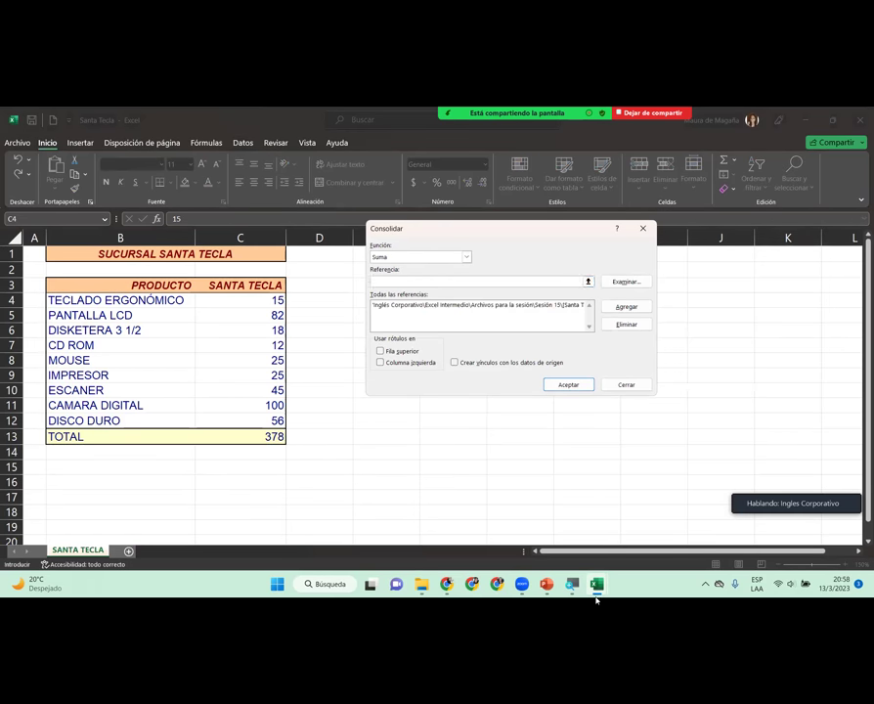
Step: Add the Centro and Masferrer B3:C13 tables to the reference list
mouse_move(596, 585)
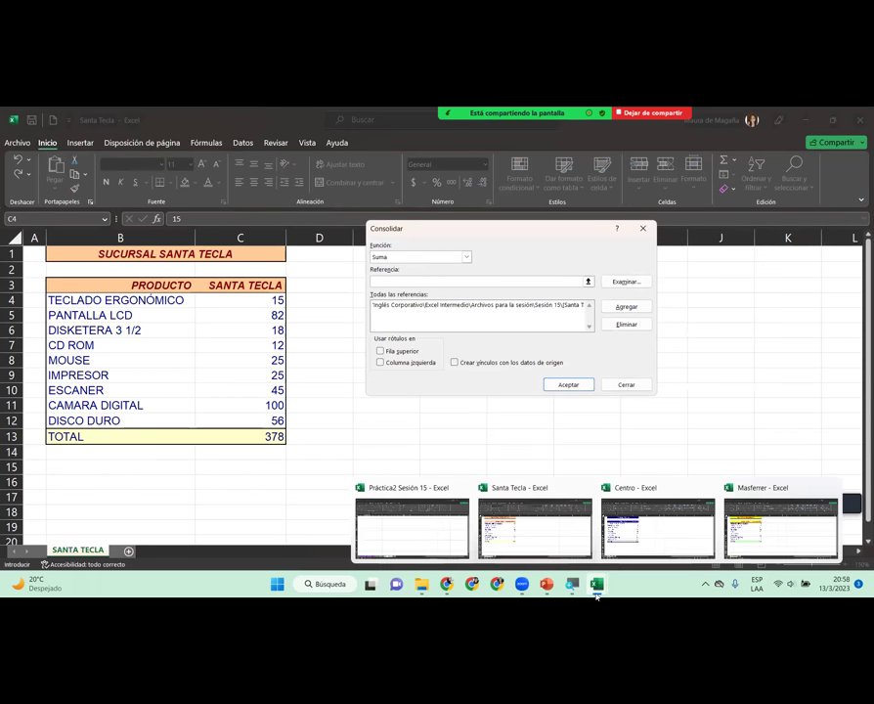
click(628, 526)
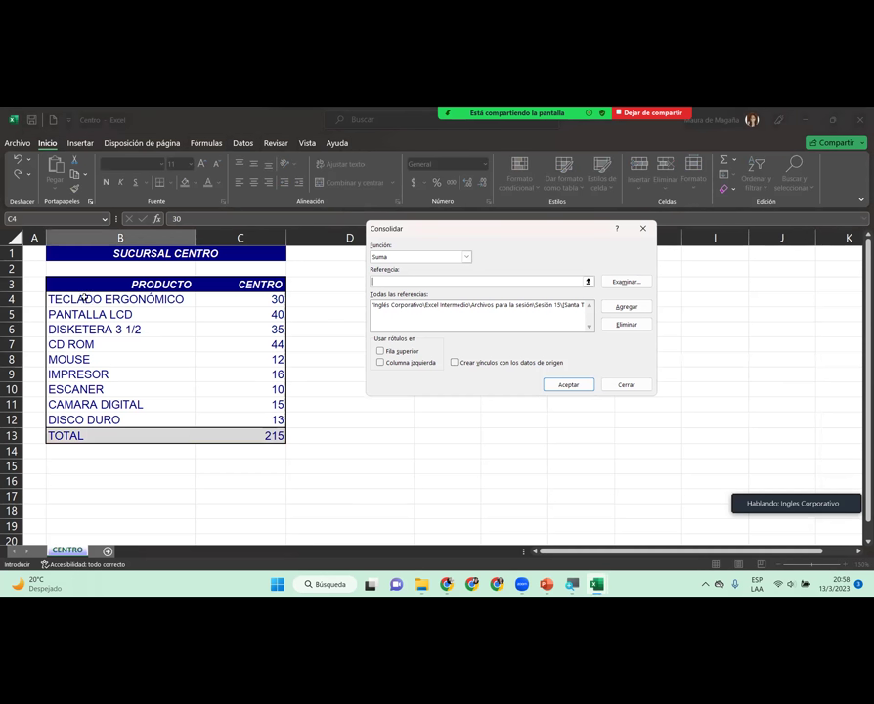
drag(89, 287, 227, 430)
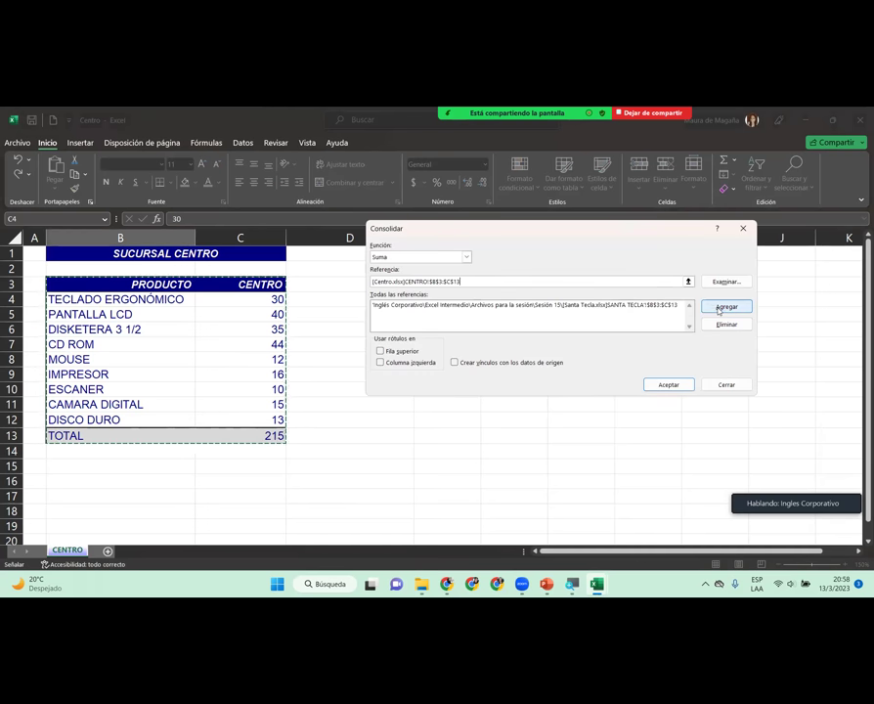
click(720, 308)
triple_click(620, 281)
key(BackSpace)
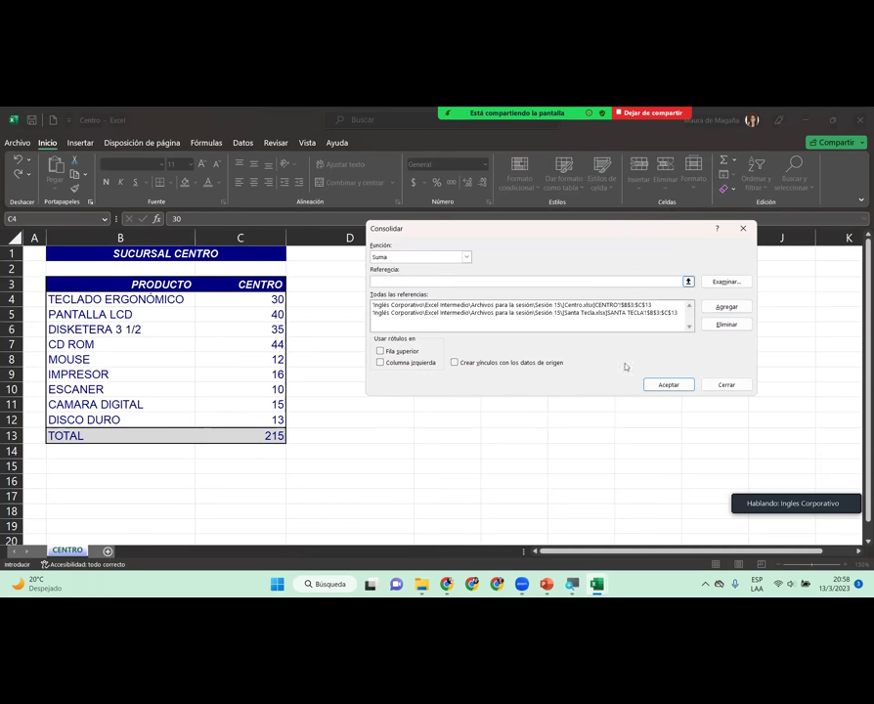
mouse_move(597, 583)
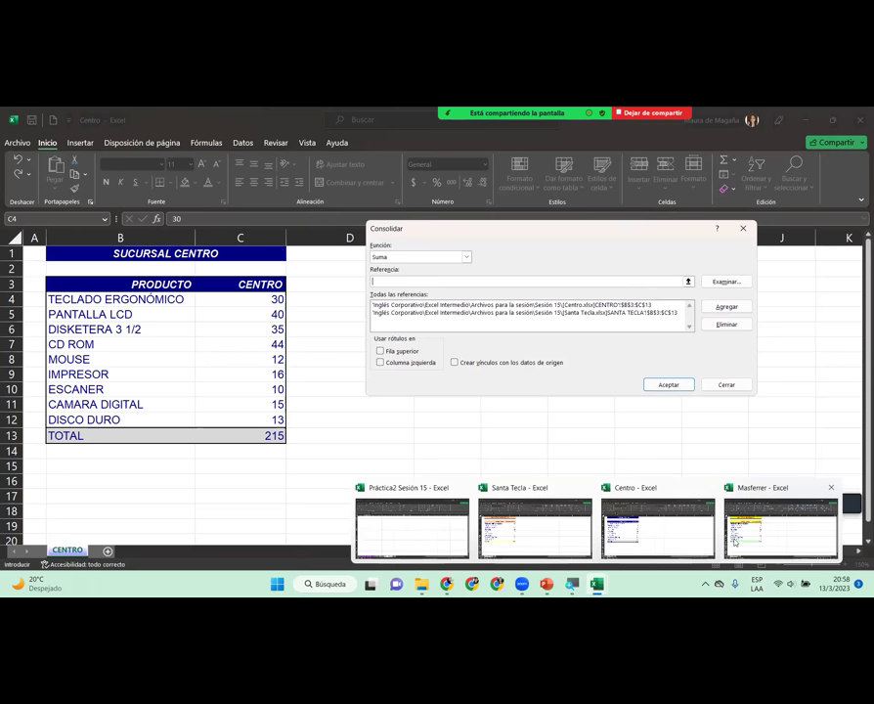
click(736, 541)
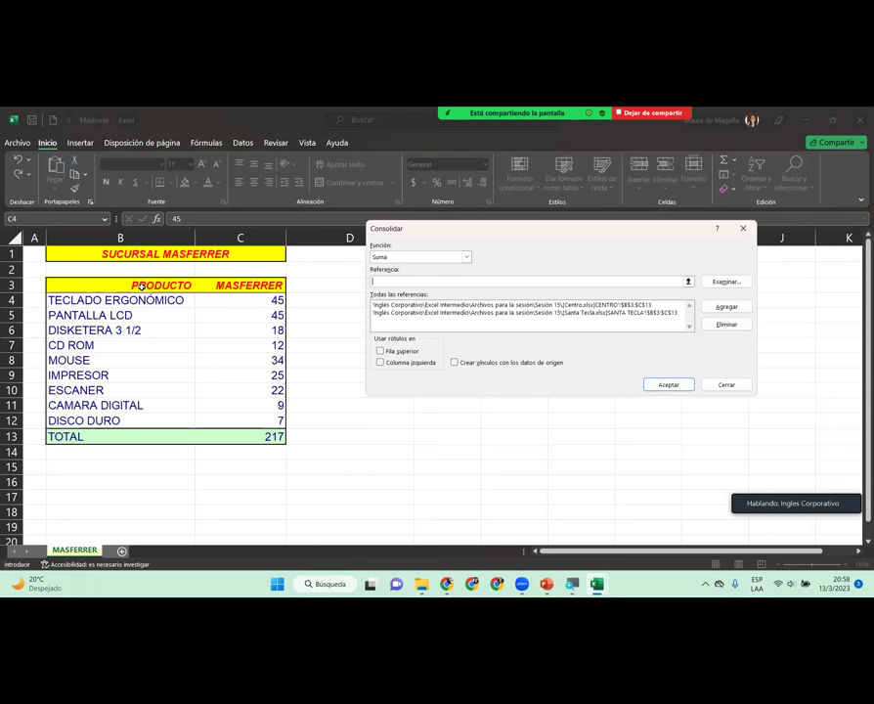
drag(142, 286, 237, 436)
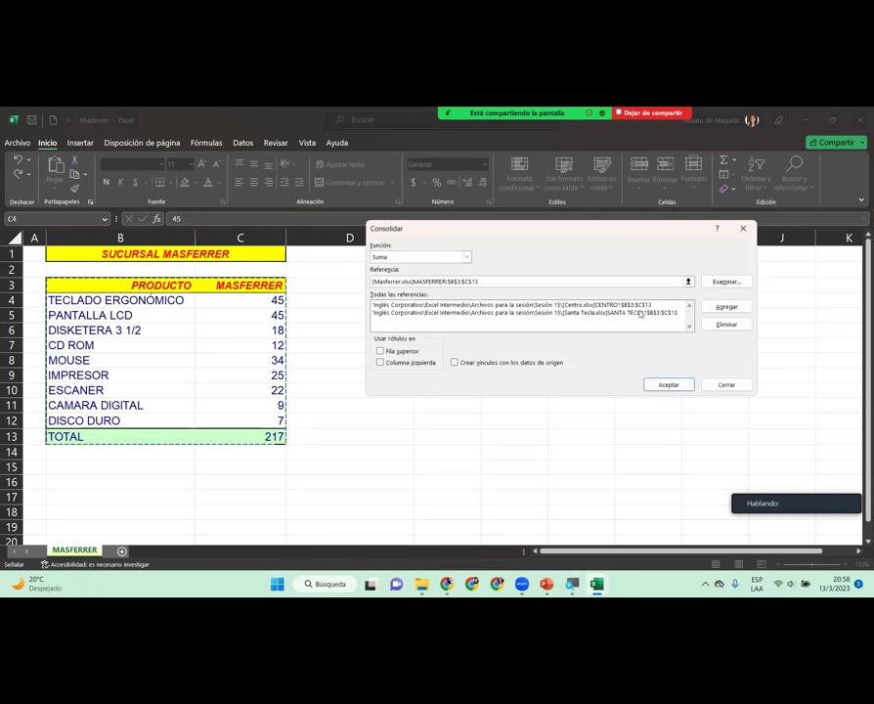
click(726, 306)
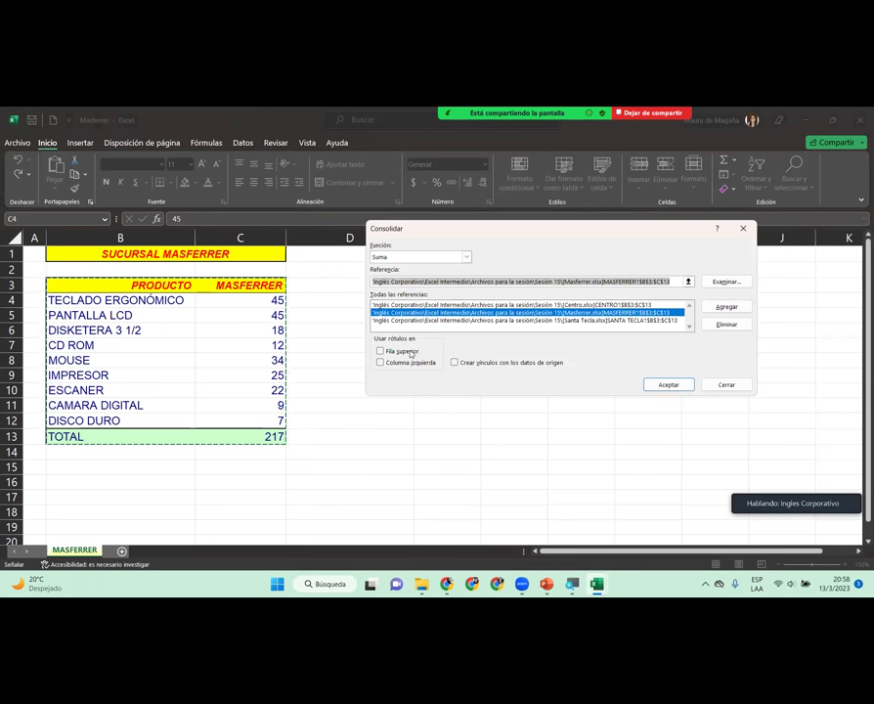
Step: Use top row and left column as labels and run the Suma consolidation
click(409, 353)
click(406, 363)
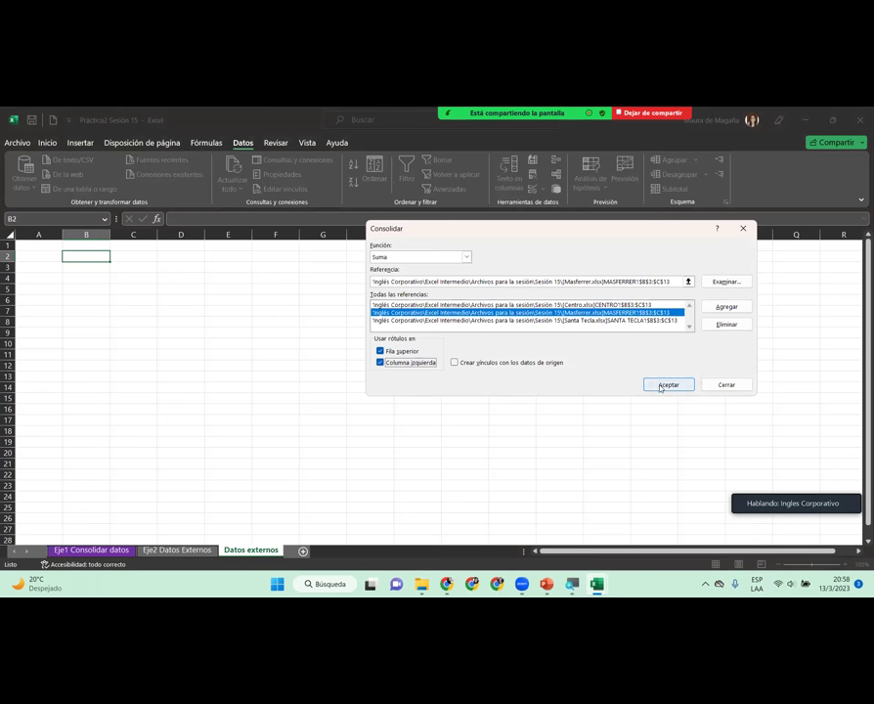
click(660, 385)
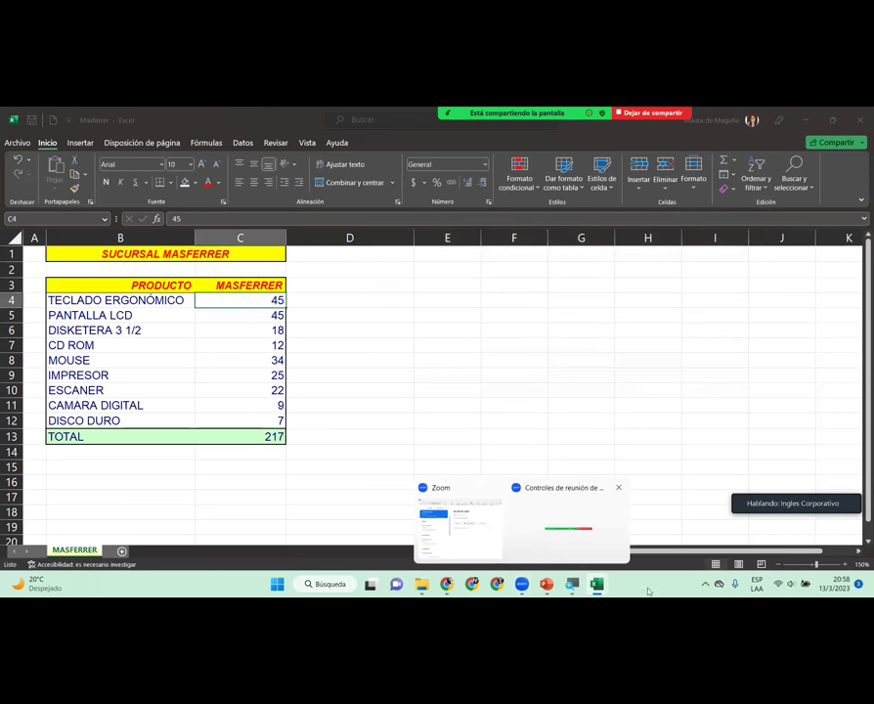
Step: Autofit all columns on Datos externos, widen column C, and select header row B2:E2
mouse_move(596, 584)
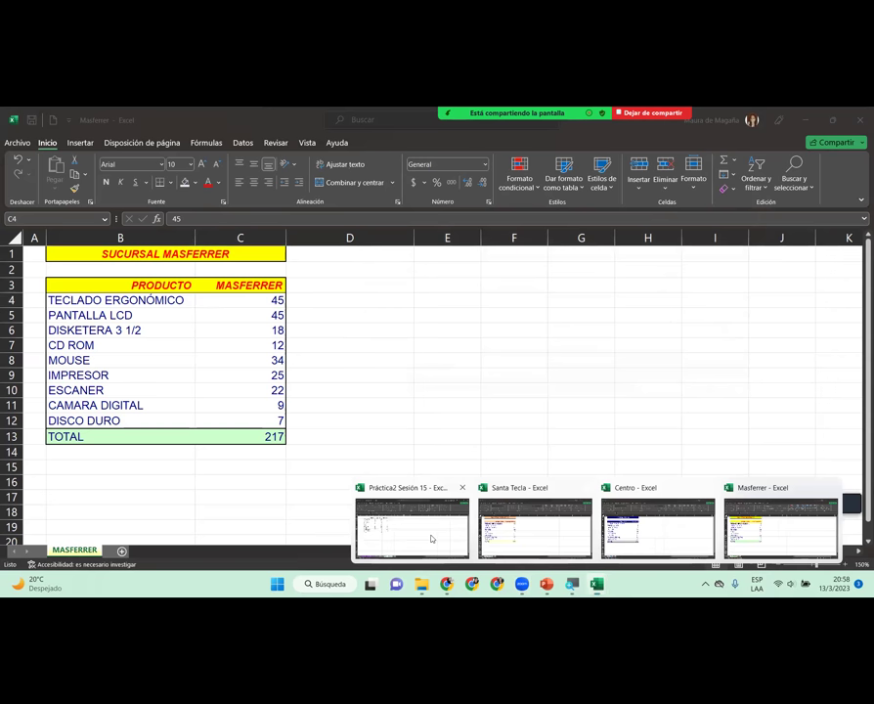
click(431, 538)
click(126, 271)
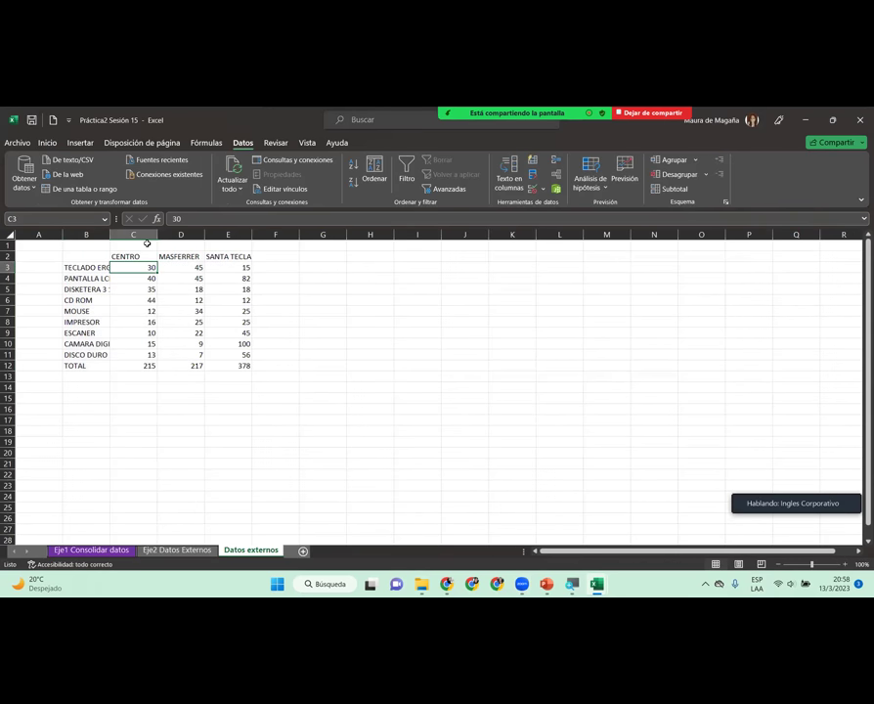
drag(132, 234, 244, 235)
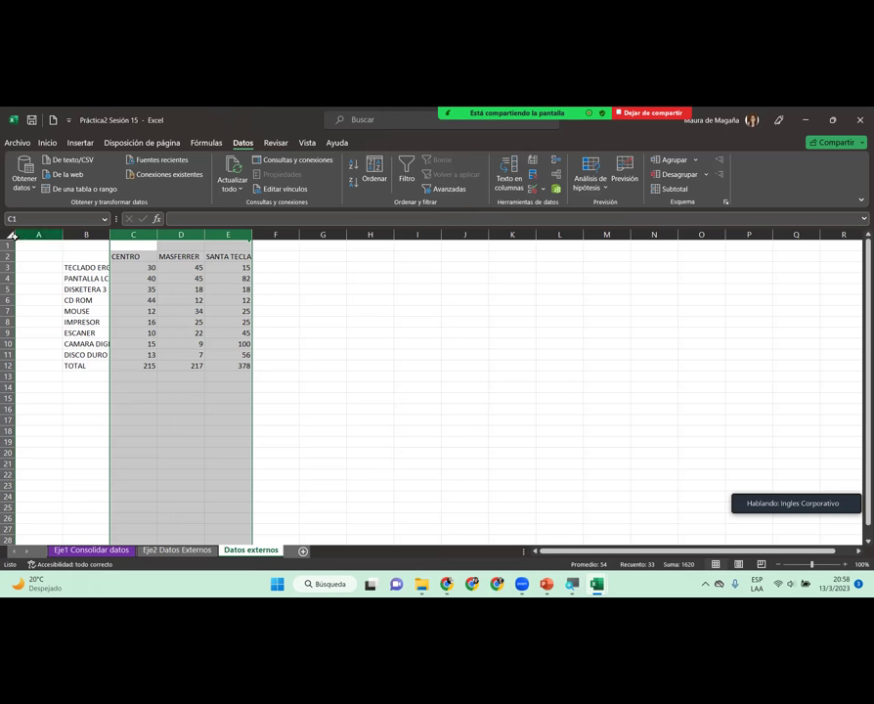
click(10, 234)
double_click(110, 235)
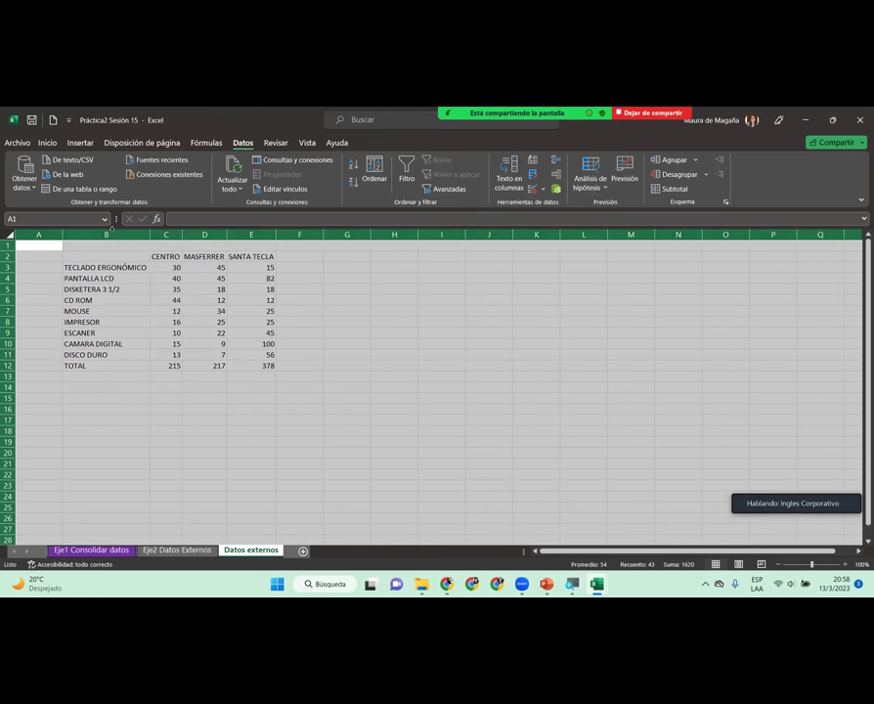
click(158, 276)
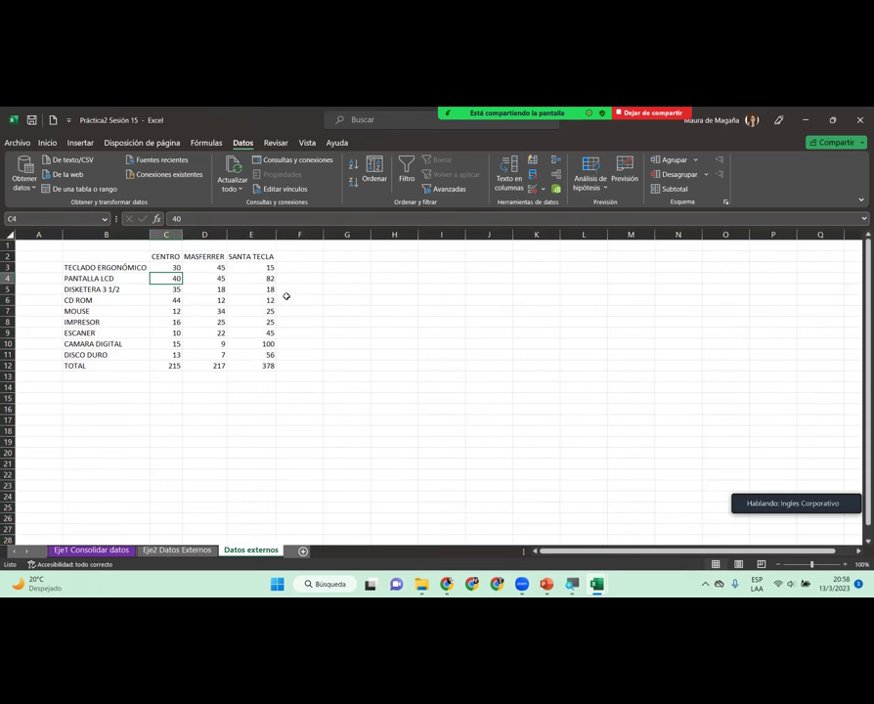
mouse_move(183, 238)
mouse_down()
mouse_move(282, 236)
mouse_move(244, 234)
mouse_up()
click(119, 269)
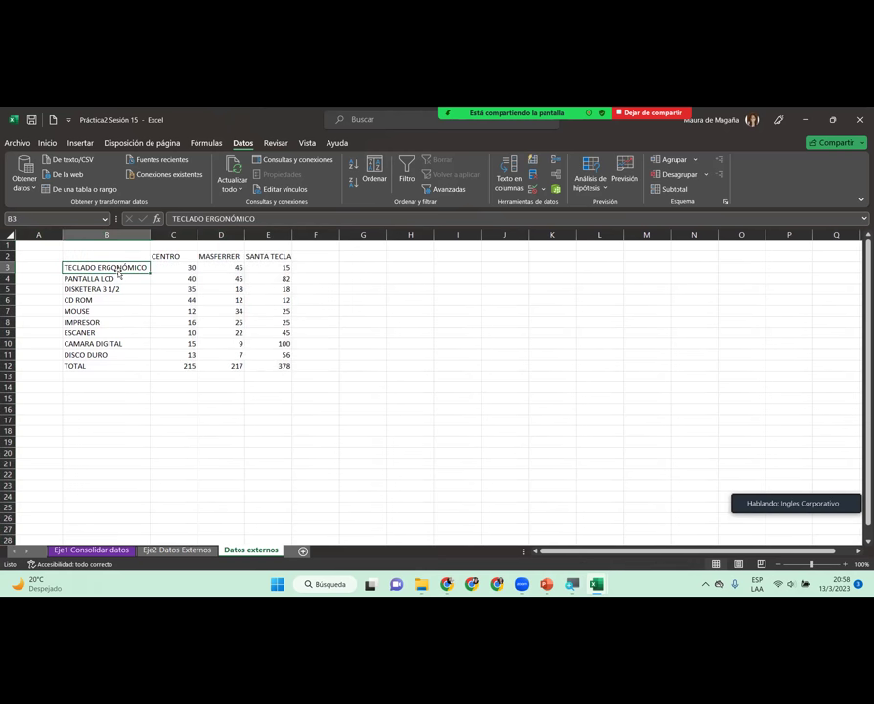
mouse_move(117, 256)
mouse_down()
mouse_move(285, 264)
mouse_move(284, 256)
mouse_up()
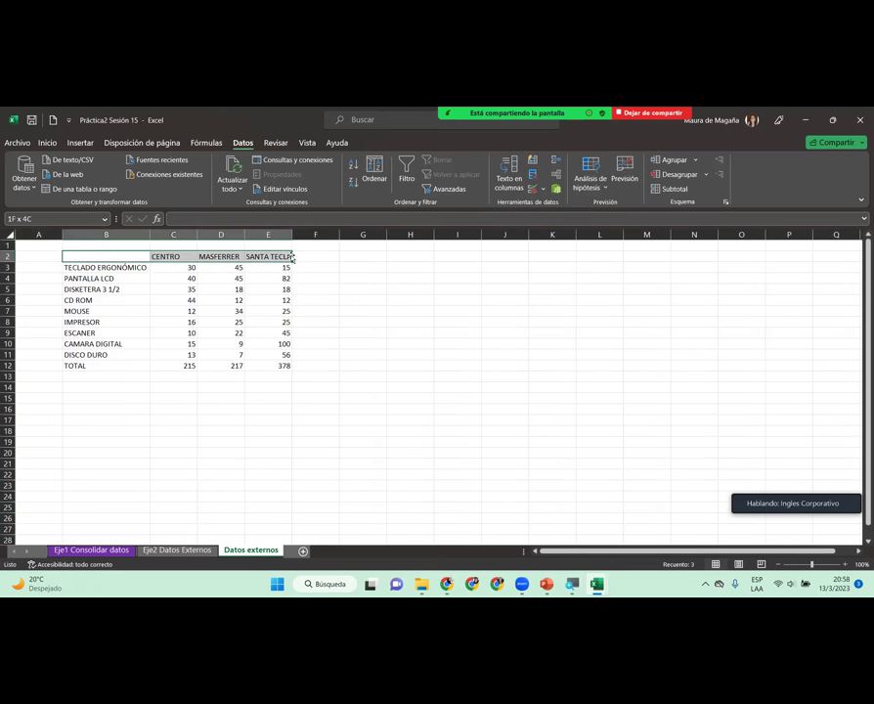
Step: Fill header row B2:E2 light blue-grey and outline B3:E12 with a coloured border
click(47, 143)
click(184, 182)
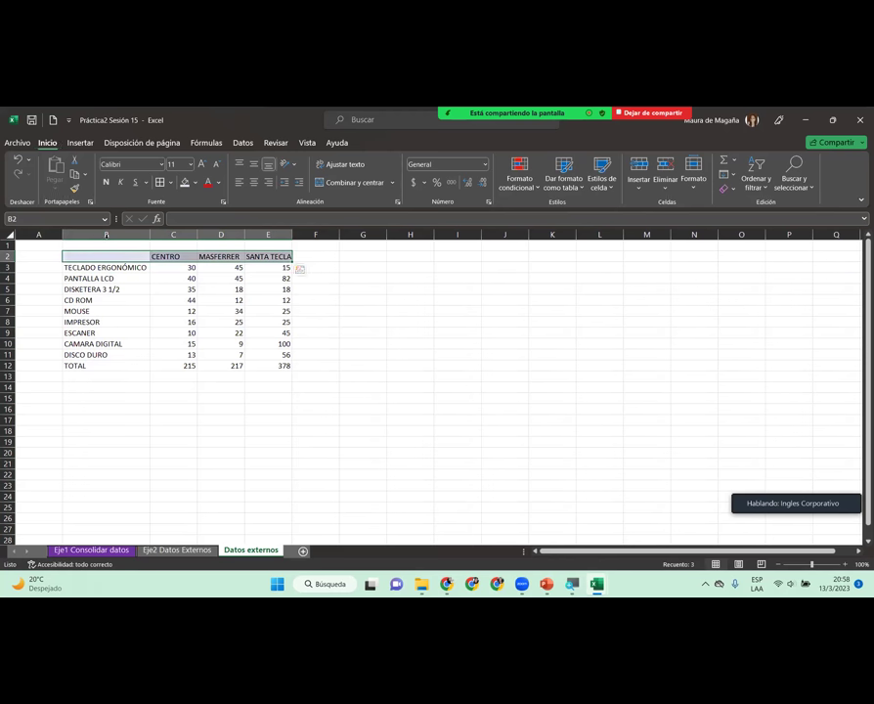
drag(107, 265, 275, 366)
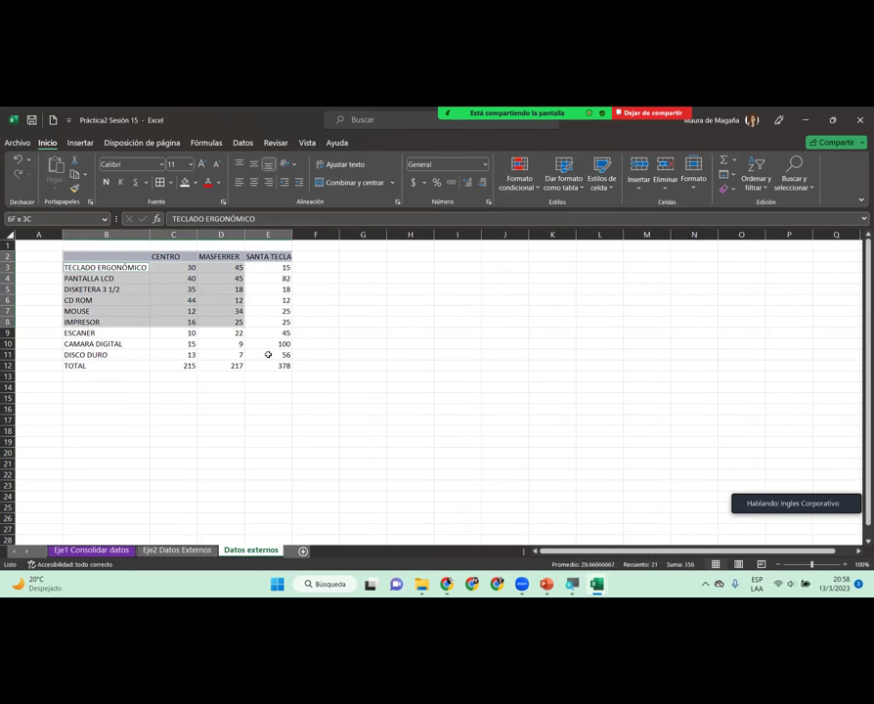
click(170, 182)
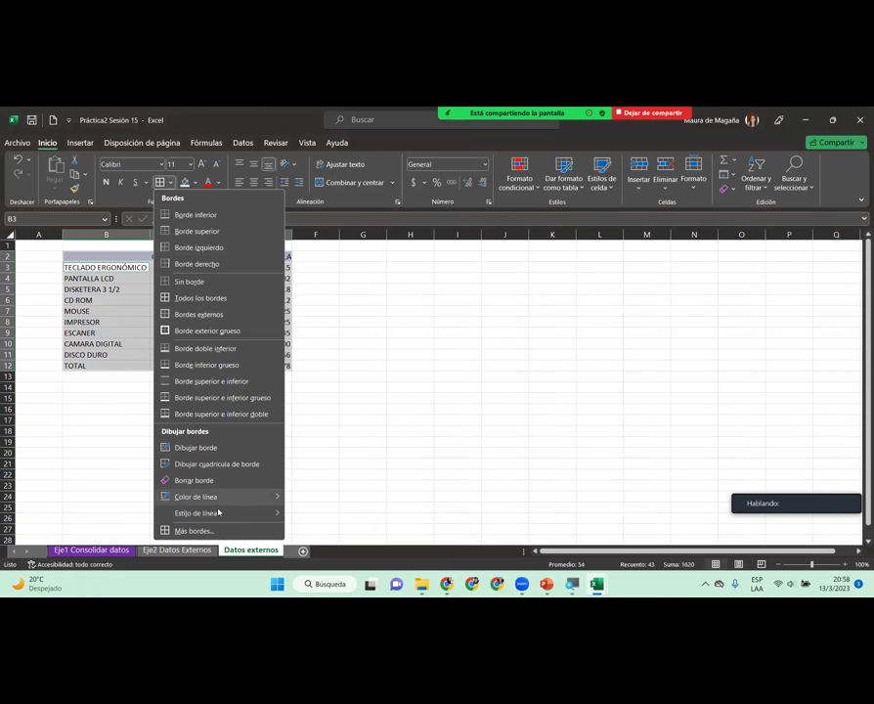
mouse_move(244, 498)
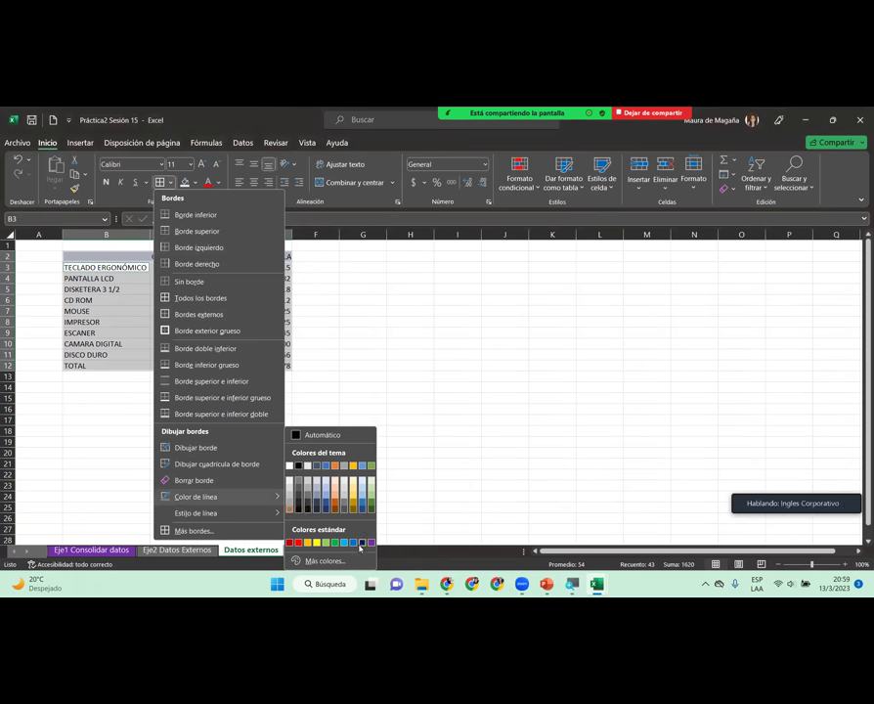
click(357, 543)
click(170, 183)
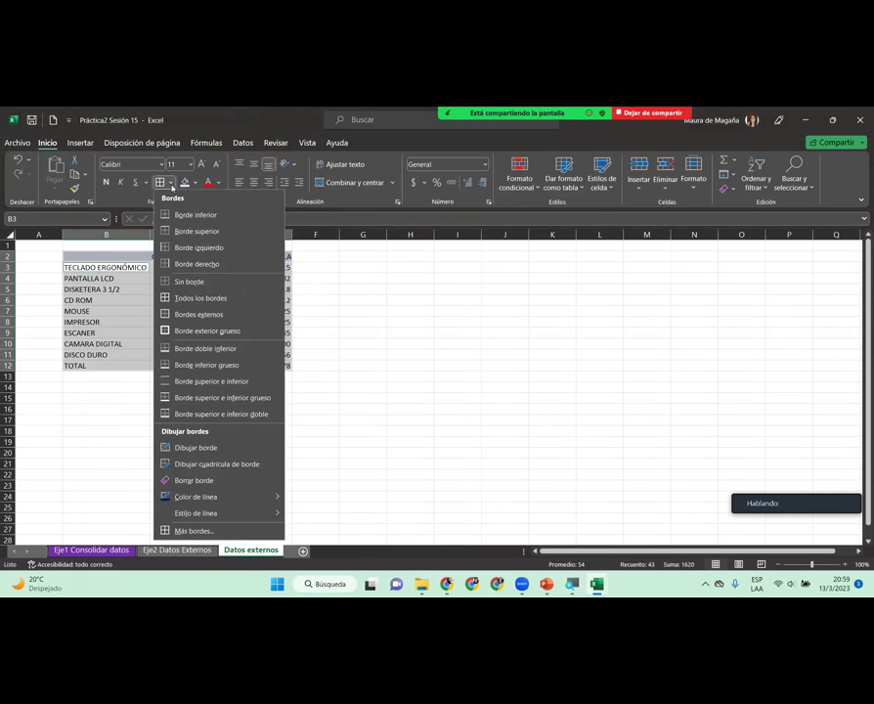
click(227, 313)
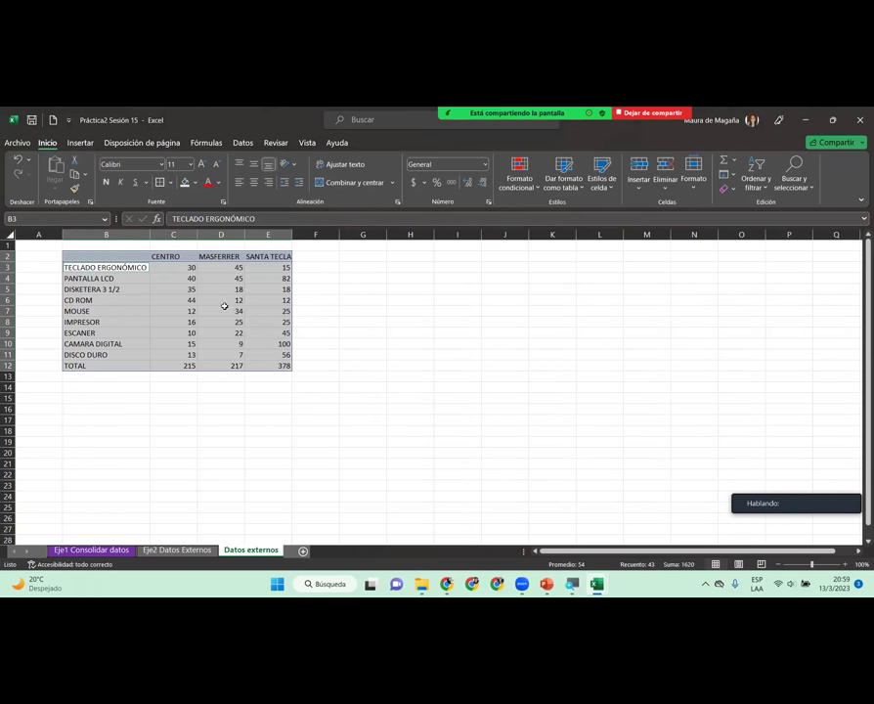
click(157, 270)
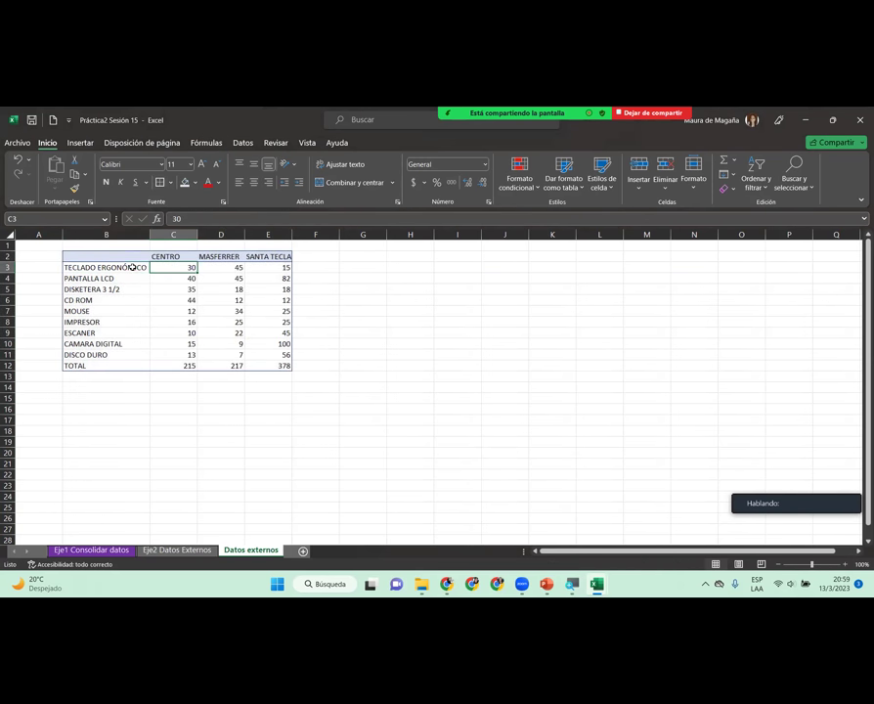
drag(139, 267, 274, 366)
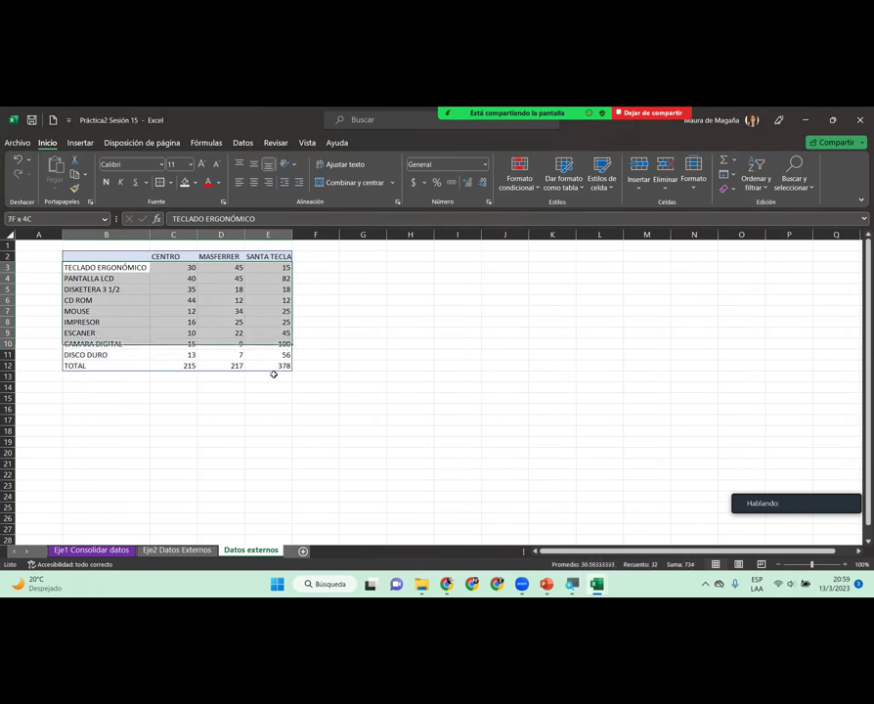
click(254, 302)
click(182, 291)
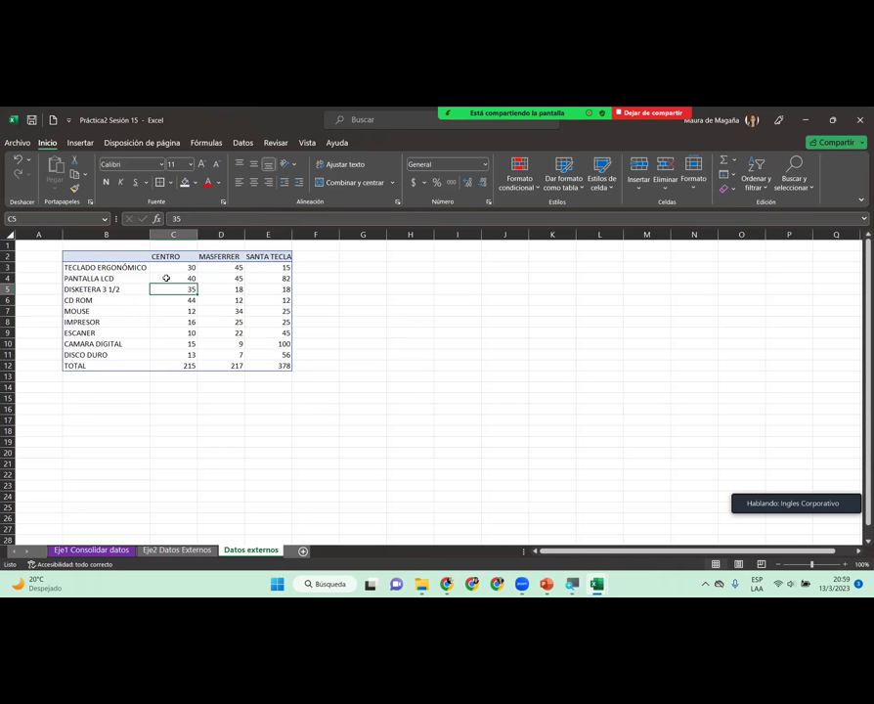
click(172, 270)
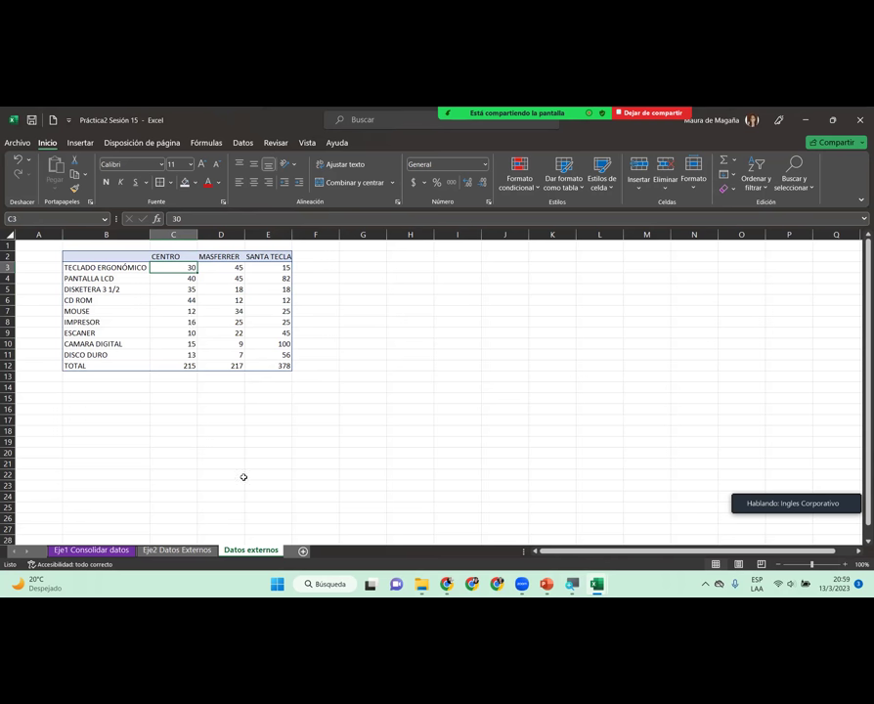
drag(84, 261, 282, 364)
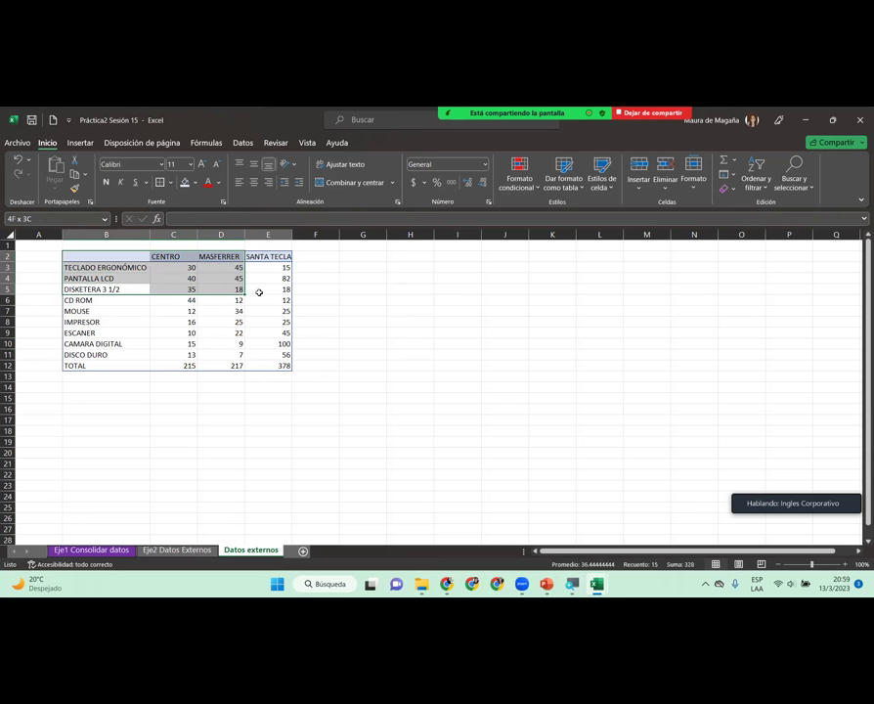
click(264, 311)
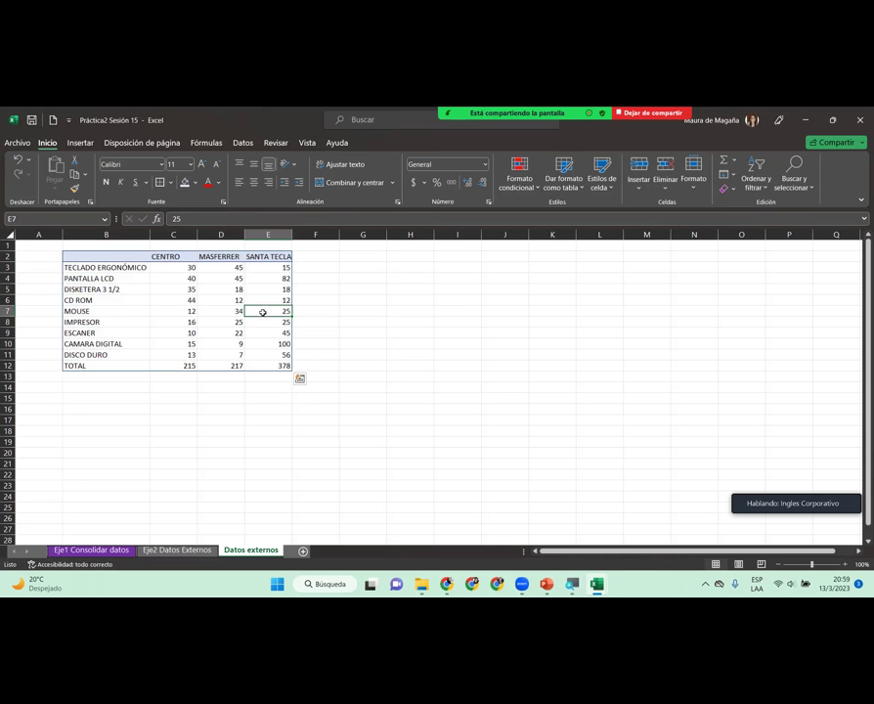
Step: Select the Eje2 Datos Externos table B2:D42 and inspect D6's SUMA formula
click(173, 552)
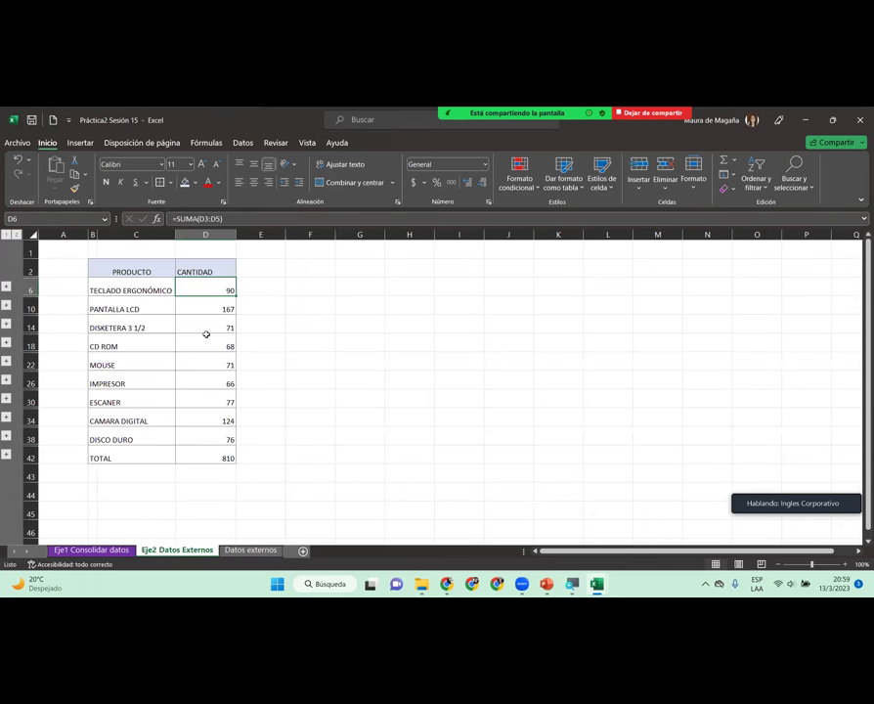
click(145, 272)
drag(145, 271, 226, 458)
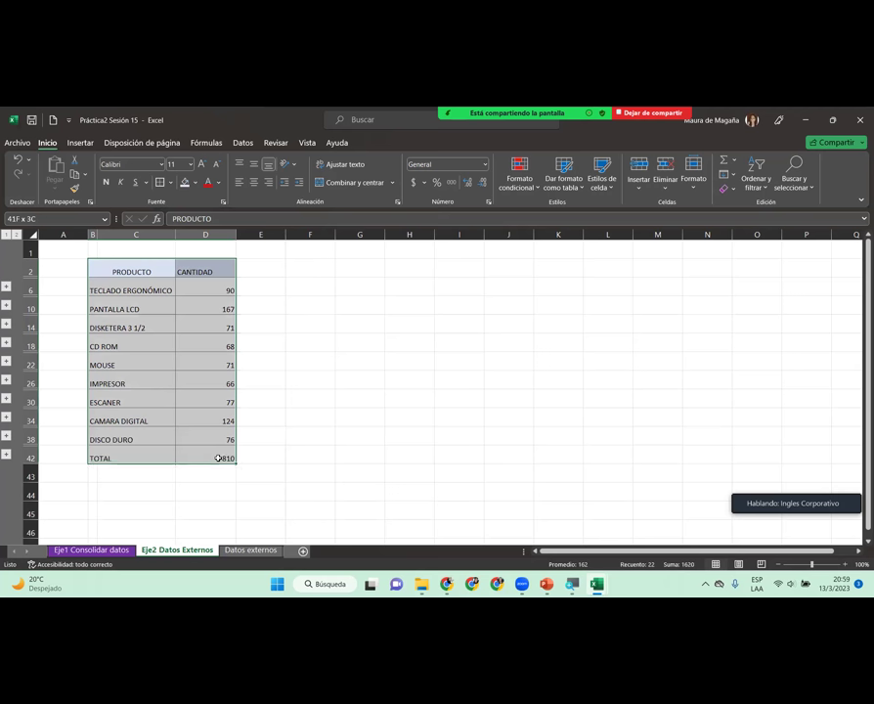
click(202, 284)
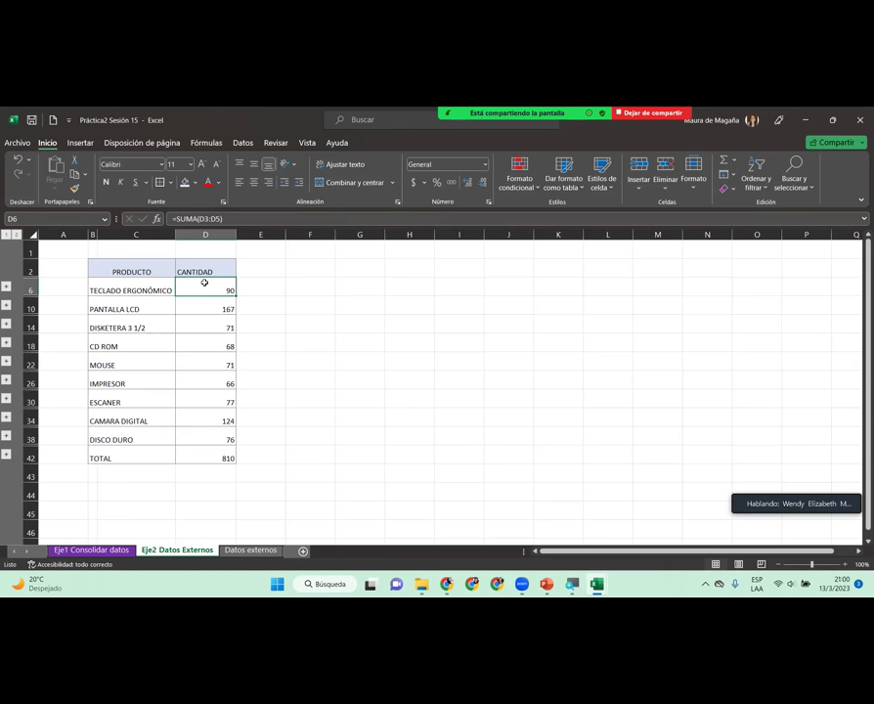
Step: Save and close the Centro and Masferrer workbooks
mouse_move(617, 580)
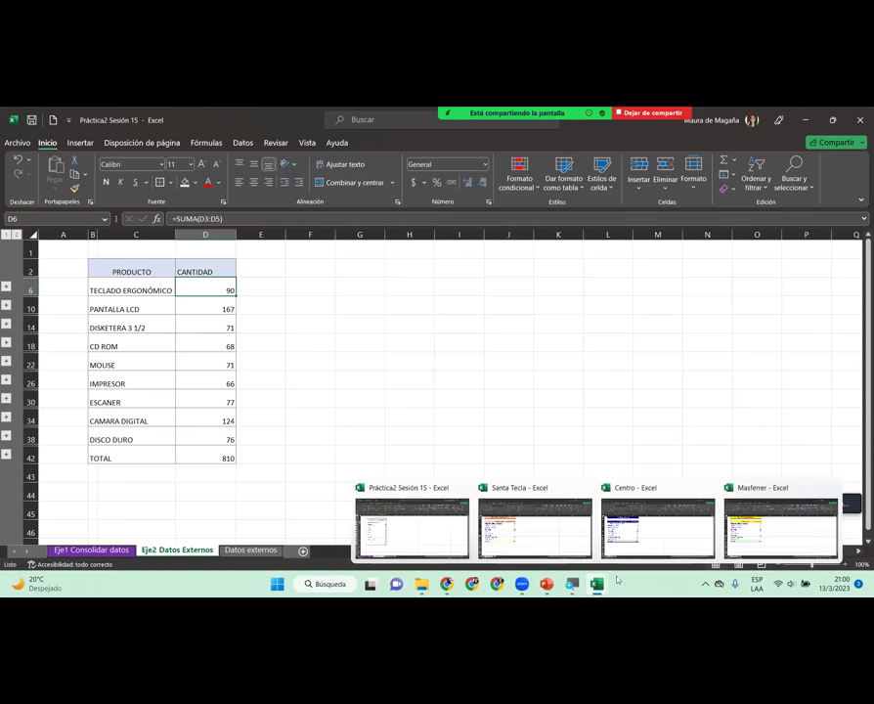
click(656, 528)
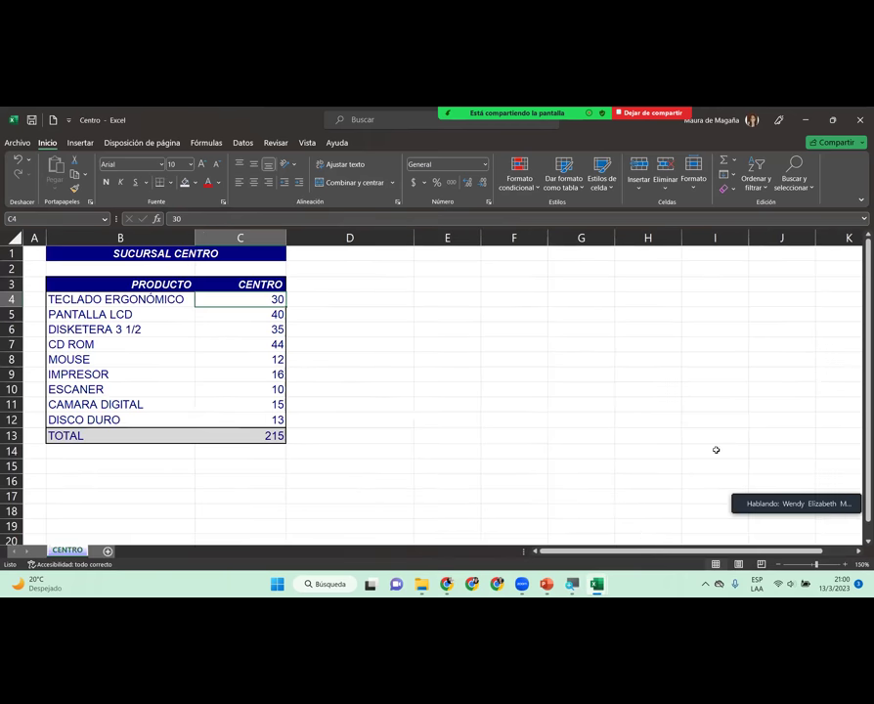
click(860, 120)
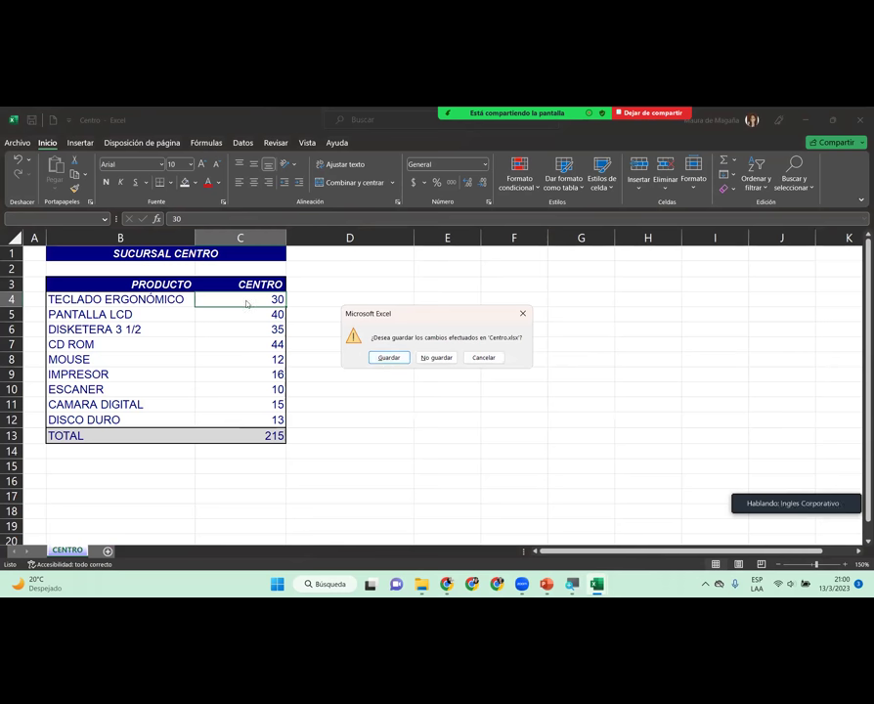
click(389, 357)
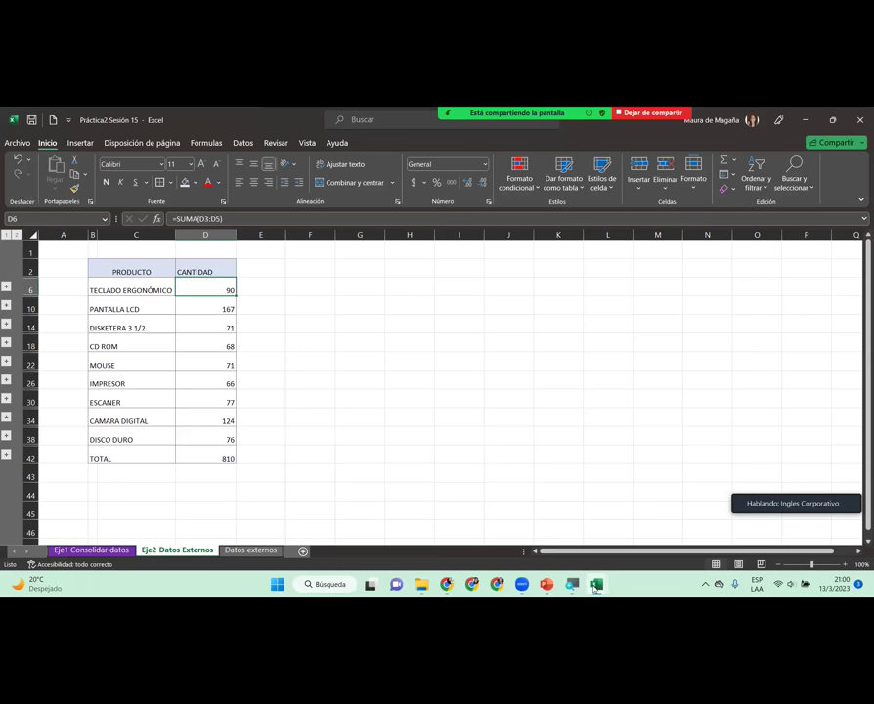
mouse_move(596, 583)
click(721, 528)
click(848, 122)
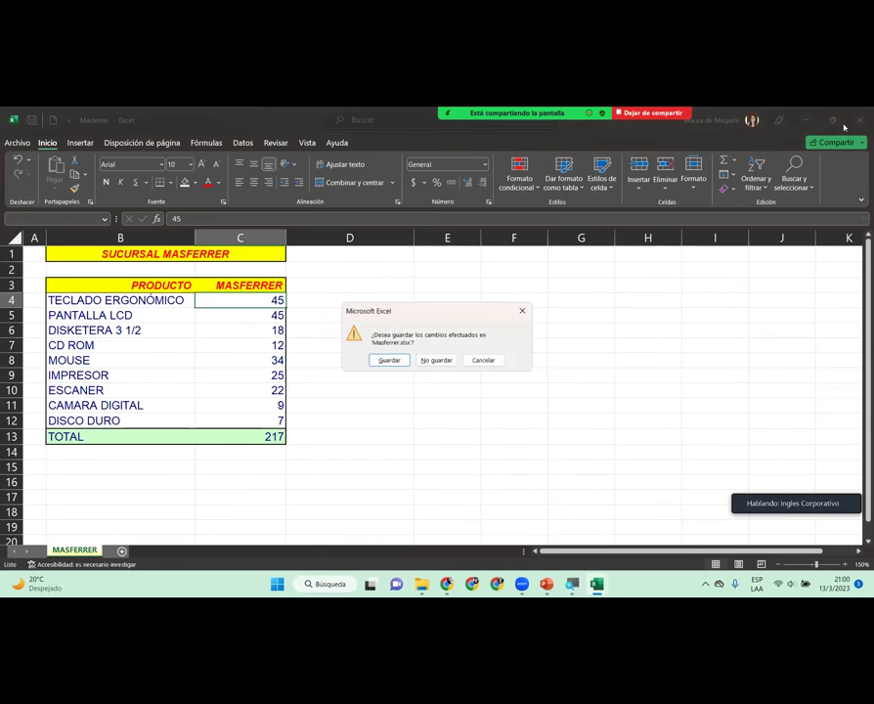
click(389, 359)
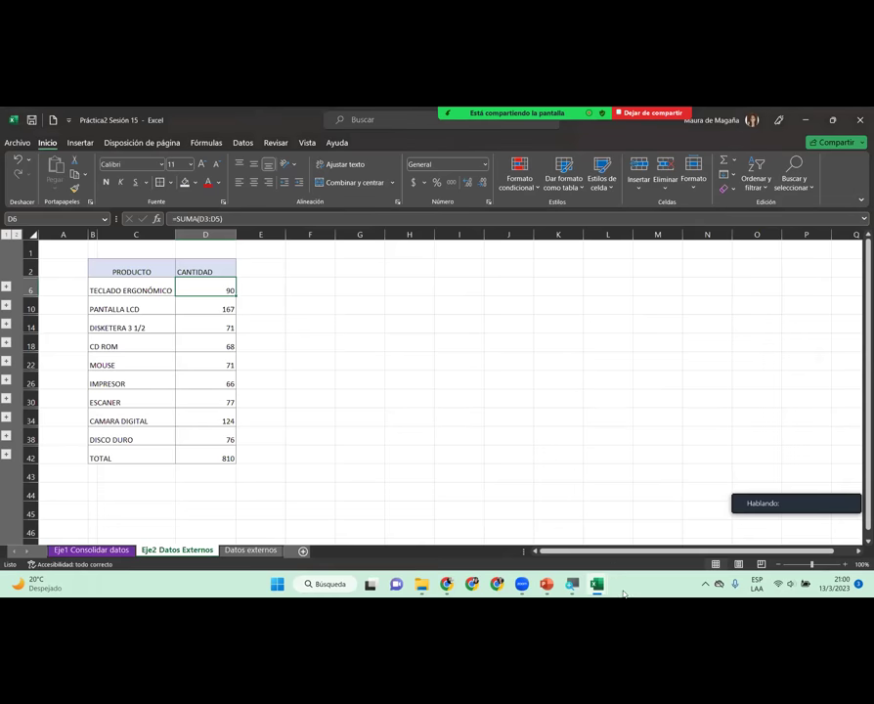
Step: Save and close Santa Tecla, then check TECLADO ERGONÓMICO's =SUMA(D3:D5) formula
mouse_move(598, 585)
click(657, 528)
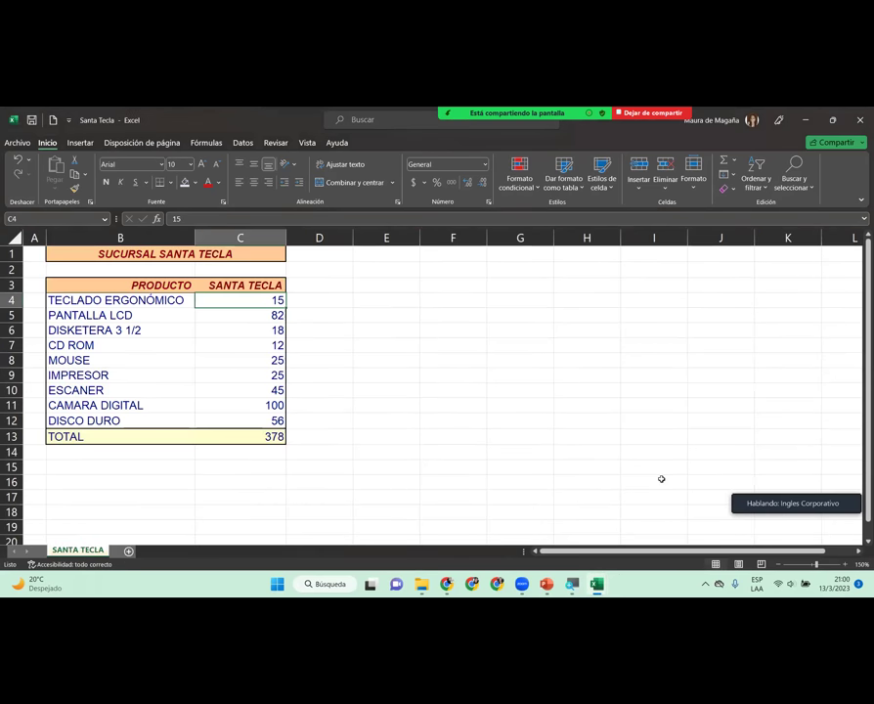
click(859, 121)
click(389, 361)
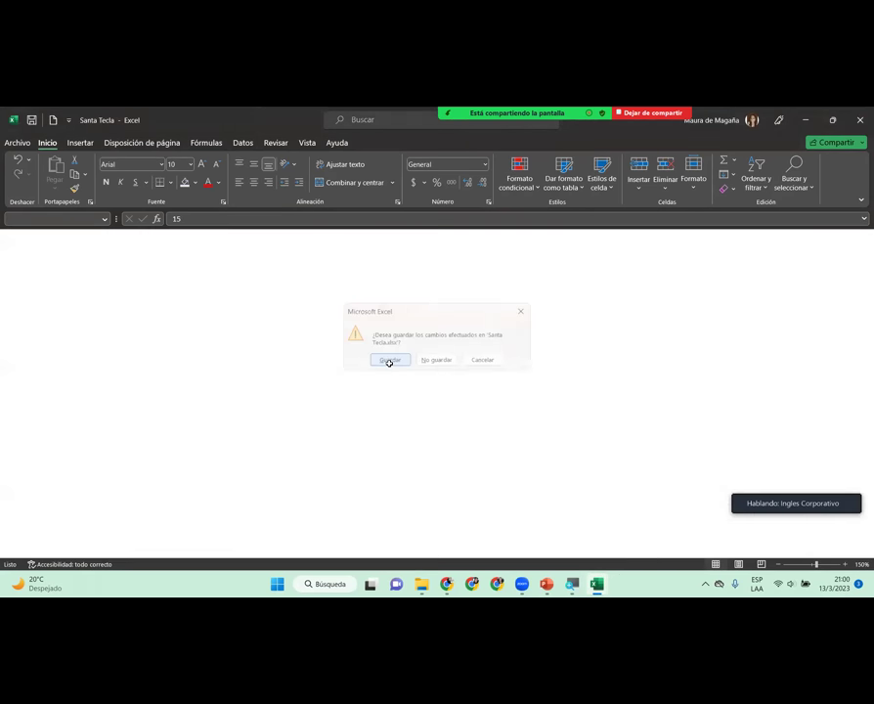
click(170, 303)
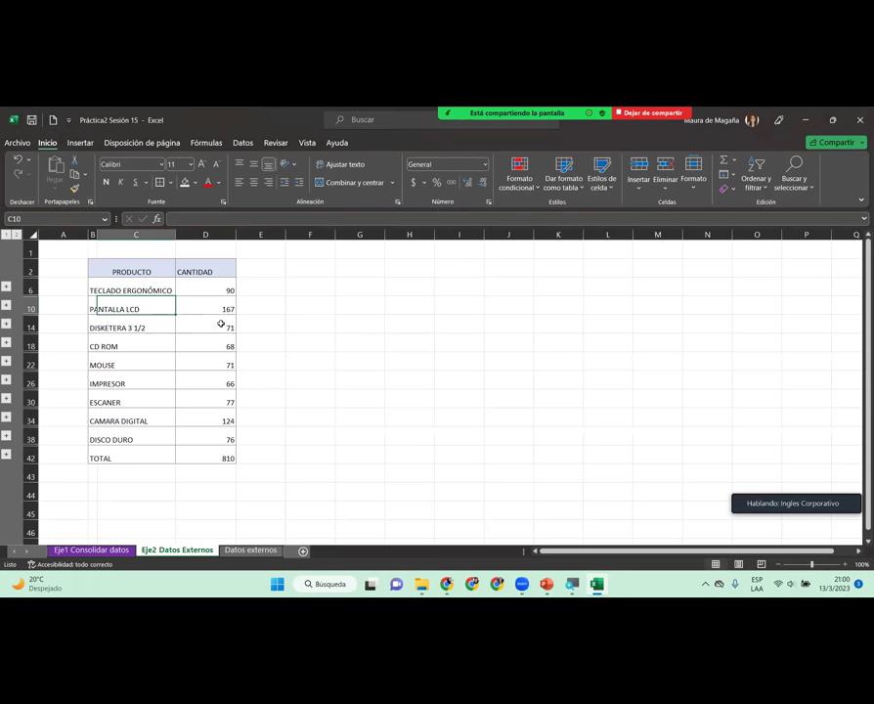
click(219, 286)
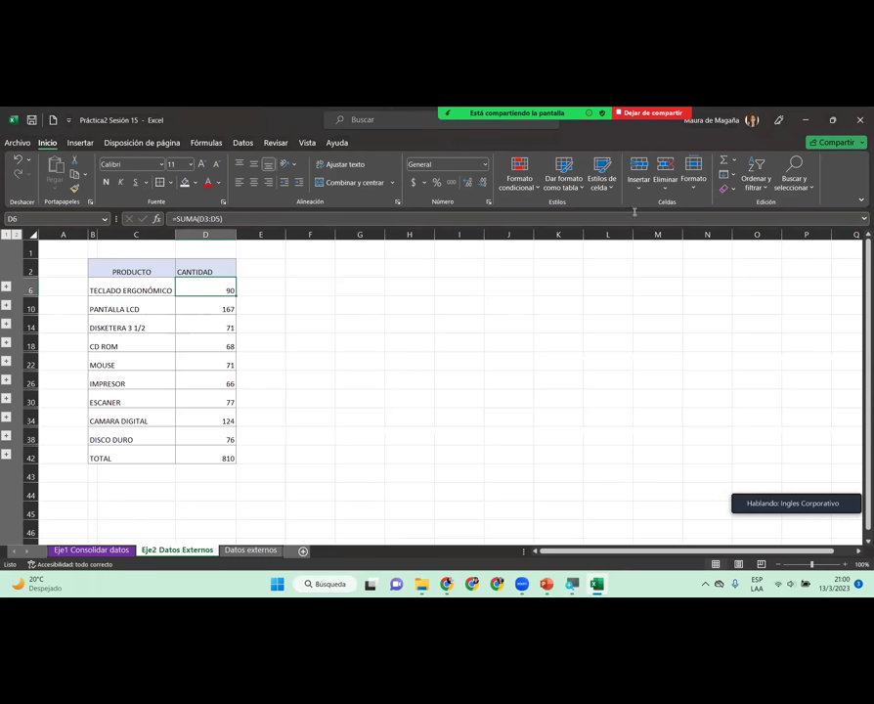
Step: Enter 45 in Santa Tecla's C4, save and close it, then open Práctica2 Sesión 15
click(807, 125)
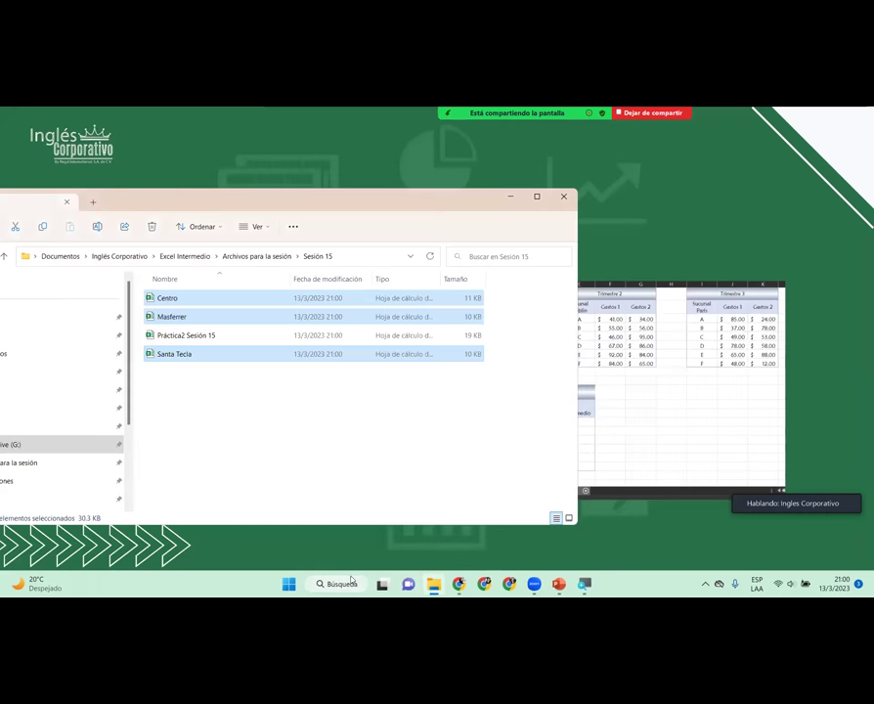
click(184, 354)
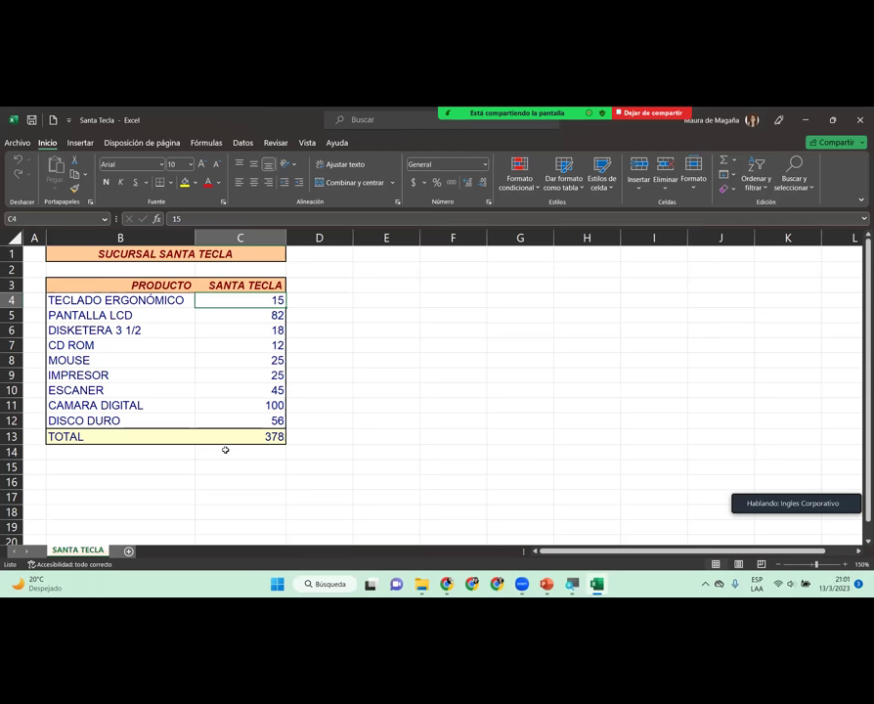
text(45)
key(Return)
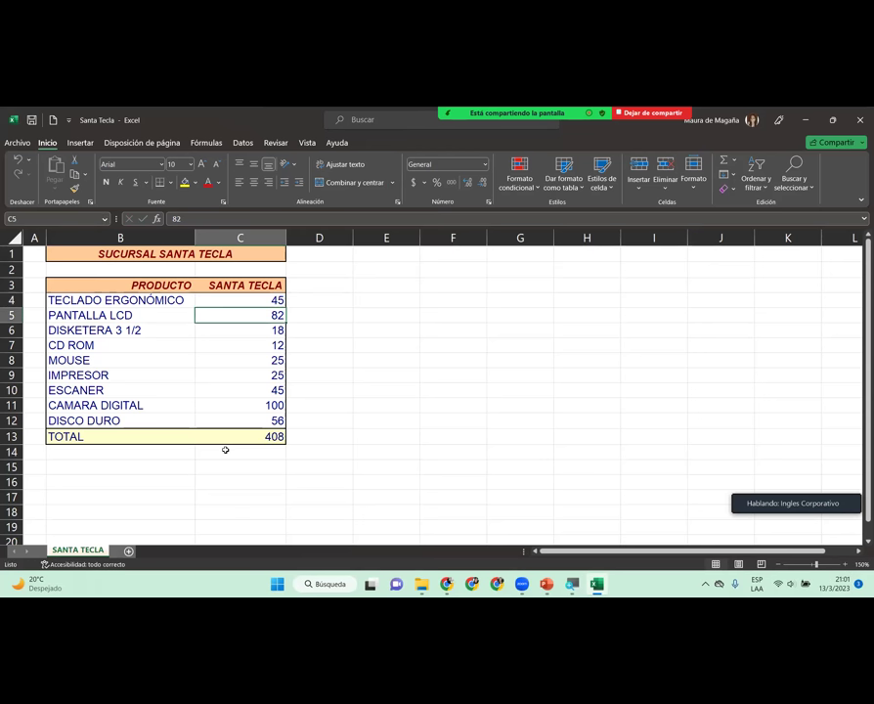
click(860, 121)
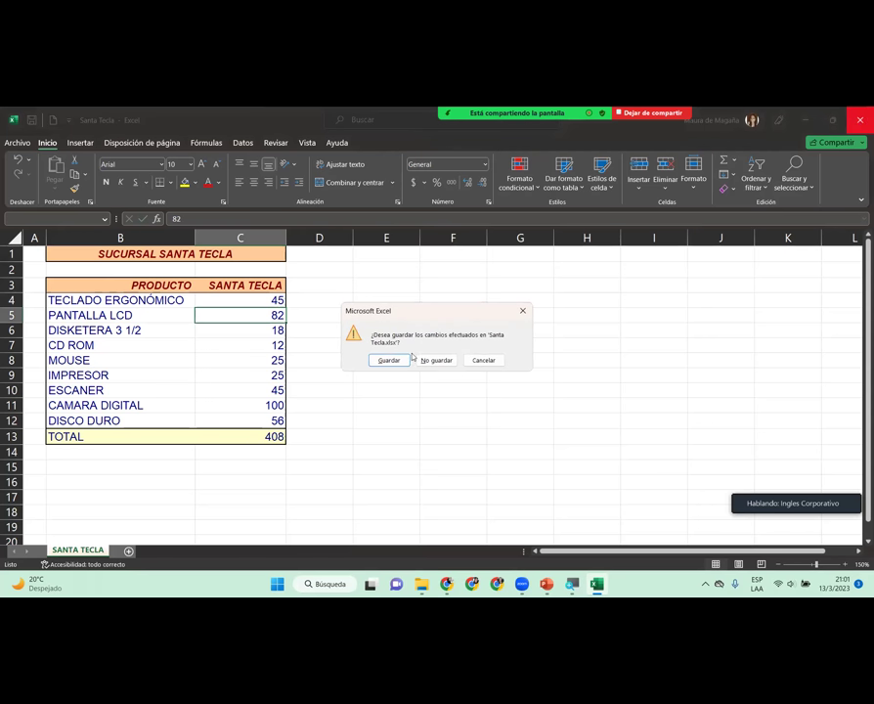
click(409, 359)
click(203, 341)
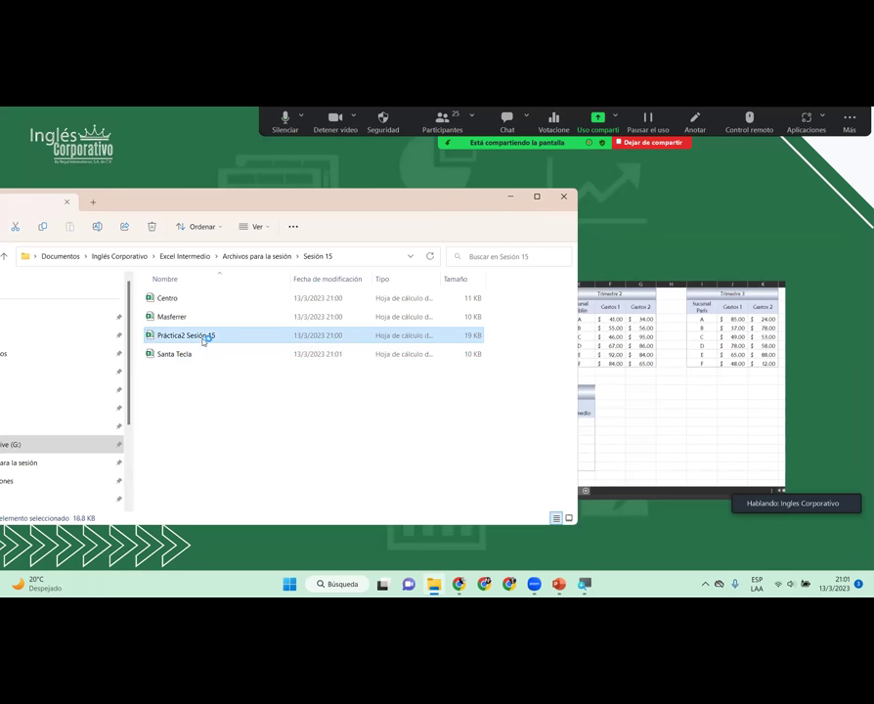
double_click(203, 340)
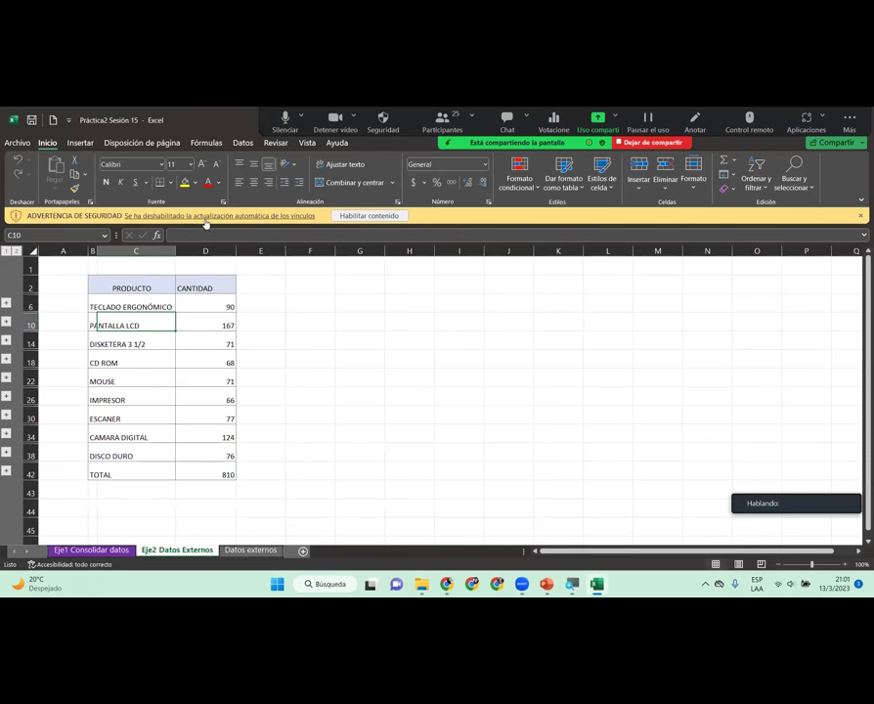
Step: Enable content so links refresh, confirming TECLADO ERGONÓMICO reads 120 and total 840
click(376, 216)
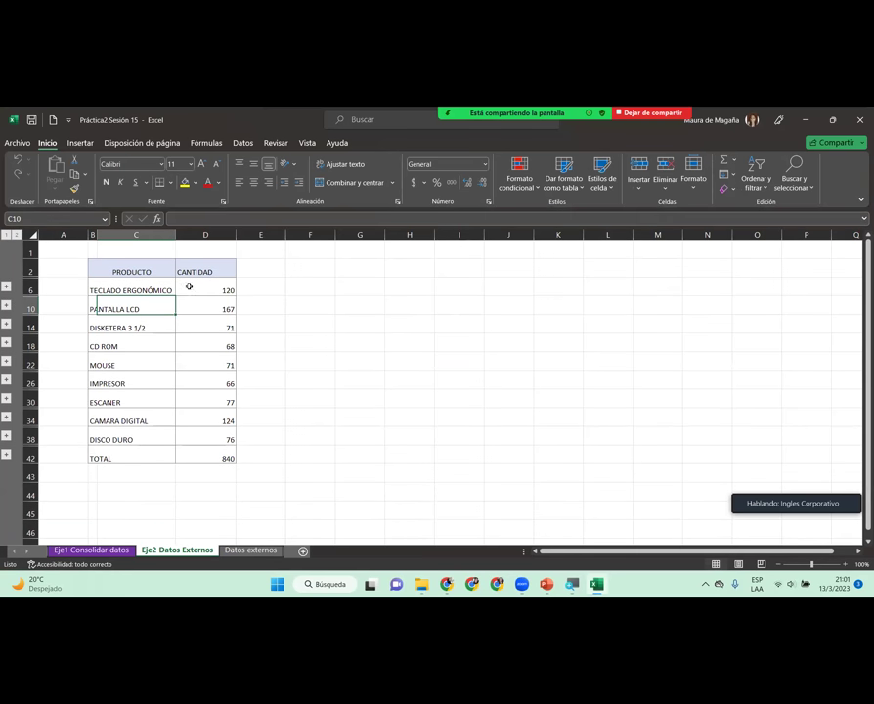
click(226, 290)
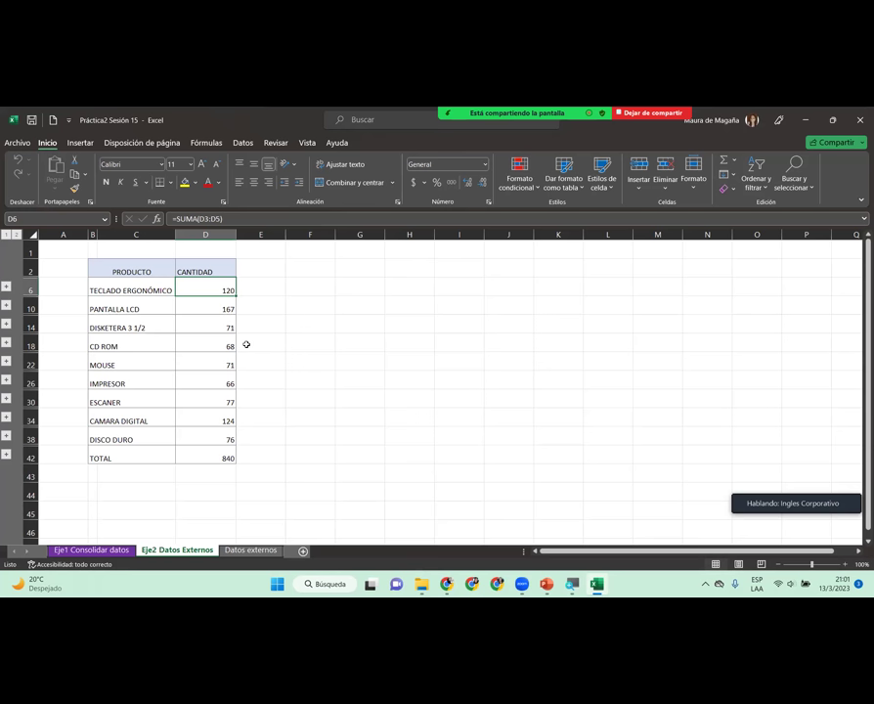
Step: Confirm Santa Tecla's C4 holds 45, close it, then save and close Práctica2 Sesión 15
click(428, 591)
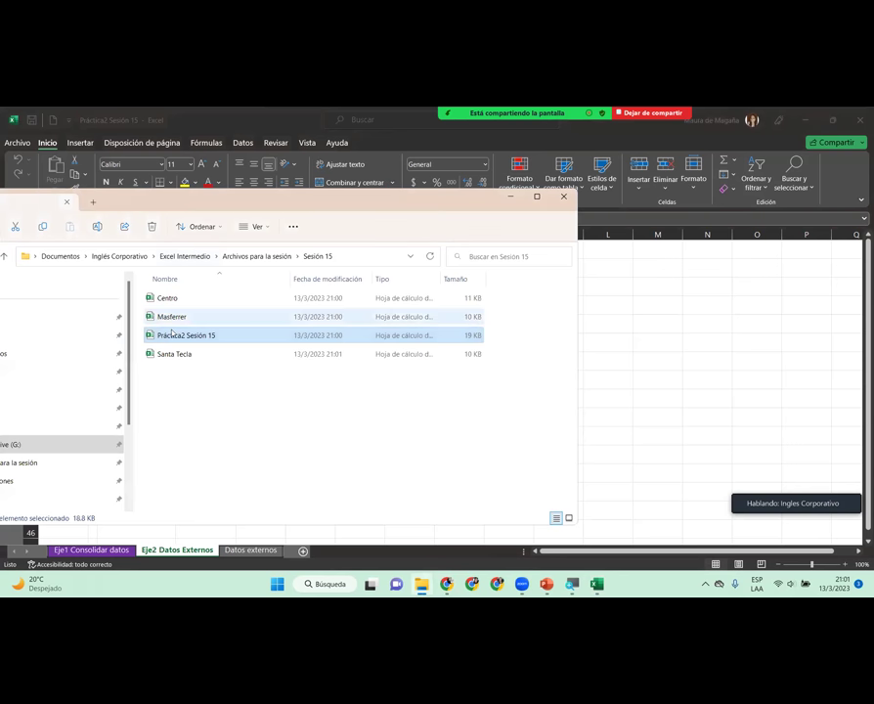
click(179, 360)
key(alt+Tab)
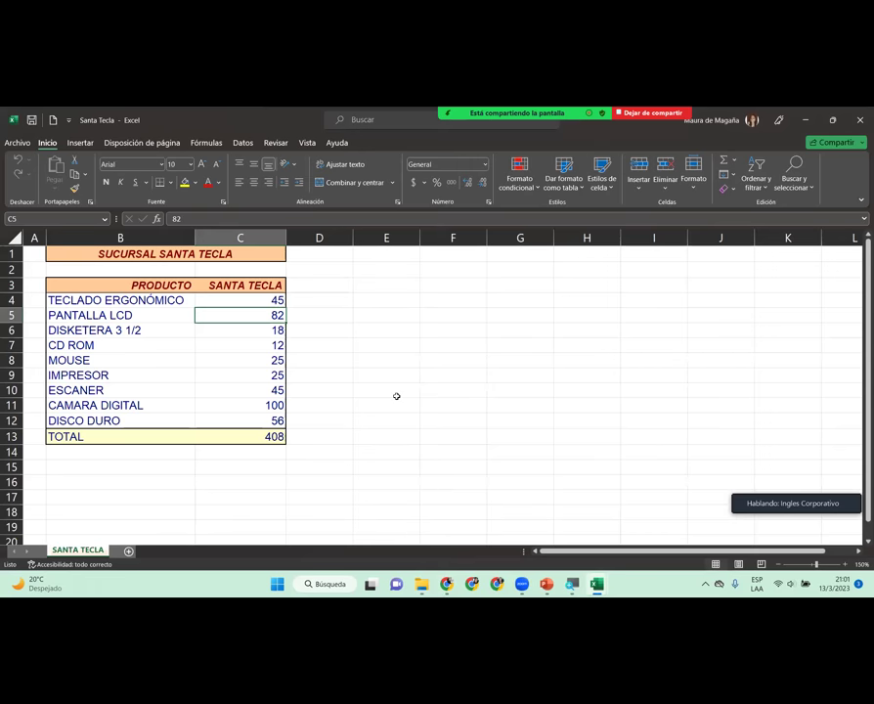
click(247, 297)
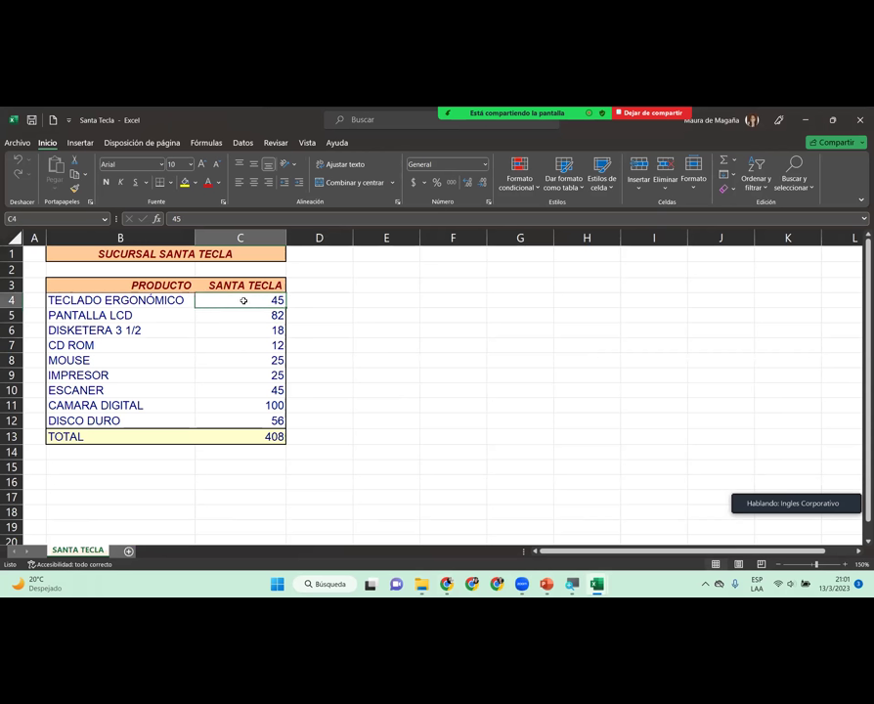
click(859, 122)
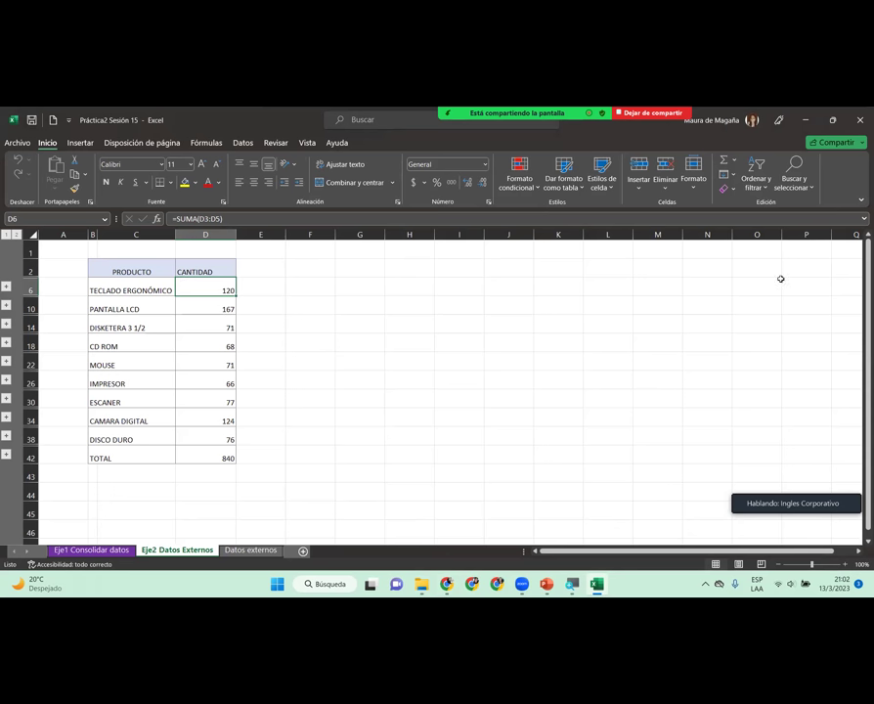
click(861, 120)
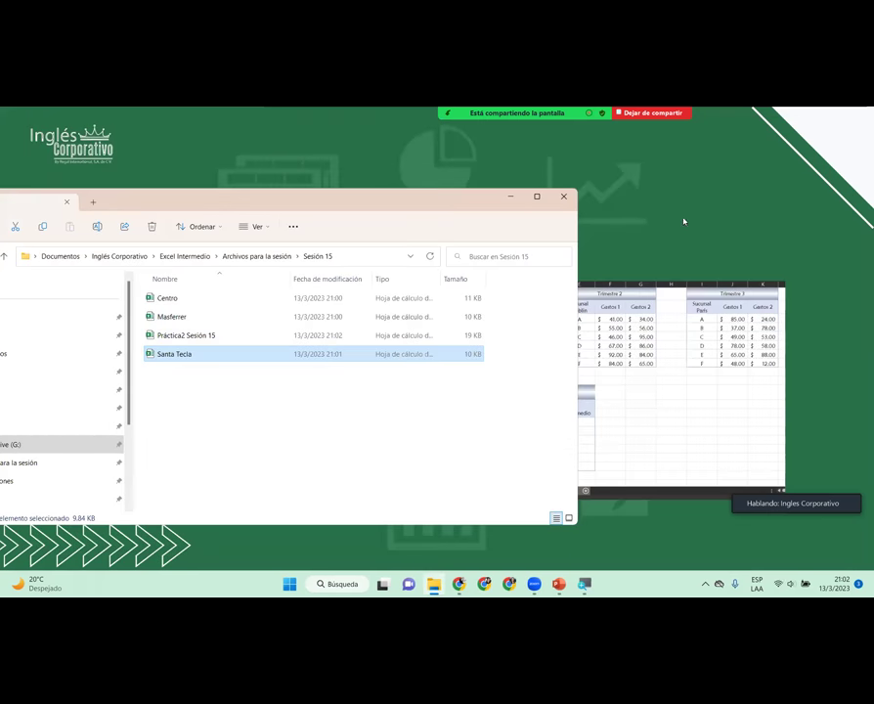
Step: Show the closing CIERRE Y CONCLUSIONES slide (laboratorio 15 assignment), then end the Zoom screen share
click(510, 201)
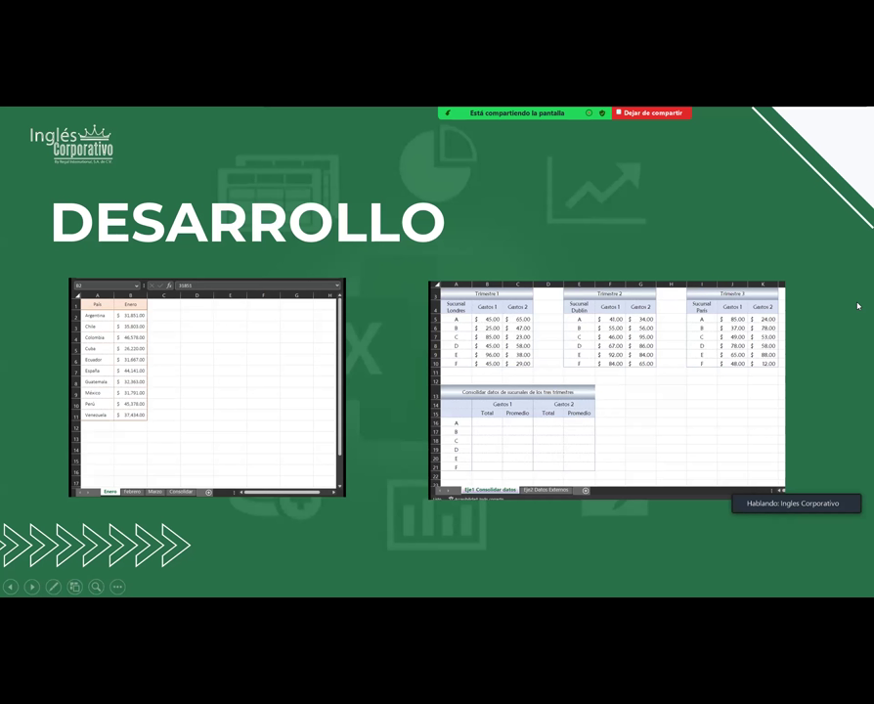
click(537, 271)
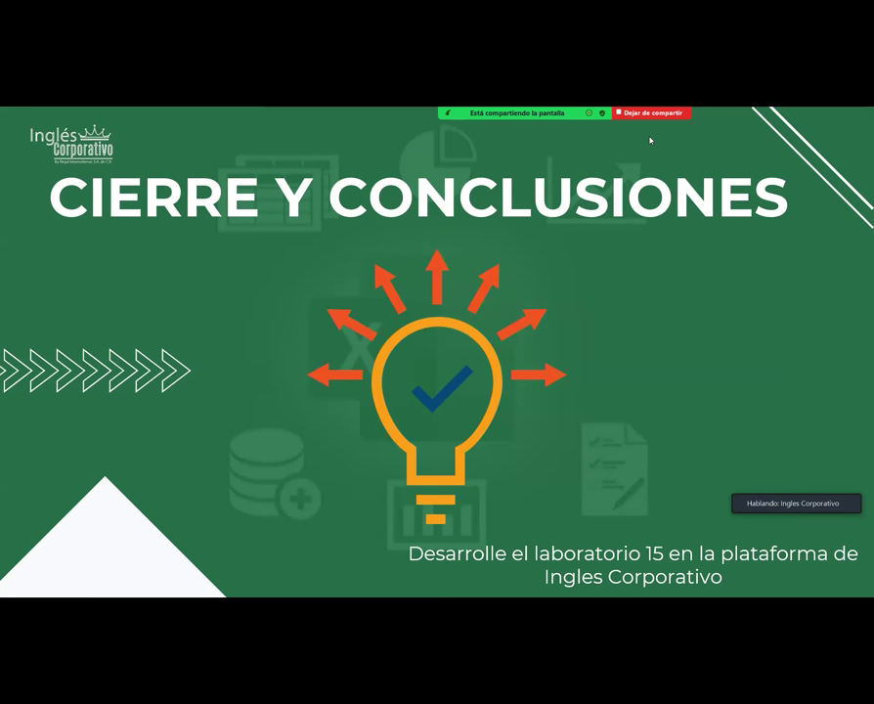
mouse_move(649, 140)
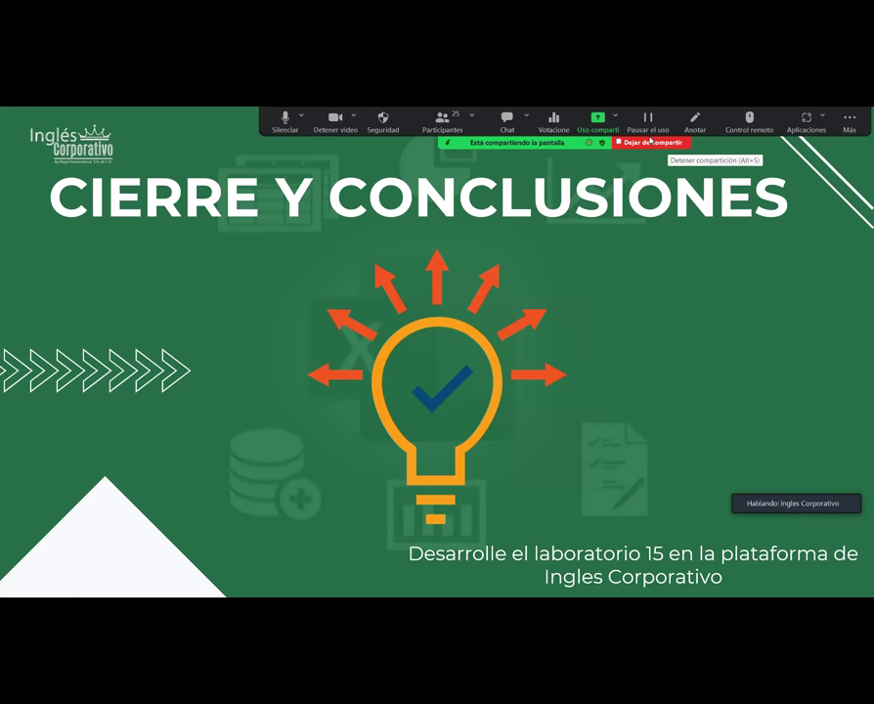
click(649, 142)
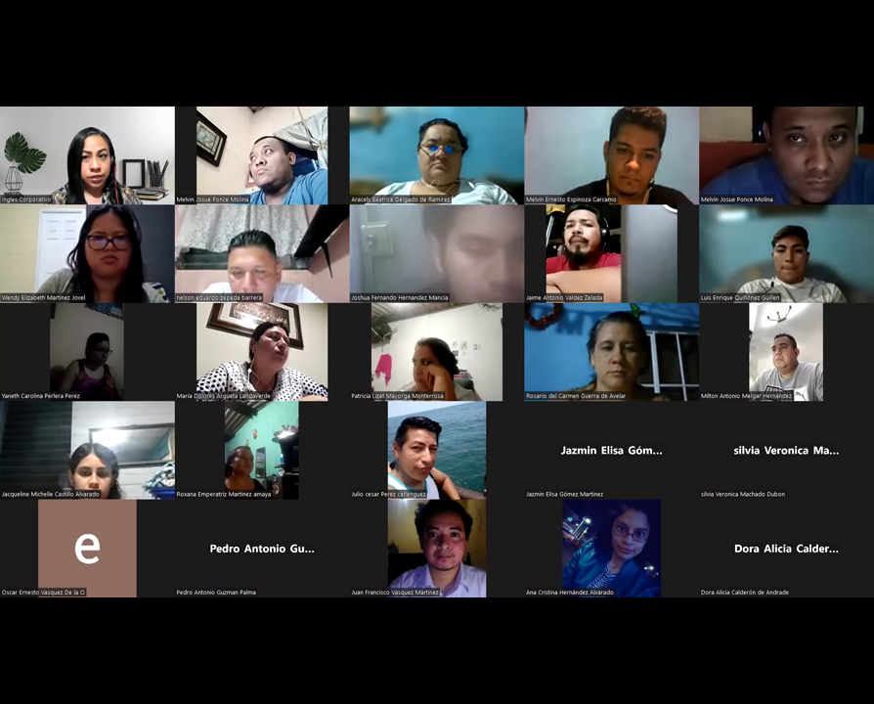